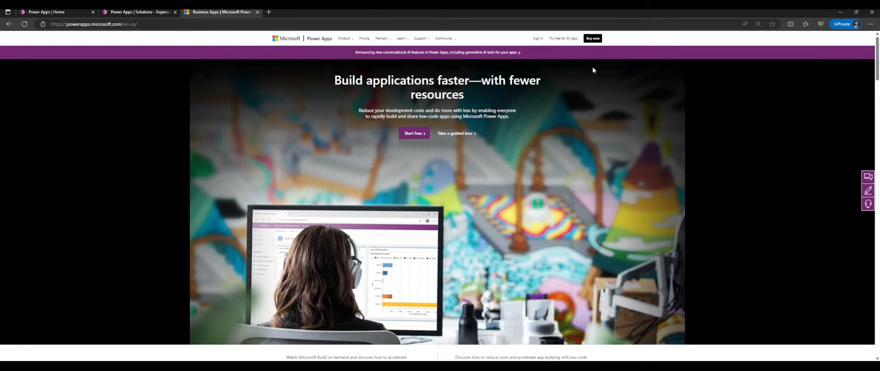
# - Open microsoft.com in a new tab from the Microsoft logo in the Product menu on powerapps.microsoft.com
pyautogui.scroll(-5, 529, 118)
pyautogui.scroll(5, 529, 119)
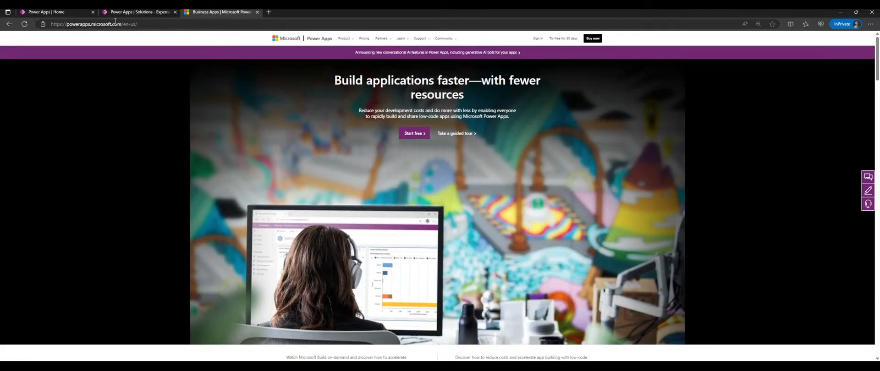
pyautogui.click(347, 39)
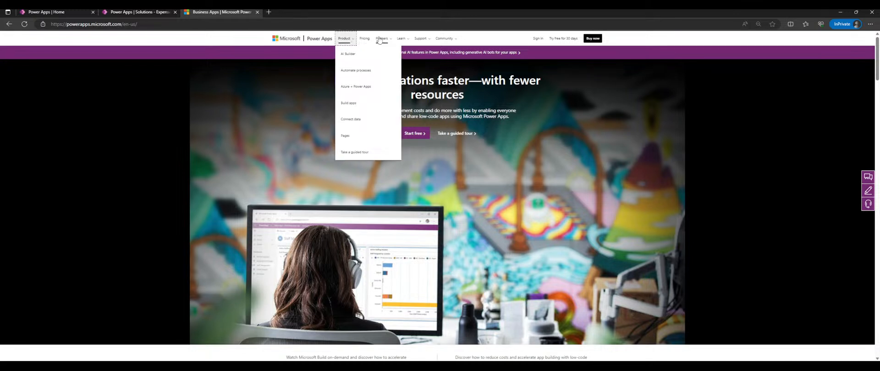
pyautogui.click(300, 40)
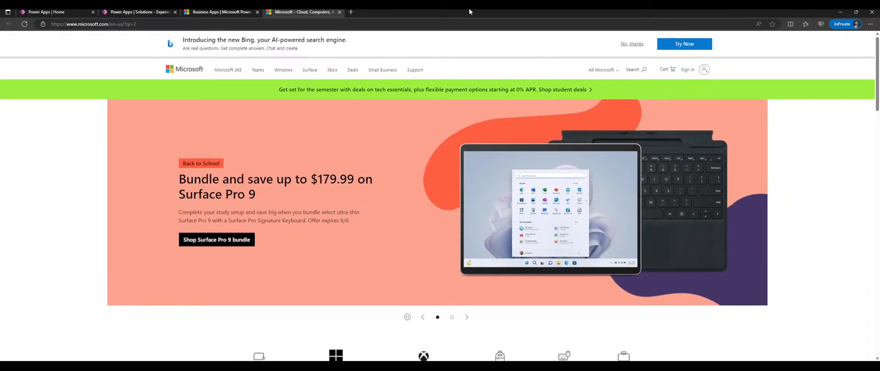
# - Search Bing for 'microsoft power platform' in a new private tab and open the Learn documentation result
pyautogui.hotkey('ctrl', 't')
pyautogui.write('micros')
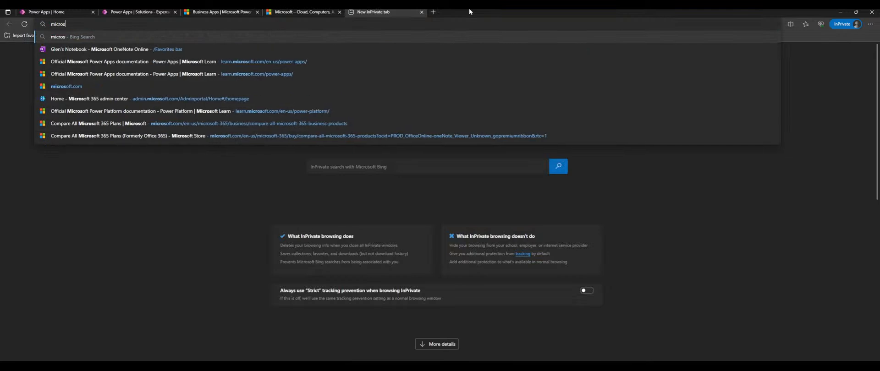
pyautogui.write('oft power platform')
pyautogui.press('Return')
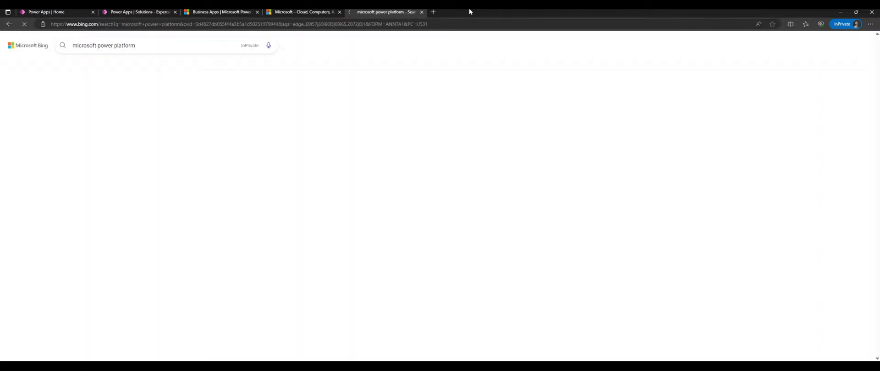
pyautogui.scroll(-5, 206, 176)
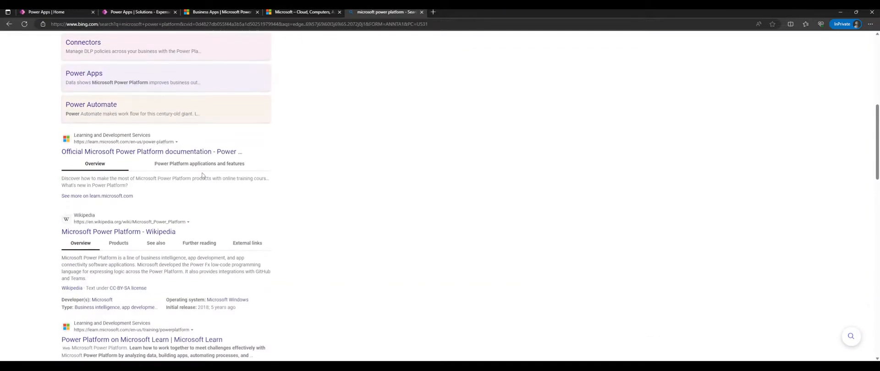
pyautogui.click(156, 147)
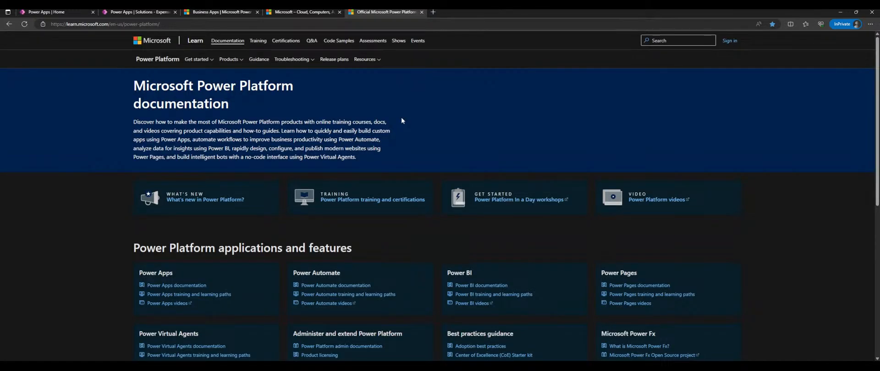
# - Open the Dynamics 365 release plans and a second Power Platform documentation copy in new tabs
pyautogui.scroll(-2, 415, 137)
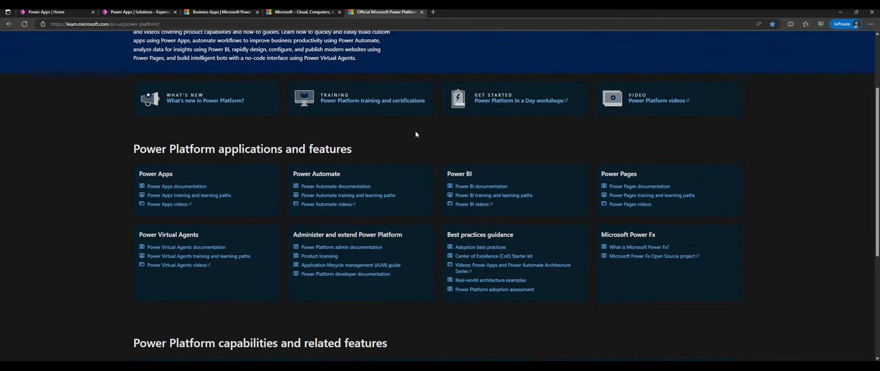
pyautogui.middleClick(205, 100)
pyautogui.scroll(2, 418, 94)
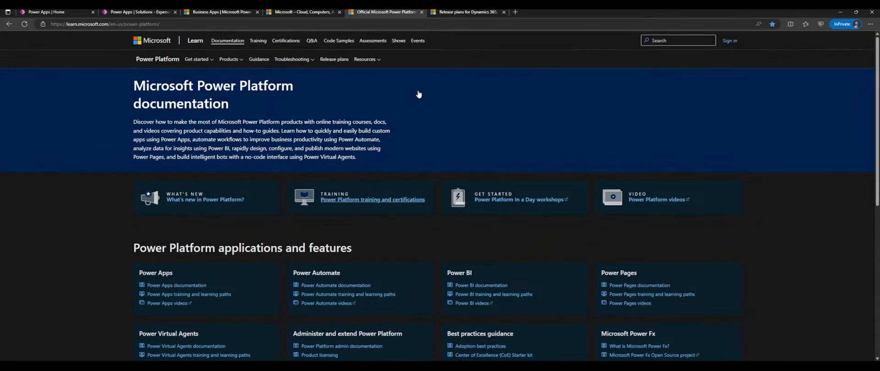
pyautogui.click(469, 10)
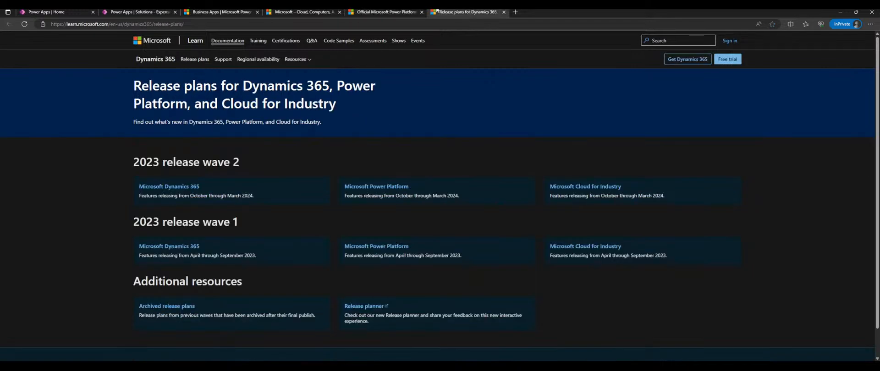
pyautogui.click(420, 11)
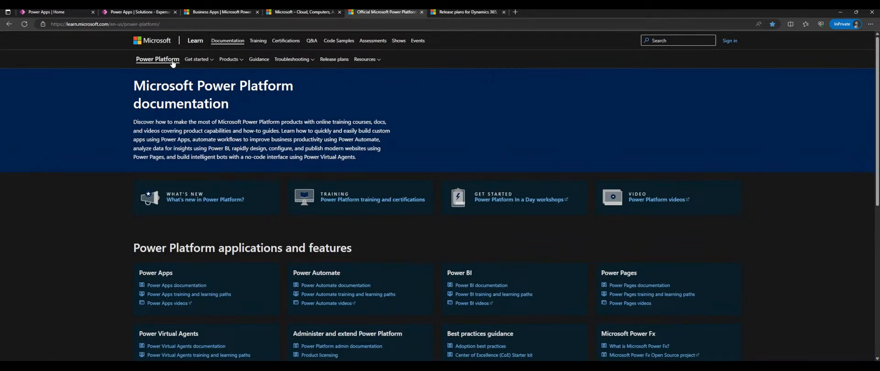
pyautogui.click(196, 59)
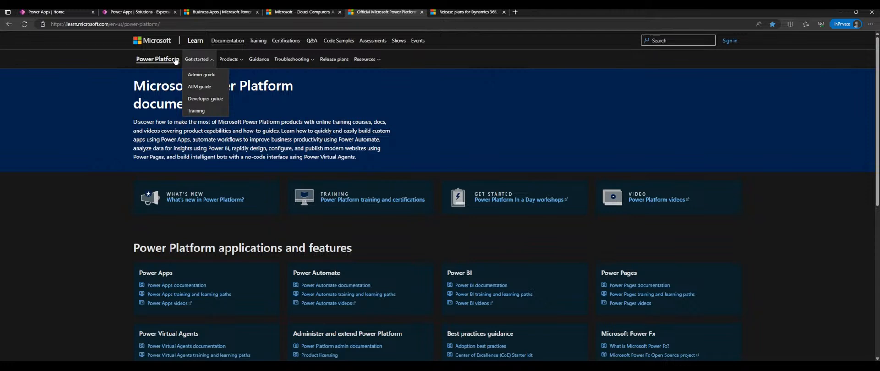
pyautogui.middleClick(158, 59)
pyautogui.click(303, 11)
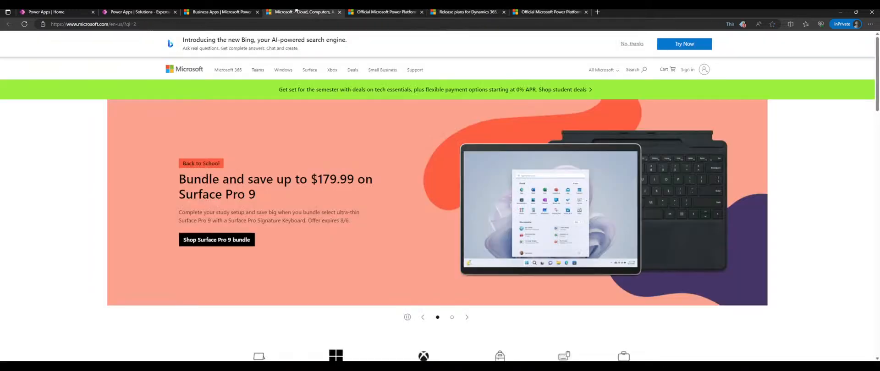
# - Return to the Power Apps maker home and show Explore Power Platform, listing Automate, BI, Pages and Virtual Agents
pyautogui.click(229, 12)
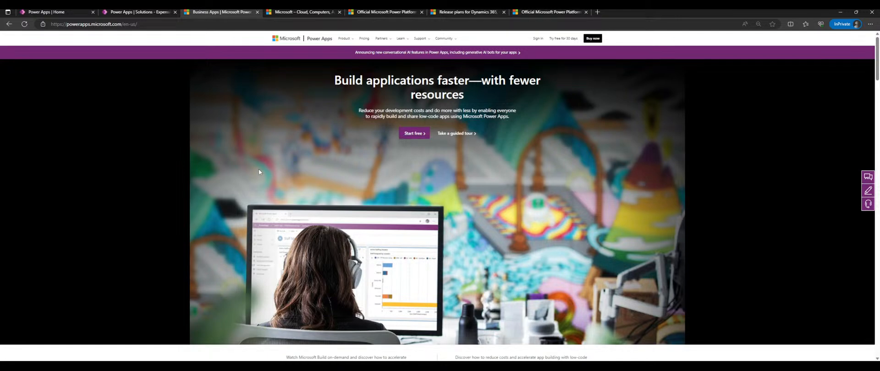
pyautogui.scroll(-6, 547, 132)
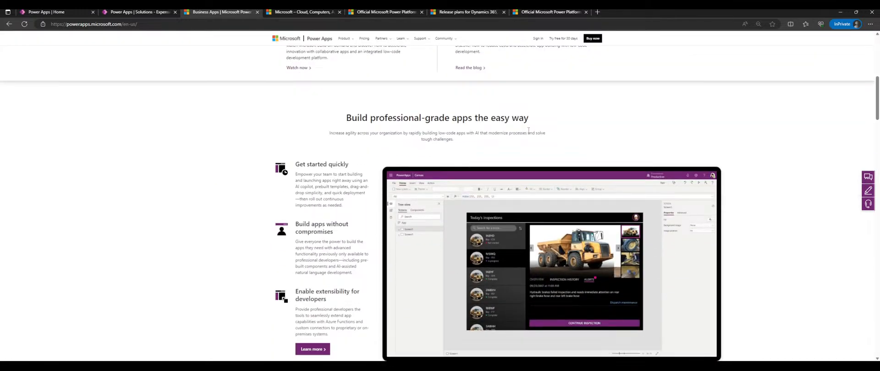
pyautogui.scroll(6, 529, 132)
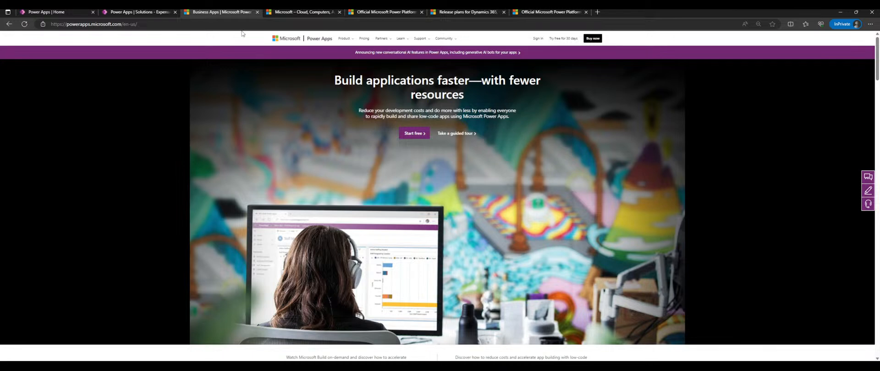
pyautogui.click(84, 11)
pyautogui.click(28, 200)
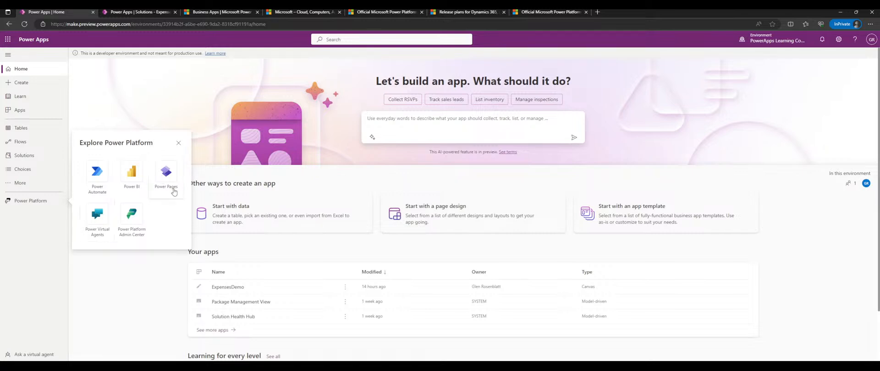
# - Close the Explore Power Platform panel and cycle through the open tabs, ending on the Power Apps product page
pyautogui.click(182, 111)
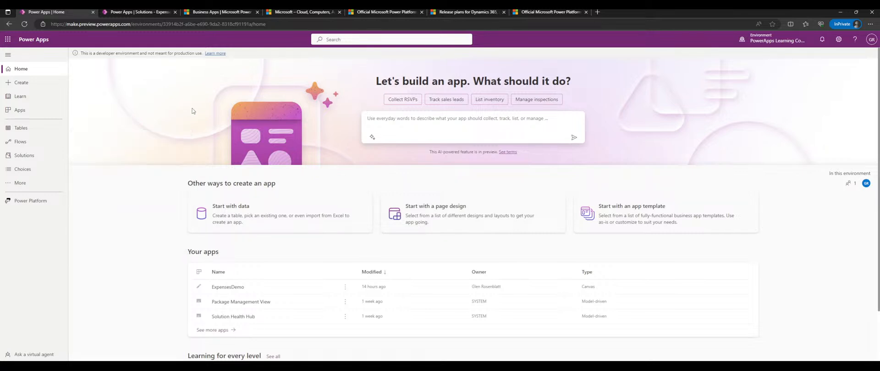
pyautogui.click(465, 12)
pyautogui.click(295, 11)
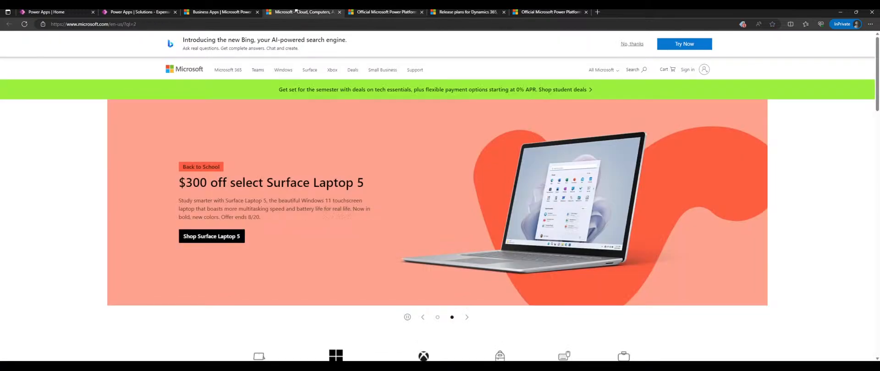
pyautogui.click(229, 11)
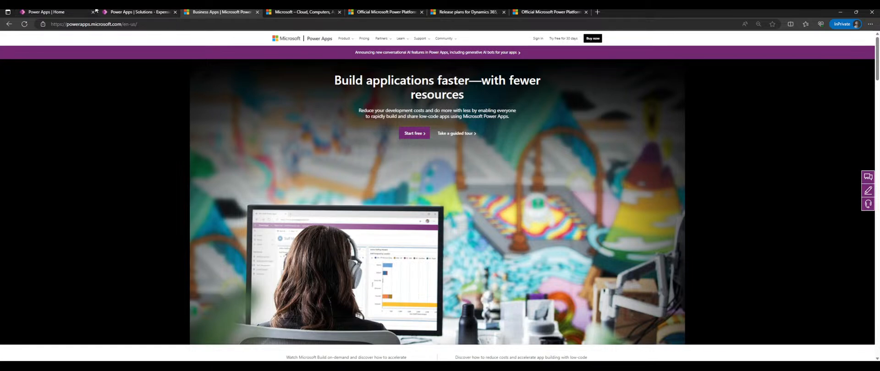
pyautogui.click(78, 11)
pyautogui.click(153, 11)
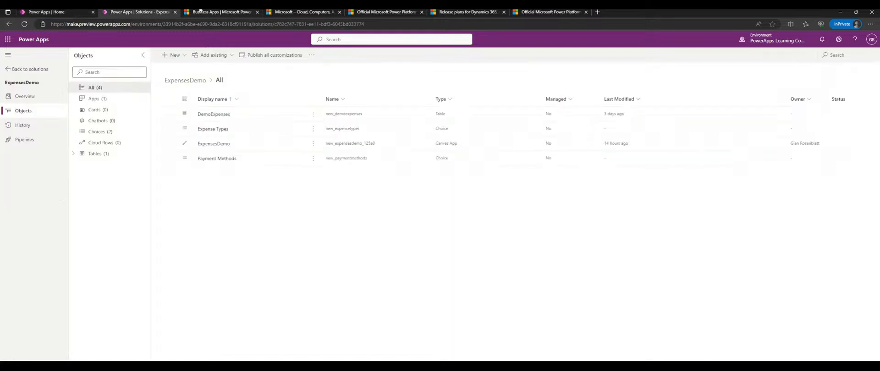
pyautogui.click(201, 11)
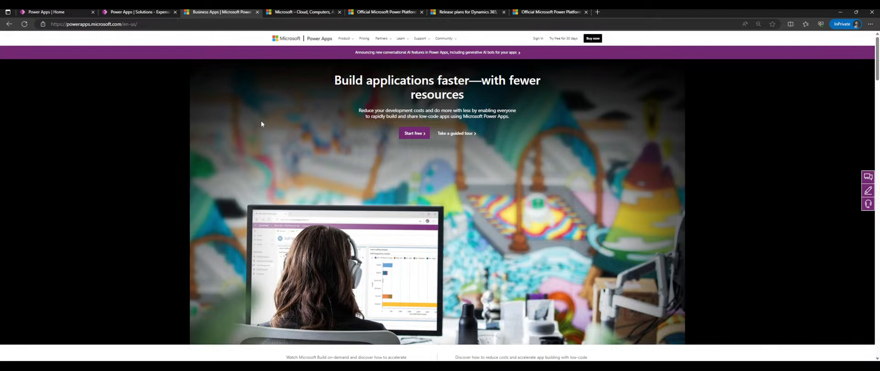
# - Skim the Power Apps marketing page, then bring the 'Microsoft – Cloud, Computers' tab to the front
pyautogui.scroll(-1, 253, 108)
pyautogui.scroll(1, 253, 108)
pyautogui.scroll(-1, 284, 73)
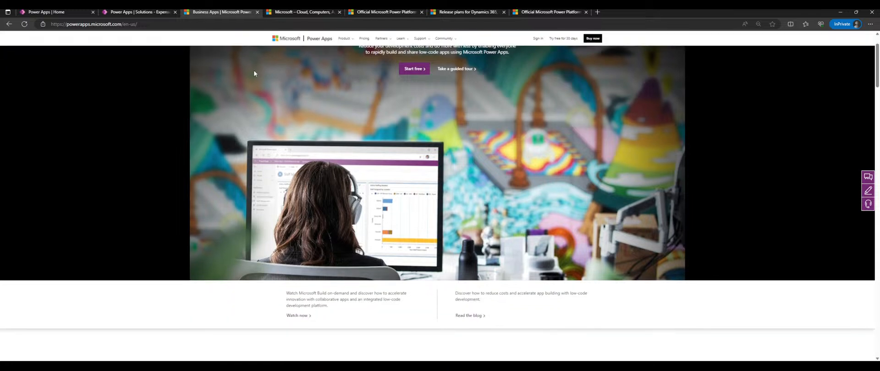
pyautogui.scroll(1, 251, 73)
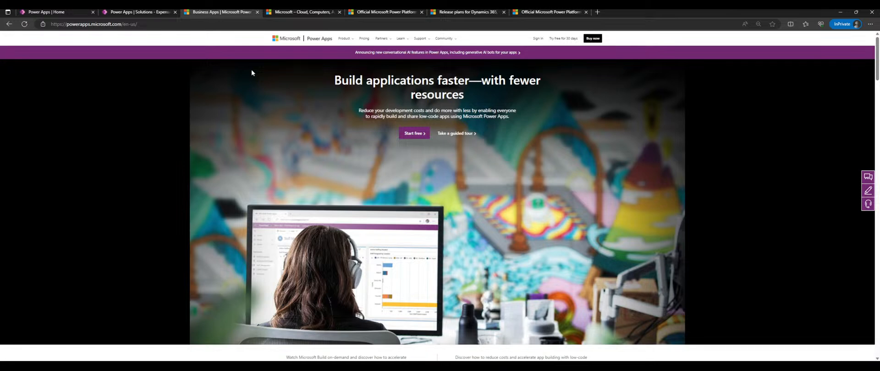
pyautogui.click(300, 12)
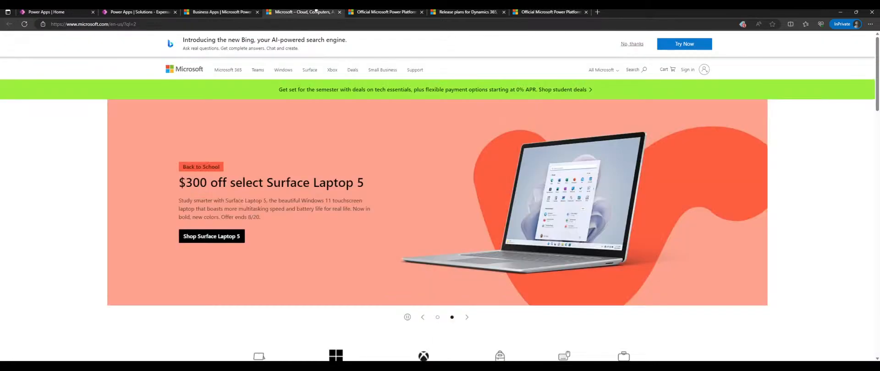
# - Browse the Power Apps product page sections, including the 140 percent ROI statistic, then return to the top banner
pyautogui.scroll(-5, 357, 104)
pyautogui.hotkey('ctrl', 'shift', 'Tab')
pyautogui.scroll(-10, 285, 106)
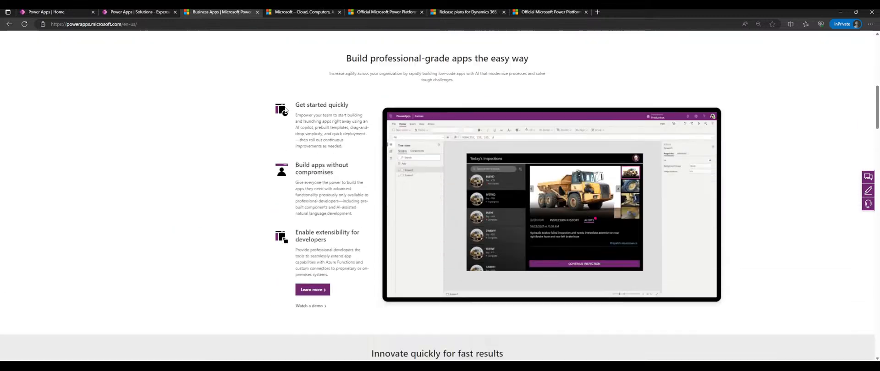
pyautogui.scroll(-7, 285, 105)
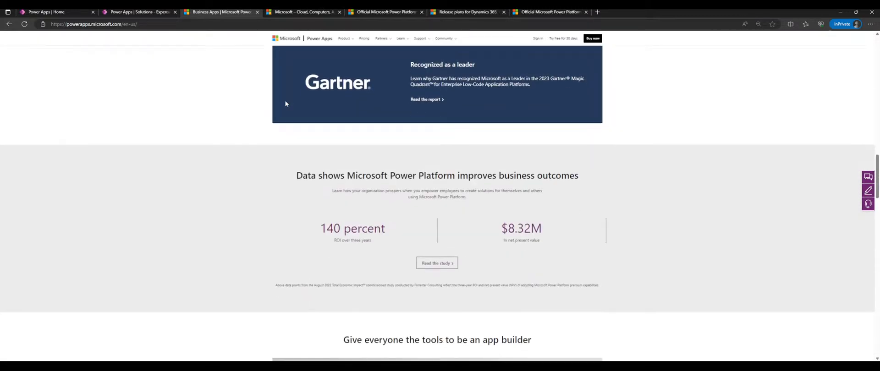
pyautogui.moveTo(320, 227); pyautogui.dragTo(384, 244)
pyautogui.click(383, 241)
pyautogui.scroll(-3, 290, 177)
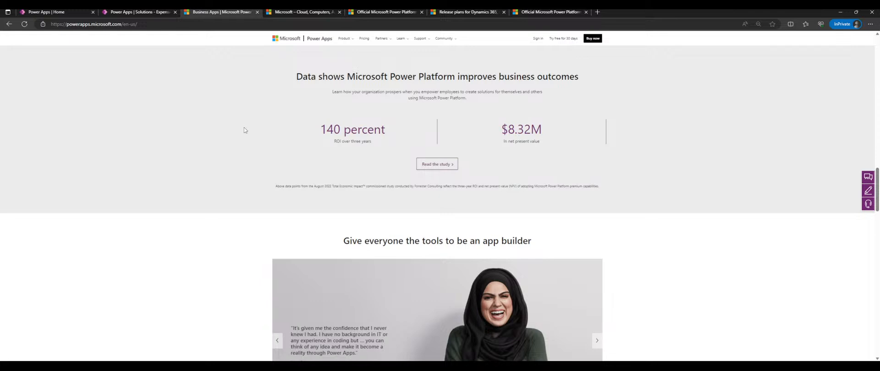
pyautogui.scroll(-3, 236, 122)
pyautogui.scroll(-3, 231, 121)
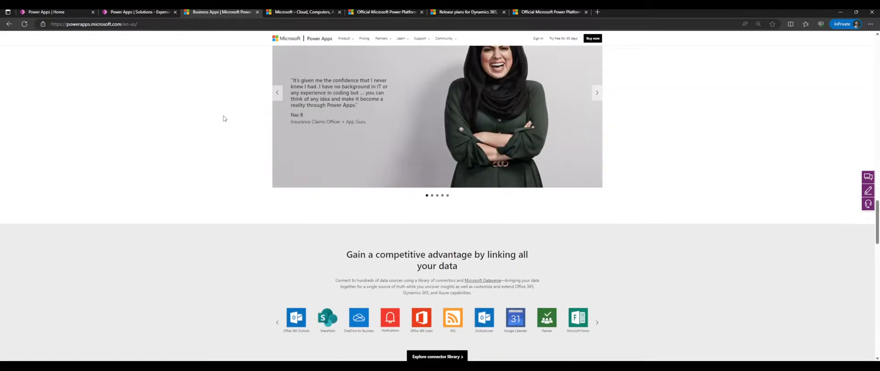
pyautogui.scroll(-3, 220, 117)
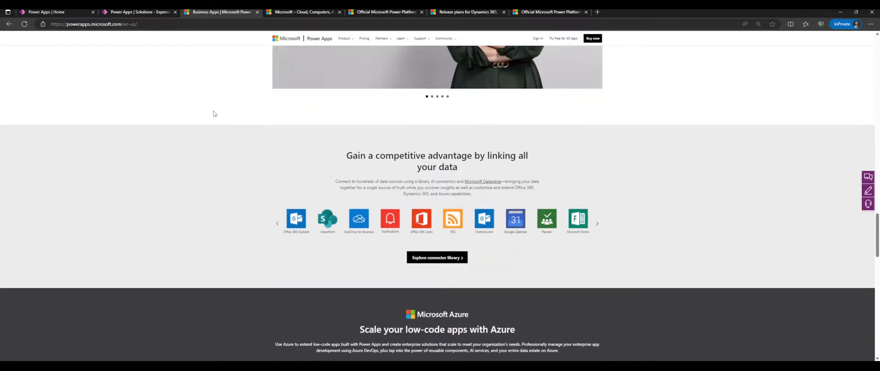
pyautogui.scroll(6, 214, 113)
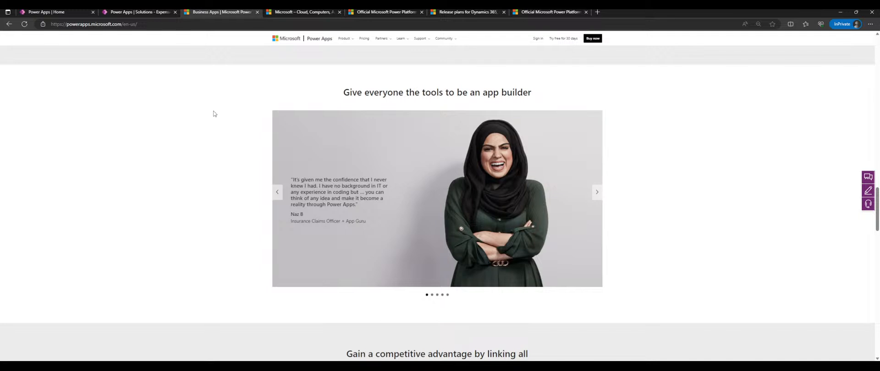
pyautogui.scroll(20, 215, 138)
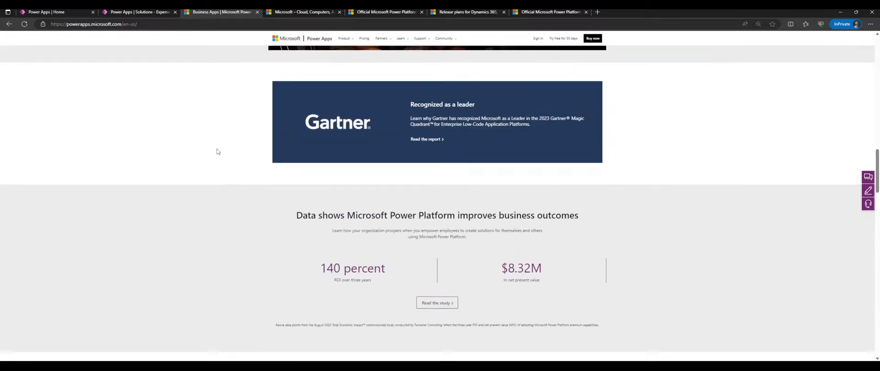
pyautogui.scroll(2, 210, 159)
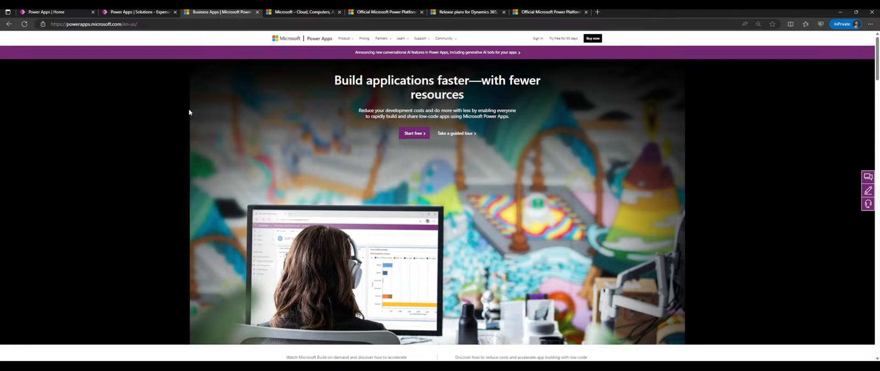
# - Close three extra browser tabs and start 'Take a guided tour' in a new Guided Tours tab
pyautogui.click(339, 12)
pyautogui.click(339, 12)
pyautogui.click(340, 12)
pyautogui.click(339, 12)
pyautogui.click(455, 133)
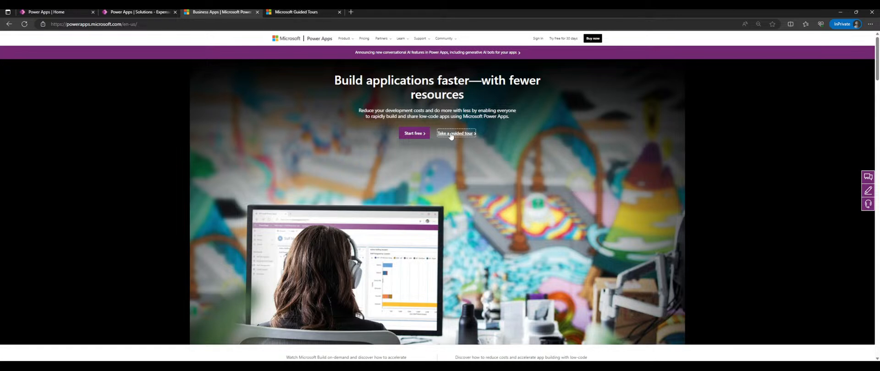
pyautogui.click(285, 11)
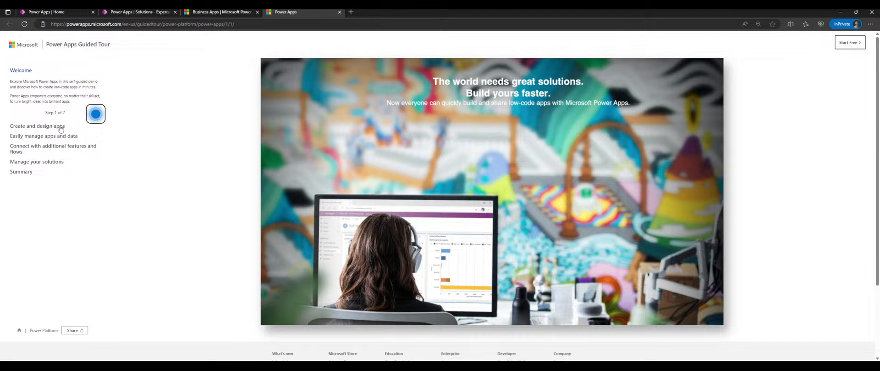
# - Advance the Power Apps guided tour from Step 1 to Step 2 of 7
pyautogui.click(93, 111)
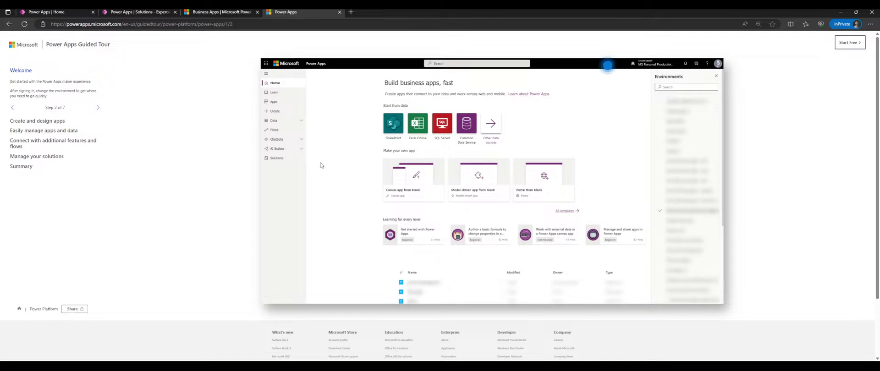
# - Advance the guided tour through Steps 3–7 into Create and design apps, then close the tour and product-page tabs
pyautogui.click(97, 108)
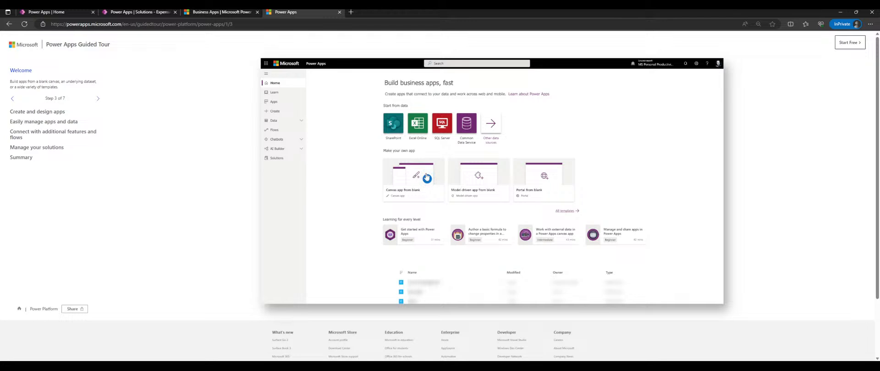
pyautogui.click(427, 179)
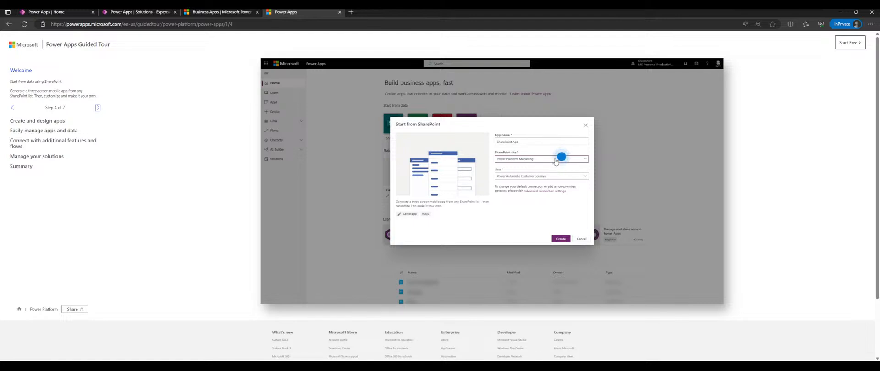
pyautogui.click(561, 157)
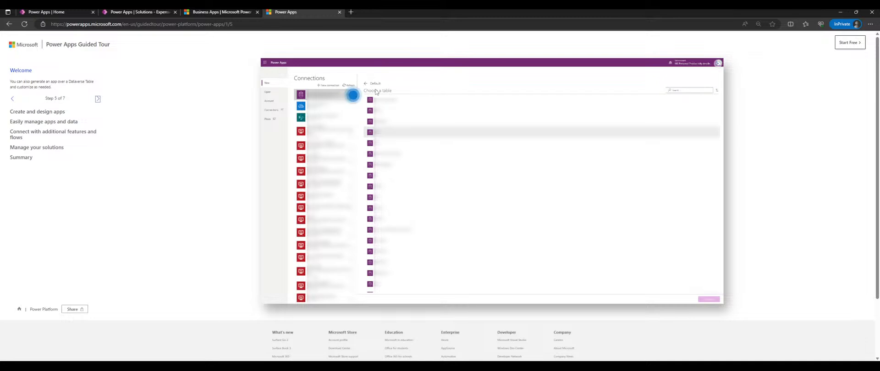
pyautogui.click(97, 99)
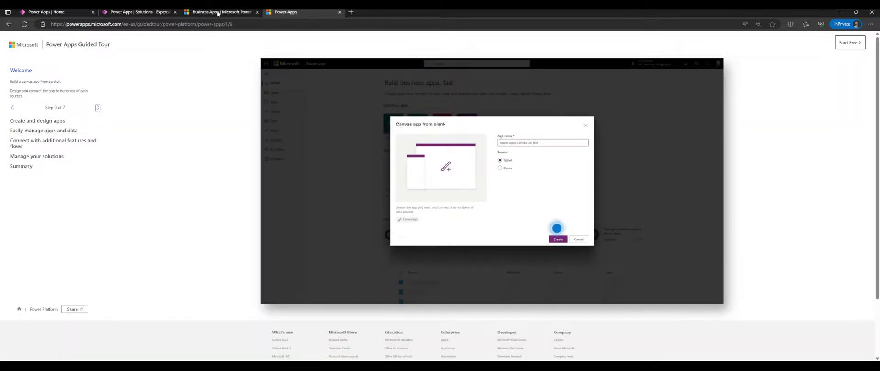
pyautogui.click(557, 228)
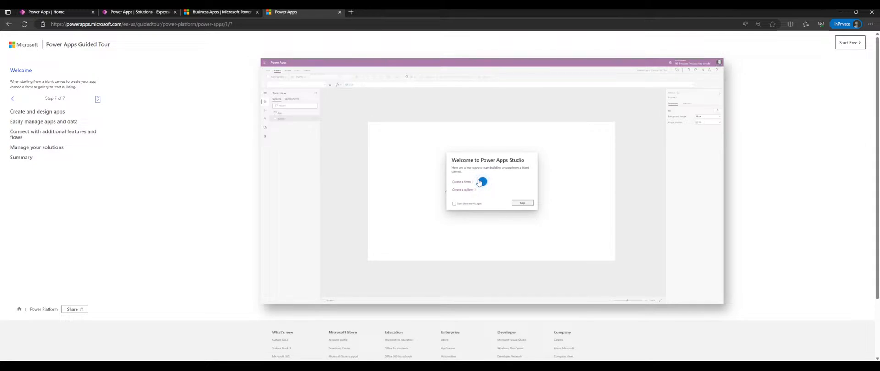
pyautogui.click(479, 182)
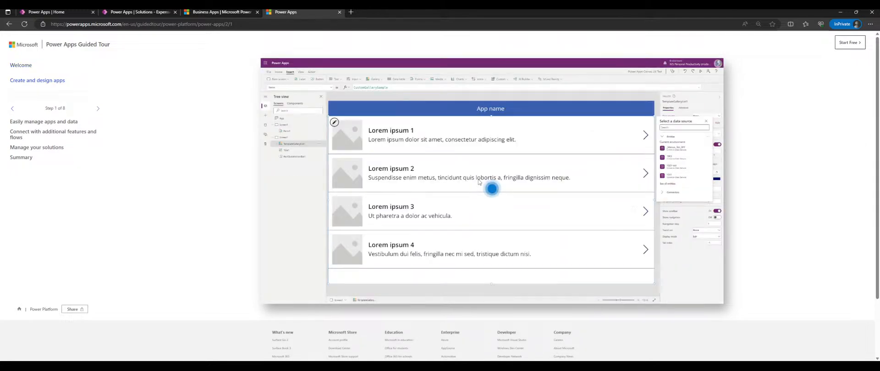
pyautogui.middleClick(289, 10)
pyautogui.middleClick(196, 11)
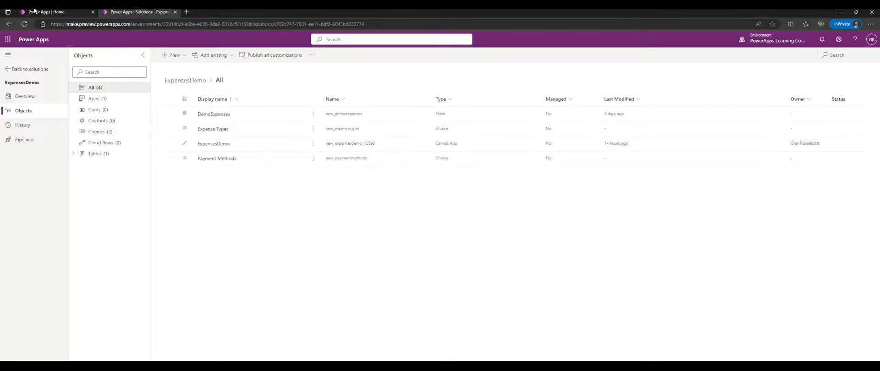
# - Go to the Power Apps Home page and open the list of other Power Platform services
pyautogui.click(45, 12)
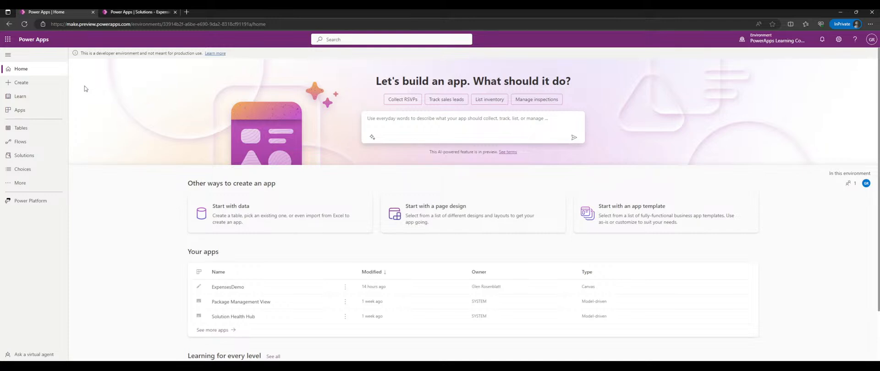
pyautogui.click(45, 196)
# - Launch the Power Platform admin center, dismiss its welcome tour, and open the Dataverse analytics report
pyautogui.click(132, 233)
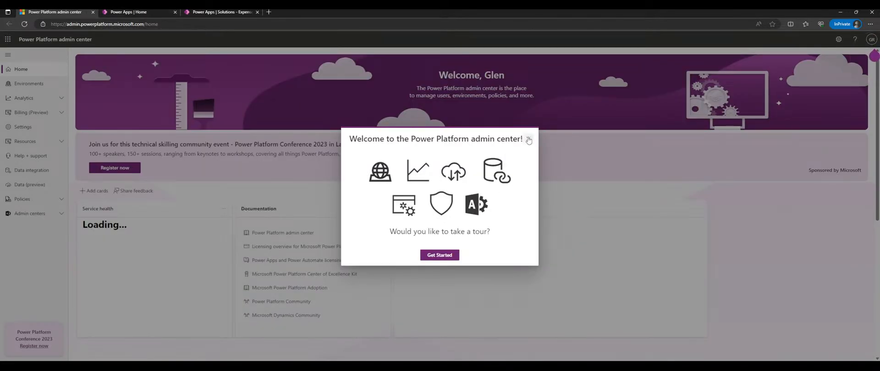
pyautogui.click(527, 138)
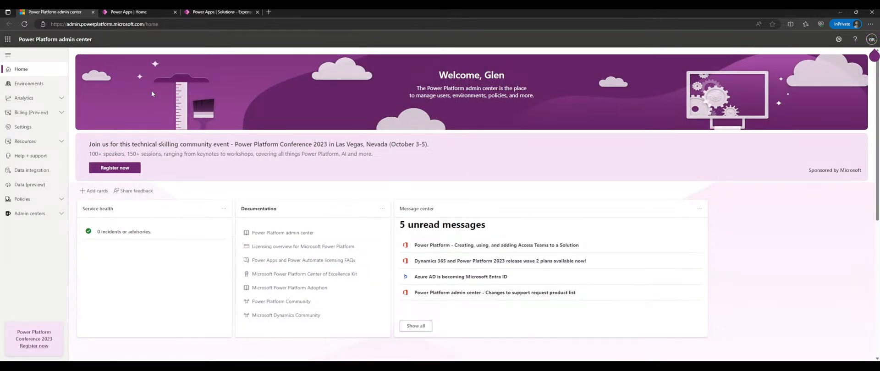
pyautogui.click(46, 84)
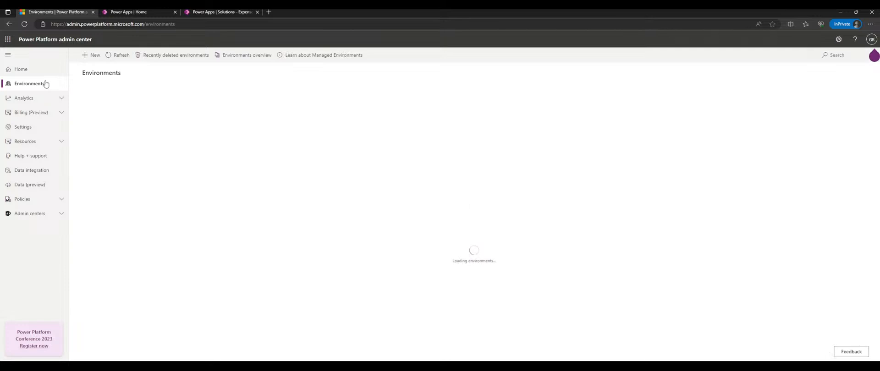
pyautogui.click(23, 98)
pyautogui.click(37, 115)
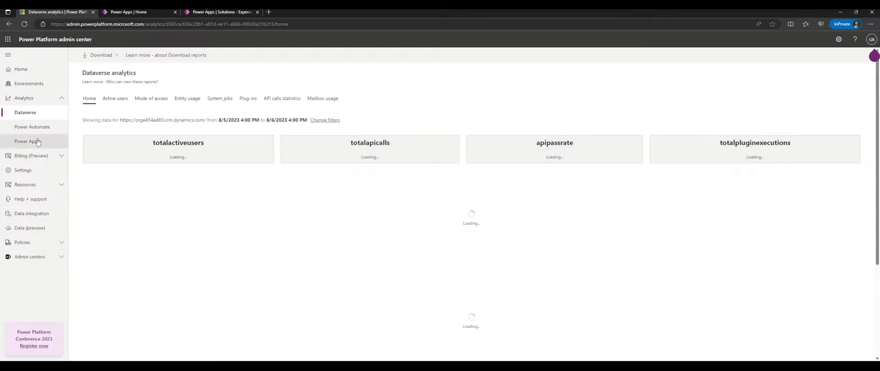
# - Open Azure Active Directory from the Admin centers links and switch to its new tab
pyautogui.click(36, 243)
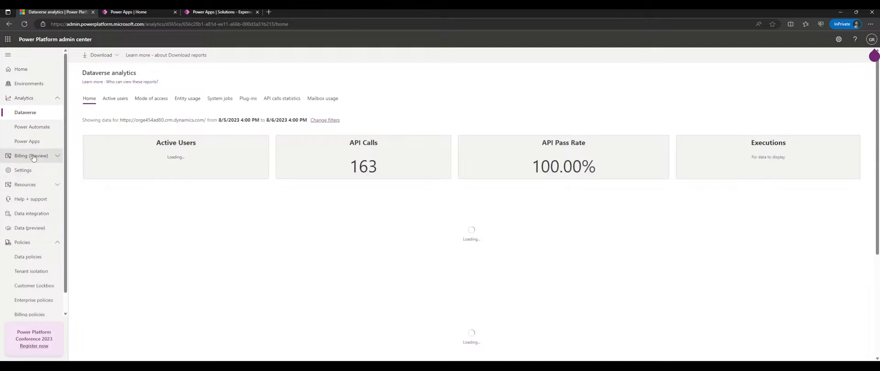
pyautogui.click(37, 242)
pyautogui.click(29, 256)
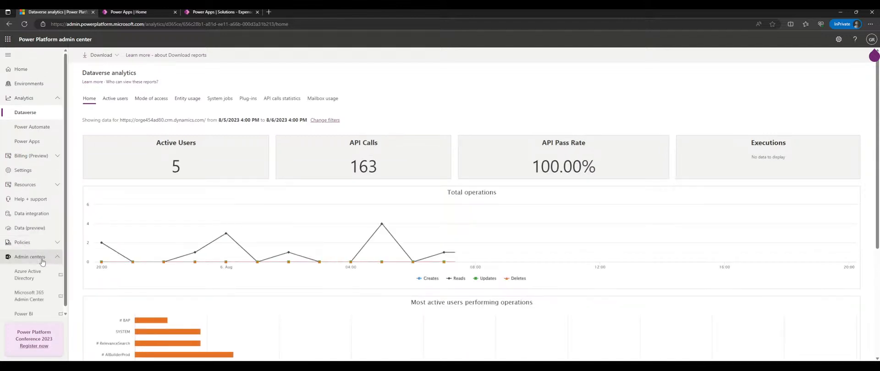
pyautogui.click(28, 271)
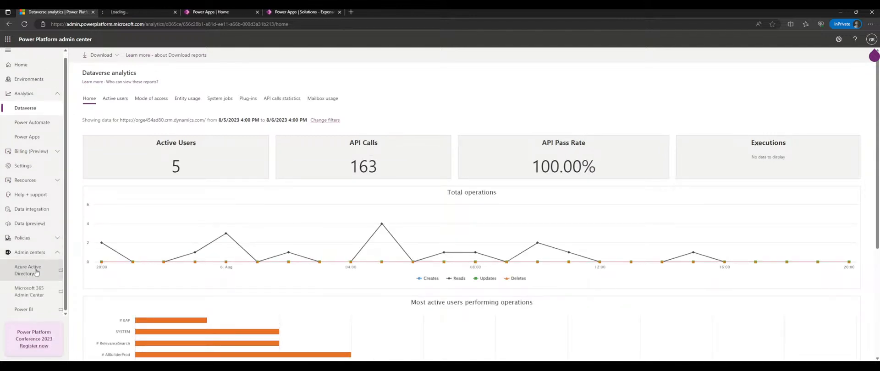
pyautogui.click(137, 12)
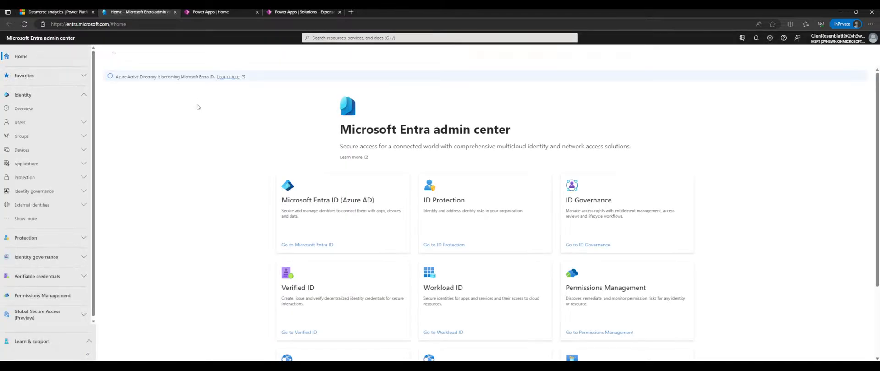
# - Browse the Entra group pages: All groups, Deleted groups and general group settings
pyautogui.moveTo(352, 128); pyautogui.dragTo(474, 128)
pyautogui.moveTo(407, 140); pyautogui.dragTo(400, 140)
pyautogui.click(362, 129)
pyautogui.click(30, 137)
pyautogui.click(44, 154)
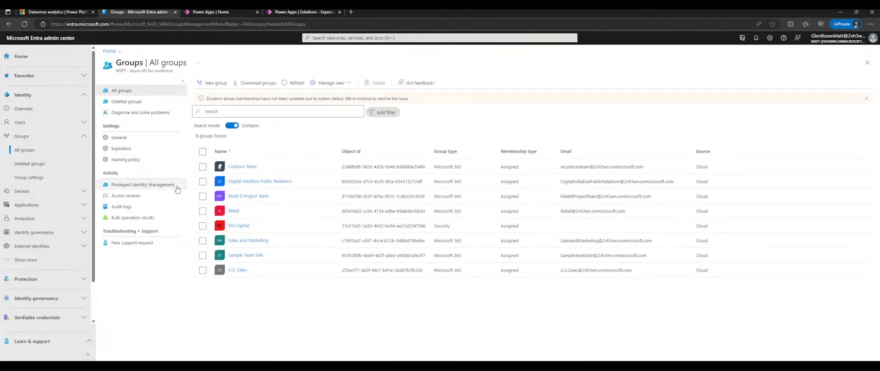
pyautogui.click(40, 168)
pyautogui.click(30, 178)
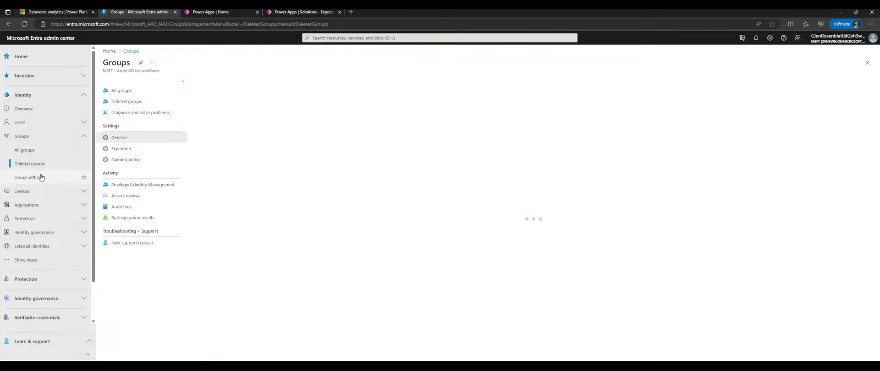
pyautogui.click(33, 150)
# - Review all users and deleted users, then go back to the Dataverse analytics tab
pyautogui.click(30, 125)
pyautogui.click(29, 137)
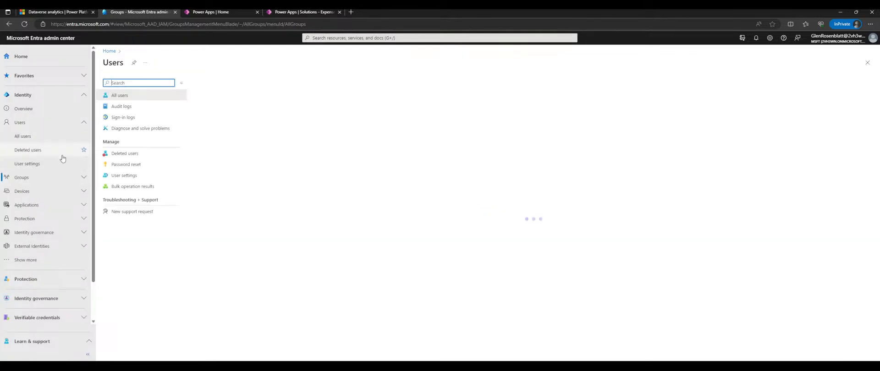
pyautogui.click(29, 150)
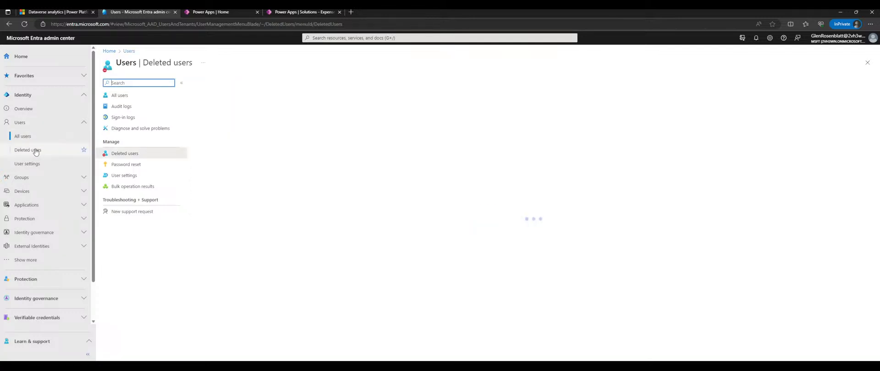
pyautogui.click(30, 122)
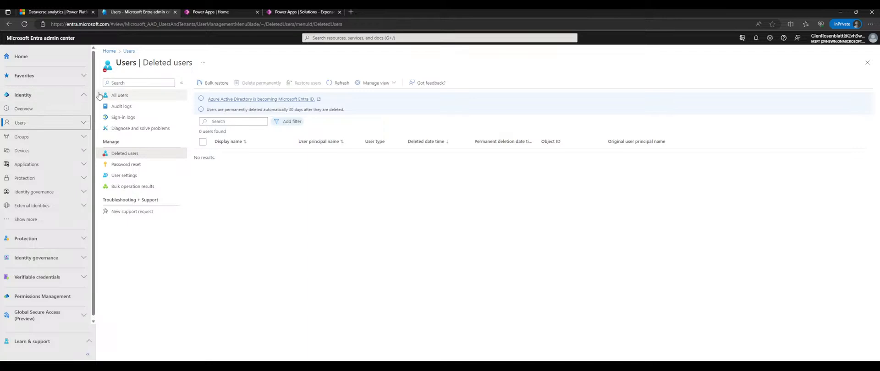
pyautogui.click(46, 59)
pyautogui.click(79, 12)
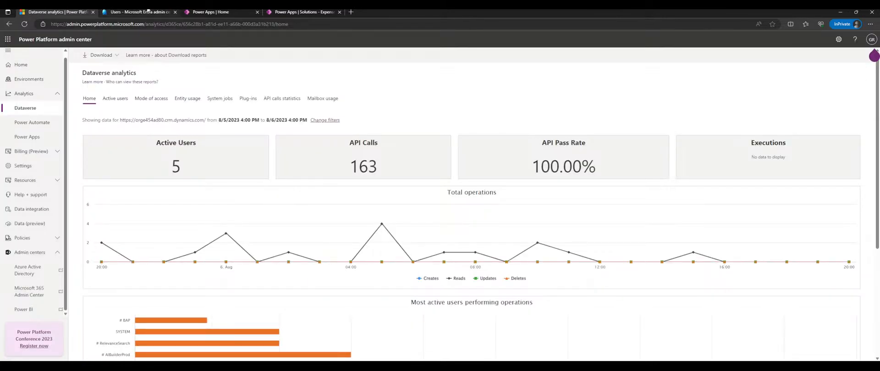
# - Close the Entra tab, return the admin center to Home, collapse Admin centers, then close that tab
pyautogui.click(175, 12)
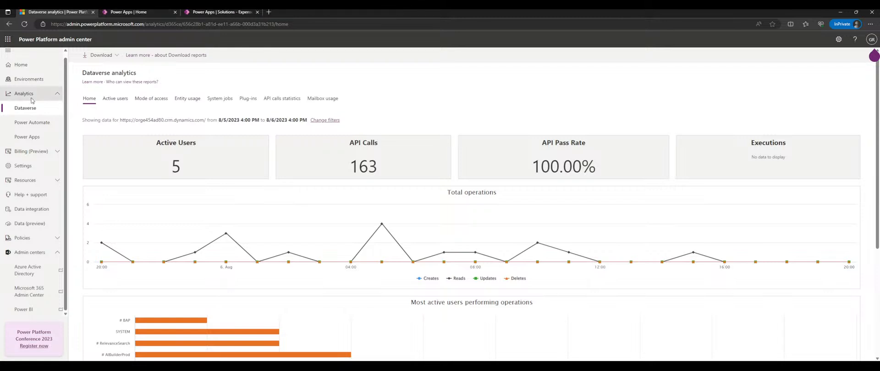
pyautogui.click(30, 71)
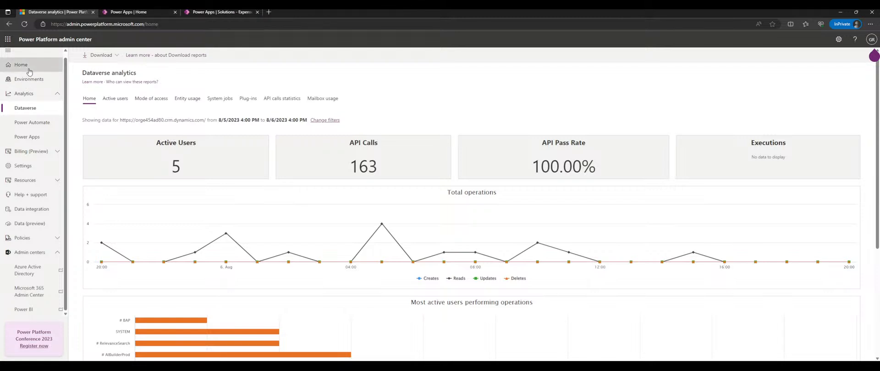
pyautogui.click(47, 252)
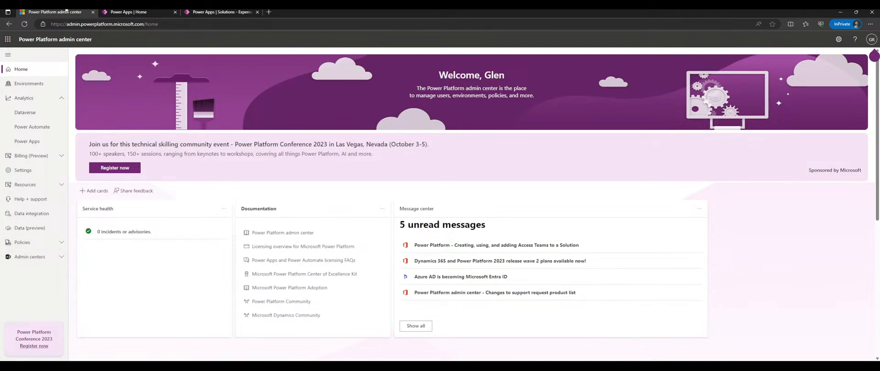
pyautogui.click(93, 12)
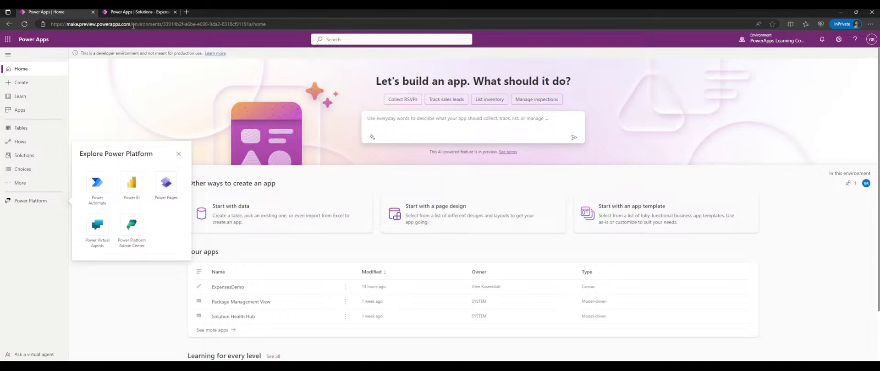
# - Check the environment list to confirm PowerApps Learning Content is current, then close the panel
pyautogui.click(759, 43)
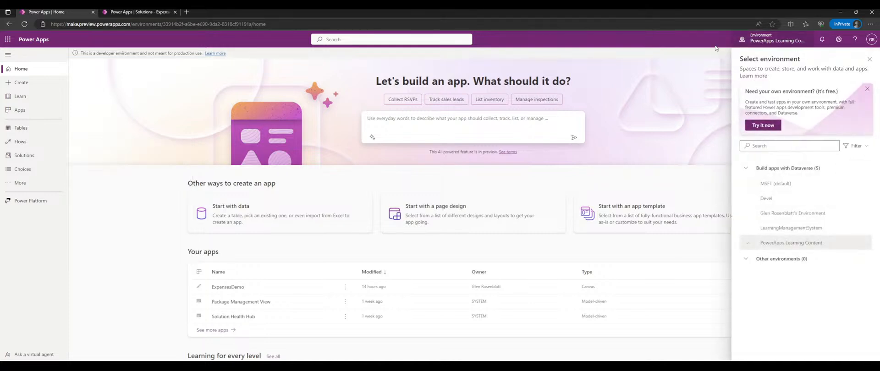
pyautogui.click(759, 43)
pyautogui.click(761, 42)
pyautogui.click(869, 58)
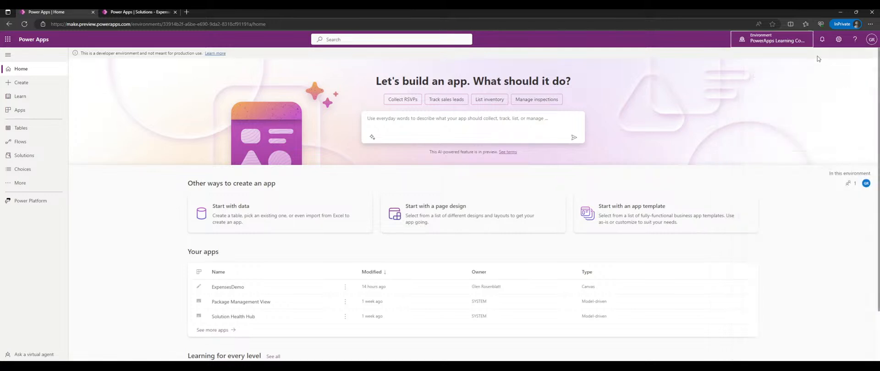
pyautogui.click(782, 43)
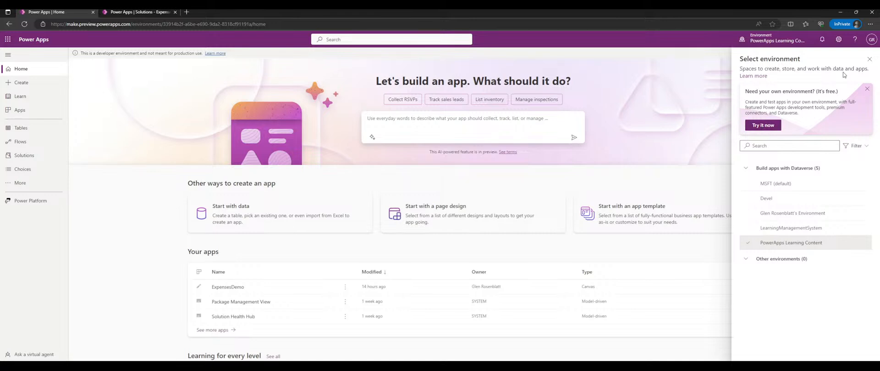
pyautogui.click(869, 59)
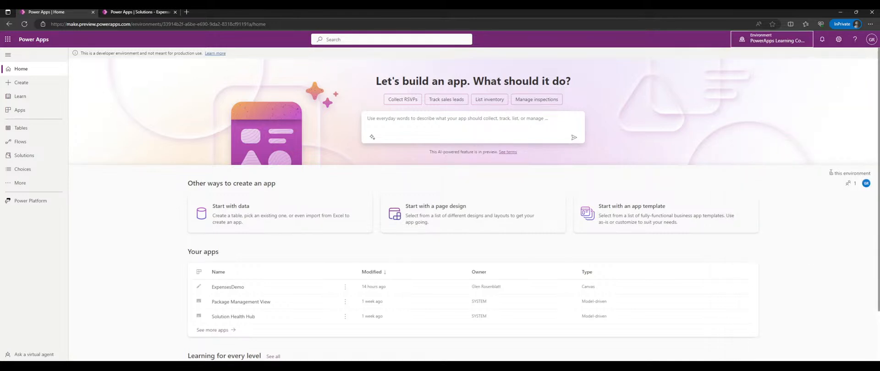
pyautogui.scroll(-1, 711, 118)
pyautogui.click(784, 159)
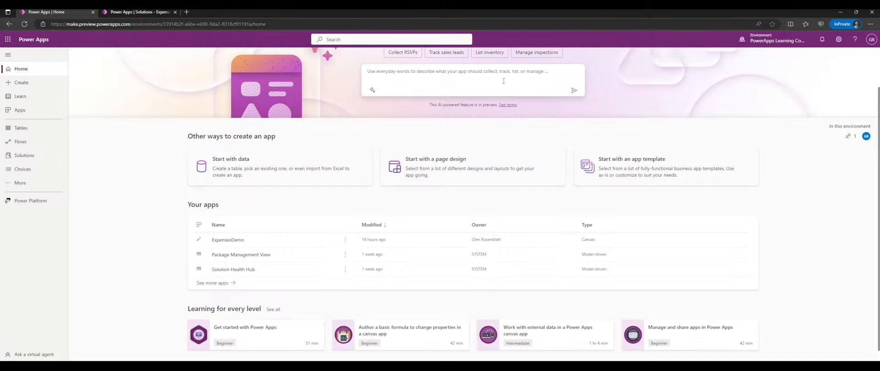
pyautogui.click(770, 44)
pyautogui.click(771, 44)
pyautogui.click(769, 43)
pyautogui.click(691, 99)
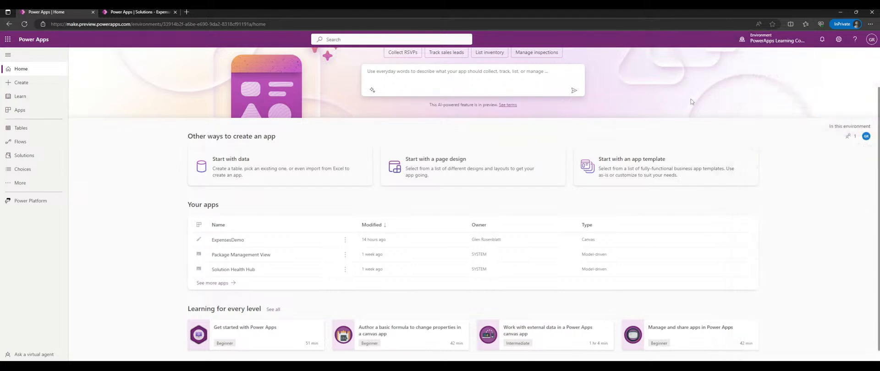
pyautogui.click(766, 42)
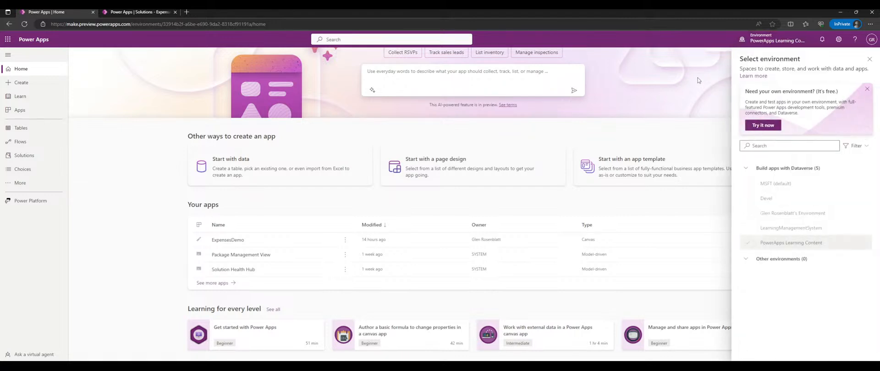
pyautogui.click(725, 96)
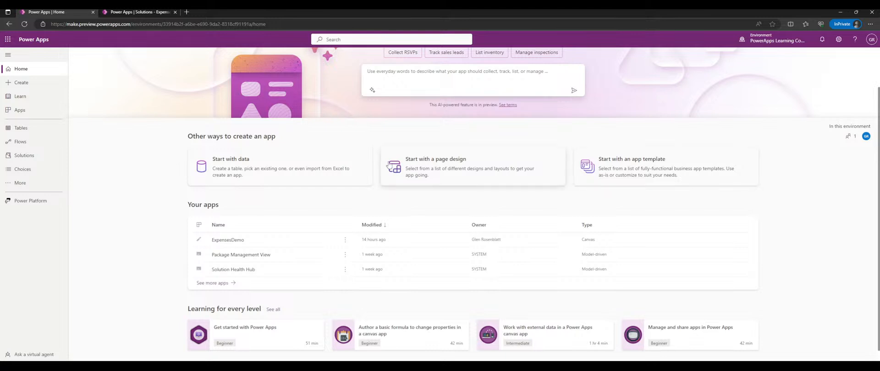
pyautogui.scroll(-1, 155, 164)
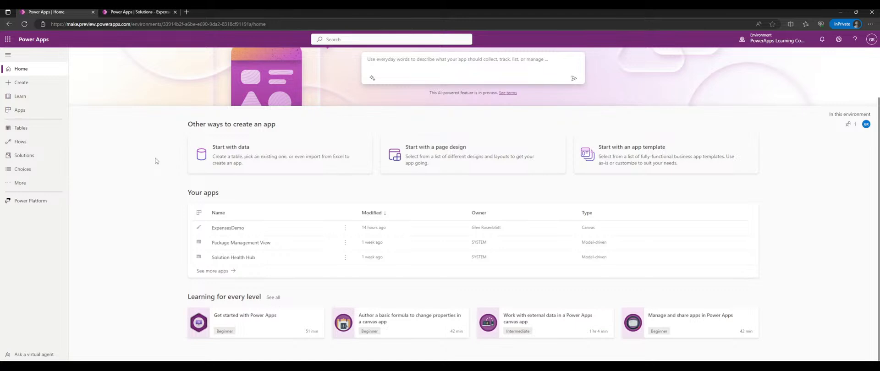
pyautogui.scroll(2, 168, 152)
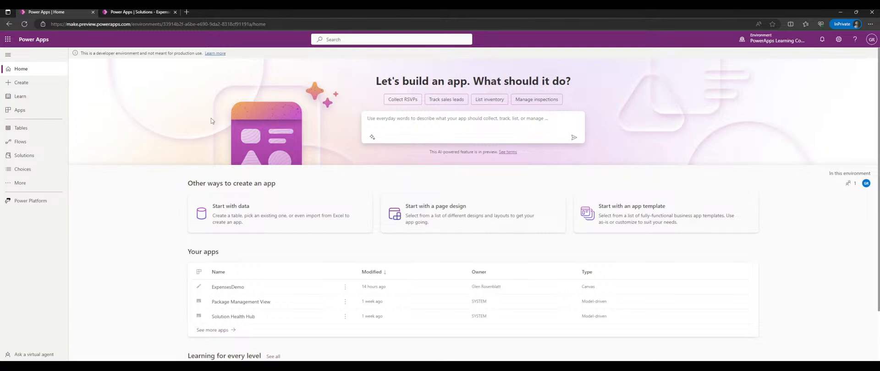
# - Browse the Create page's app templates, then open the Solutions list
pyautogui.click(37, 85)
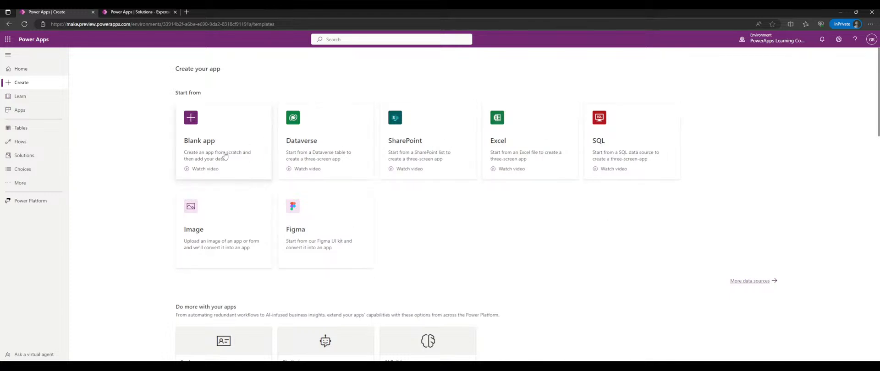
pyautogui.scroll(-4, 236, 173)
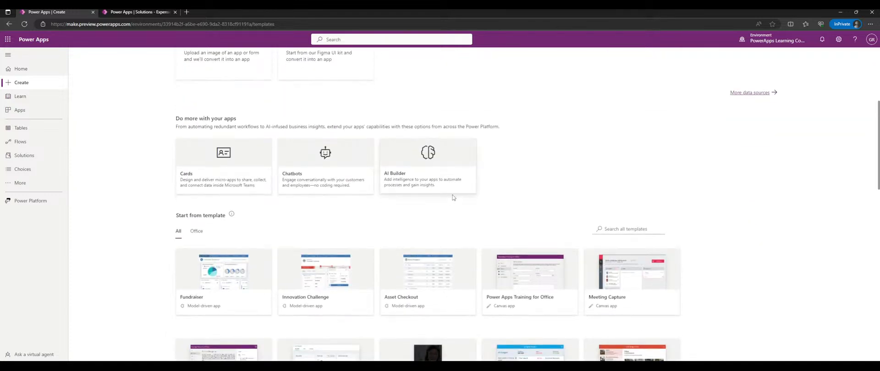
pyautogui.scroll(-5, 570, 183)
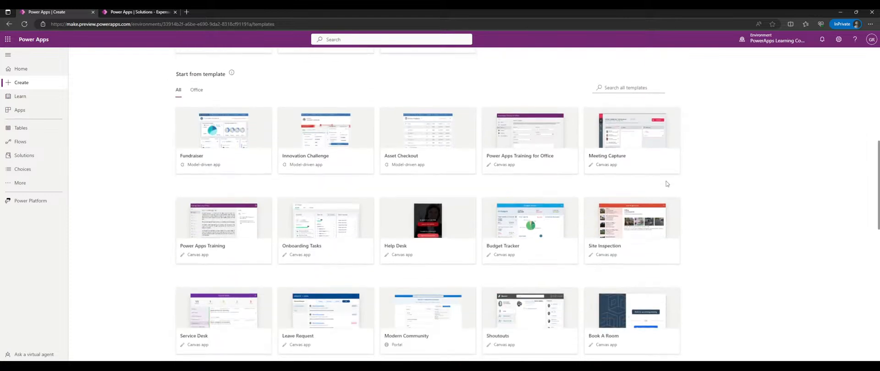
pyautogui.scroll(2, 705, 187)
pyautogui.scroll(6, 706, 188)
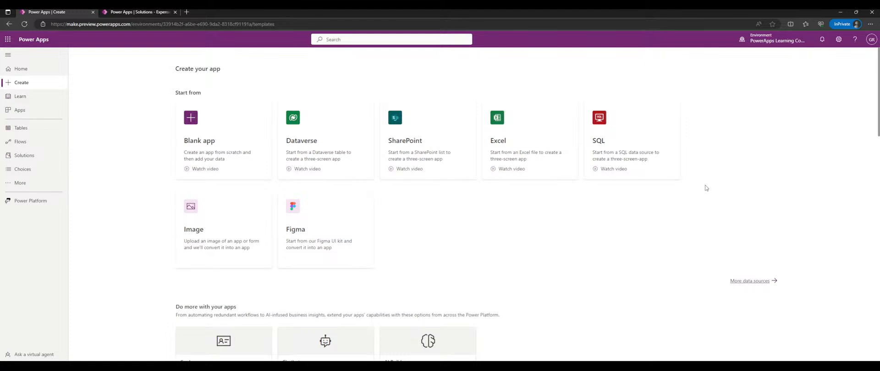
pyautogui.scroll(-1, 135, 152)
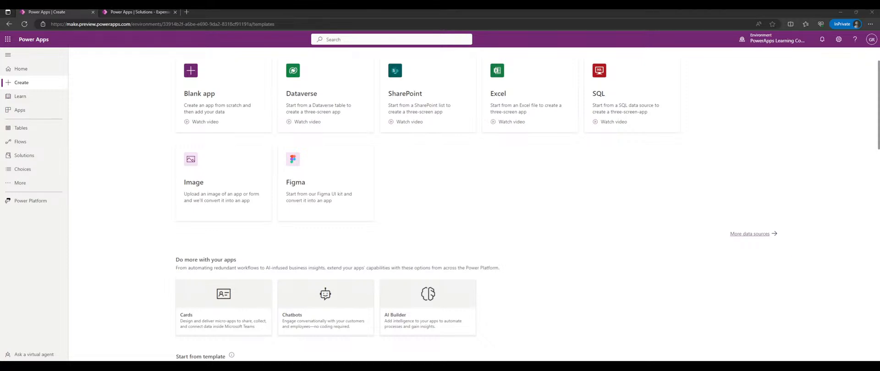
pyautogui.click(447, 158)
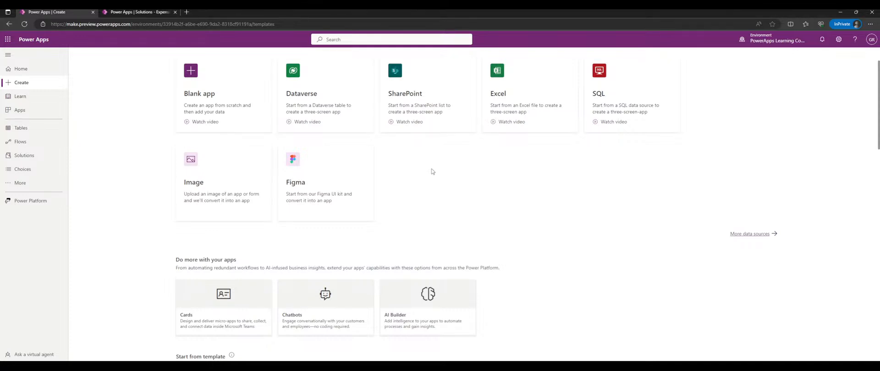
pyautogui.scroll(1, 497, 162)
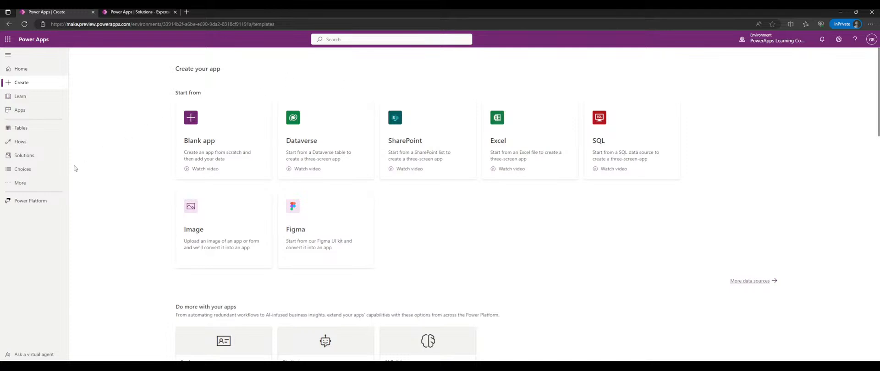
pyautogui.click(35, 154)
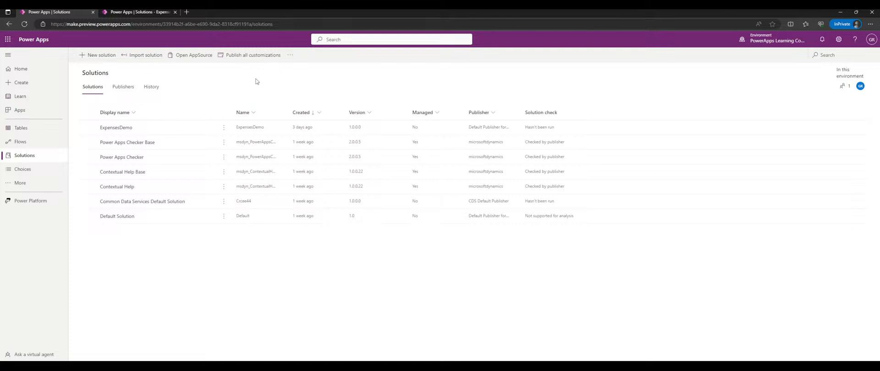
pyautogui.click(21, 96)
pyautogui.click(41, 86)
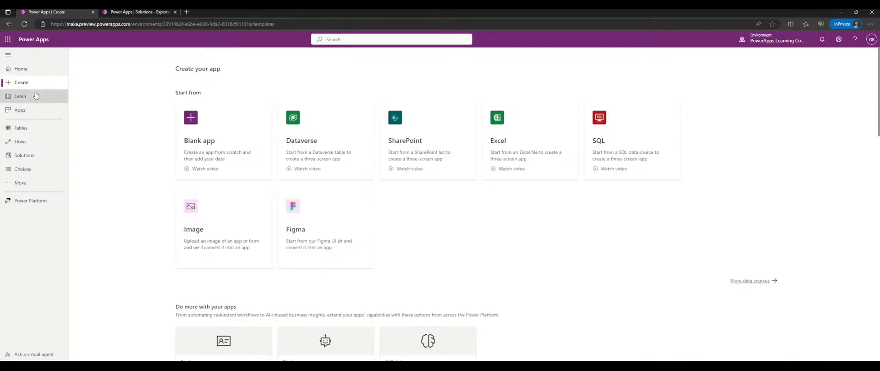
pyautogui.click(41, 96)
pyautogui.scroll(-1, 426, 146)
pyautogui.scroll(-4, 426, 146)
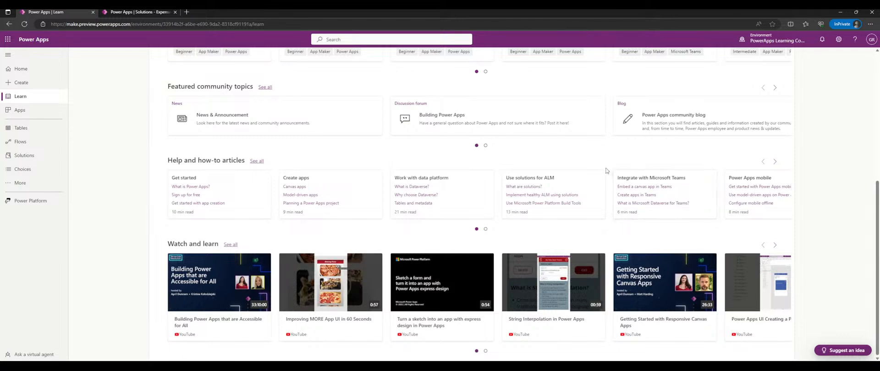
pyautogui.scroll(5, 605, 171)
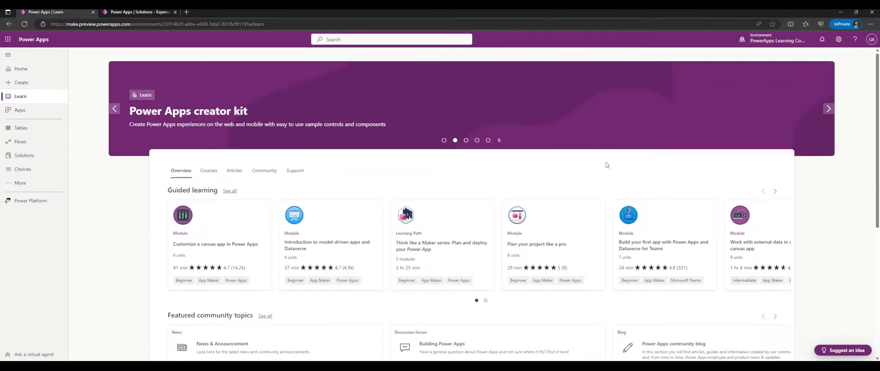
pyautogui.scroll(-3, 605, 165)
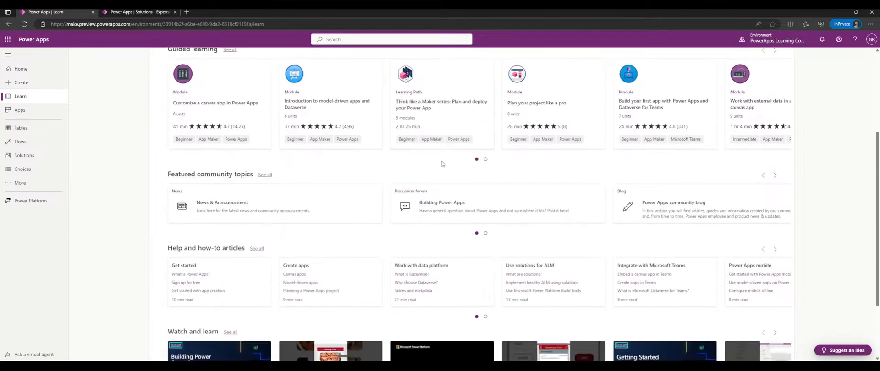
pyautogui.click(41, 111)
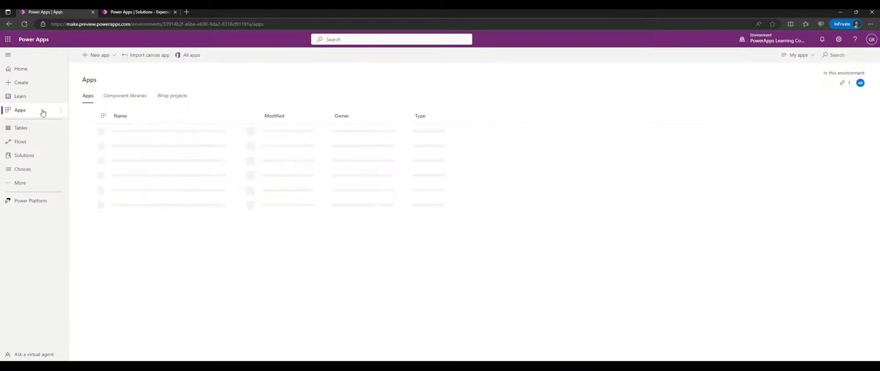
pyautogui.click(32, 97)
pyautogui.scroll(-2, 434, 132)
pyautogui.scroll(-2, 435, 133)
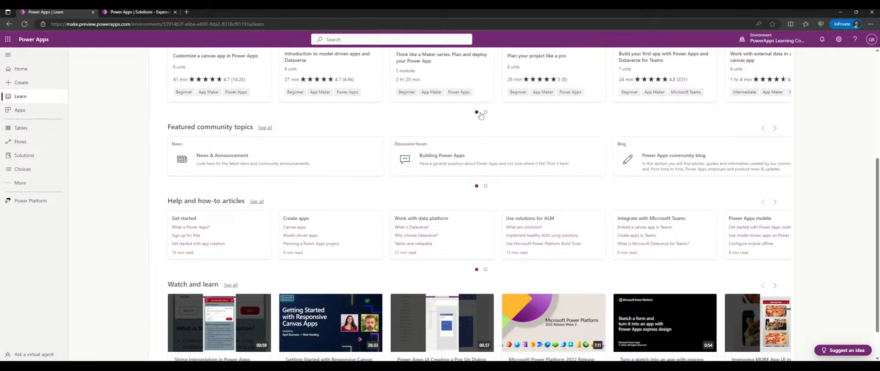
pyautogui.scroll(2, 480, 116)
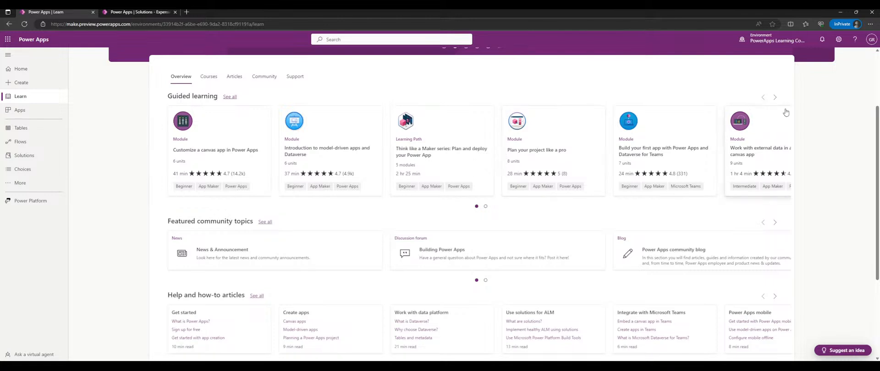
pyautogui.click(775, 97)
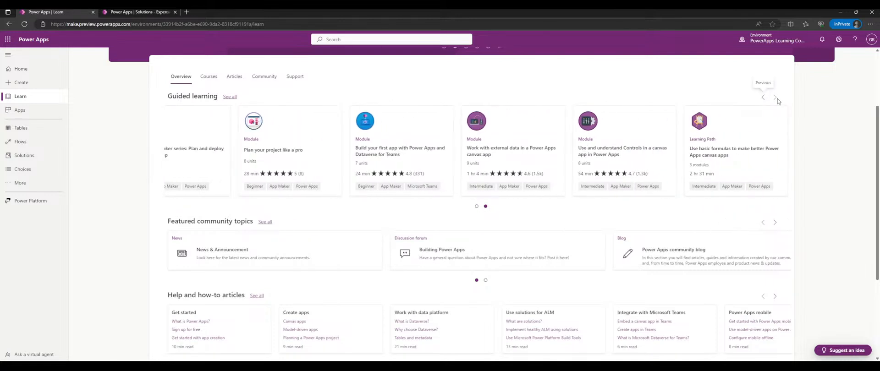
pyautogui.click(768, 99)
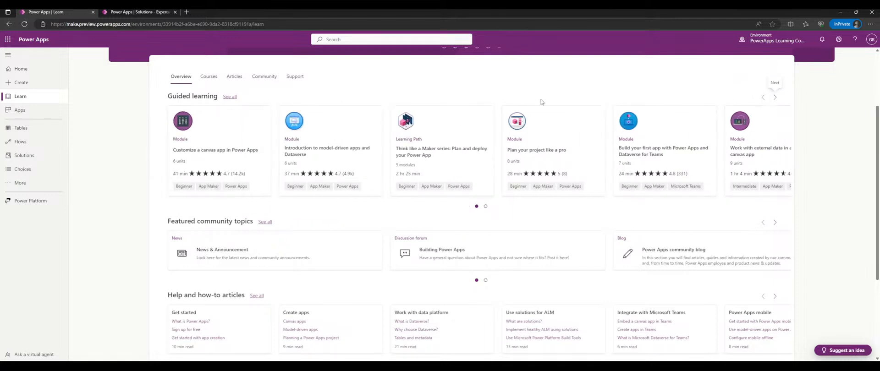
pyautogui.scroll(-3, 533, 100)
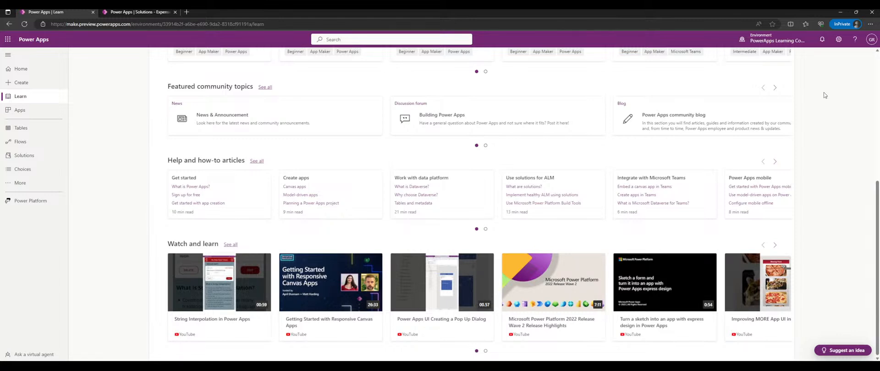
pyautogui.scroll(4, 140, 132)
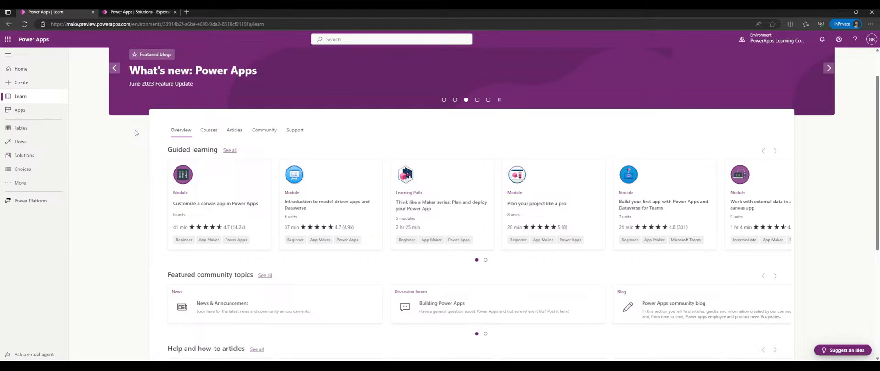
pyautogui.scroll(1, 135, 133)
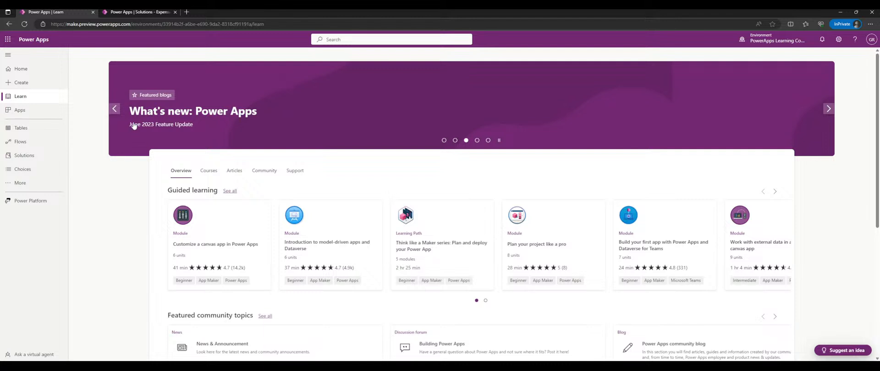
pyautogui.click(19, 82)
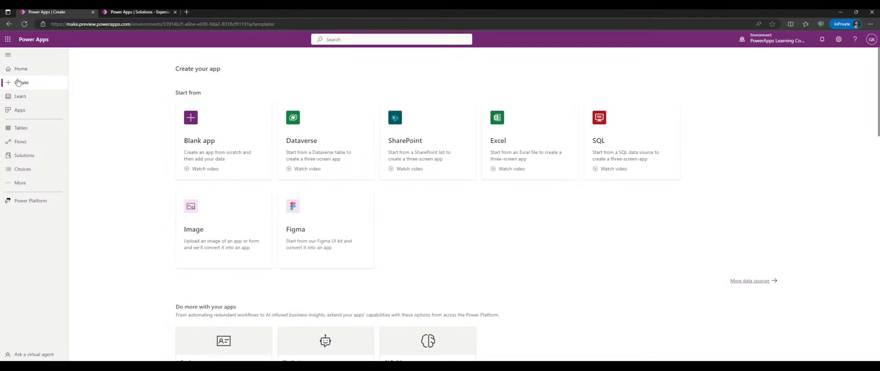
pyautogui.click(29, 155)
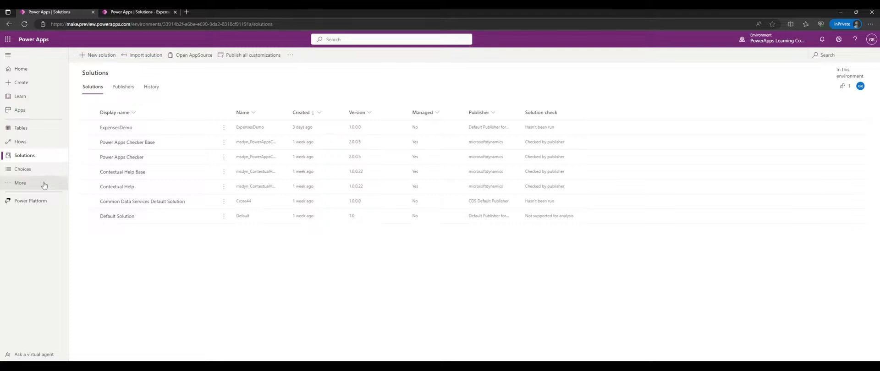
# - Open and dismiss the More navigation flyout
pyautogui.click(20, 183)
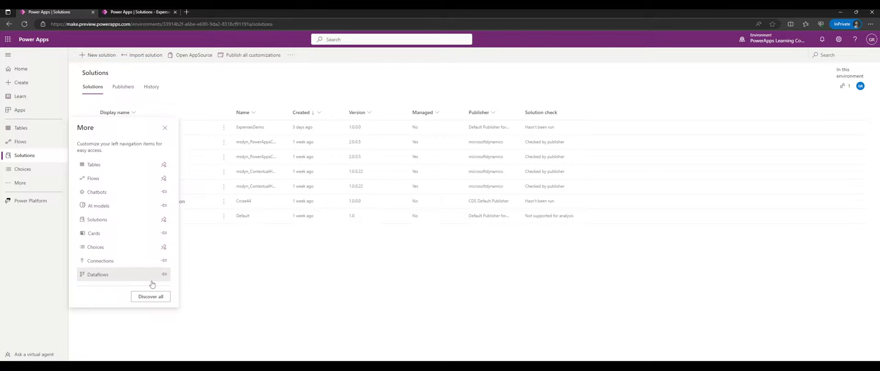
pyautogui.click(308, 89)
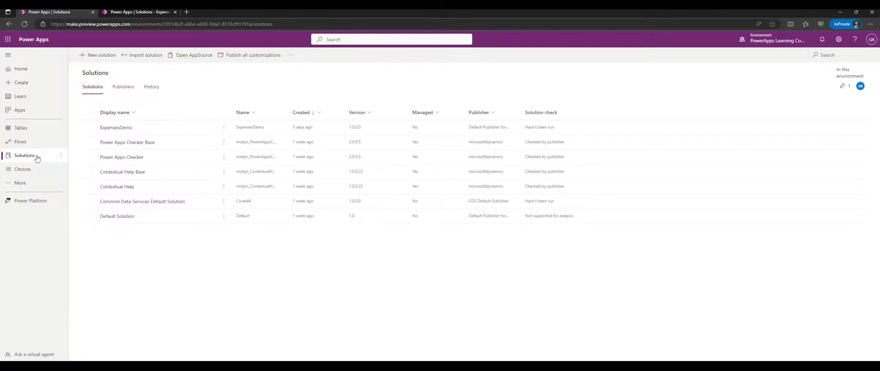
# - Name the new solution PowerAppsLearningStreams instead of 'Demo Solution', pick the default publisher, and create it
pyautogui.click(96, 55)
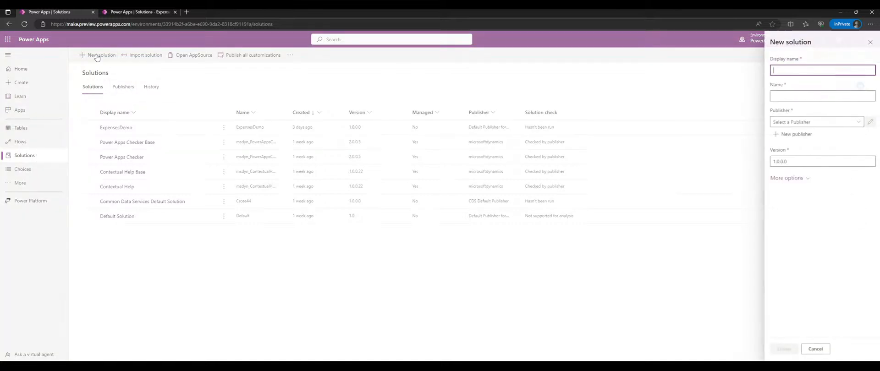
pyautogui.click(810, 195)
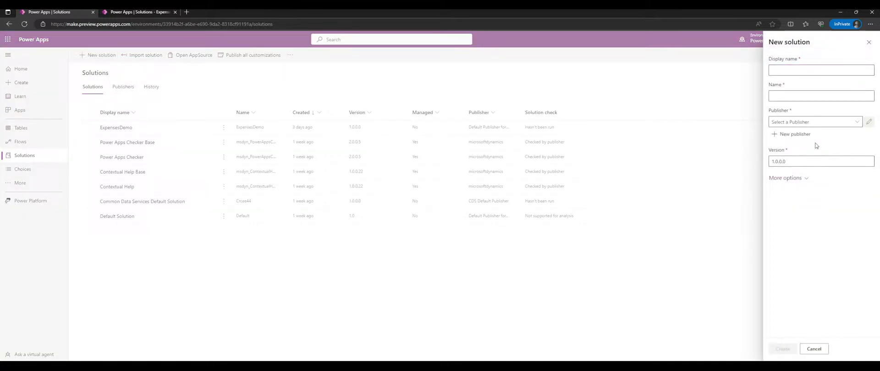
pyautogui.click(798, 73)
pyautogui.write('Demo Solution')
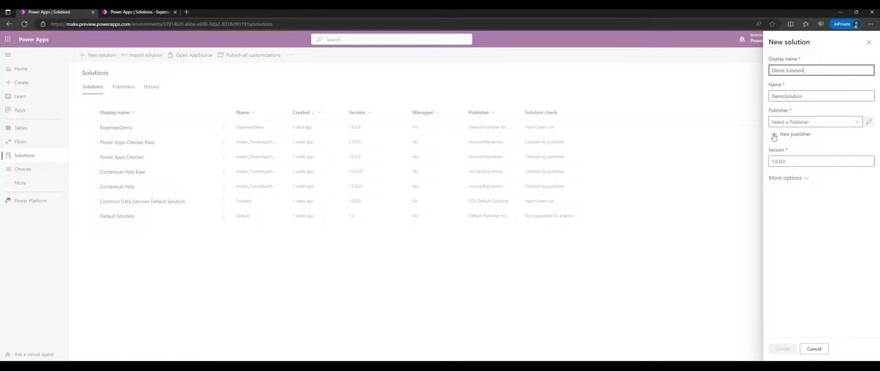
pyautogui.hotkey('ctrl', 'a')
pyautogui.write('PowerAppsLearningStreams')
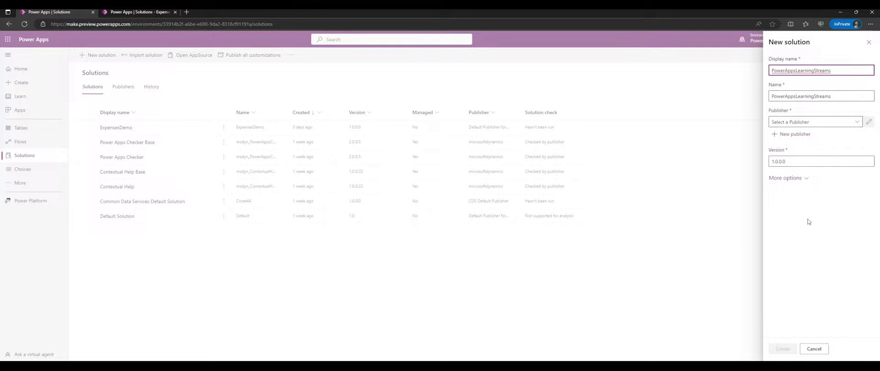
pyautogui.click(855, 123)
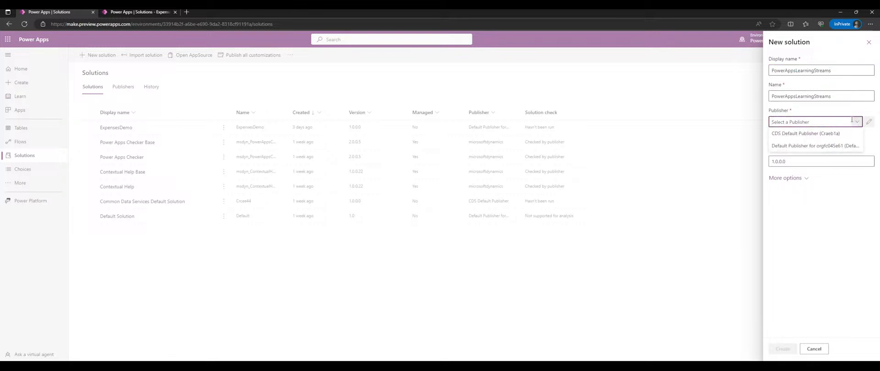
pyautogui.click(797, 147)
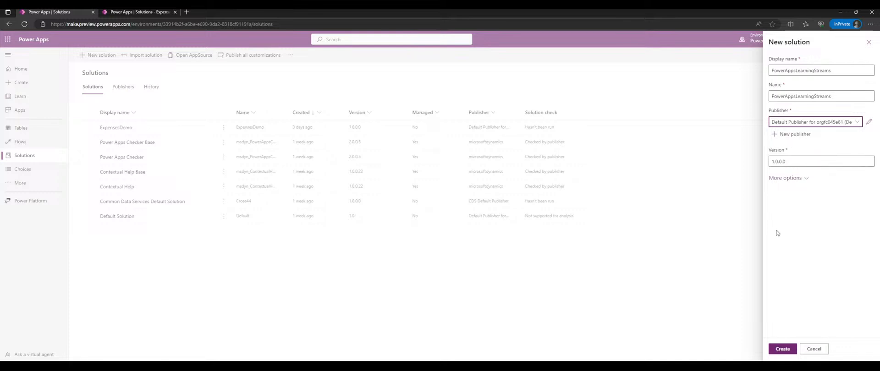
pyautogui.click(786, 350)
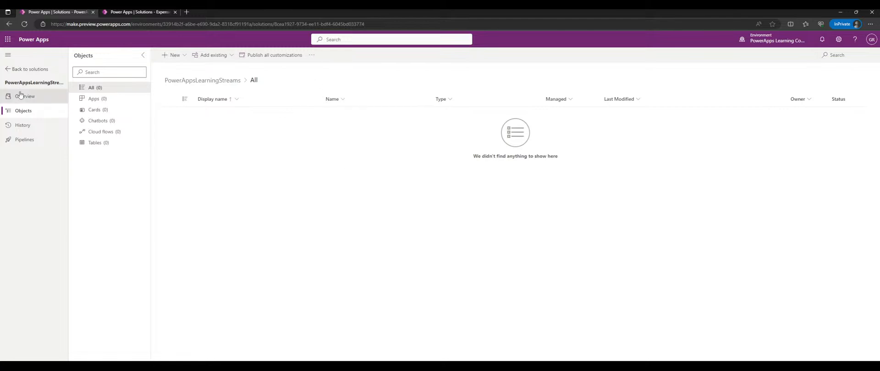
pyautogui.click(33, 70)
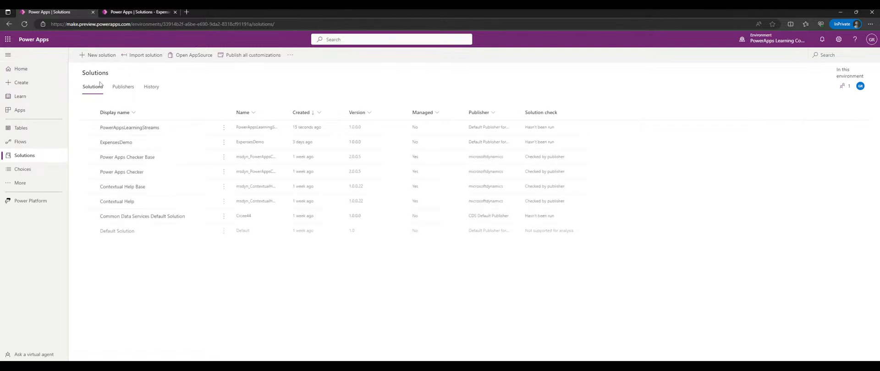
pyautogui.click(224, 128)
pyautogui.click(227, 129)
pyautogui.click(127, 115)
pyautogui.click(133, 114)
pyautogui.click(137, 128)
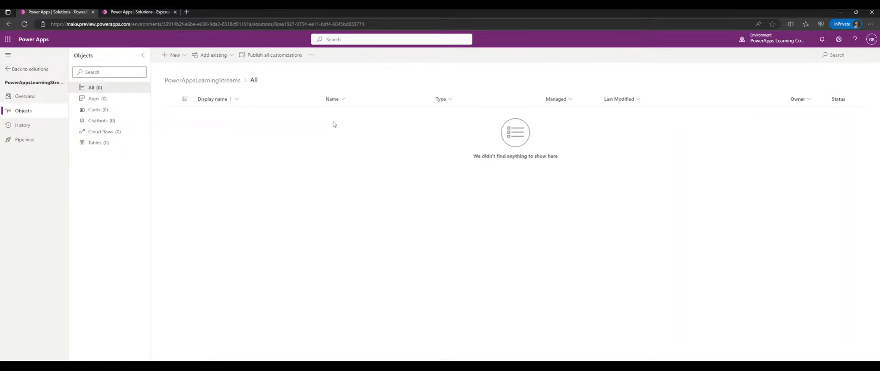
pyautogui.click(111, 99)
pyautogui.click(112, 110)
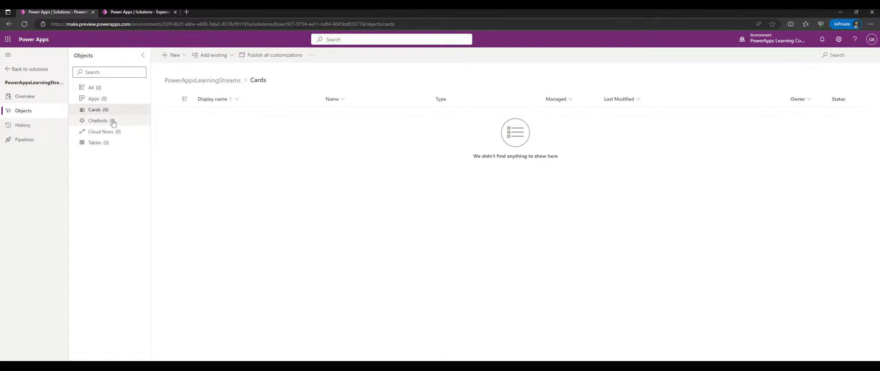
pyautogui.click(113, 121)
pyautogui.click(116, 142)
pyautogui.click(117, 120)
pyautogui.click(116, 98)
pyautogui.click(116, 88)
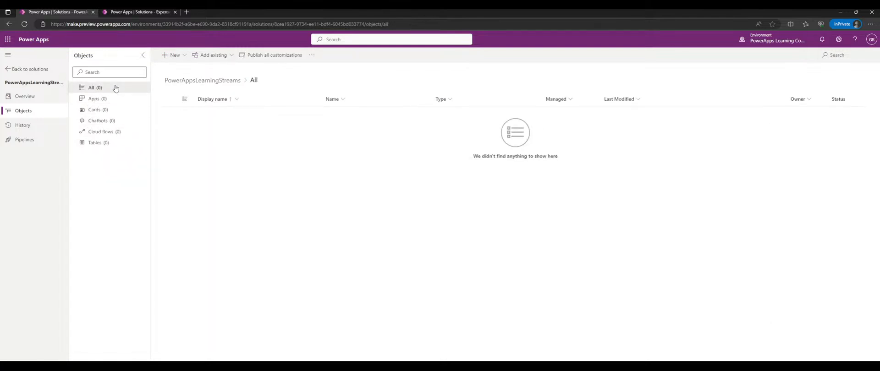
pyautogui.click(198, 54)
pyautogui.click(185, 55)
pyautogui.click(199, 54)
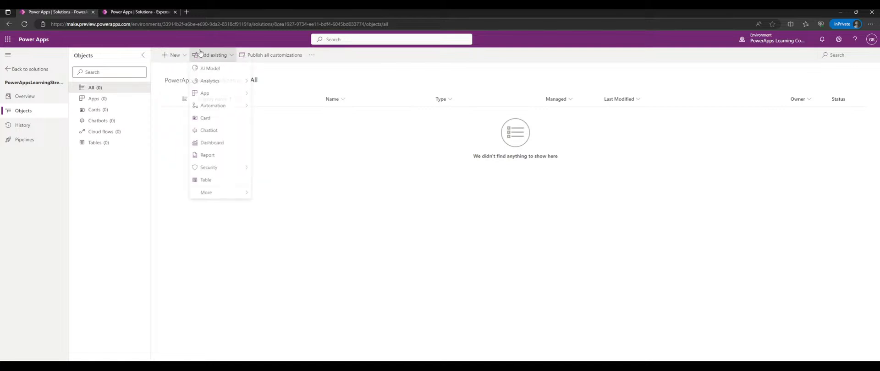
pyautogui.click(174, 55)
pyautogui.moveTo(201, 70)
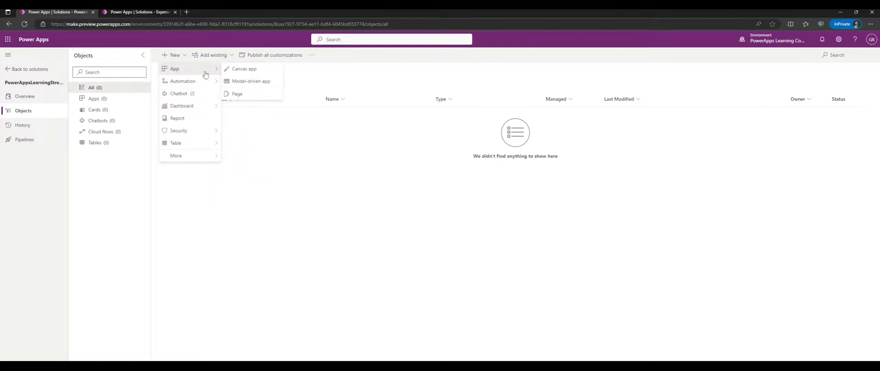
pyautogui.moveTo(212, 113)
pyautogui.moveTo(213, 82)
pyautogui.moveTo(248, 86)
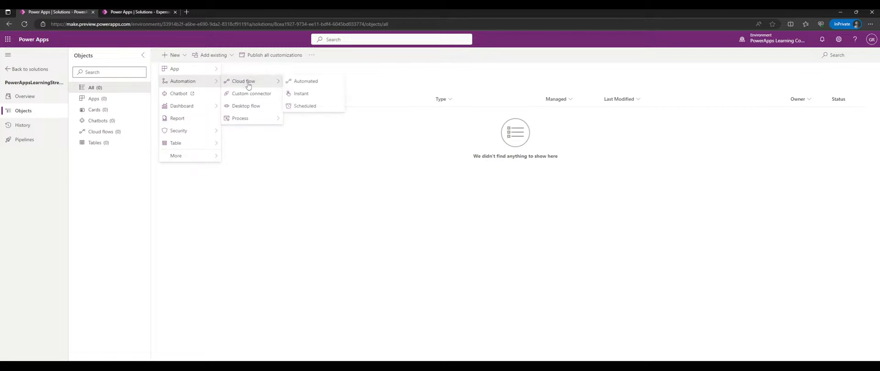
pyautogui.moveTo(256, 120)
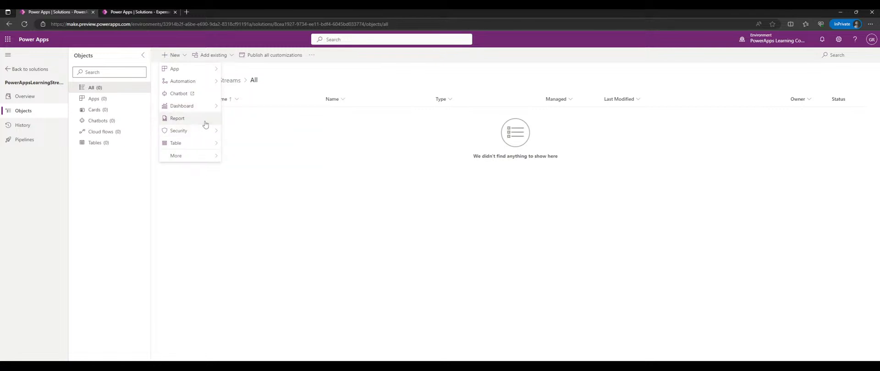
pyautogui.moveTo(208, 136)
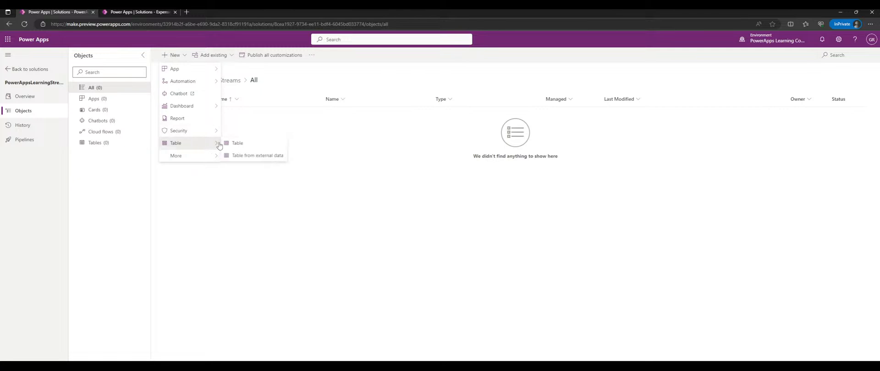
pyautogui.moveTo(212, 144)
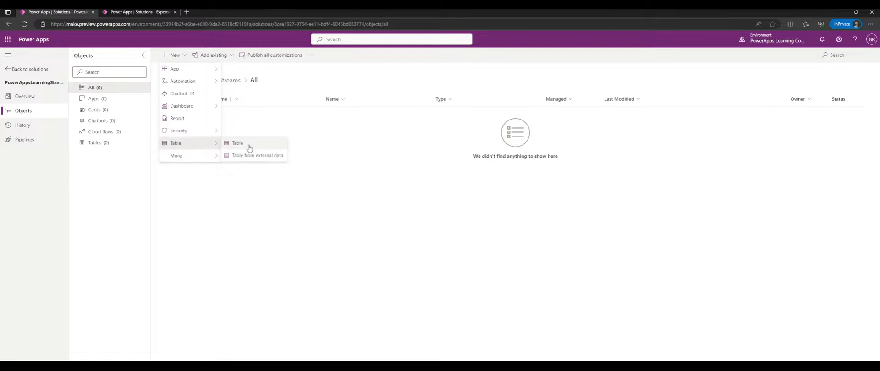
pyautogui.moveTo(211, 157)
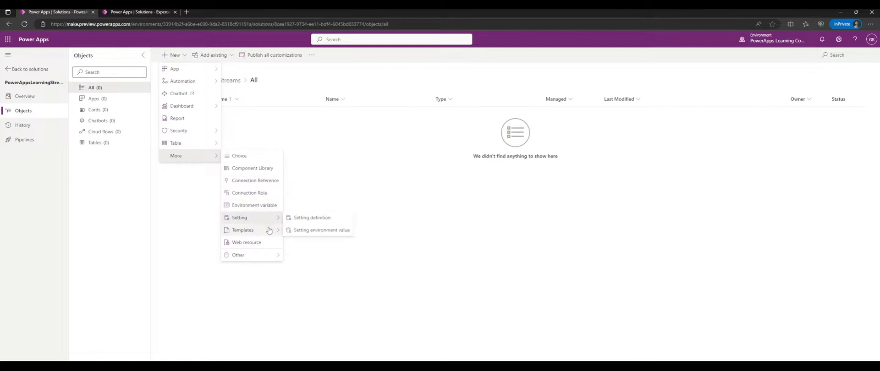
pyautogui.moveTo(261, 252)
pyautogui.scroll(-10, 298, 206)
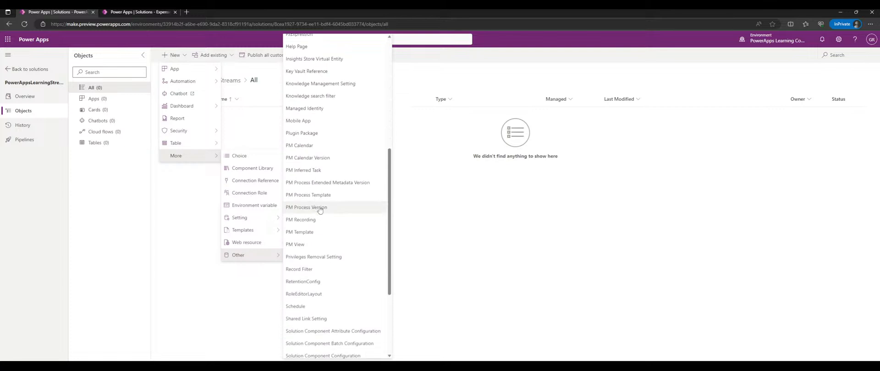
pyautogui.scroll(10, 338, 175)
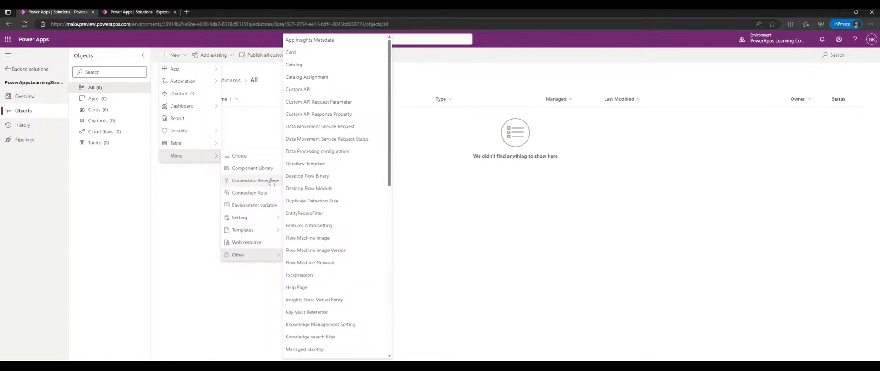
pyautogui.click(212, 234)
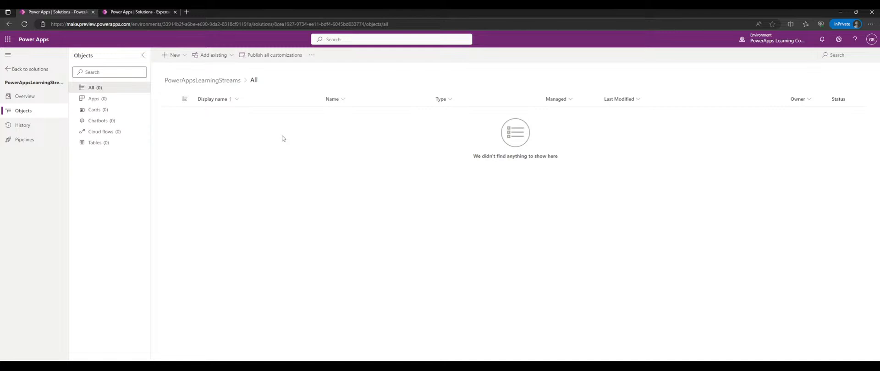
# - Start exporting PowerAppsLearningStreams, cancel the export, and switch to the ExpensesDemo objects tab
pyautogui.click(64, 103)
pyautogui.click(32, 68)
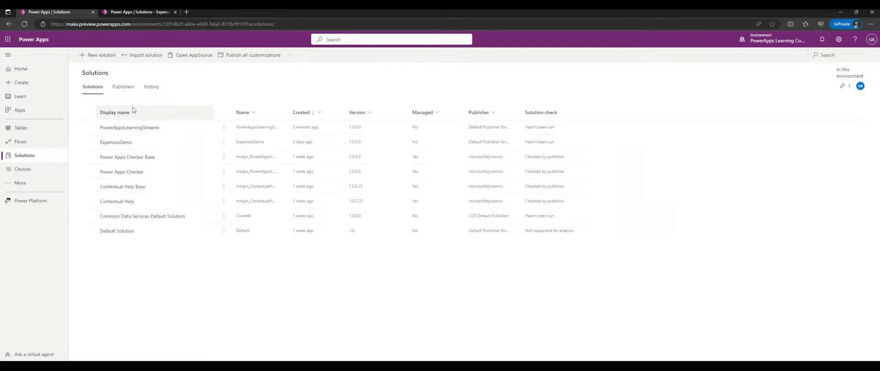
pyautogui.click(228, 131)
pyautogui.click(252, 166)
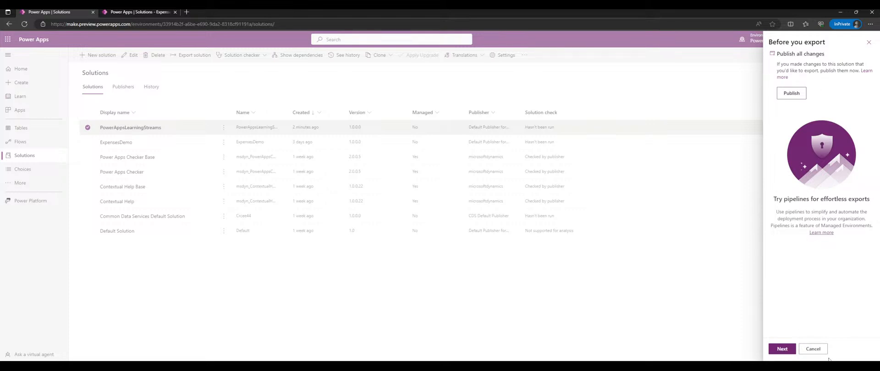
pyautogui.click(813, 349)
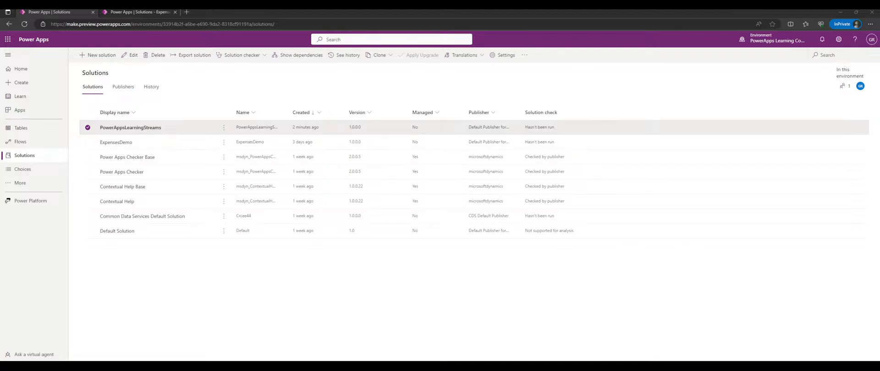
pyautogui.click(139, 13)
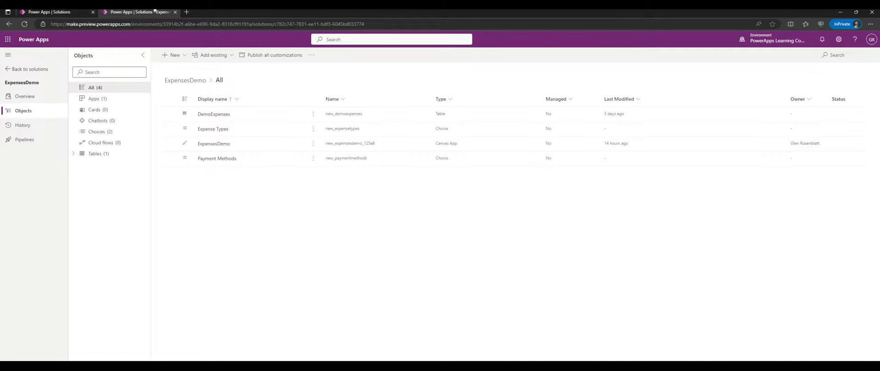
# - Reopen the PowerAppsLearningStreams solution and switch to its objects tab
pyautogui.click(41, 69)
pyautogui.click(130, 128)
pyautogui.click(85, 11)
pyautogui.click(133, 12)
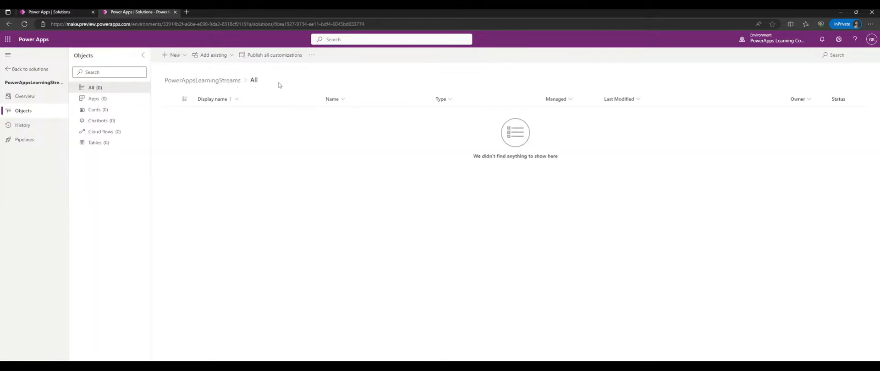
# - Preview the + New component list and the Tables view, then reopen PowerAppsLearningStreams
pyautogui.click(173, 55)
pyautogui.moveTo(202, 70)
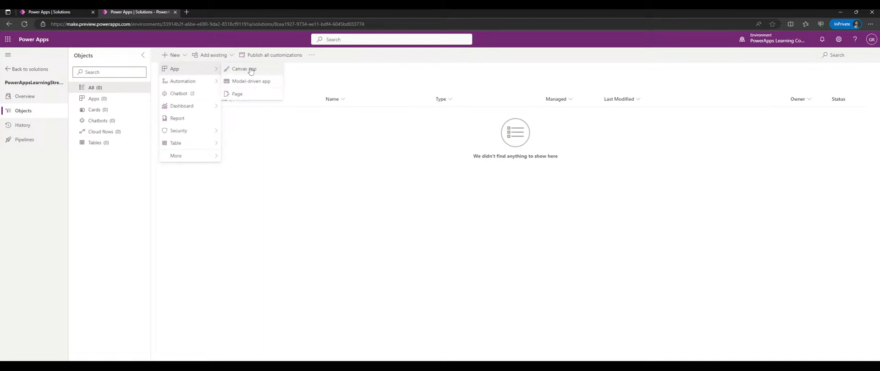
pyautogui.click(308, 72)
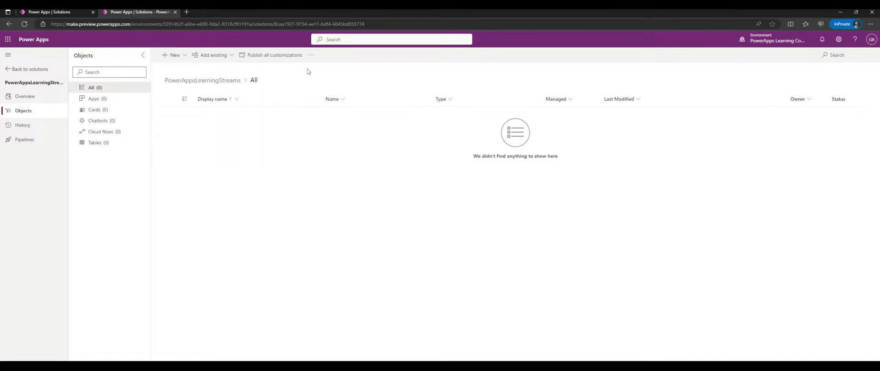
pyautogui.click(123, 145)
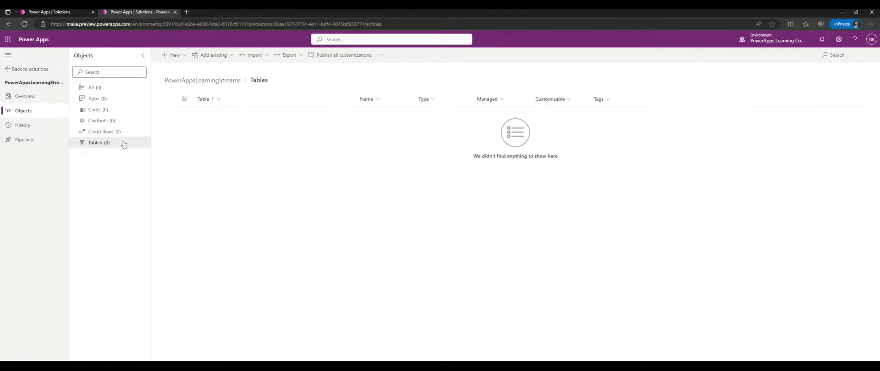
pyautogui.click(40, 69)
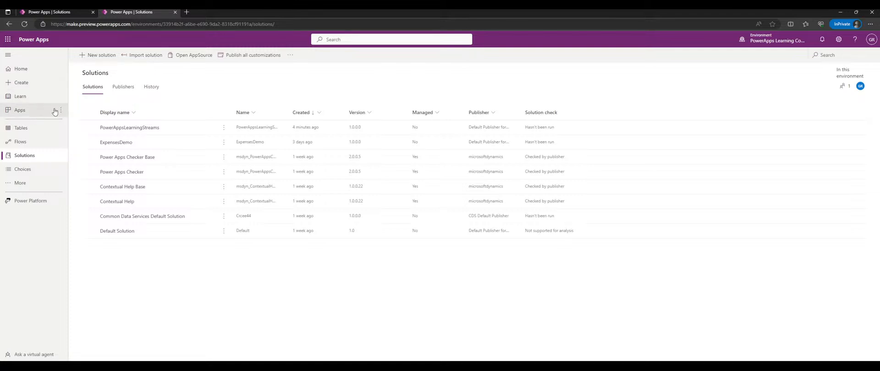
pyautogui.click(141, 128)
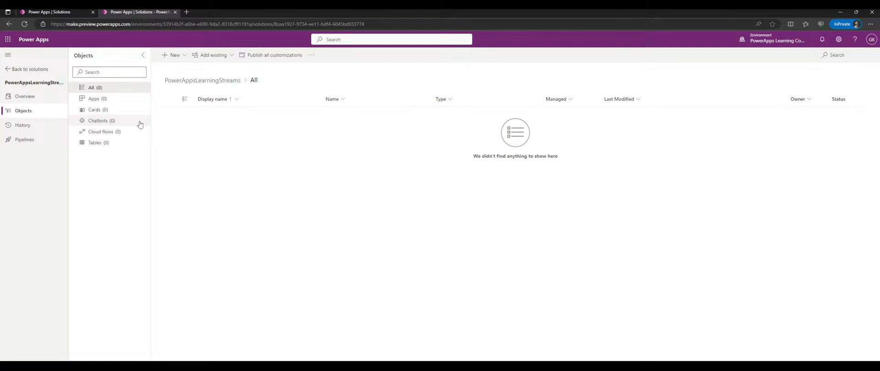
# - Start a blank canvas app from + New, cancel it, and close the second Power Apps tab
pyautogui.click(183, 58)
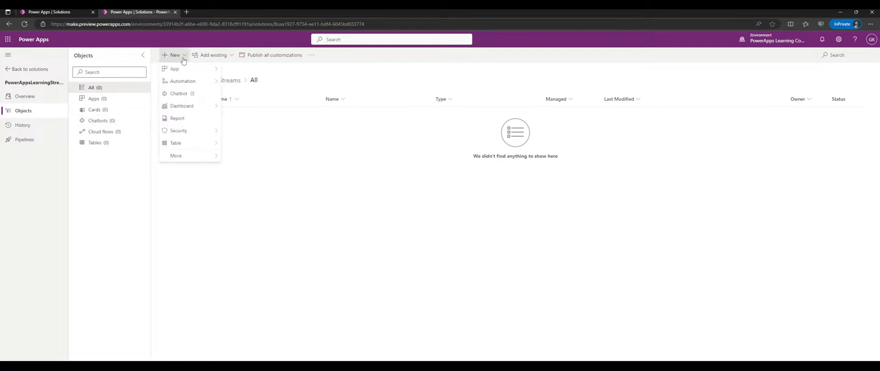
pyautogui.moveTo(188, 69)
pyautogui.click(243, 68)
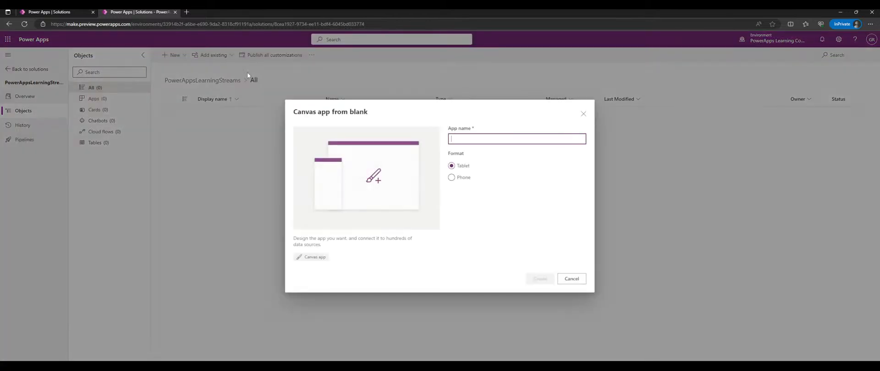
pyautogui.click(571, 279)
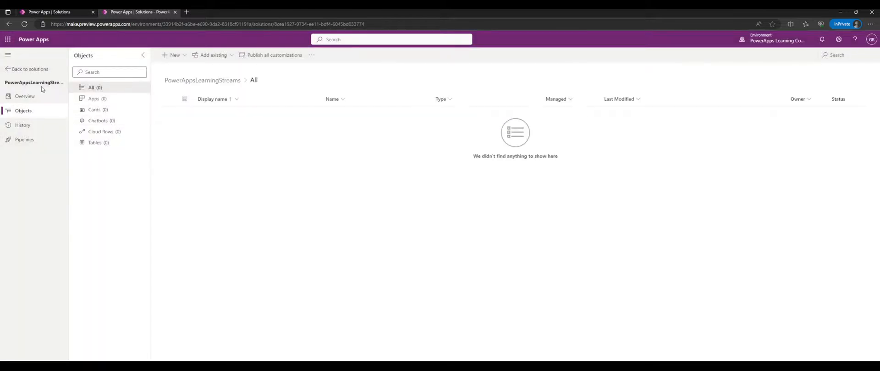
pyautogui.click(8, 54)
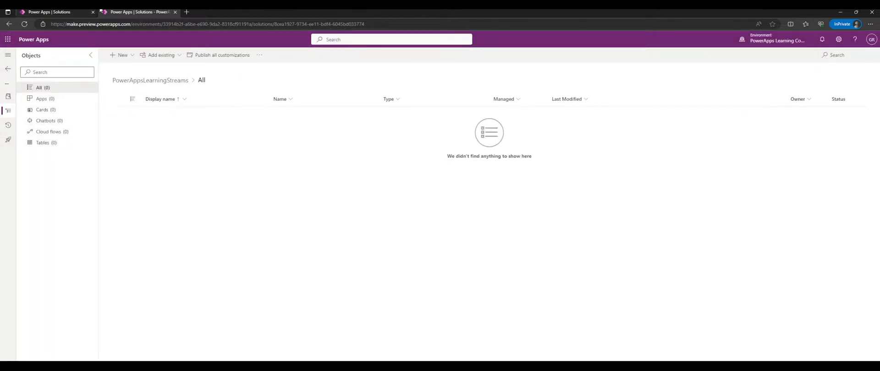
pyautogui.middleClick(112, 12)
# - Load the Power Apps maker site in a new private tab, confirm the environment, and open Solutions
pyautogui.click(105, 14)
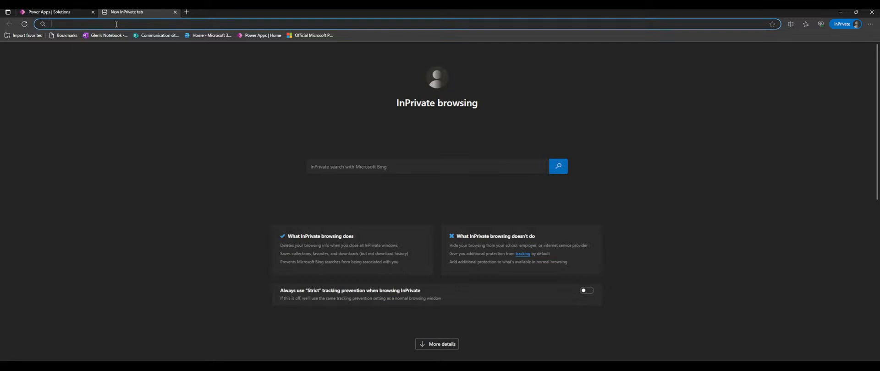
pyautogui.write('make')
pyautogui.press('Return')
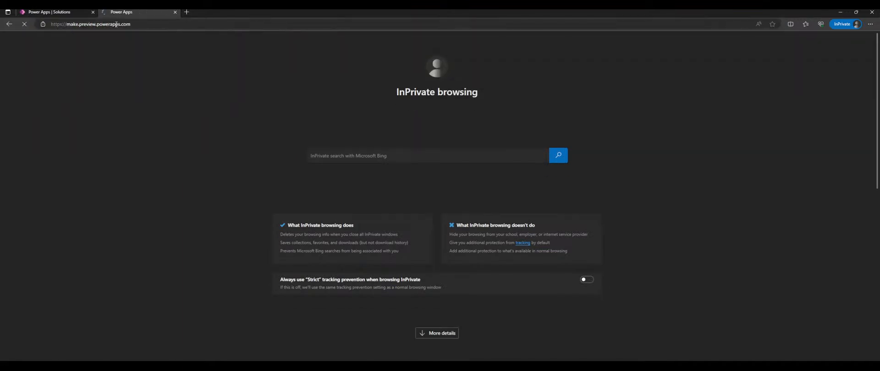
pyautogui.click(93, 12)
pyautogui.click(779, 40)
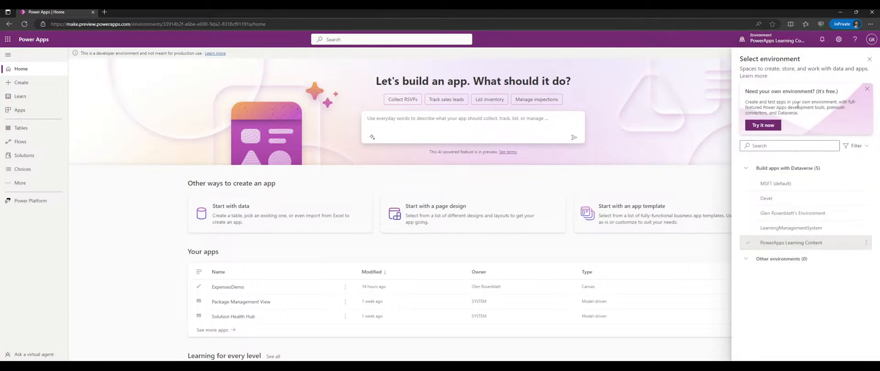
pyautogui.click(783, 38)
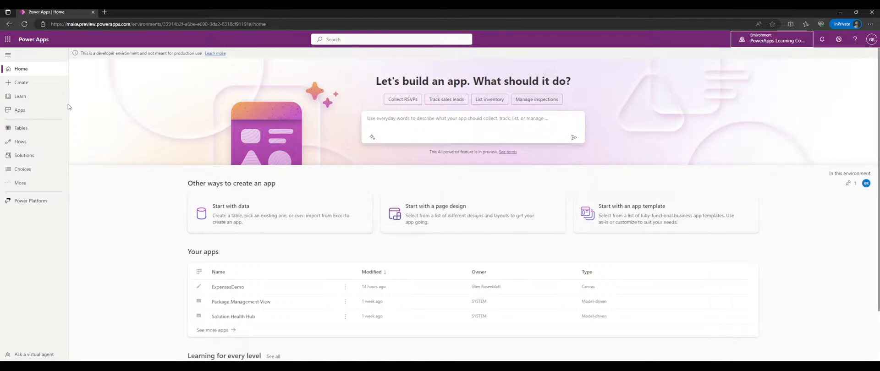
pyautogui.click(34, 159)
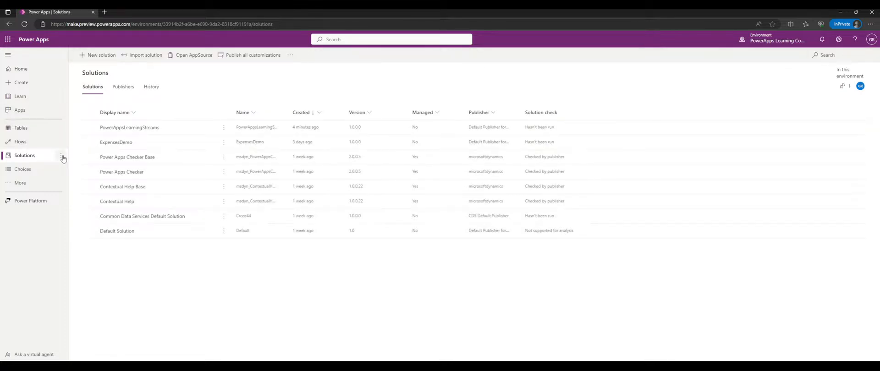
# - From the PowerAppsLearningStreams solution, start a new blank canvas app
pyautogui.click(137, 128)
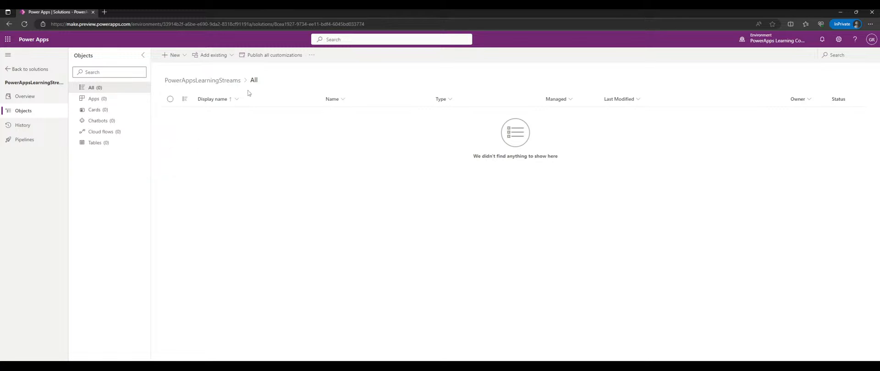
pyautogui.click(174, 55)
pyautogui.moveTo(181, 69)
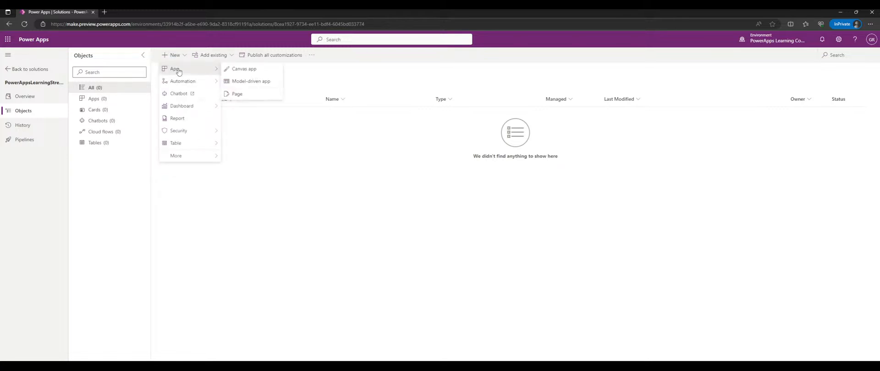
pyautogui.click(237, 73)
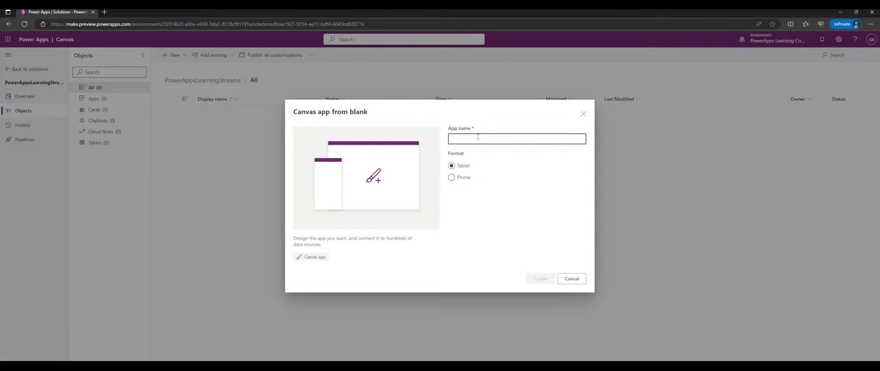
# - Name the app 'Stream Demo 1' and create it in Tablet format
pyautogui.write('Stream Demo')
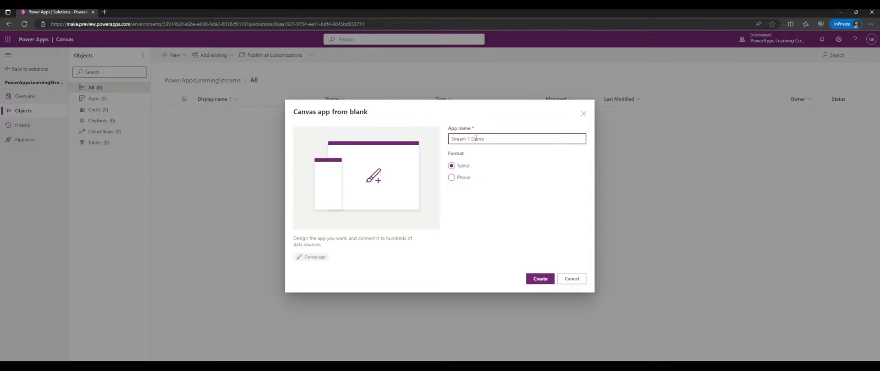
pyautogui.write('1')
pyautogui.click(540, 280)
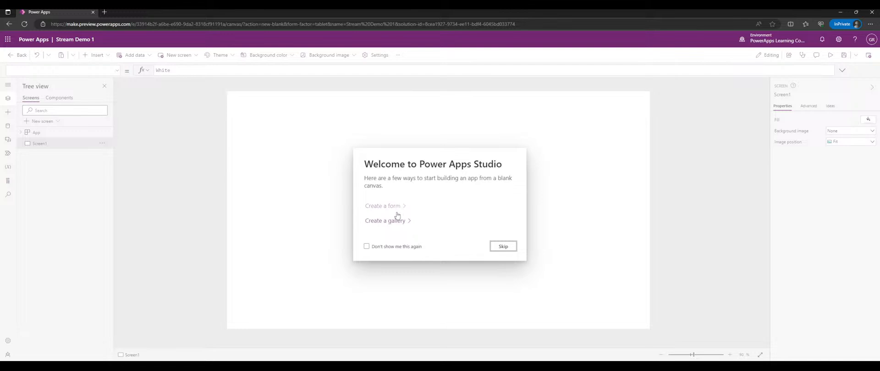
# - Tick 'Don't show me this again' and skip the welcome prompt
pyautogui.click(393, 247)
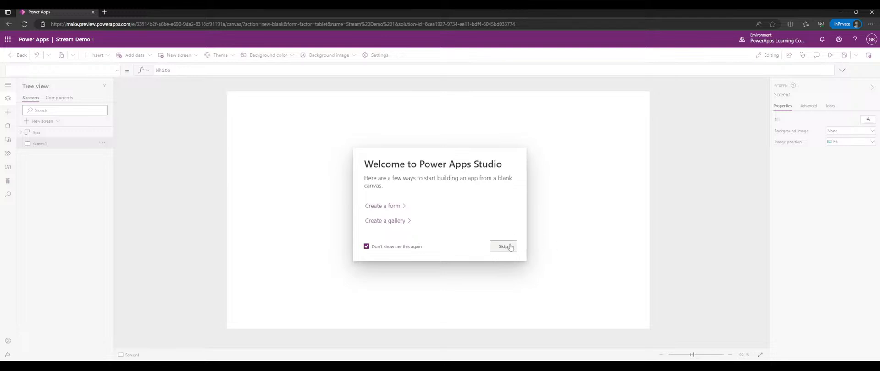
pyautogui.click(419, 248)
pyautogui.click(403, 249)
pyautogui.click(504, 248)
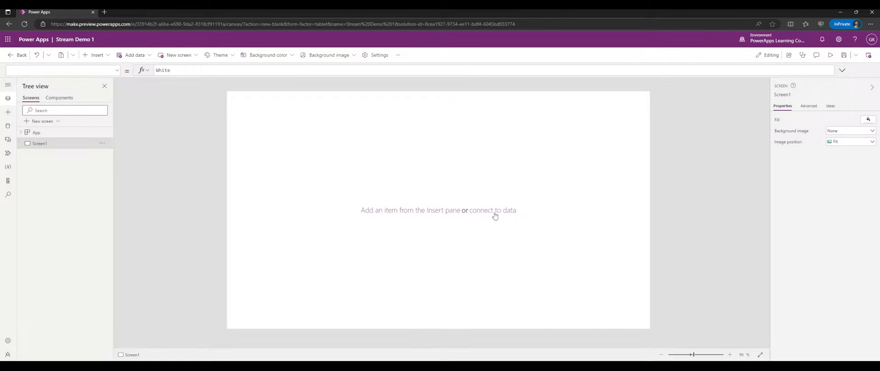
# - View the Insert pane, return to Tree view, and expand the left navigation rail
pyautogui.click(386, 213)
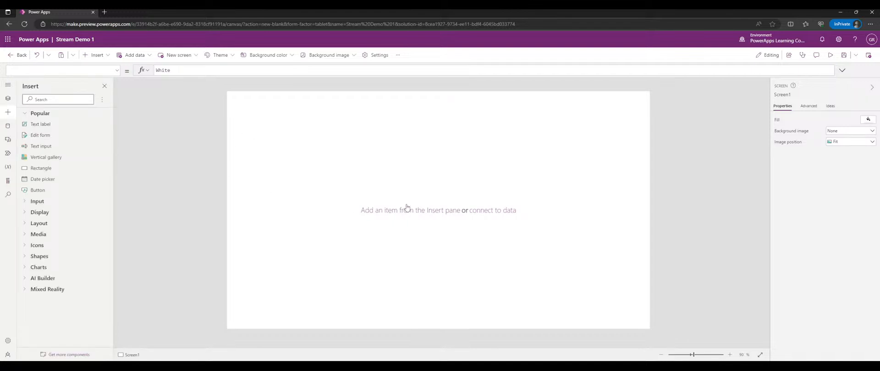
pyautogui.click(9, 101)
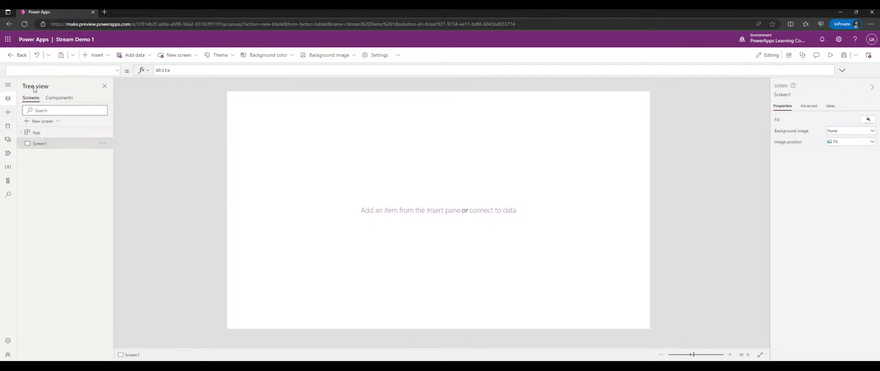
pyautogui.click(7, 87)
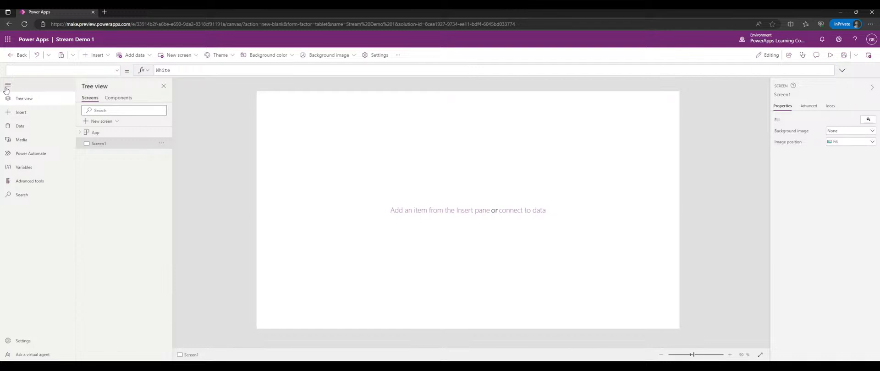
pyautogui.click(7, 88)
pyautogui.click(7, 87)
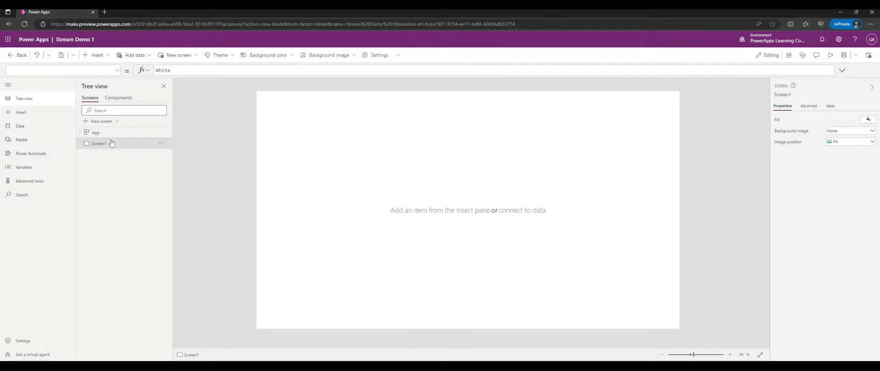
# - Add a Text label near the centre of Screen1 from the Insert pane
pyautogui.click(80, 133)
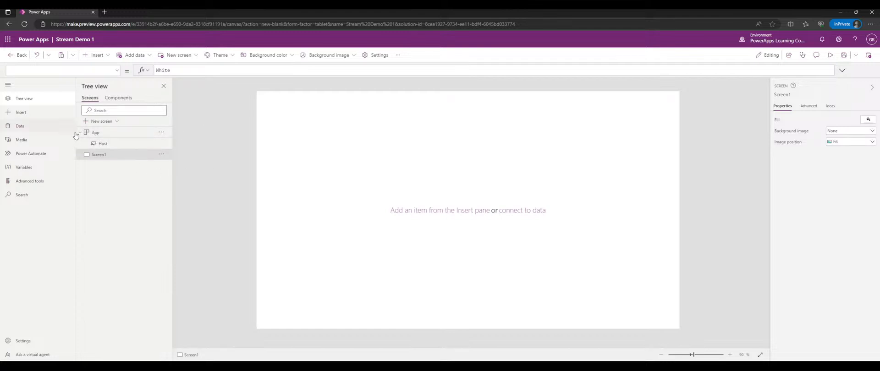
pyautogui.click(74, 130)
pyautogui.click(49, 116)
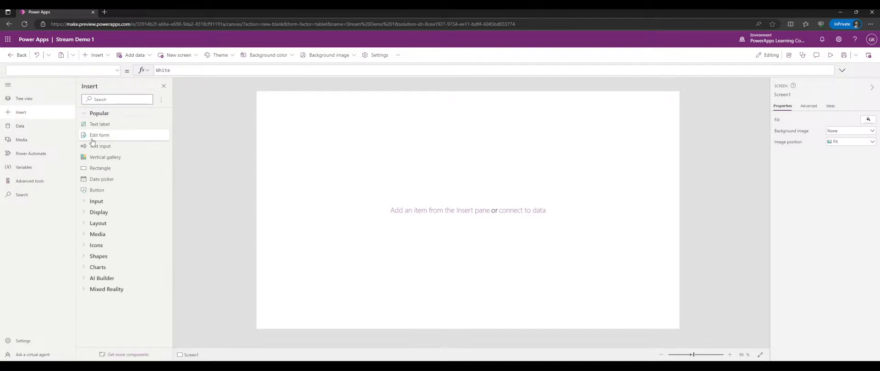
pyautogui.click(51, 98)
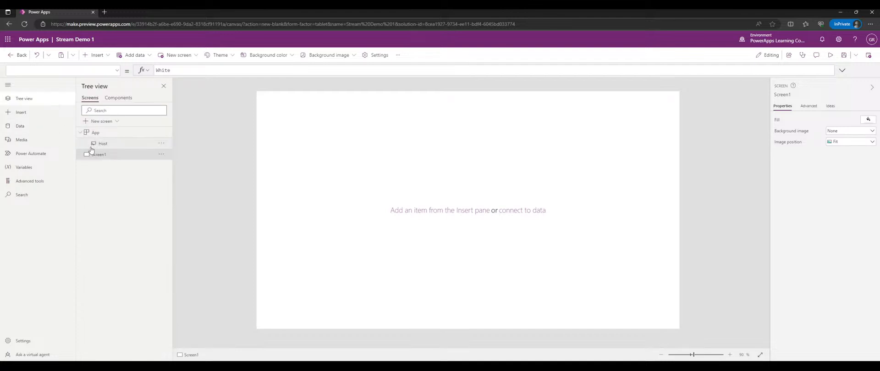
pyautogui.click(49, 115)
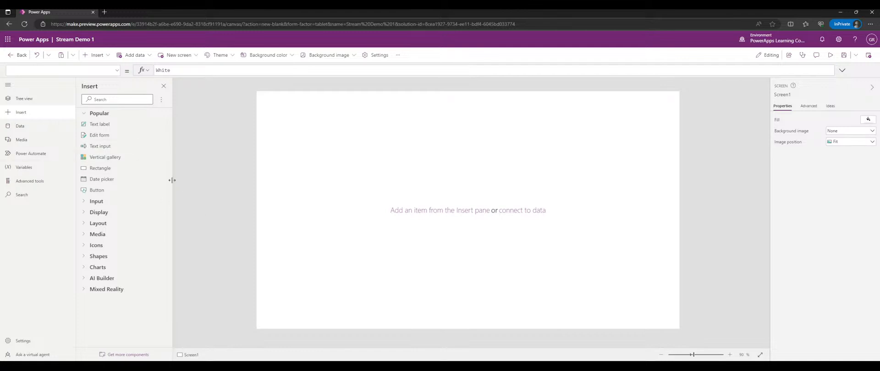
pyautogui.moveTo(291, 109); pyautogui.dragTo(466, 204)
# - Select Label1 in the Tree view control list
pyautogui.click(412, 164)
pyautogui.click(472, 207)
pyautogui.click(477, 173)
pyautogui.click(56, 101)
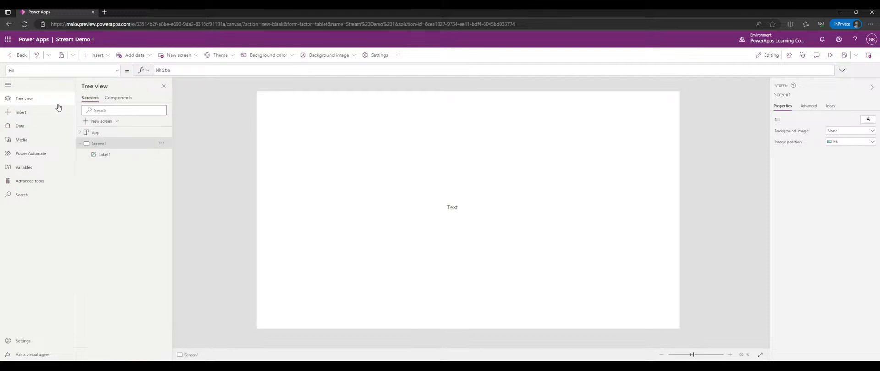
pyautogui.click(96, 154)
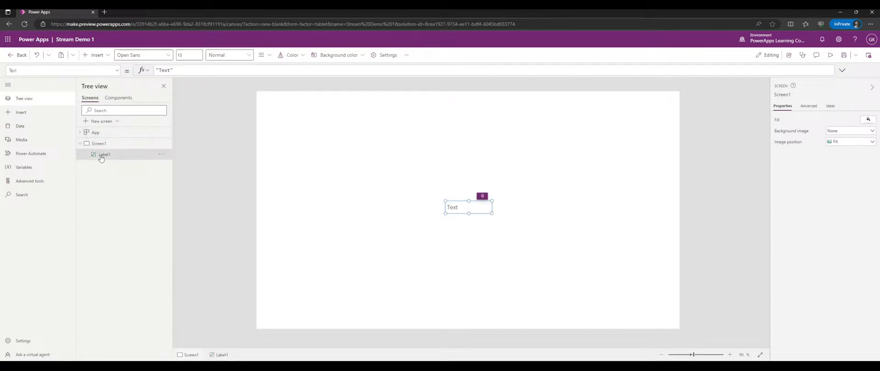
pyautogui.click(99, 143)
pyautogui.click(103, 154)
# - Open the Data pane's Add data list and expand the Tables section
pyautogui.click(44, 128)
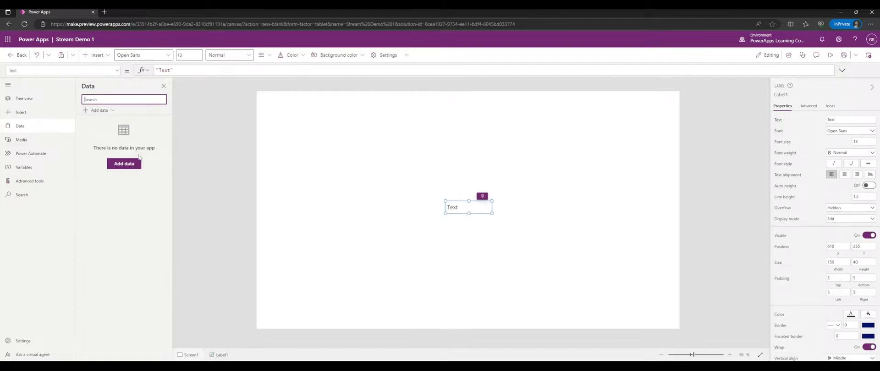
pyautogui.click(115, 111)
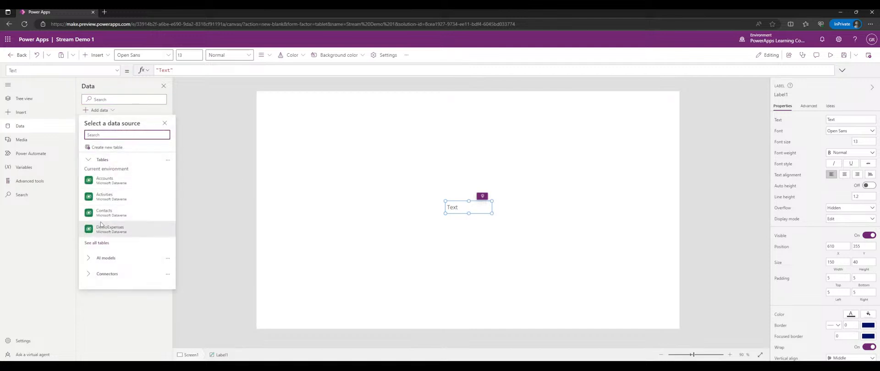
pyautogui.moveTo(124, 178)
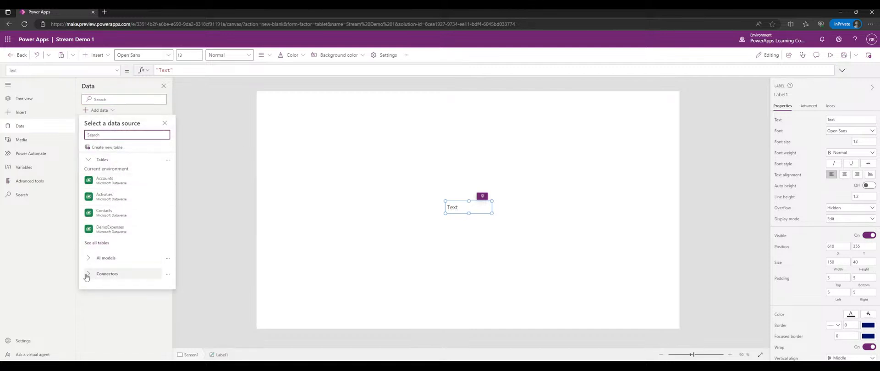
pyautogui.click(91, 161)
pyautogui.click(91, 160)
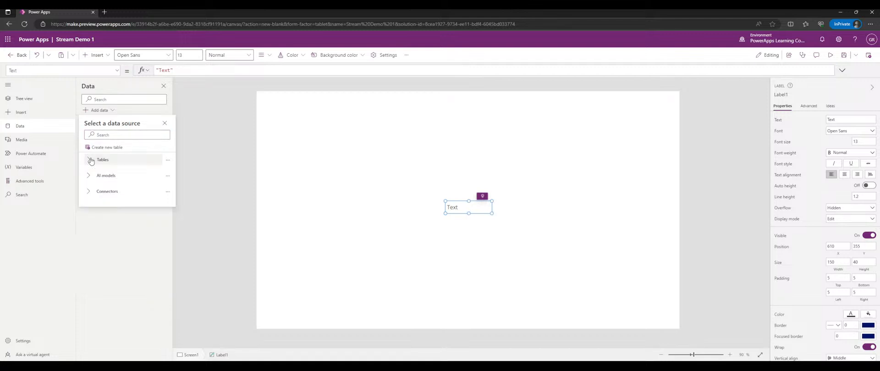
pyautogui.click(91, 162)
# - Open the Tables more-options menu with Accounts, Activities, Contacts and DemoExpenses listed
pyautogui.click(167, 160)
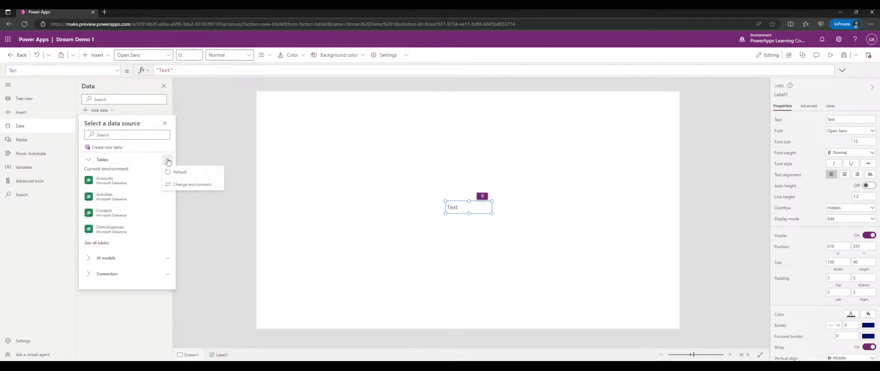
pyautogui.moveTo(142, 183)
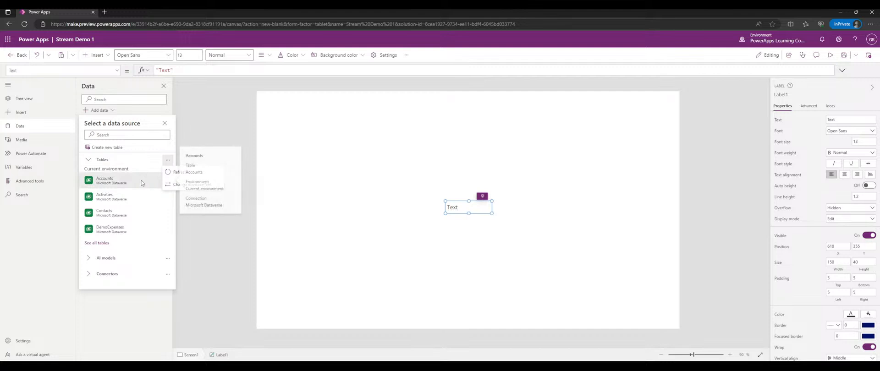
pyautogui.click(91, 161)
pyautogui.click(91, 163)
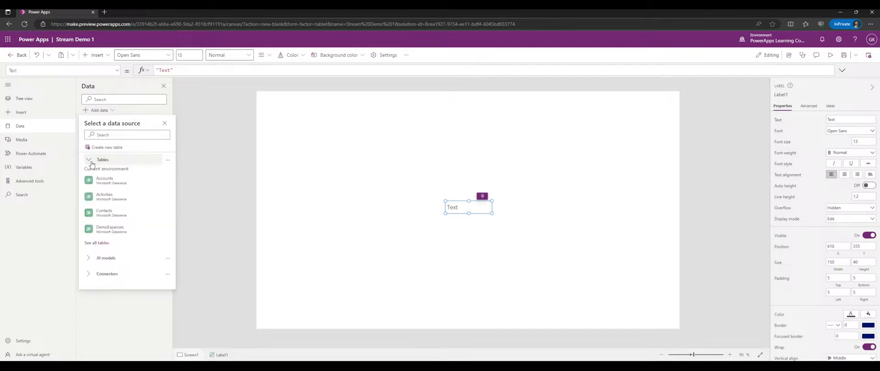
pyautogui.moveTo(128, 200)
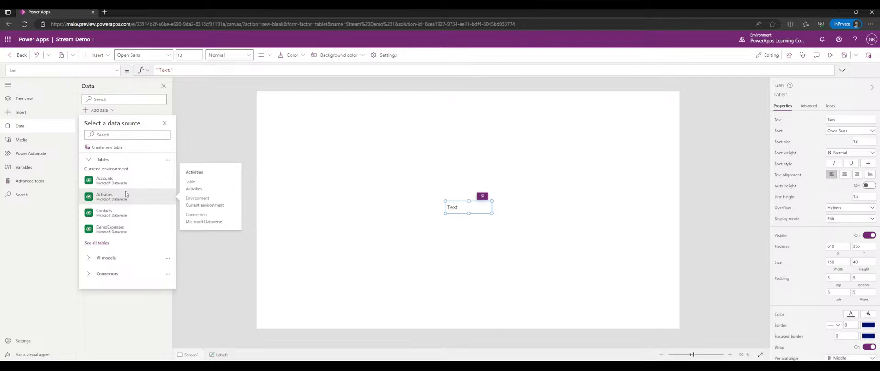
pyautogui.click(163, 160)
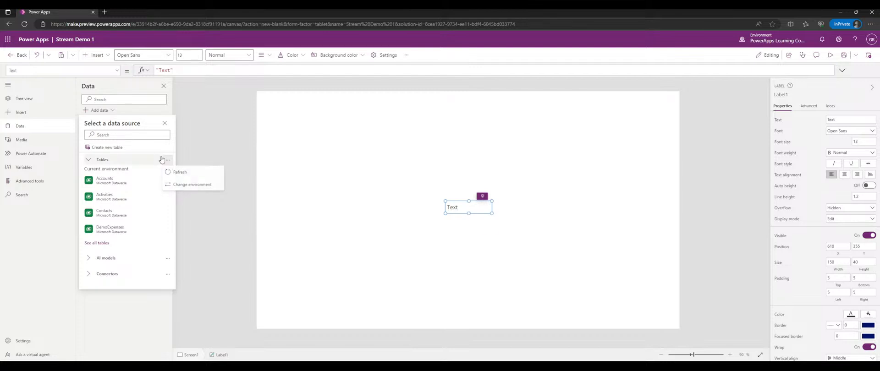
# - Review the Change environment list, then dismiss it without switching environments
pyautogui.click(190, 184)
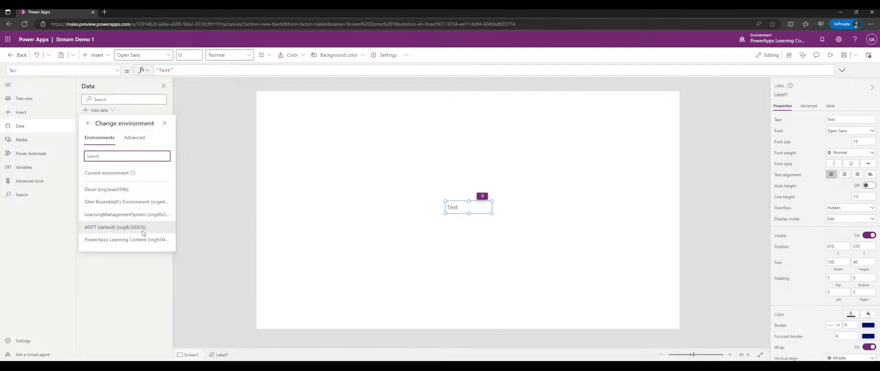
pyautogui.moveTo(132, 174)
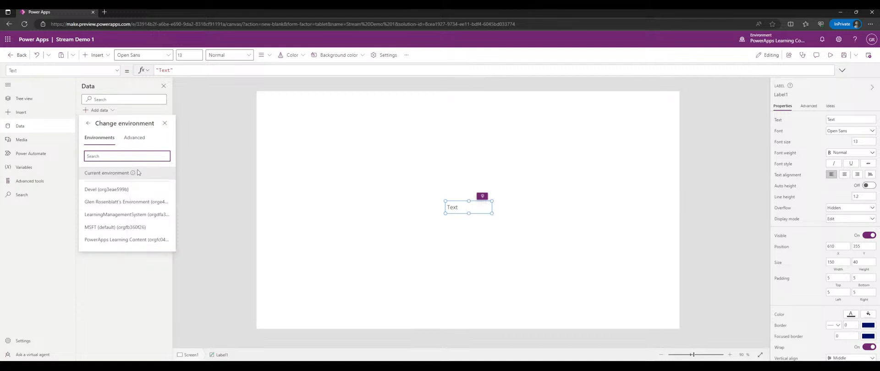
pyautogui.click(125, 127)
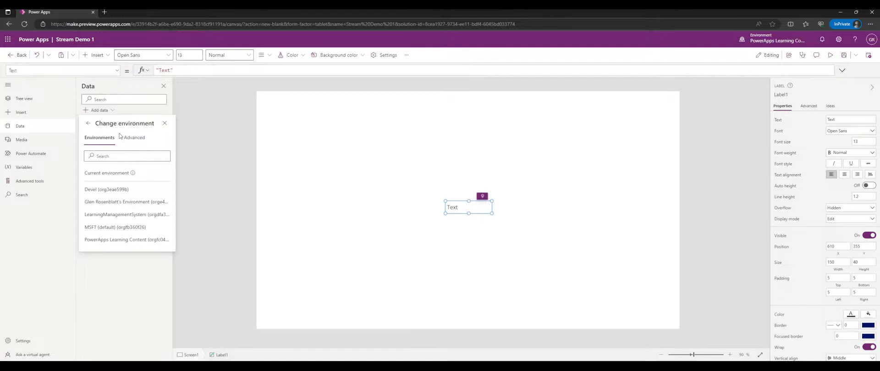
pyautogui.click(231, 150)
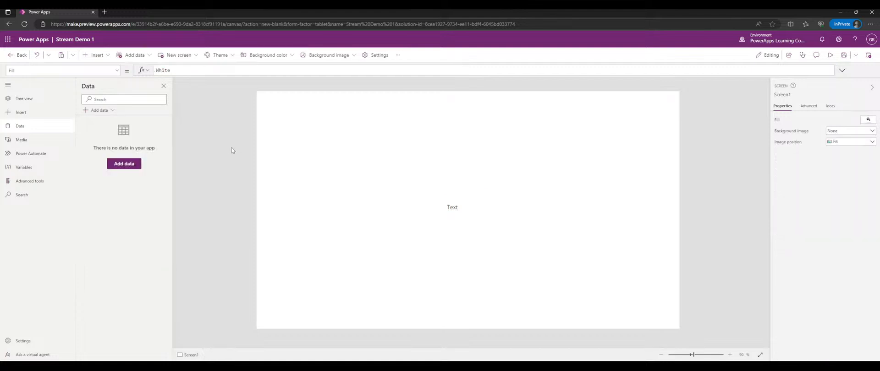
# - Reopen Add data, collapse Tables and AI models, and expand Connectors (Office 365 Users, SharePoint, SQL Server)
pyautogui.click(115, 110)
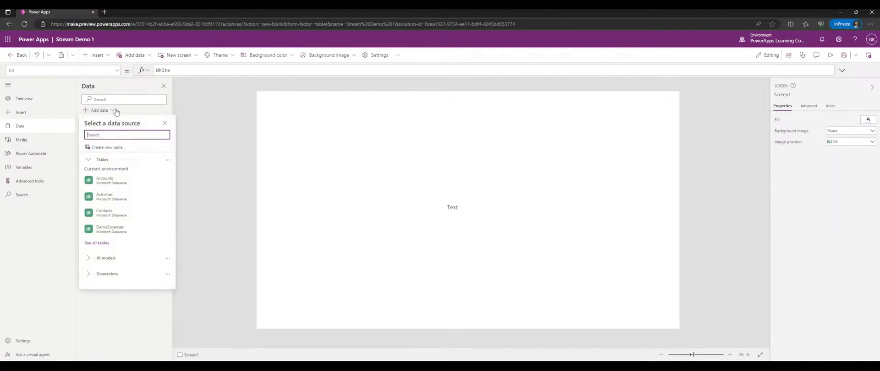
pyautogui.click(167, 161)
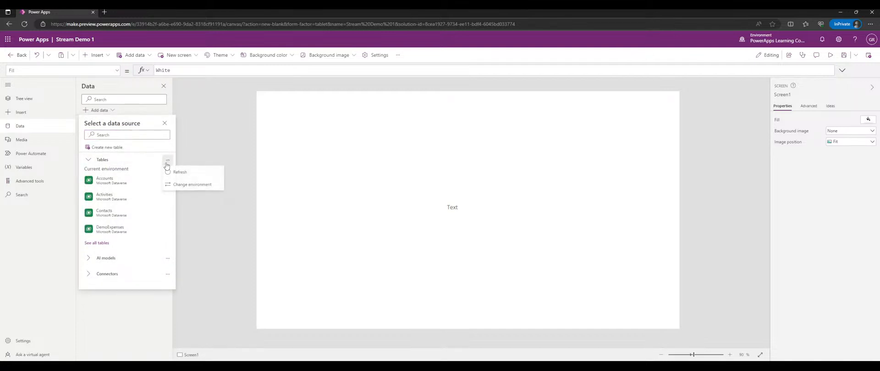
pyautogui.click(167, 164)
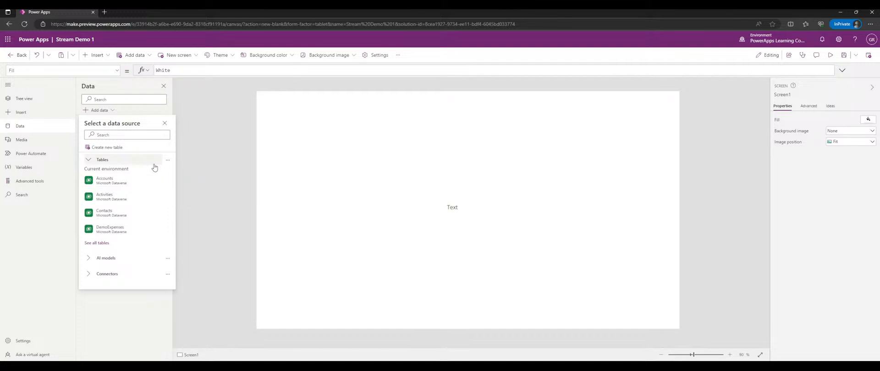
pyautogui.click(98, 159)
pyautogui.click(96, 175)
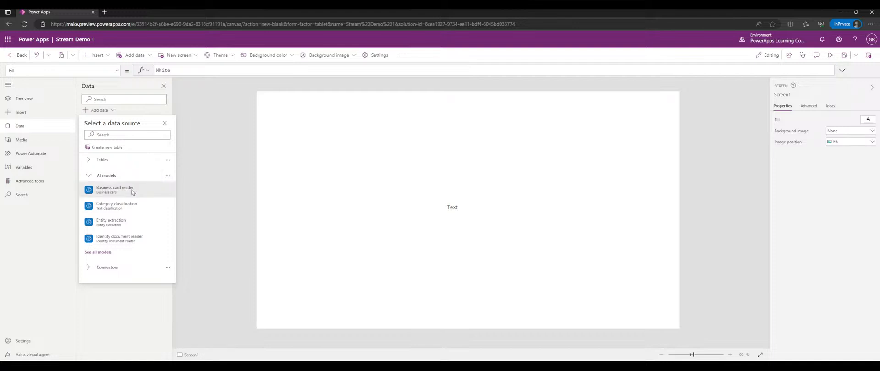
pyautogui.moveTo(132, 195)
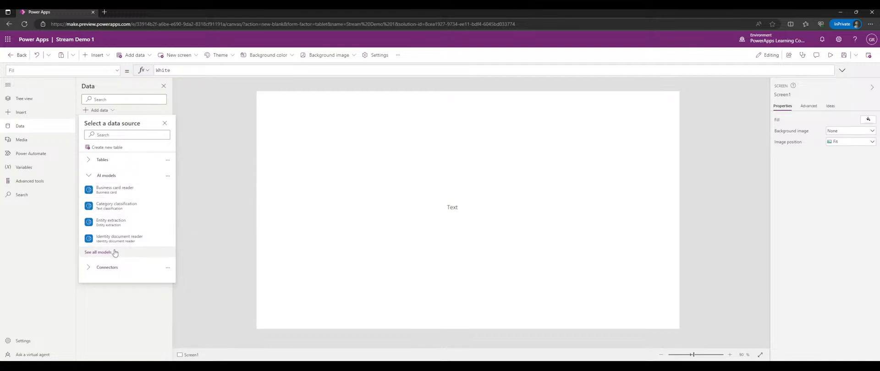
pyautogui.click(104, 175)
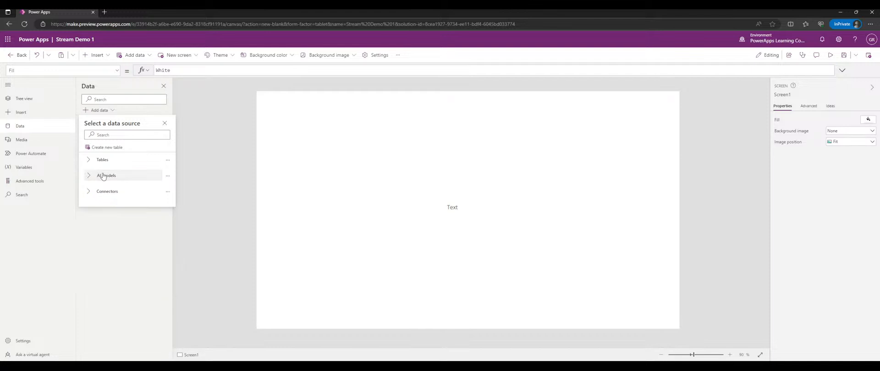
pyautogui.click(106, 192)
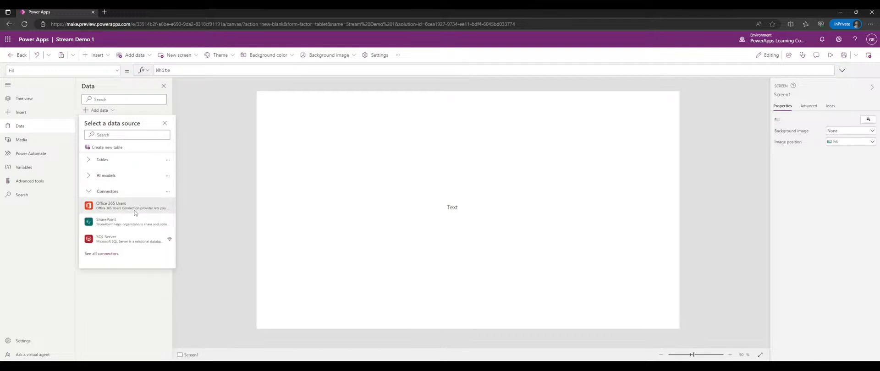
pyautogui.moveTo(136, 213)
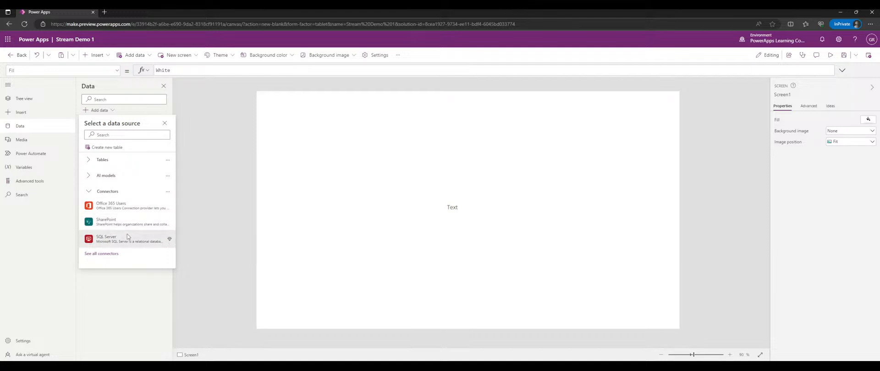
pyautogui.click(108, 254)
pyautogui.scroll(-1, 127, 236)
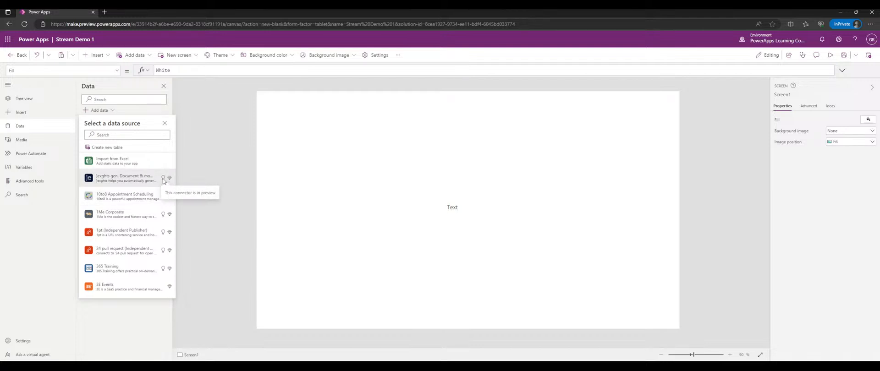
pyautogui.scroll(-1, 149, 182)
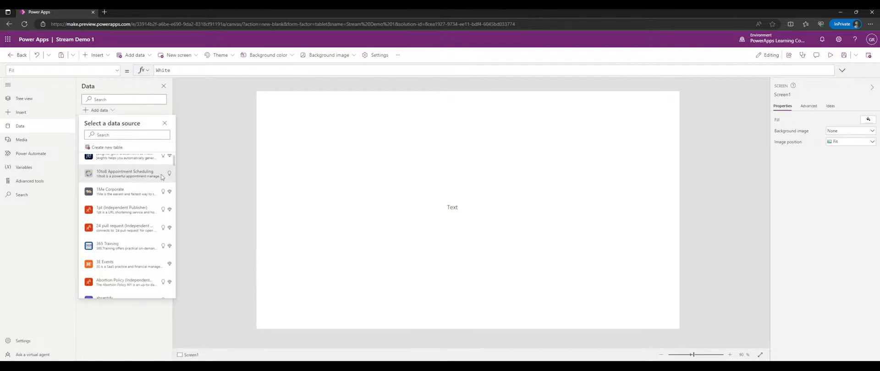
pyautogui.moveTo(149, 193)
pyautogui.moveTo(170, 157)
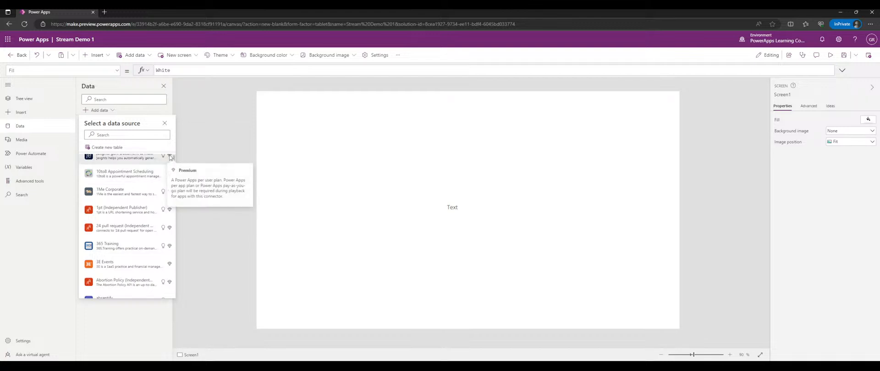
pyautogui.scroll(1, 170, 157)
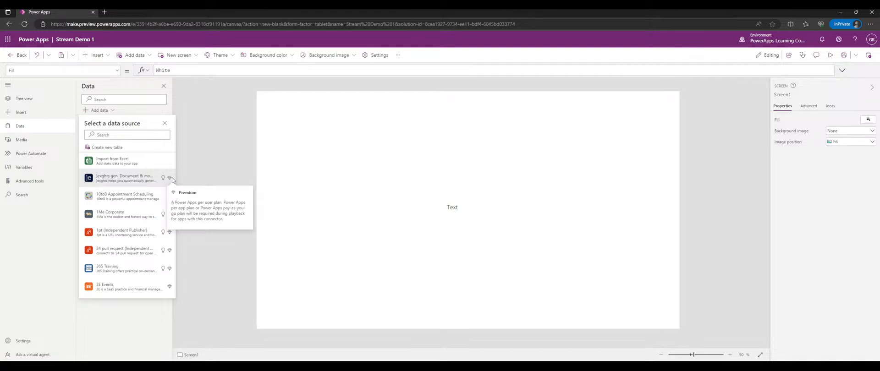
pyautogui.scroll(-3, 141, 193)
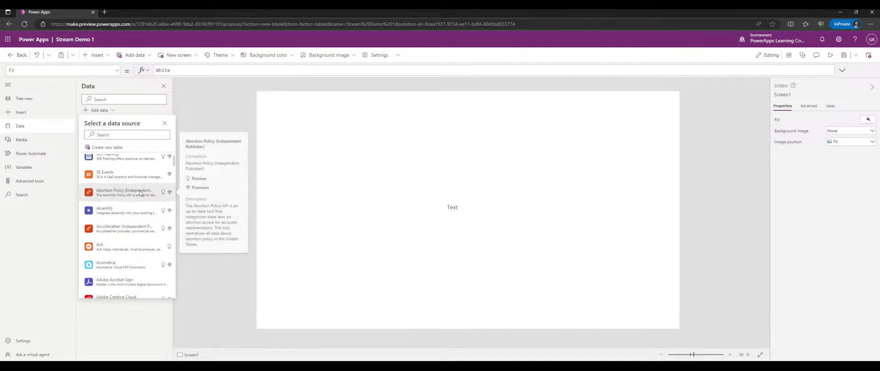
pyautogui.scroll(-1, 141, 194)
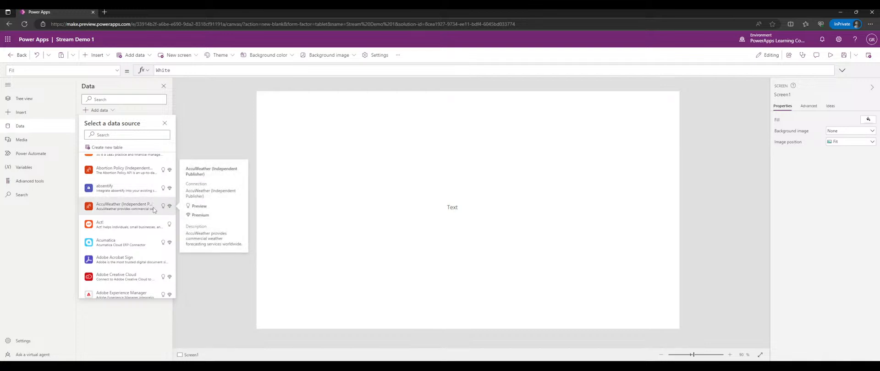
pyautogui.scroll(-1, 152, 208)
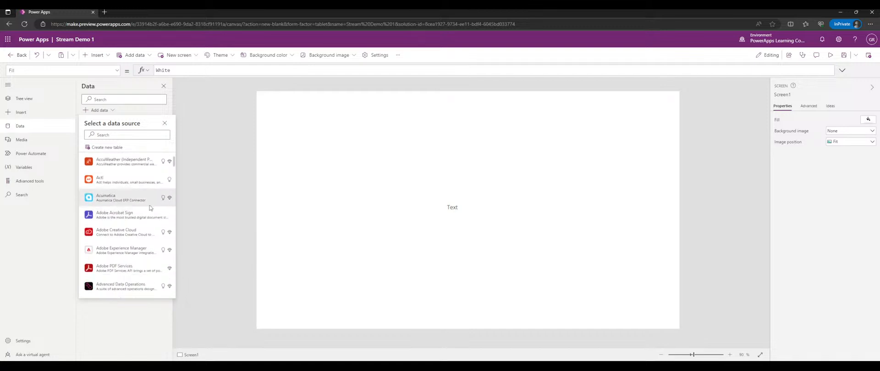
pyautogui.scroll(-1, 138, 201)
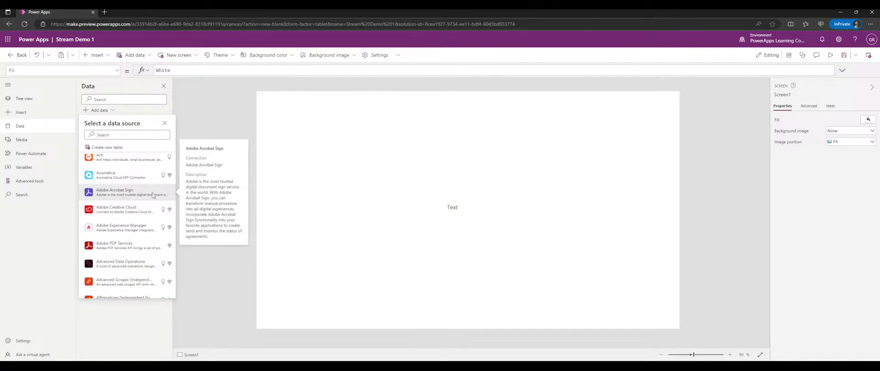
pyautogui.scroll(-2, 129, 194)
pyautogui.scroll(-7, 126, 193)
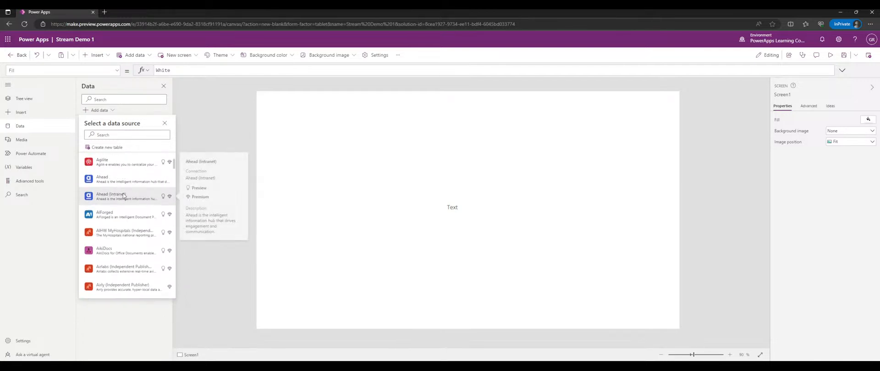
pyautogui.scroll(-6, 124, 195)
pyautogui.scroll(-6, 124, 186)
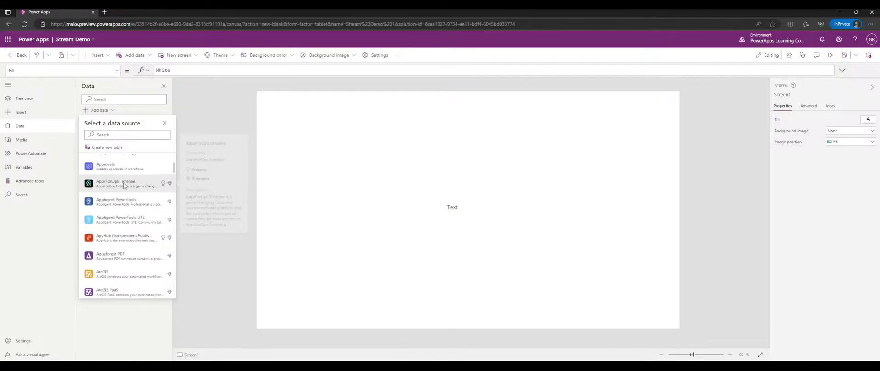
pyautogui.moveTo(128, 170)
pyautogui.scroll(1, 127, 170)
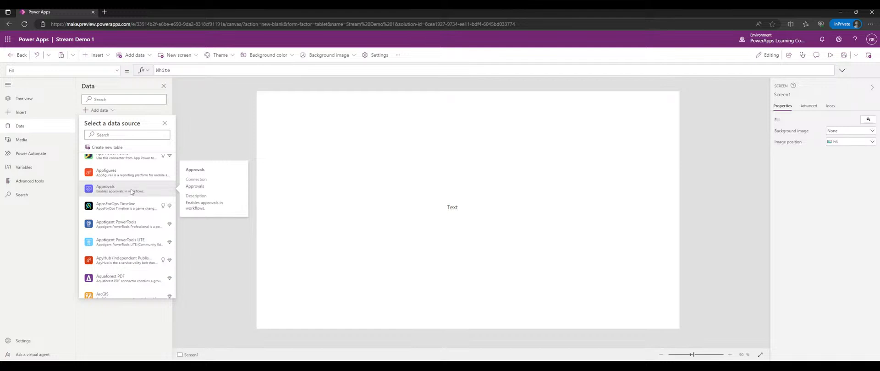
pyautogui.scroll(-3, 131, 192)
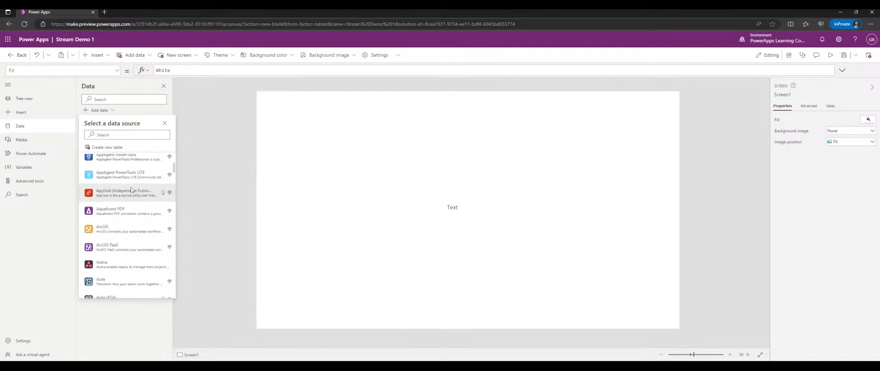
pyautogui.scroll(-5, 129, 196)
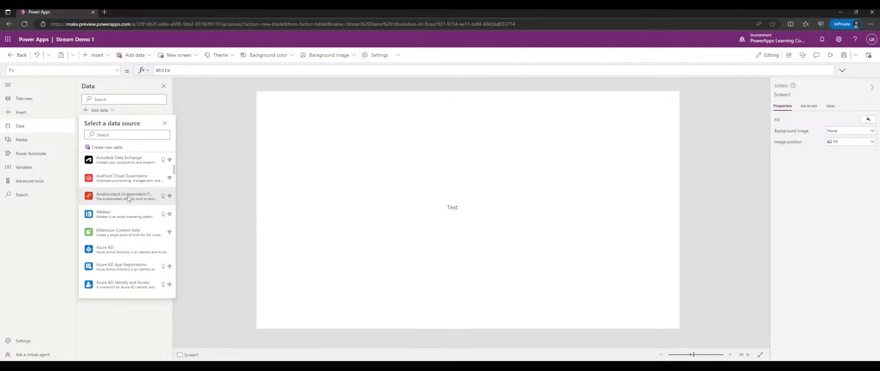
pyautogui.scroll(-4, 129, 192)
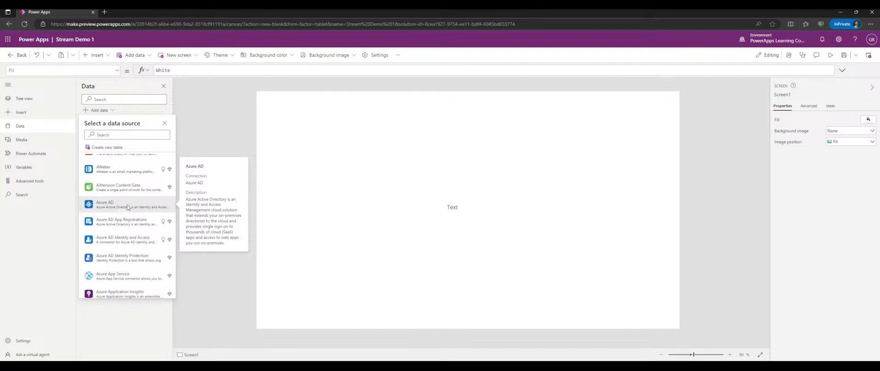
pyautogui.scroll(-4, 131, 196)
pyautogui.scroll(-6, 132, 190)
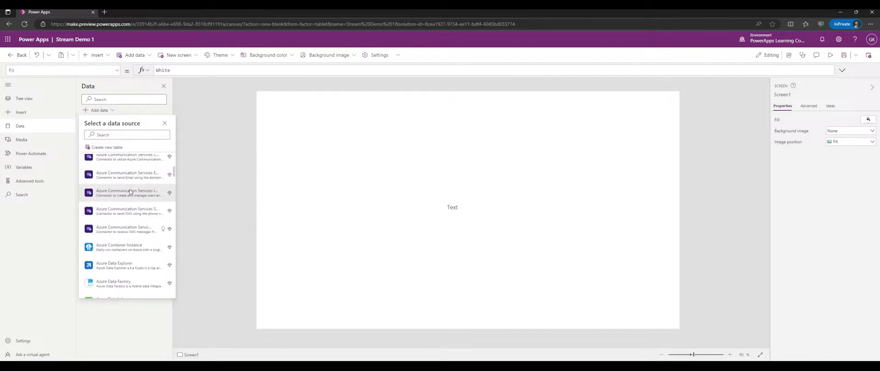
pyautogui.scroll(-5, 130, 192)
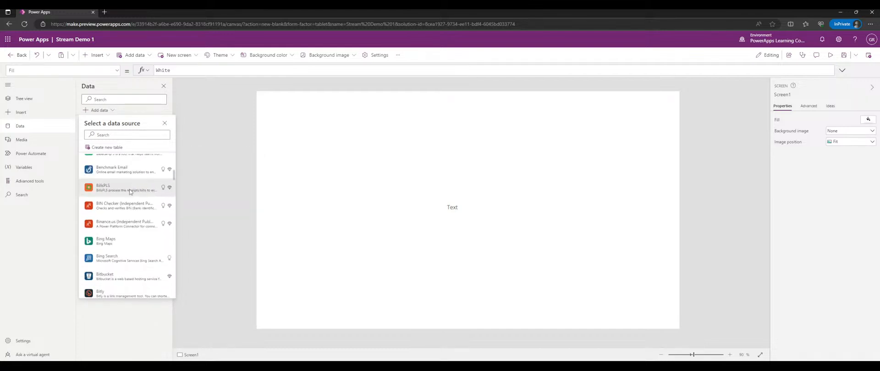
pyautogui.scroll(-6, 131, 185)
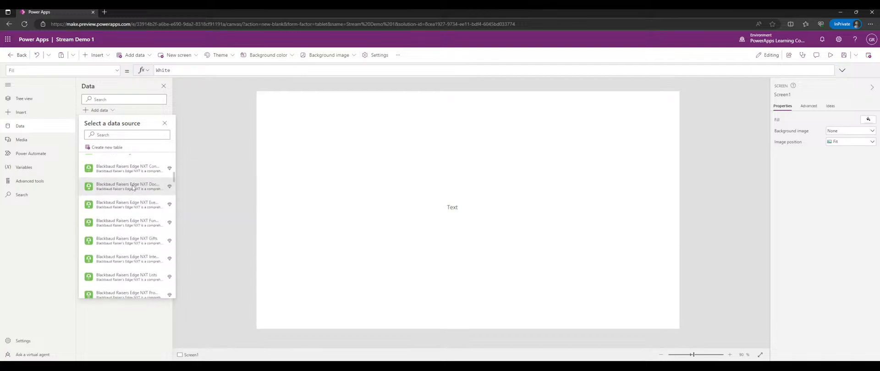
pyautogui.scroll(-6, 138, 187)
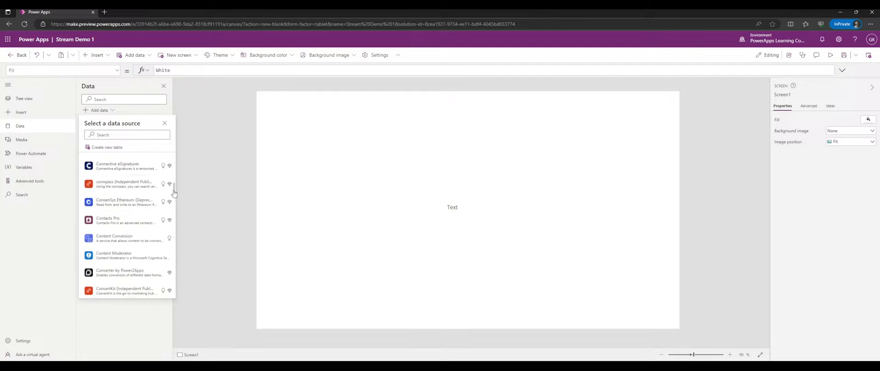
pyautogui.moveTo(174, 192); pyautogui.dragTo(177, 297)
# - Reopen the data source picker and expand the full connector catalogue
pyautogui.click(177, 297)
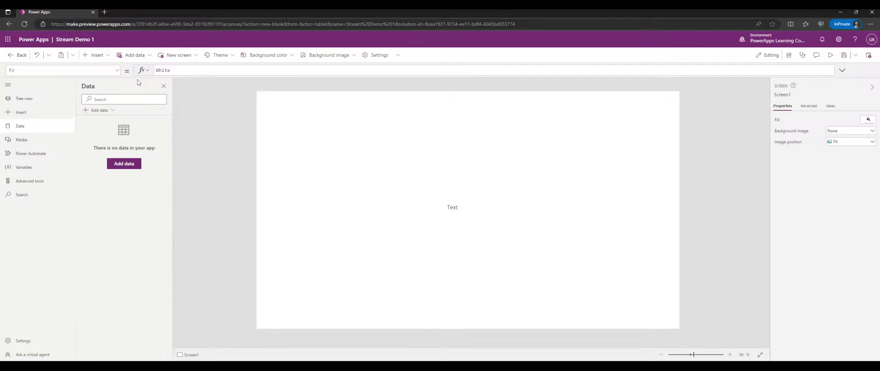
pyautogui.click(111, 112)
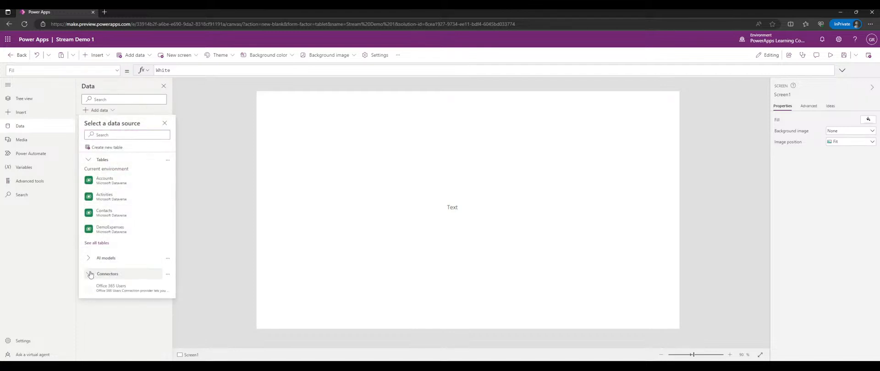
pyautogui.scroll(-1, 154, 200)
pyautogui.click(91, 289)
# - Scroll through the connector catalogue and back to the top without choosing one
pyautogui.scroll(-5, 123, 257)
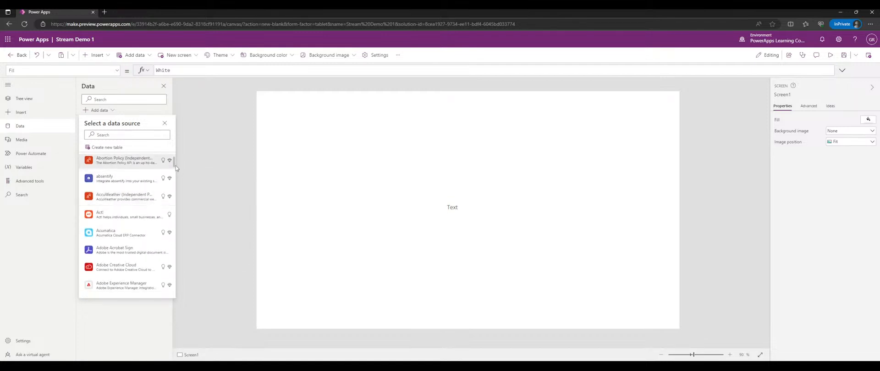
pyautogui.moveTo(173, 162); pyautogui.dragTo(174, 284)
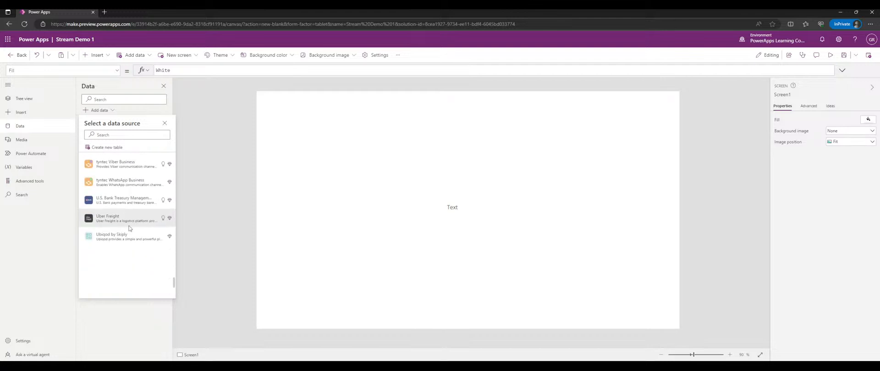
pyautogui.scroll(-3, 125, 220)
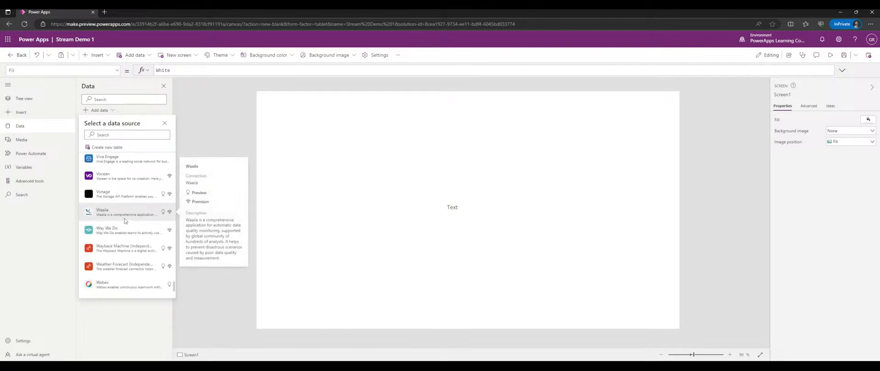
pyautogui.scroll(-1, 124, 219)
pyautogui.scroll(-2, 124, 218)
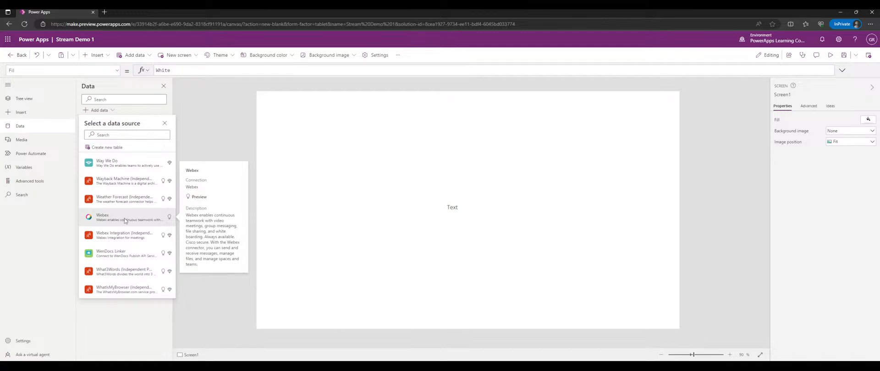
pyautogui.scroll(4, 125, 218)
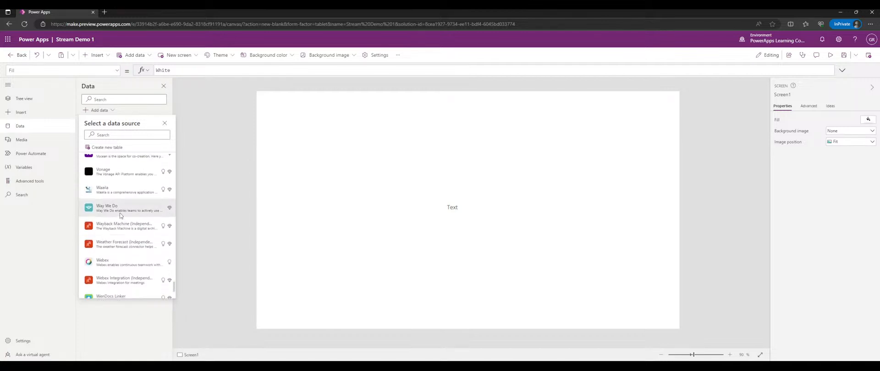
pyautogui.scroll(6, 120, 212)
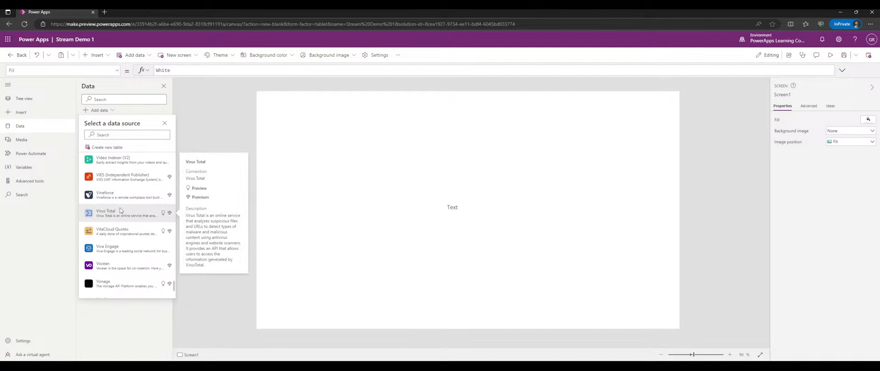
pyautogui.scroll(4, 120, 209)
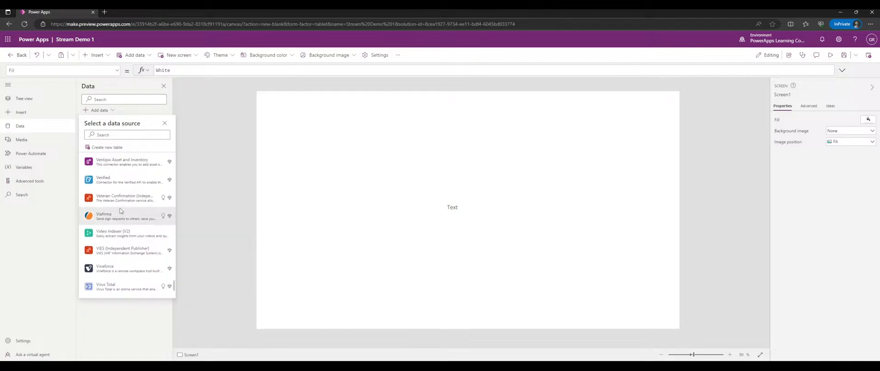
pyautogui.scroll(4, 120, 211)
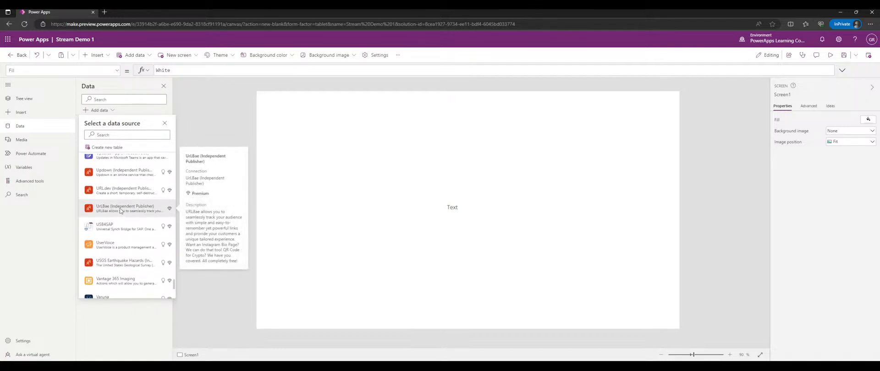
pyautogui.scroll(5, 120, 209)
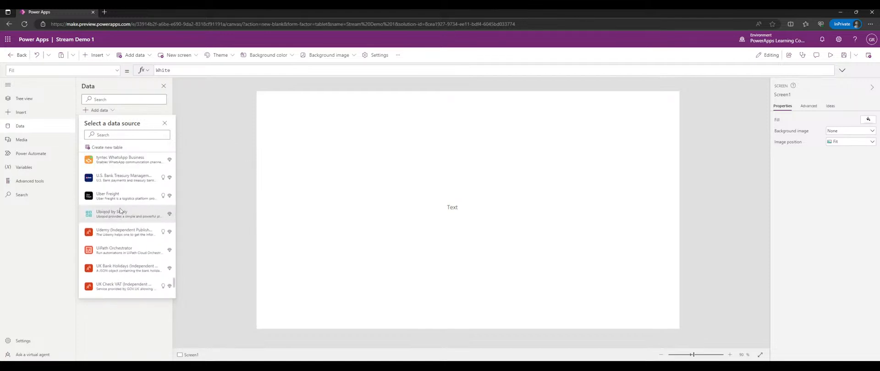
pyautogui.scroll(7, 120, 211)
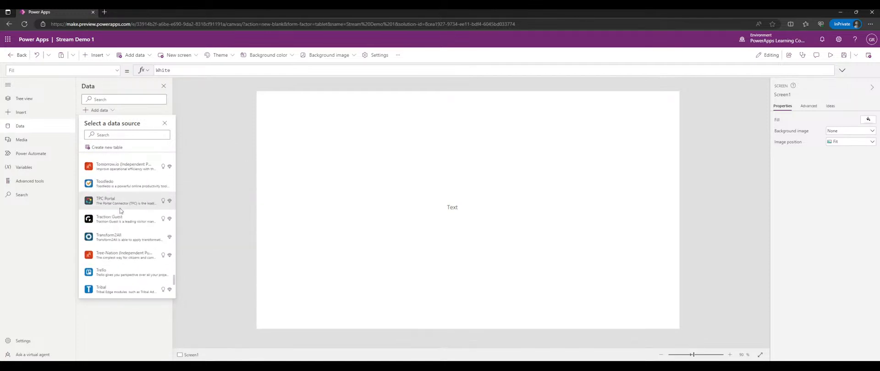
pyautogui.scroll(6, 120, 210)
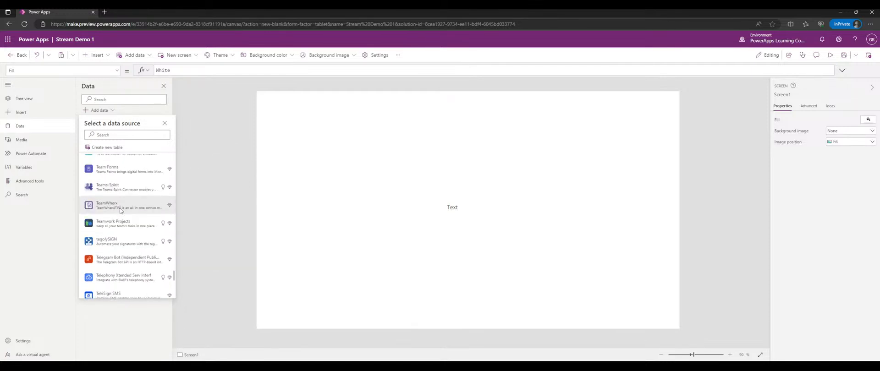
pyautogui.scroll(6, 121, 210)
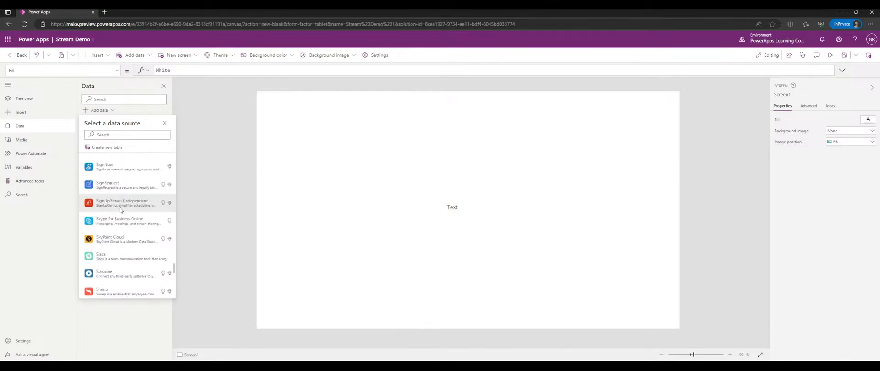
pyautogui.scroll(8, 121, 209)
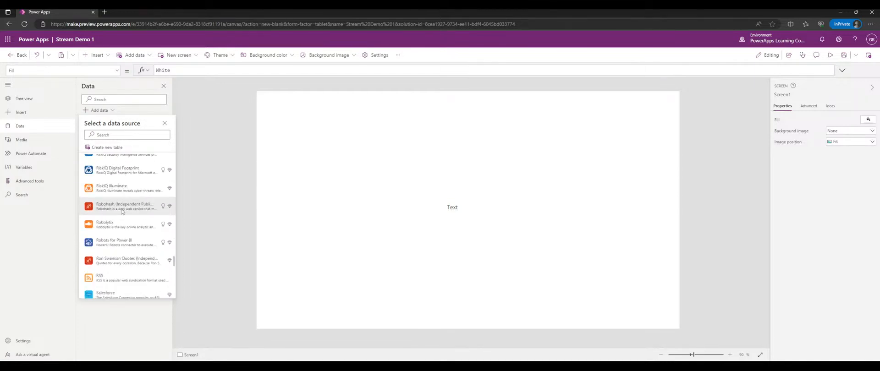
pyautogui.moveTo(173, 259); pyautogui.dragTo(182, 149)
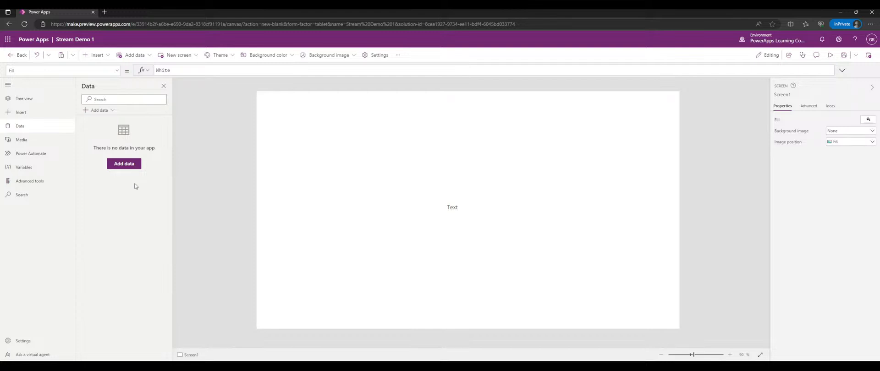
# - Open the Media pane, try Upload, and dismiss its options menu, leaving no files uploaded
pyautogui.click(26, 140)
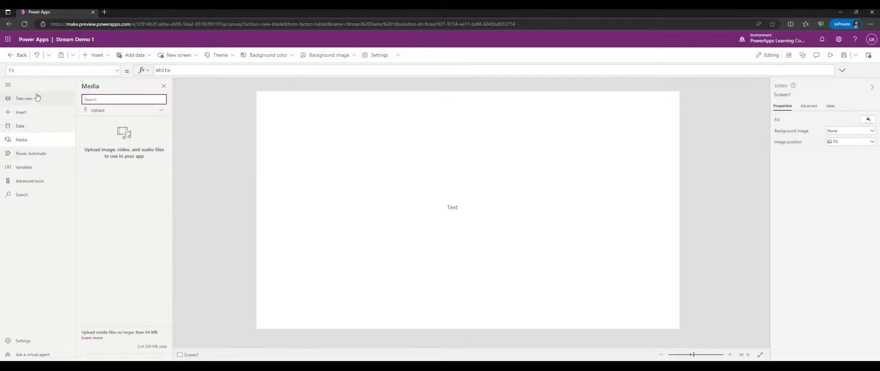
pyautogui.click(40, 144)
pyautogui.click(42, 143)
pyautogui.click(95, 111)
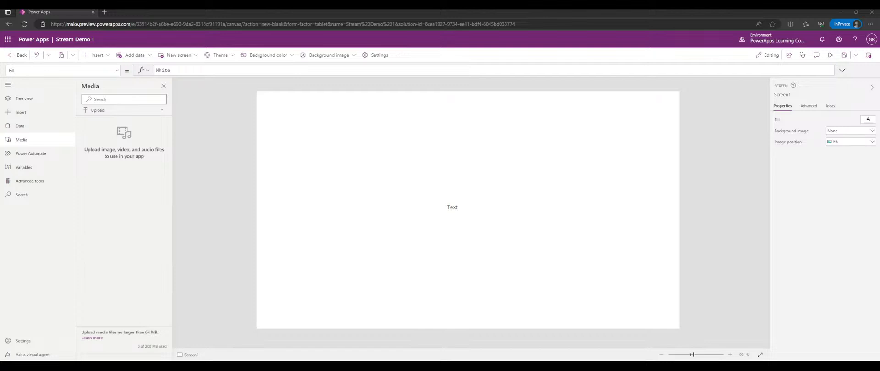
pyautogui.click(162, 110)
pyautogui.click(141, 126)
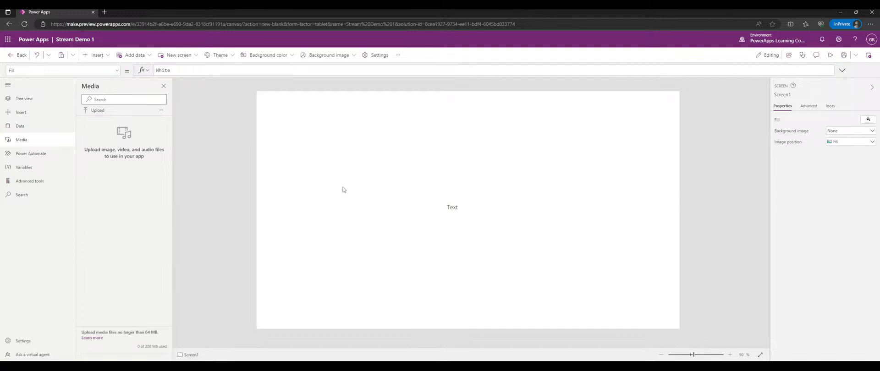
# - View the Power Automate flows pane, dismiss its tip, then switch to Variables
pyautogui.click(39, 155)
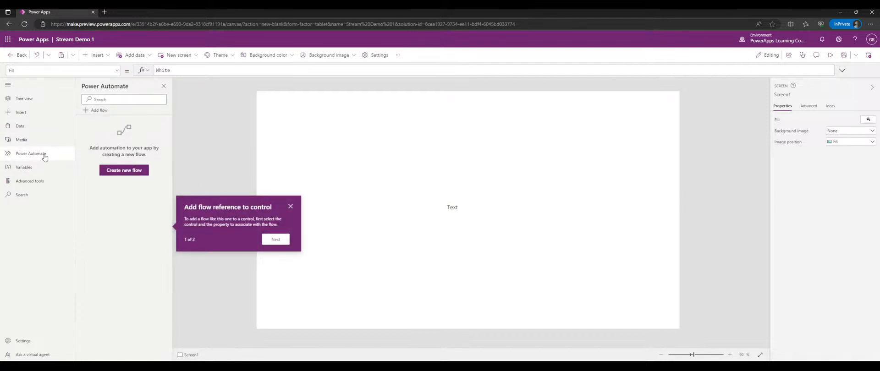
pyautogui.click(290, 208)
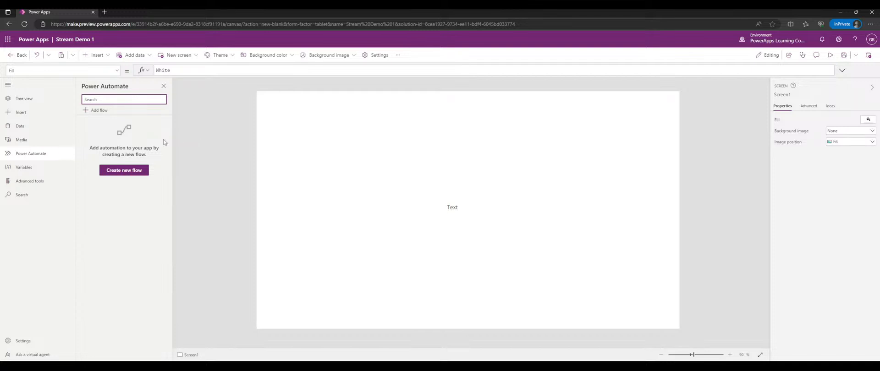
pyautogui.click(28, 168)
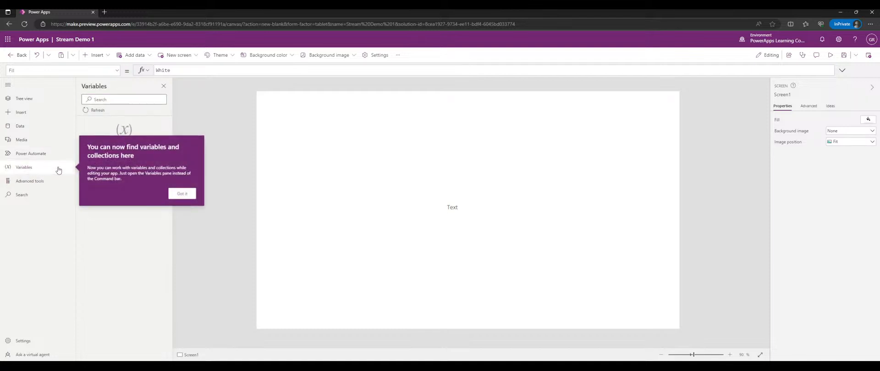
# - Dismiss the Variables tip, widen and refresh the pane, then show Advanced tools
pyautogui.click(181, 194)
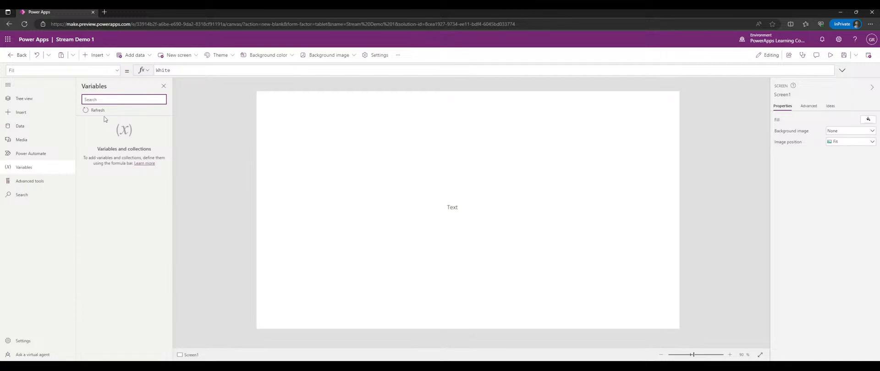
pyautogui.click(37, 180)
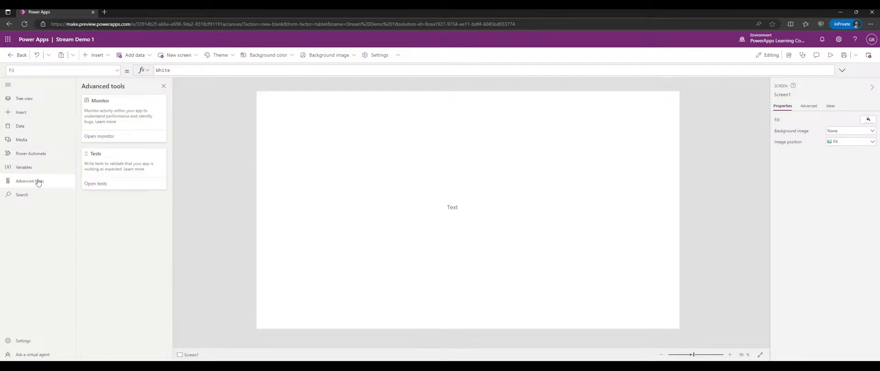
pyautogui.click(37, 168)
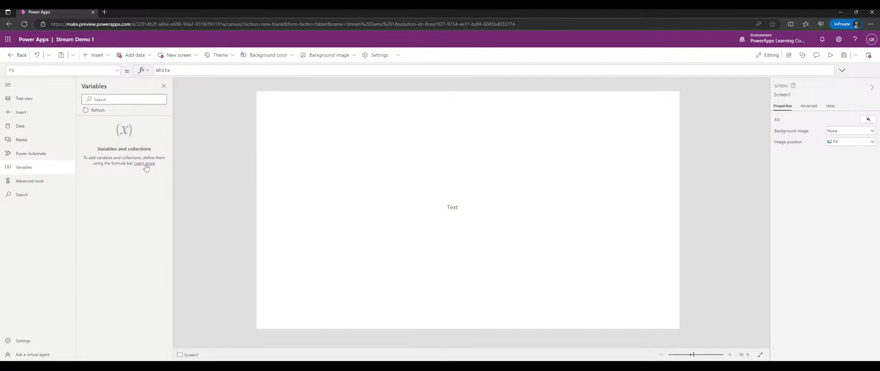
pyautogui.moveTo(172, 158); pyautogui.dragTo(196, 160)
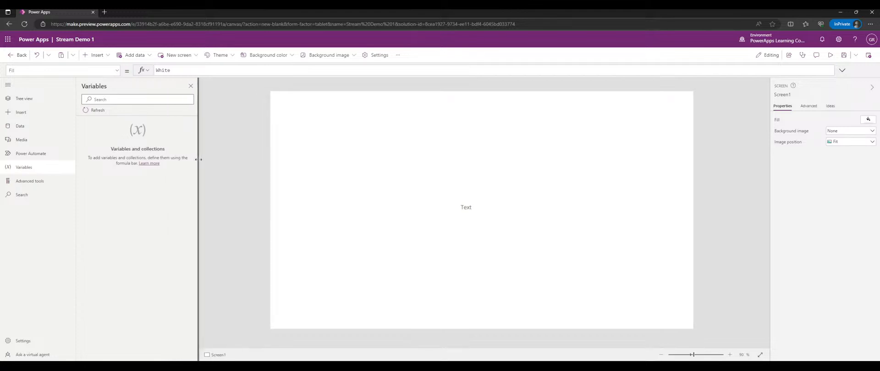
pyautogui.click(97, 113)
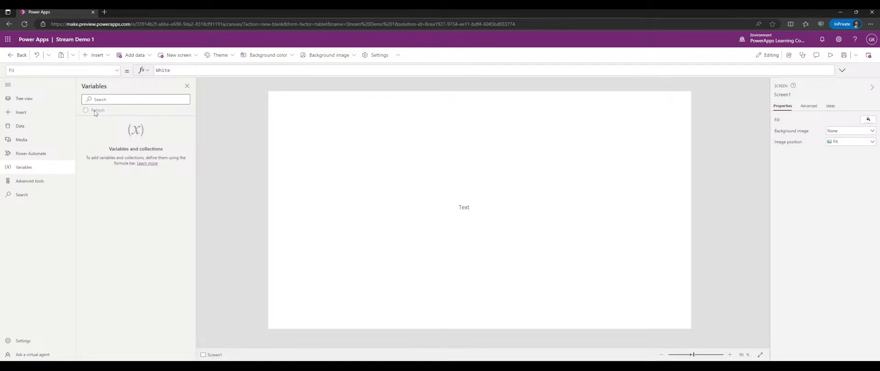
pyautogui.click(42, 183)
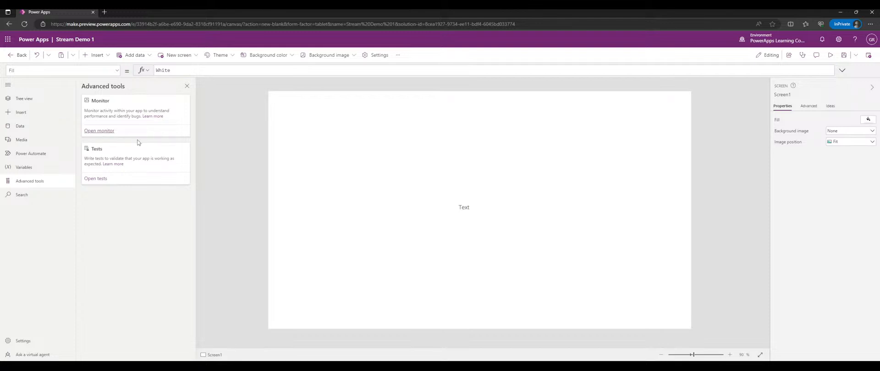
# - Launch Monitor in a new tab, open Tests, and save the app
pyautogui.click(104, 132)
pyautogui.click(102, 179)
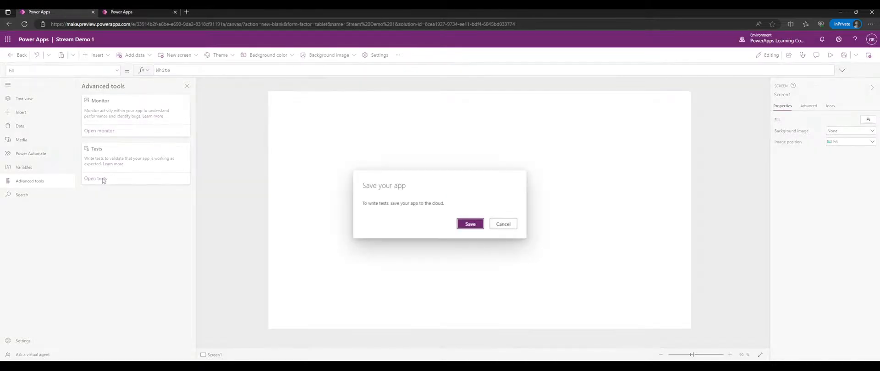
pyautogui.click(477, 225)
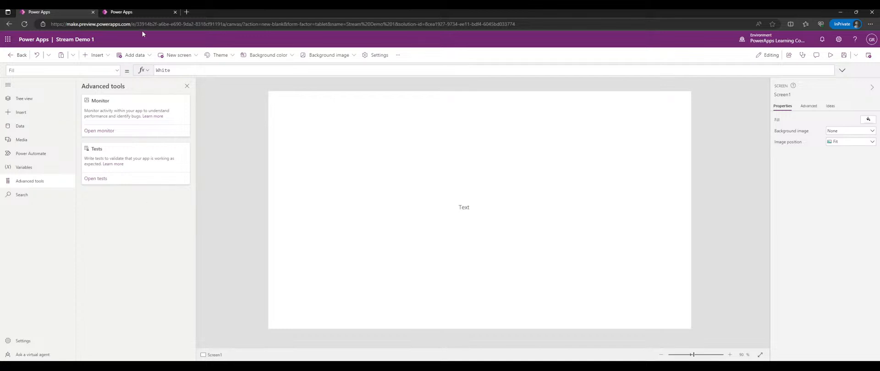
# - Check the empty Monitor session, then close its browser tab and return to the editor
pyautogui.click(148, 11)
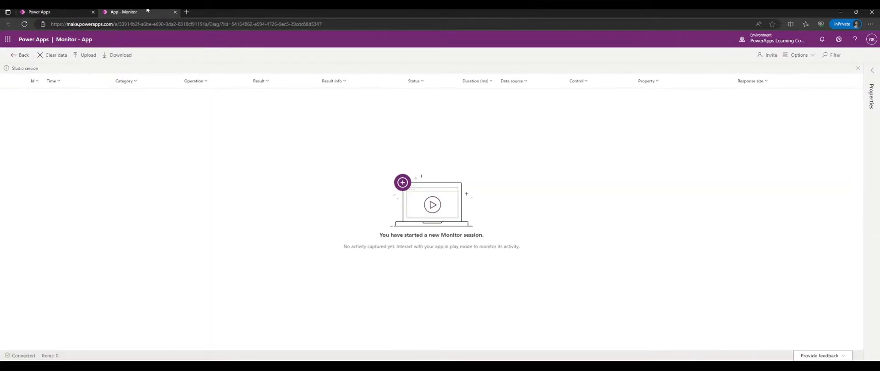
pyautogui.click(53, 11)
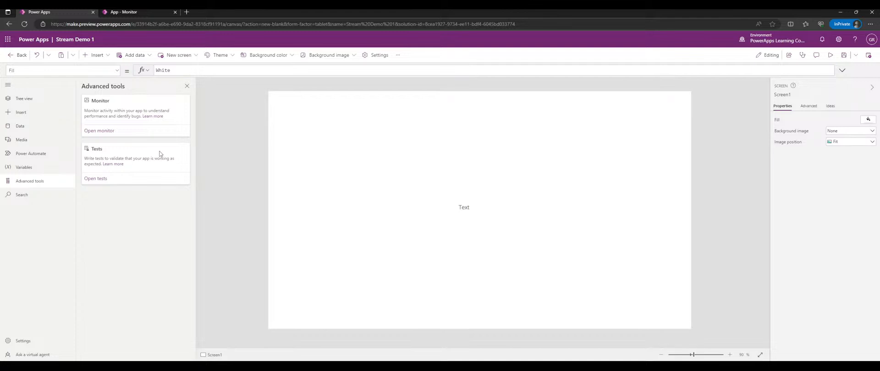
pyautogui.click(137, 11)
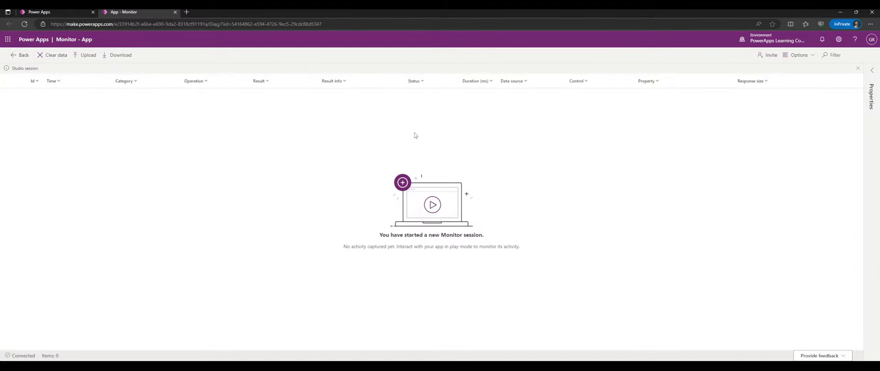
pyautogui.middleClick(133, 12)
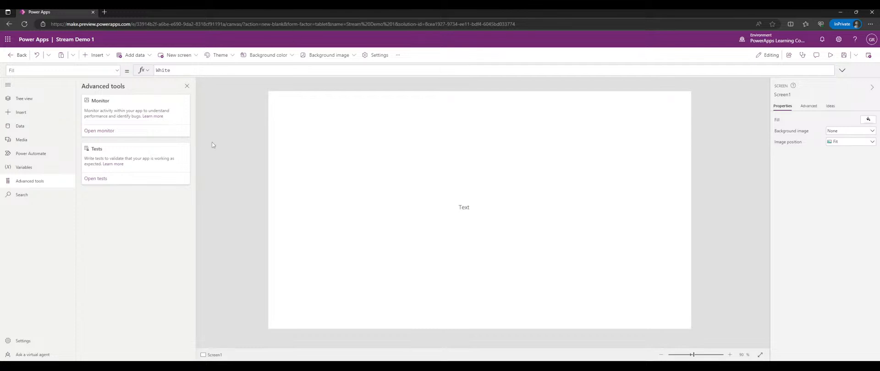
# - Open the Search pane, search Screen1's Fill formula for White, then collapse it
pyautogui.click(34, 195)
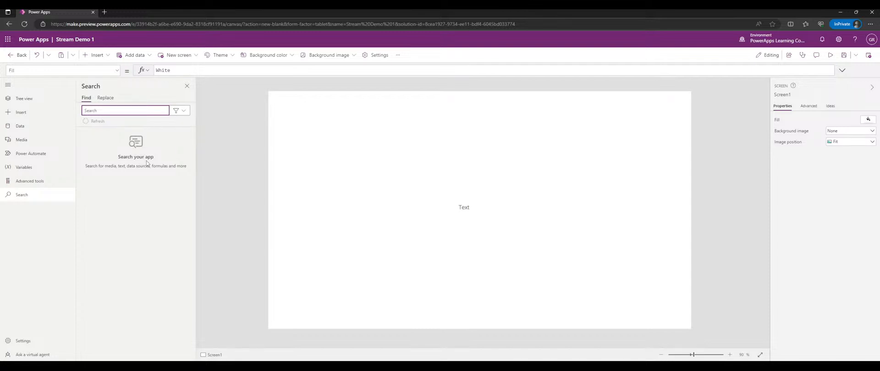
pyautogui.click(842, 70)
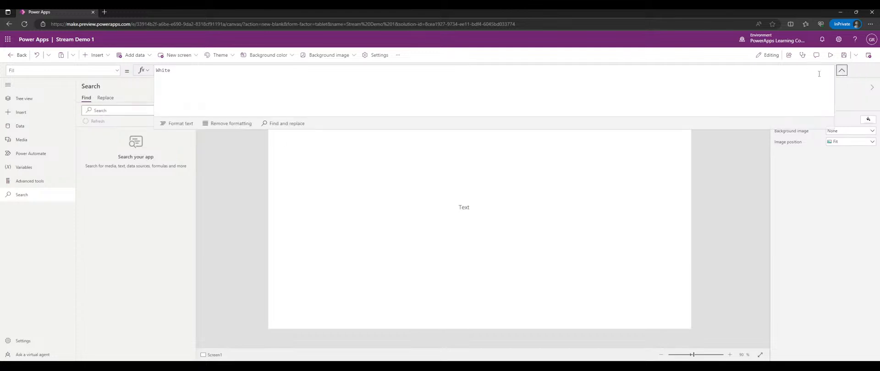
pyautogui.hotkey('ctrl', 'f')
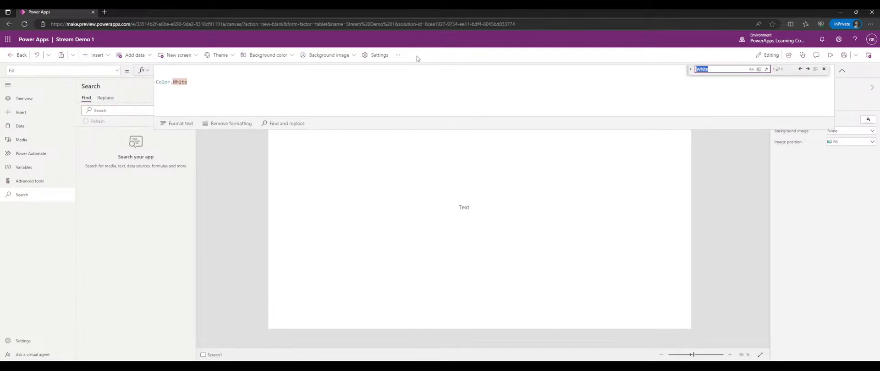
pyautogui.click(824, 71)
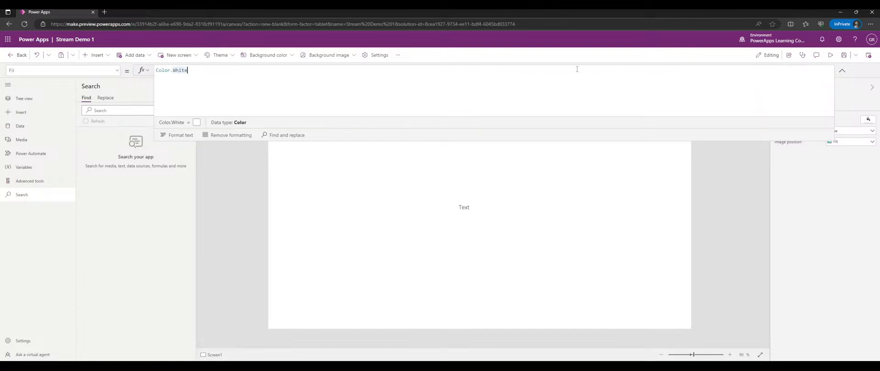
pyautogui.hotkey('ctrl', 'f')
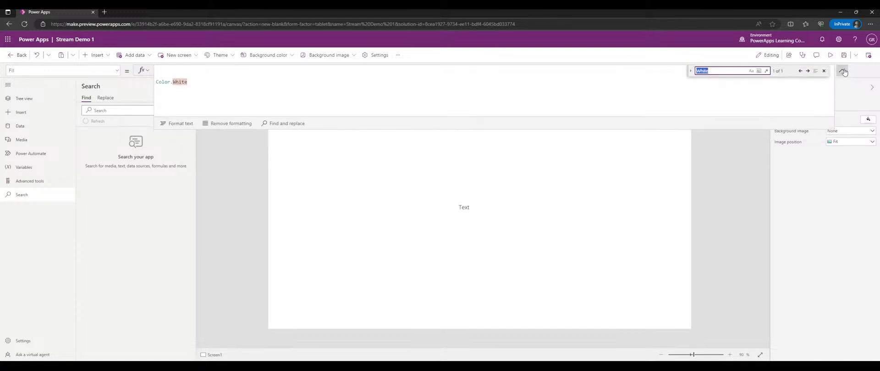
pyautogui.click(842, 70)
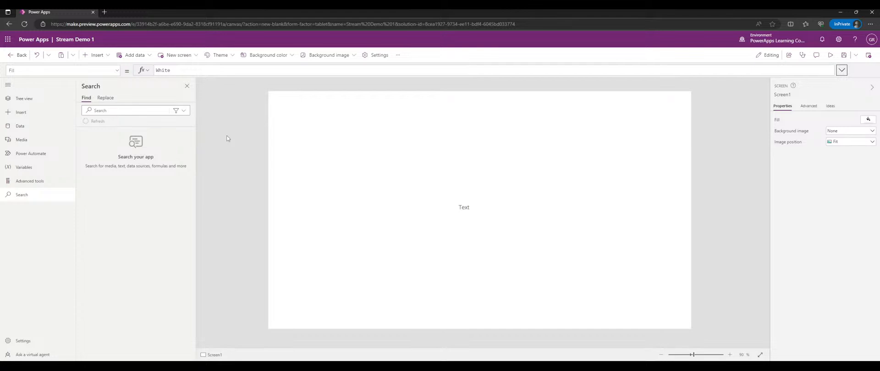
# - Show the Insert pane of insertable controls with the side navigation collapsed to icons
pyautogui.click(21, 112)
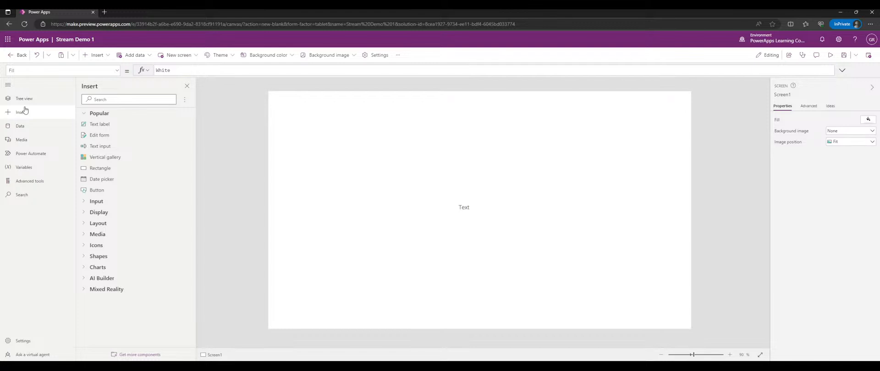
pyautogui.click(7, 85)
pyautogui.click(6, 86)
pyautogui.click(7, 86)
# - Look at the app settings and the virtual agent chat, then close both
pyautogui.click(8, 341)
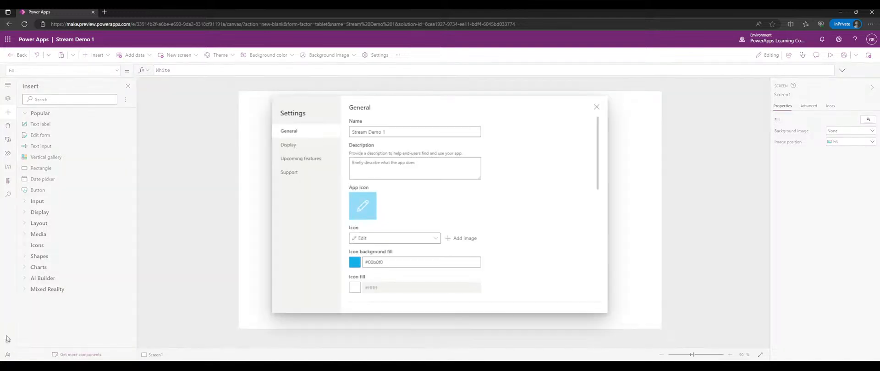
pyautogui.click(596, 107)
pyautogui.click(9, 355)
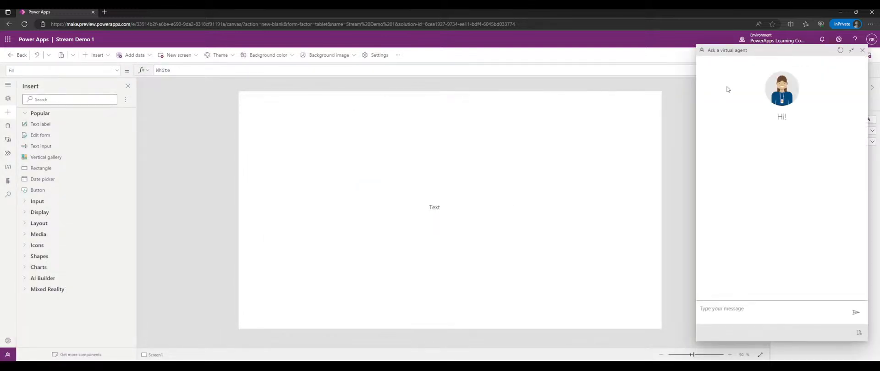
pyautogui.moveTo(757, 50); pyautogui.dragTo(552, 45)
pyautogui.click(504, 255)
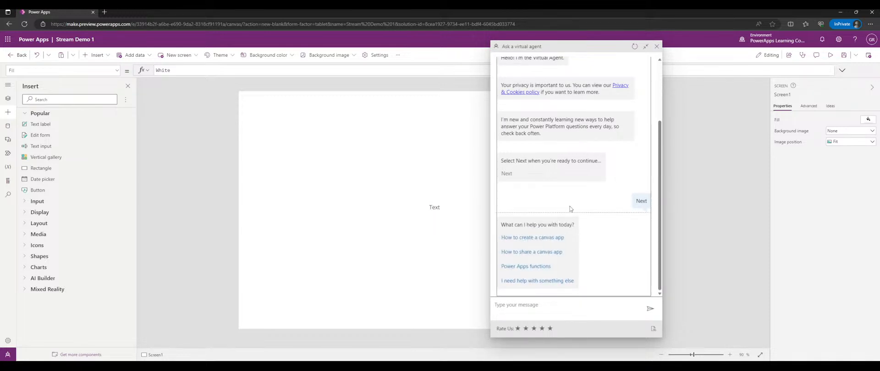
pyautogui.click(656, 46)
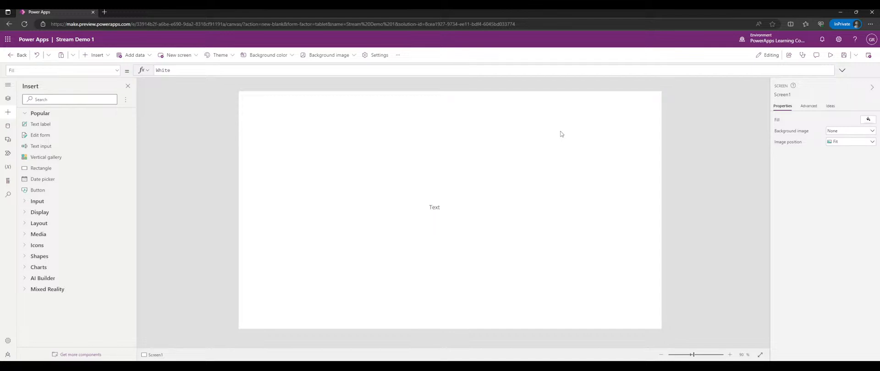
# - Drag the Text label to the screen's top-left corner and re-expand the Popular controls group
pyautogui.click(435, 208)
pyautogui.moveTo(435, 209); pyautogui.dragTo(287, 113)
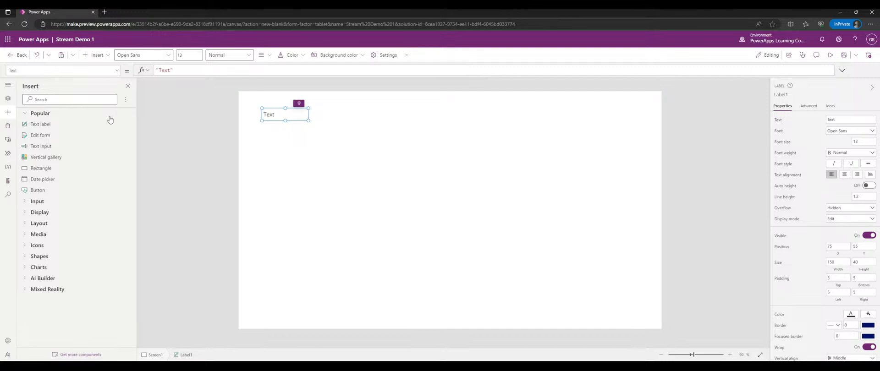
pyautogui.click(8, 112)
pyautogui.click(8, 111)
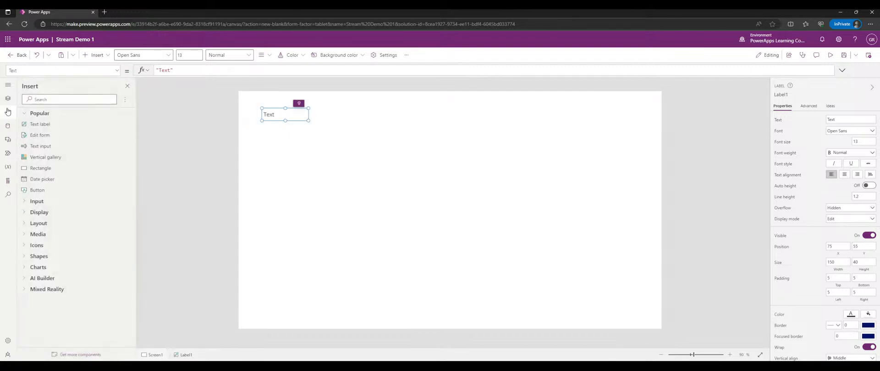
pyautogui.click(42, 113)
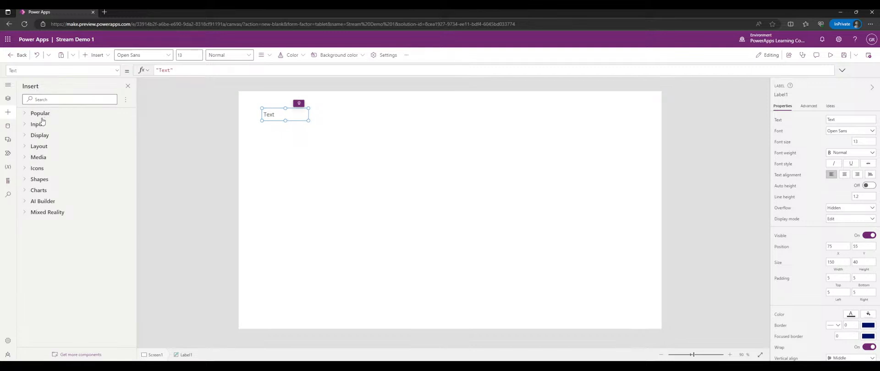
pyautogui.click(39, 117)
pyautogui.click(39, 117)
pyautogui.click(39, 116)
pyautogui.click(40, 115)
pyautogui.click(43, 114)
pyautogui.click(24, 115)
pyautogui.click(26, 116)
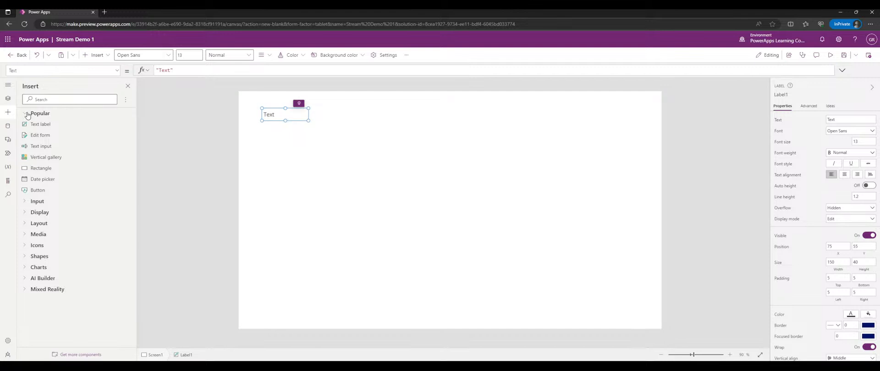
# - Collapse Popular controls and expand the Input controls group in the Insert pane
pyautogui.click(41, 114)
pyautogui.click(43, 125)
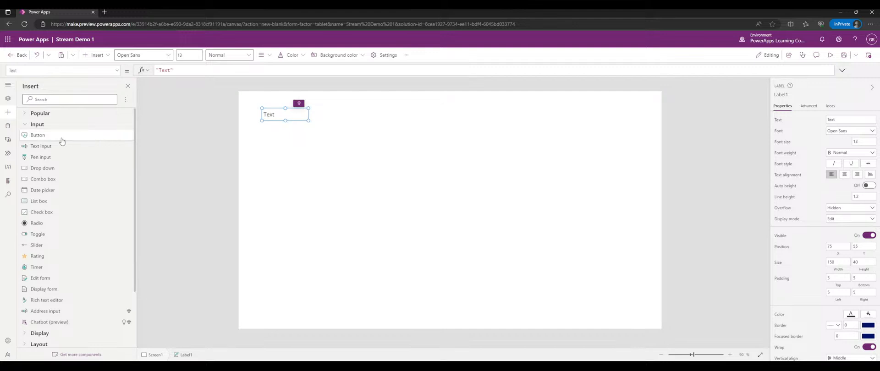
pyautogui.click(48, 115)
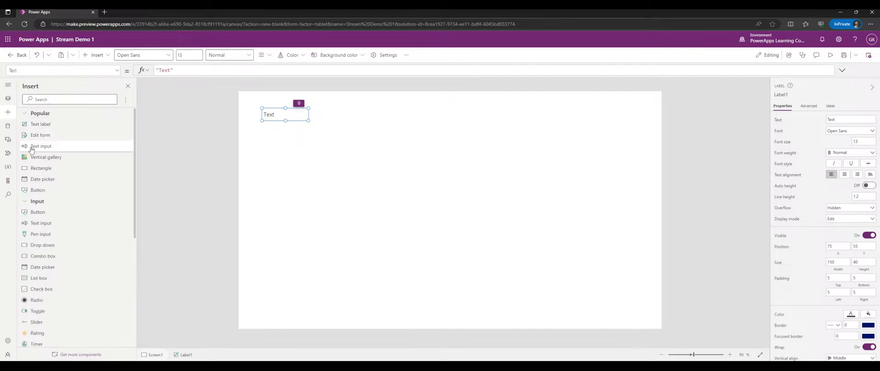
pyautogui.click(47, 114)
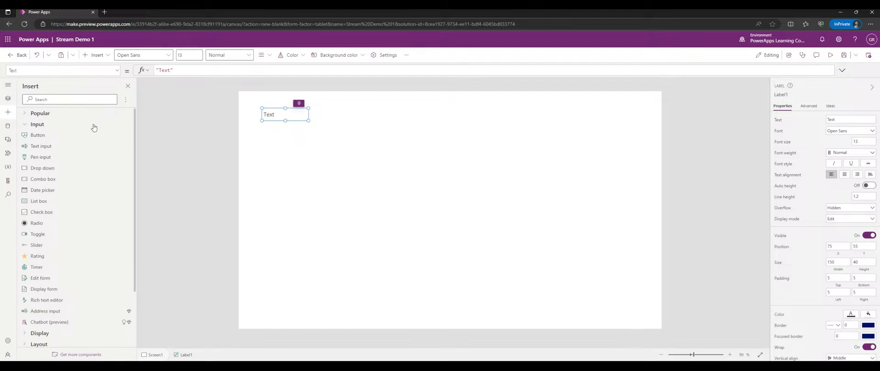
pyautogui.click(55, 129)
pyautogui.click(56, 128)
# - Select the Text label on Screen1 and delete it
pyautogui.click(287, 115)
pyautogui.click(288, 115)
pyautogui.press('Delete')
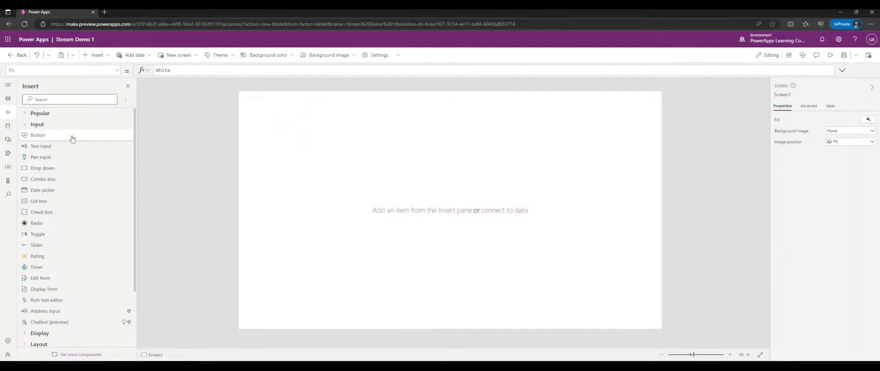
# - Add a Button at the screen's top-left and a Text input beside it
pyautogui.click(102, 135)
pyautogui.moveTo(274, 114); pyautogui.dragTo(246, 84)
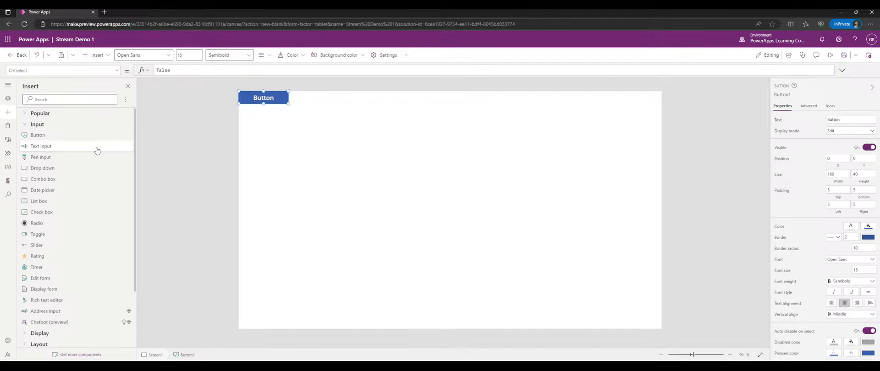
pyautogui.click(74, 146)
pyautogui.moveTo(292, 105); pyautogui.dragTo(348, 94)
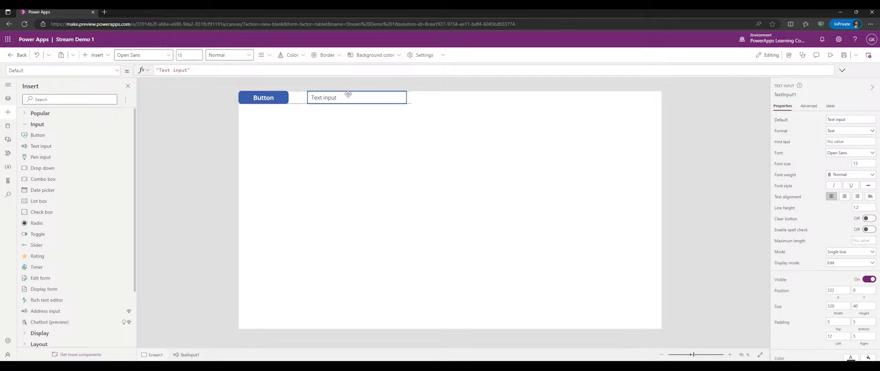
pyautogui.click(268, 99)
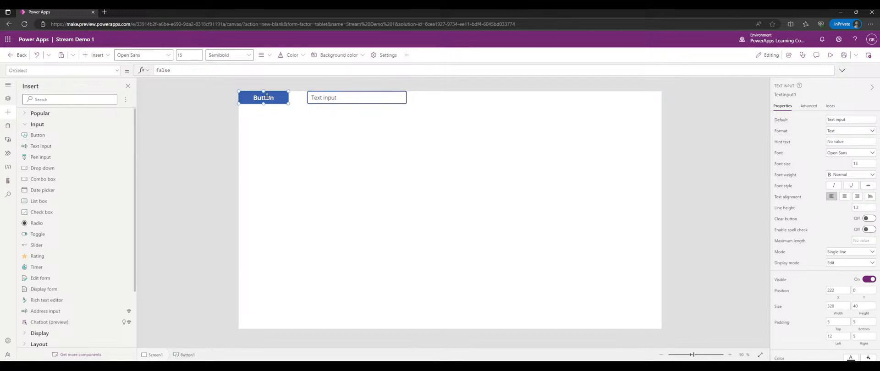
pyautogui.moveTo(268, 100); pyautogui.dragTo(272, 99)
pyautogui.click(327, 100)
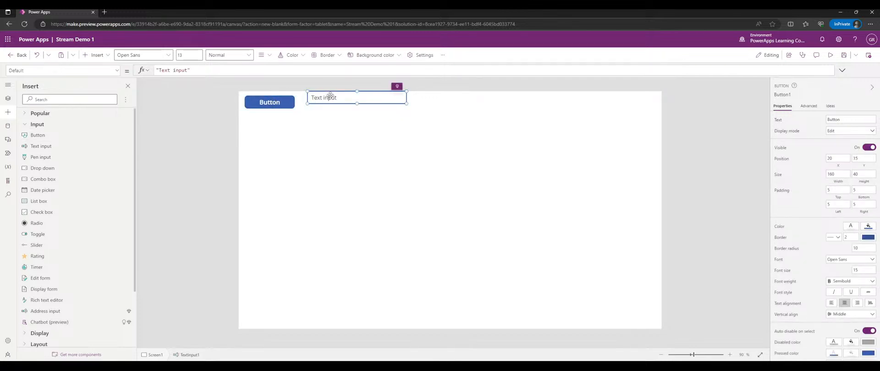
pyautogui.moveTo(329, 101); pyautogui.dragTo(272, 114)
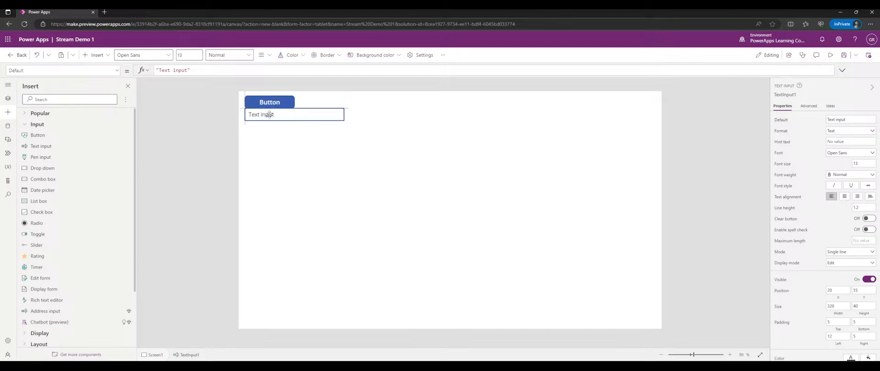
pyautogui.moveTo(269, 114); pyautogui.dragTo(327, 103)
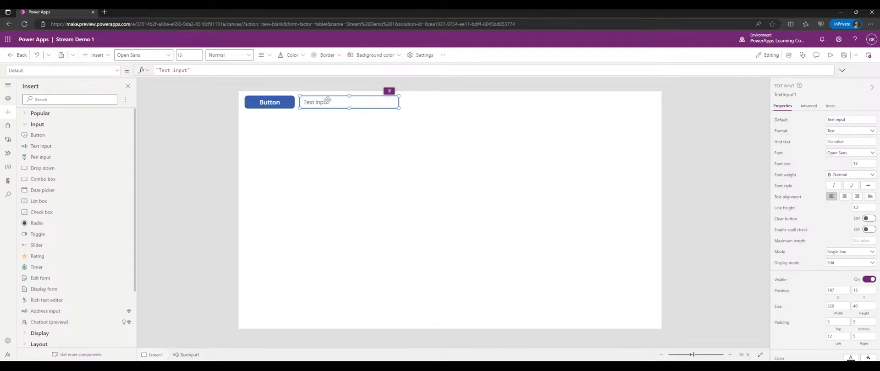
pyautogui.click(384, 158)
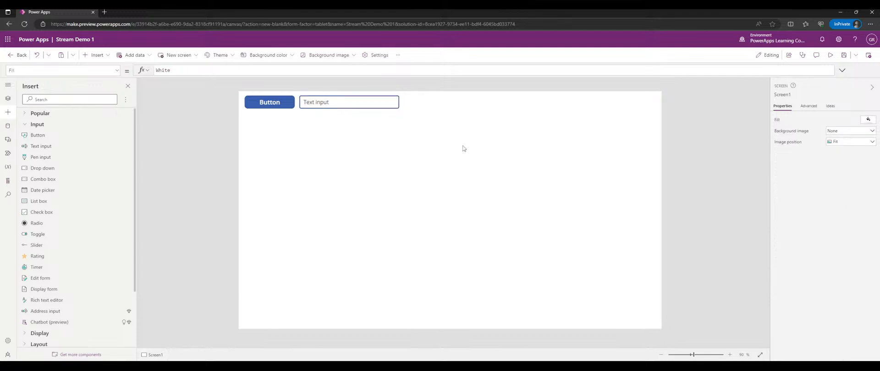
# - Add a Pen input, then delete both the Text input and the Pen input
pyautogui.click(62, 158)
pyautogui.moveTo(331, 134); pyautogui.dragTo(471, 125)
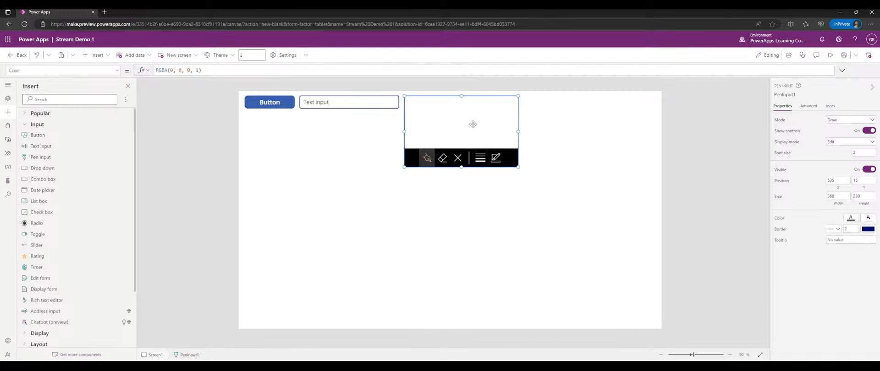
pyautogui.click(359, 103)
pyautogui.press('Delete')
pyautogui.click(463, 119)
pyautogui.press('Delete')
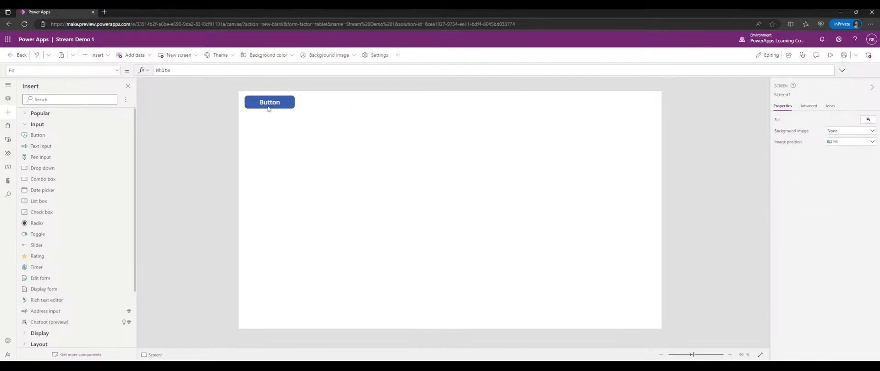
# - Drag Button1 around the canvas until it sits at position 120, 130
pyautogui.click(267, 110)
pyautogui.moveTo(327, 115); pyautogui.dragTo(324, 112)
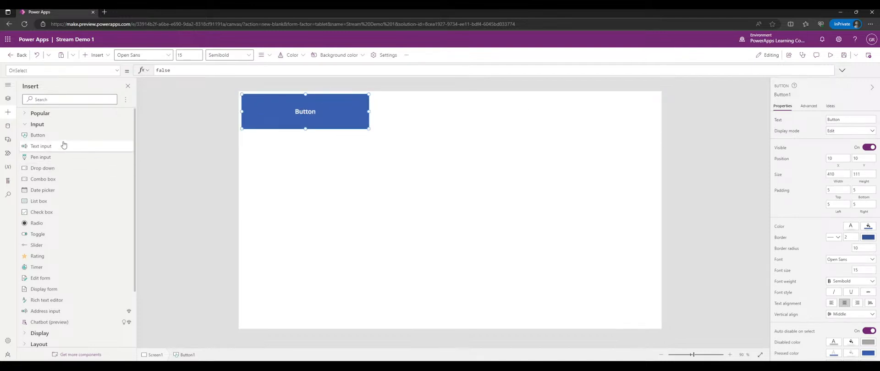
pyautogui.scroll(-1, 825, 160)
pyautogui.scroll(1, 825, 160)
pyautogui.click(808, 106)
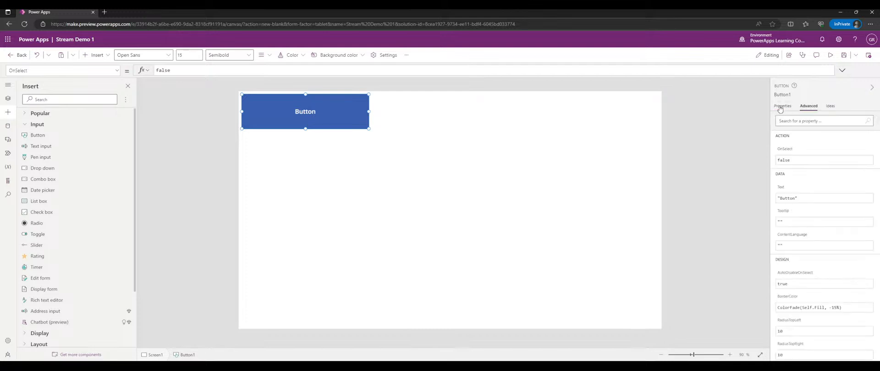
pyautogui.click(782, 106)
pyautogui.moveTo(285, 110)
pyautogui.mouseDown()
pyautogui.moveTo(324, 126)
pyautogui.moveTo(287, 117)
pyautogui.moveTo(296, 110)
pyautogui.mouseUp()
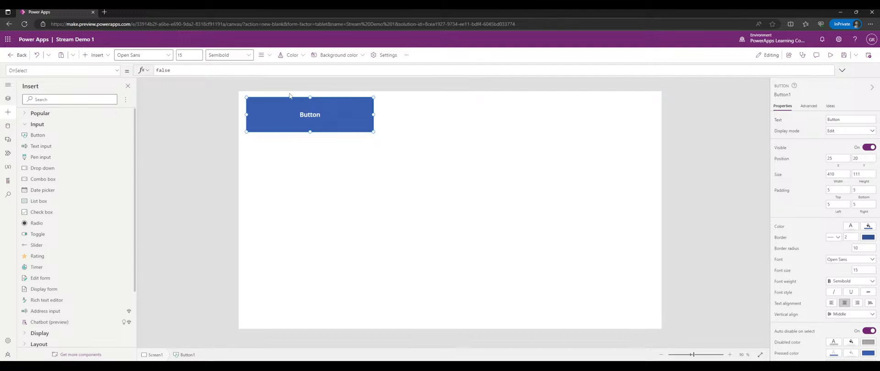
pyautogui.click(289, 122)
pyautogui.moveTo(289, 122); pyautogui.dragTo(285, 119)
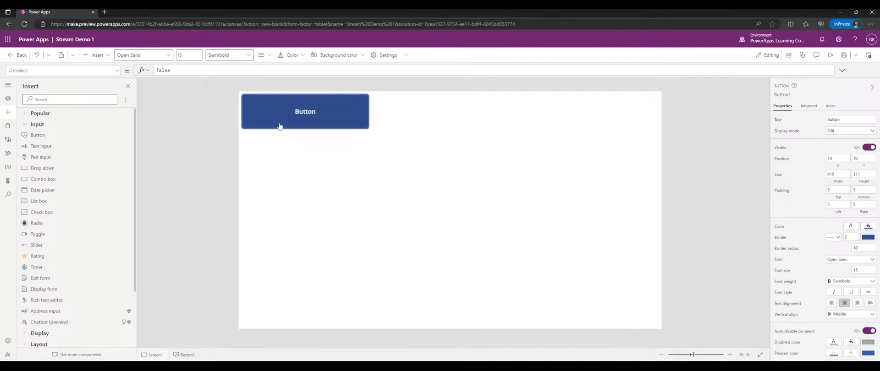
pyautogui.moveTo(332, 115); pyautogui.dragTo(401, 143)
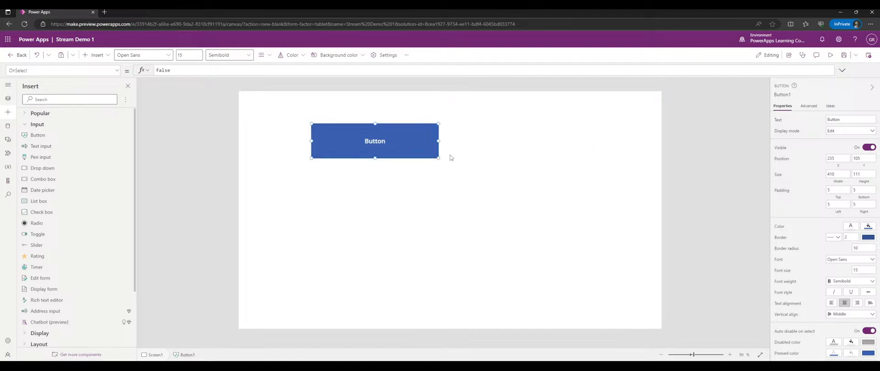
pyautogui.moveTo(422, 142)
pyautogui.mouseDown()
pyautogui.moveTo(443, 158)
pyautogui.moveTo(465, 155)
pyautogui.moveTo(429, 152)
pyautogui.mouseUp()
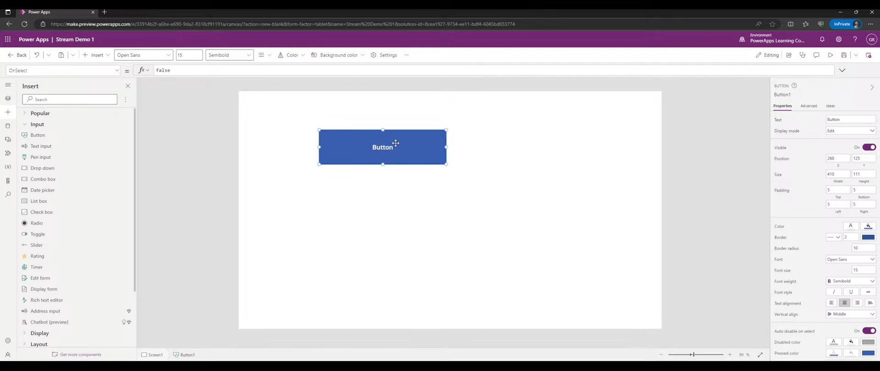
pyautogui.moveTo(389, 150)
pyautogui.mouseDown()
pyautogui.moveTo(330, 135)
pyautogui.moveTo(442, 163)
pyautogui.moveTo(527, 214)
pyautogui.moveTo(602, 196)
pyautogui.moveTo(486, 178)
pyautogui.moveTo(397, 143)
pyautogui.mouseUp()
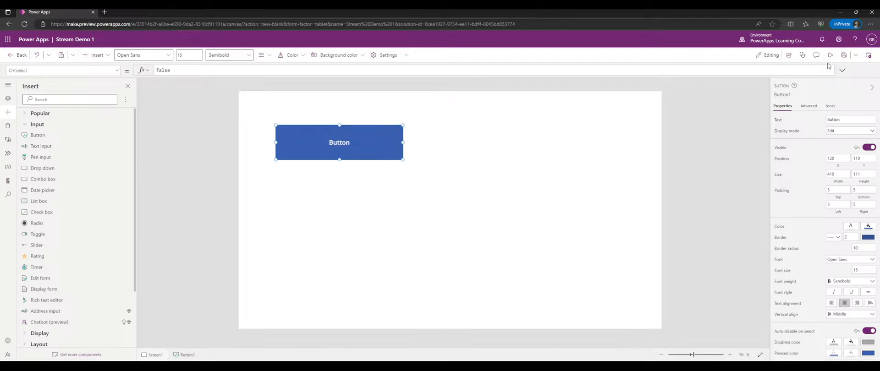
# - Briefly run the app with F5, exit, and dismiss the preview tip dialog
pyautogui.click(586, 170)
pyautogui.press('F5')
pyautogui.press('Escape')
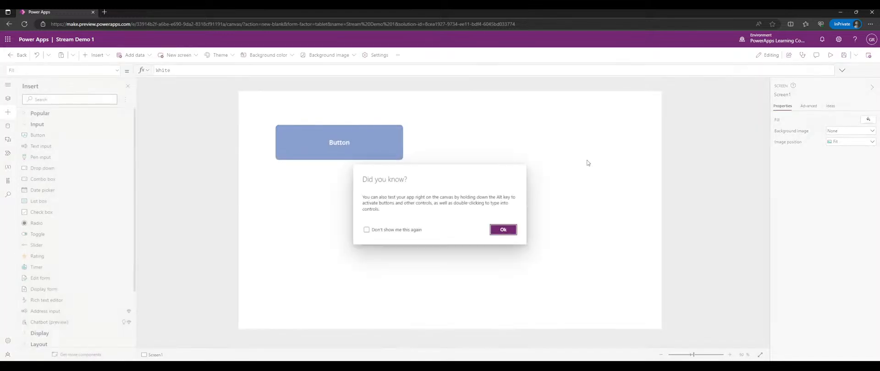
pyautogui.click(408, 230)
pyautogui.click(405, 230)
pyautogui.click(497, 231)
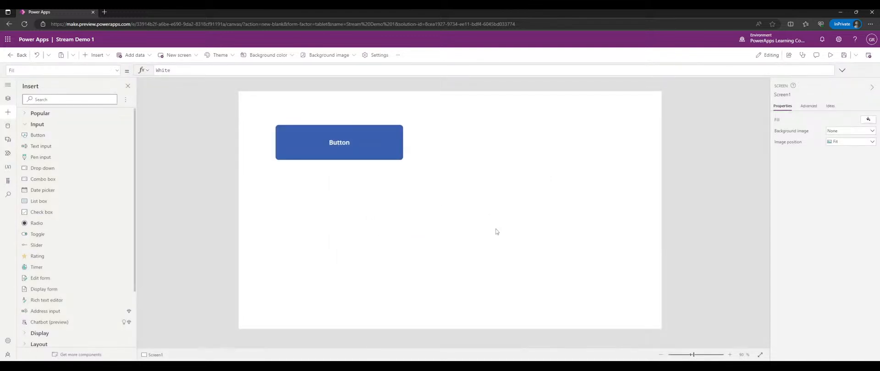
# - Move Button1 to 20, 20 and test pressing it in preview
pyautogui.moveTo(357, 142); pyautogui.dragTo(330, 120)
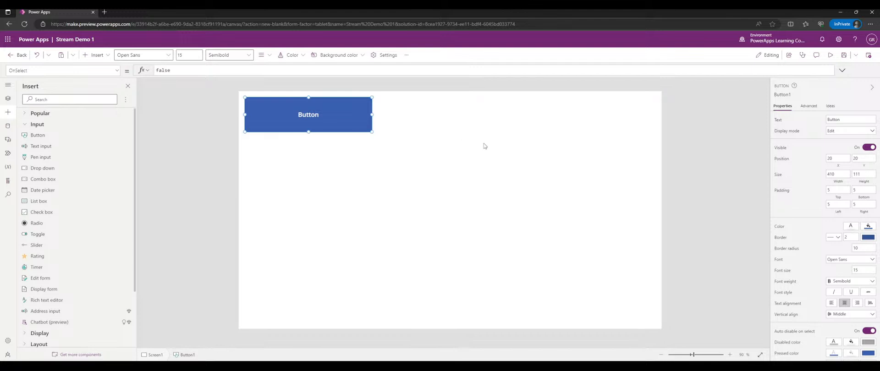
pyautogui.click(829, 56)
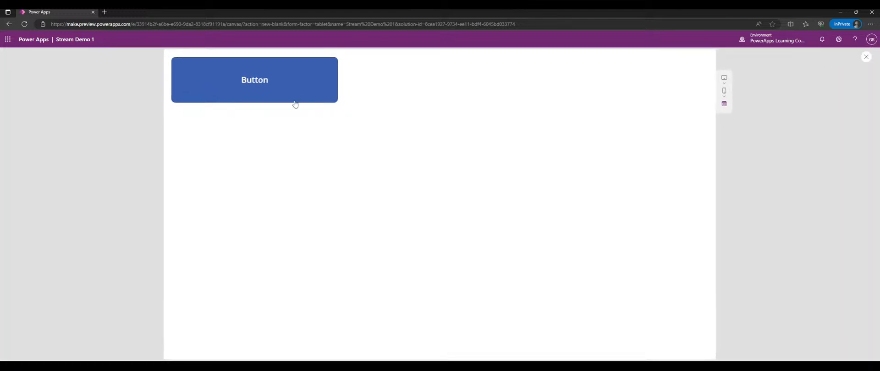
pyautogui.click(275, 93)
pyautogui.click(274, 93)
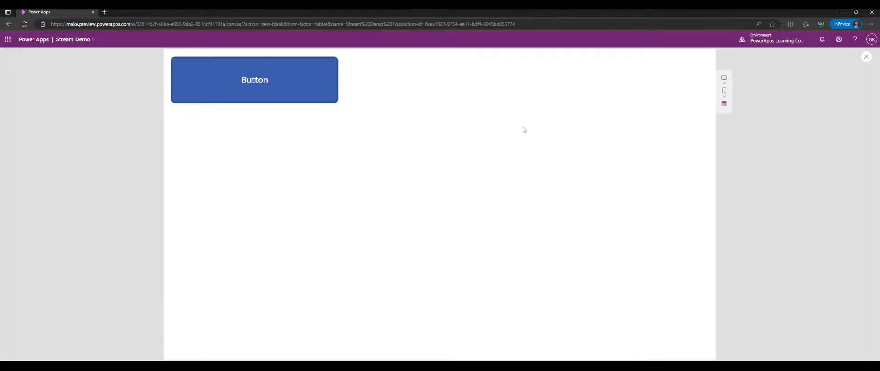
pyautogui.click(320, 87)
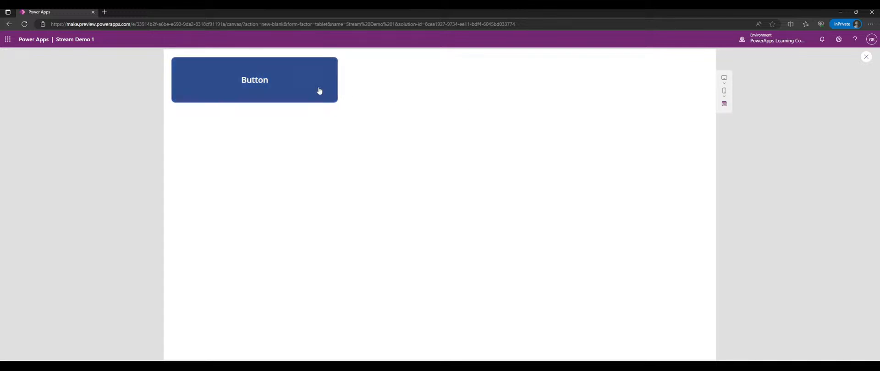
# - Switch the preview to a phone-sized device
pyautogui.click(725, 105)
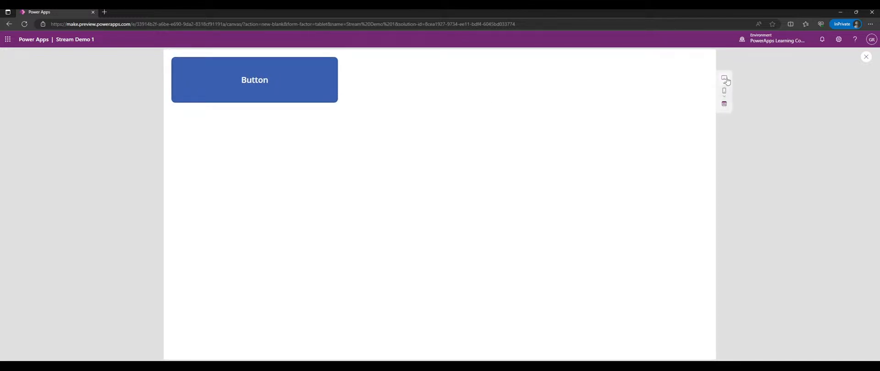
pyautogui.click(724, 78)
pyautogui.click(744, 77)
pyautogui.click(725, 93)
pyautogui.click(744, 116)
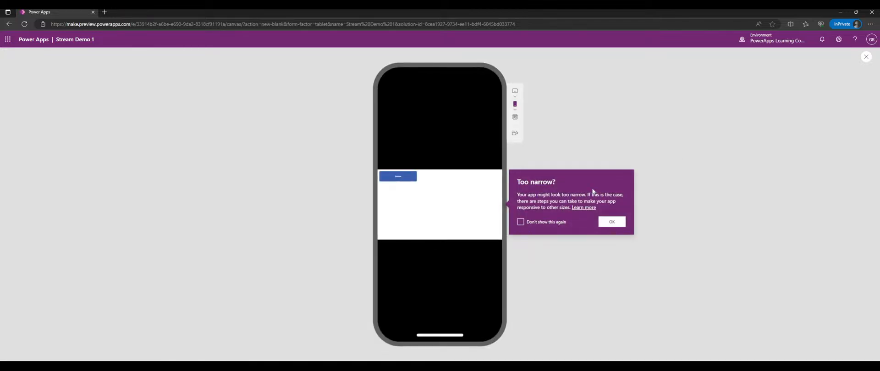
pyautogui.click(513, 107)
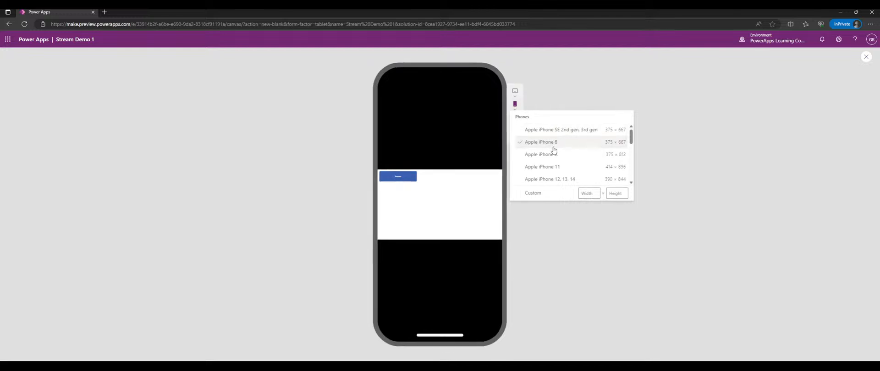
pyautogui.click(515, 91)
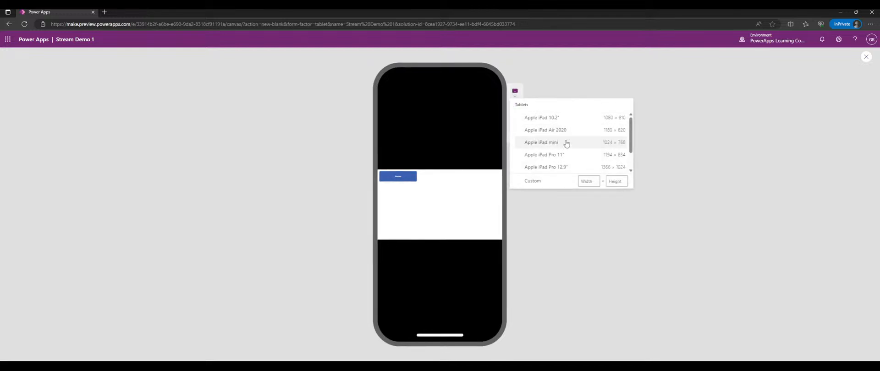
pyautogui.click(555, 155)
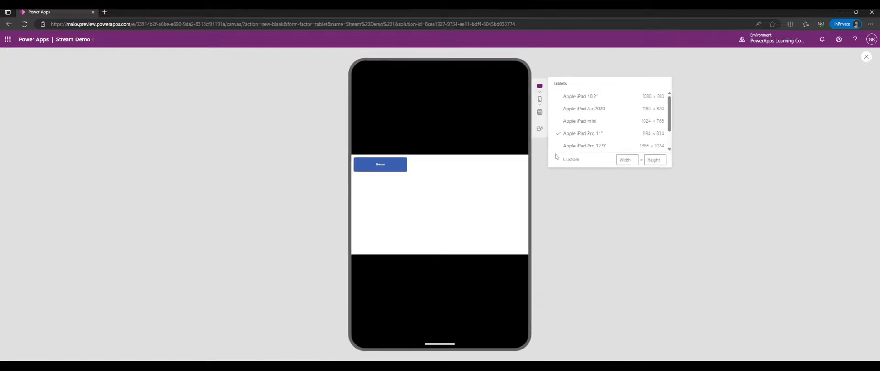
pyautogui.click(539, 129)
pyautogui.click(668, 116)
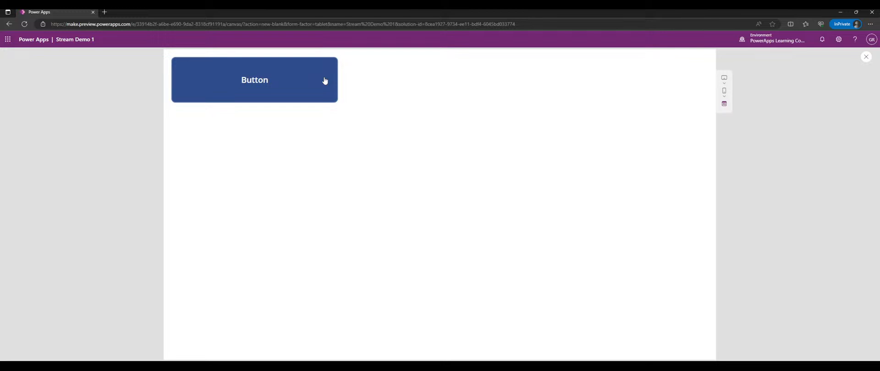
pyautogui.click(249, 86)
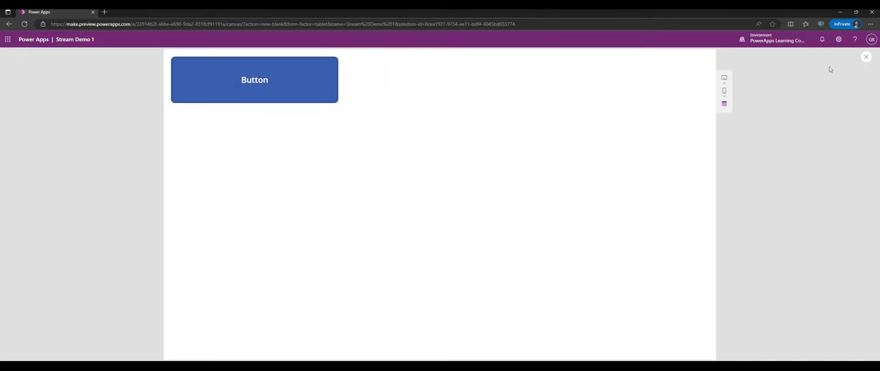
# - Close the preview, ticking 'Don't show me this again' on the tip
pyautogui.click(866, 56)
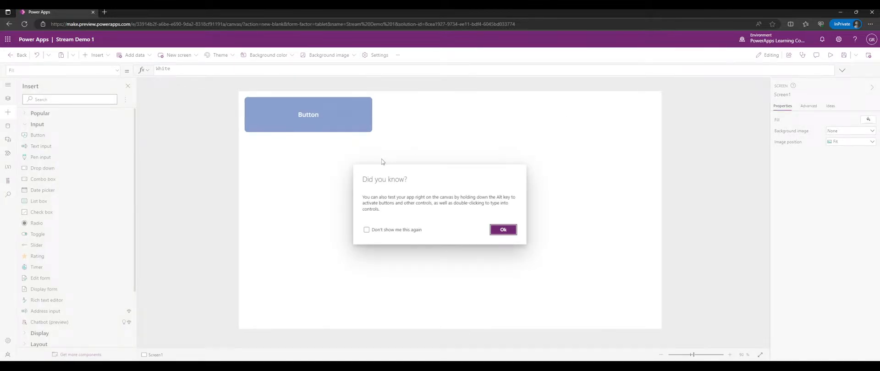
pyautogui.click(403, 231)
pyautogui.click(502, 230)
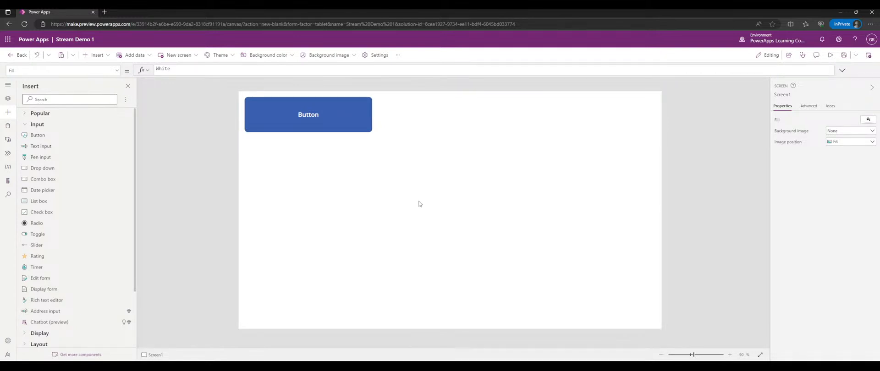
# - Drag Button1 to about position 90, 60
pyautogui.click(290, 126)
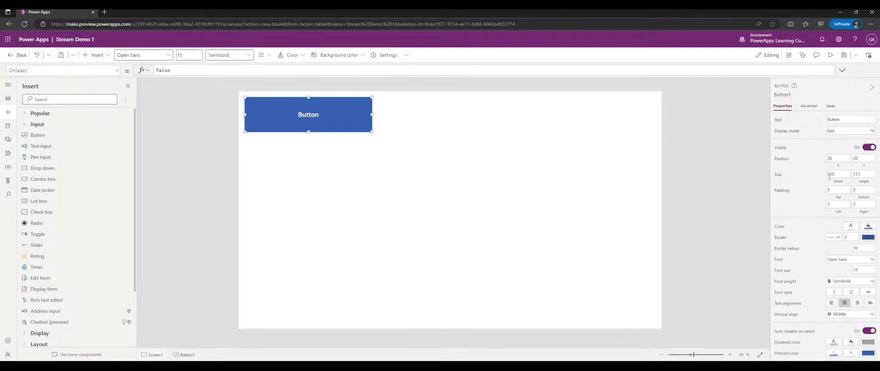
pyautogui.scroll(-1, 823, 180)
pyautogui.scroll(1, 801, 177)
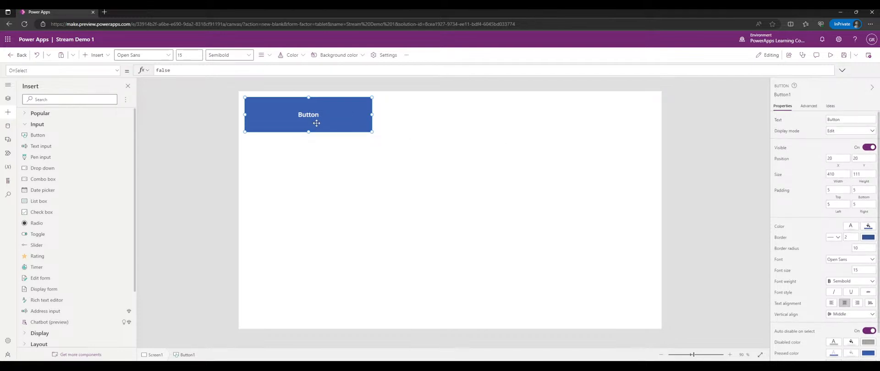
pyautogui.moveTo(318, 122); pyautogui.dragTo(340, 133)
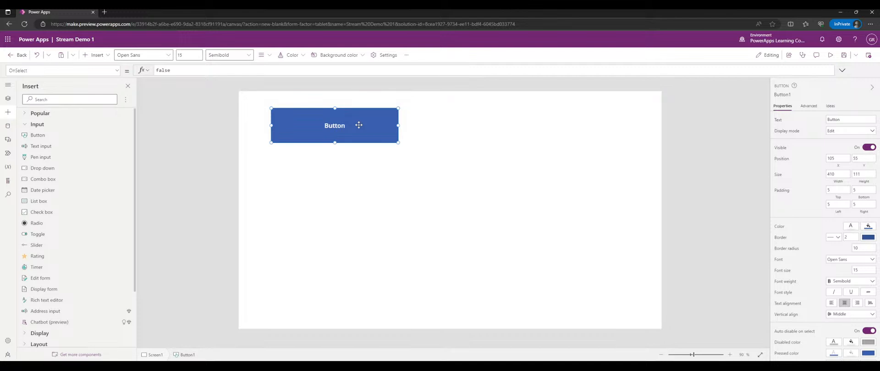
pyautogui.moveTo(367, 122)
pyautogui.mouseDown()
pyautogui.moveTo(346, 109)
pyautogui.moveTo(372, 124)
pyautogui.mouseUp()
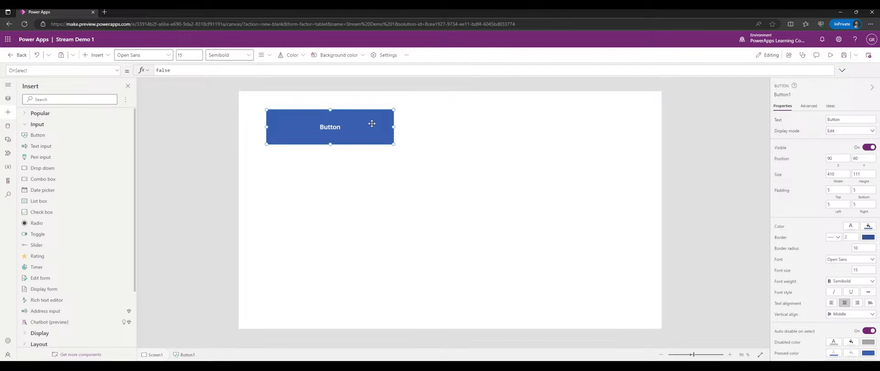
# - Try the Dancing Script, Courier New and Lato fonts on the button, ending on Lato
pyautogui.scroll(-1, 825, 197)
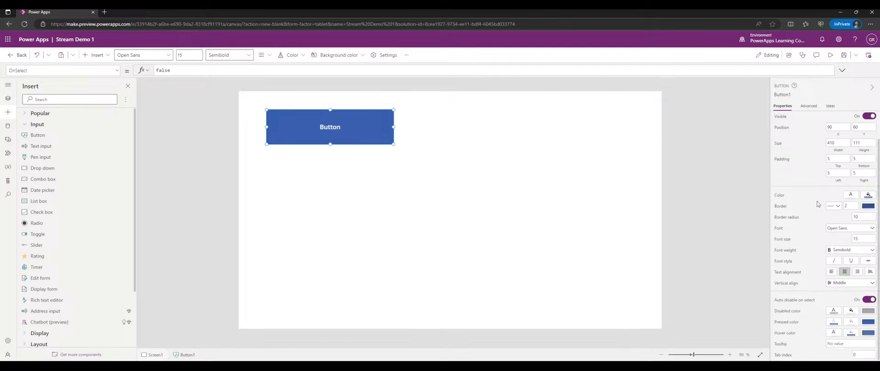
pyautogui.click(849, 228)
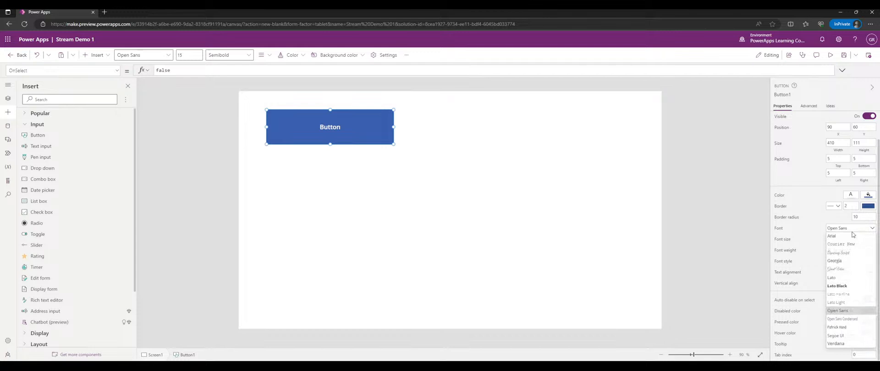
pyautogui.click(838, 253)
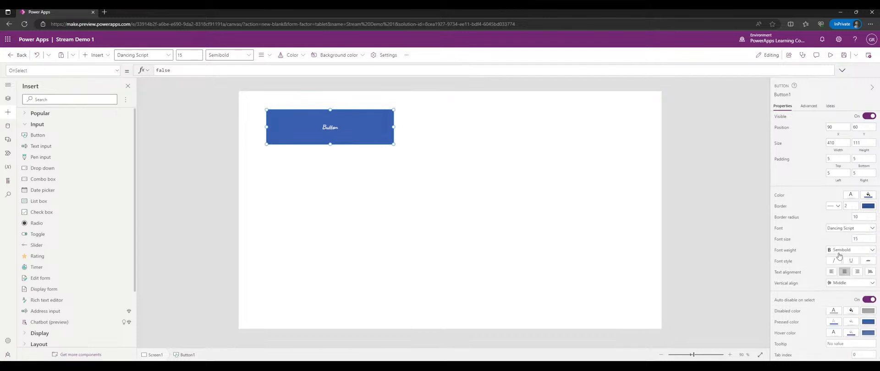
pyautogui.click(843, 229)
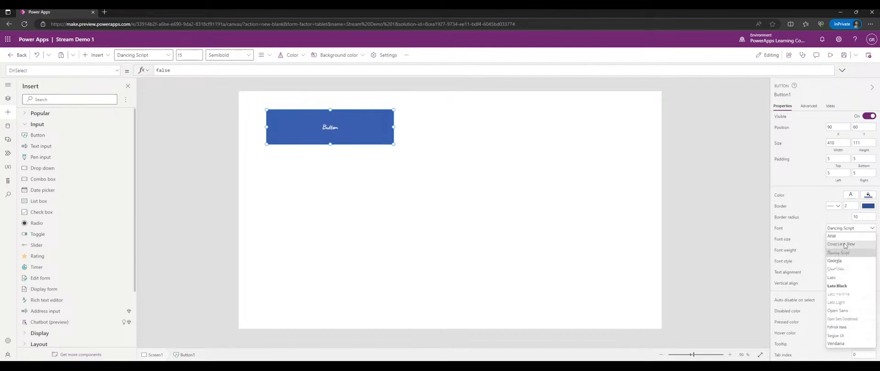
pyautogui.click(845, 246)
pyautogui.click(844, 228)
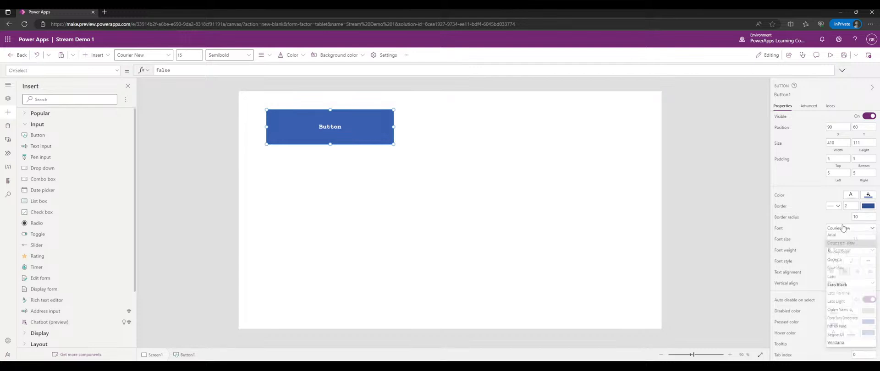
pyautogui.click(844, 278)
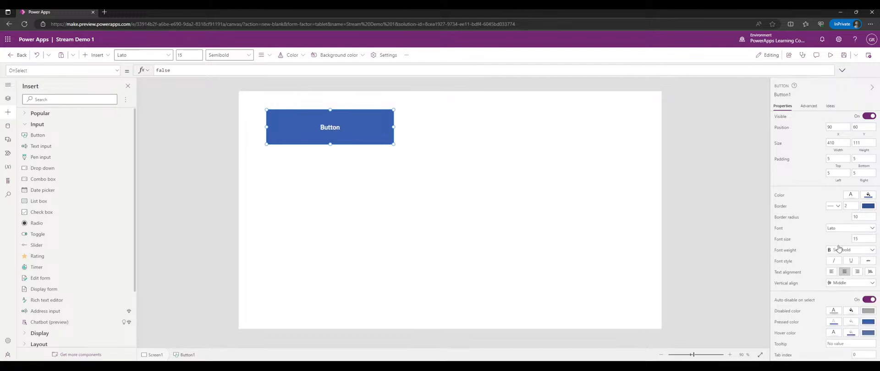
# - Set the button's font size to 5 and shrink it to about 170 by 112
pyautogui.click(854, 239)
pyautogui.write('50')
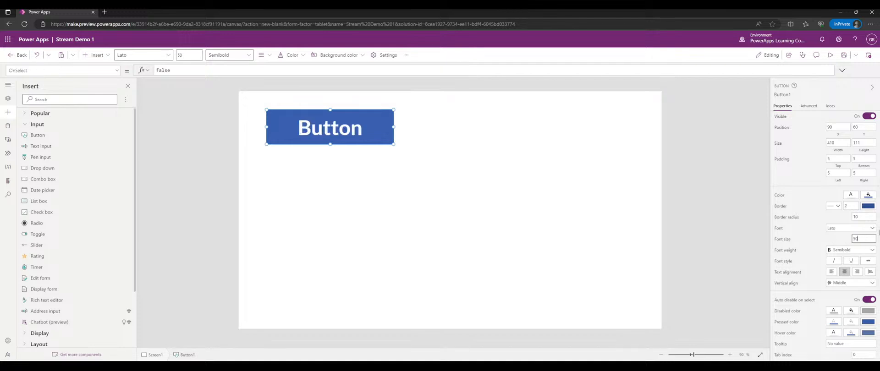
pyautogui.press('BackSpace')
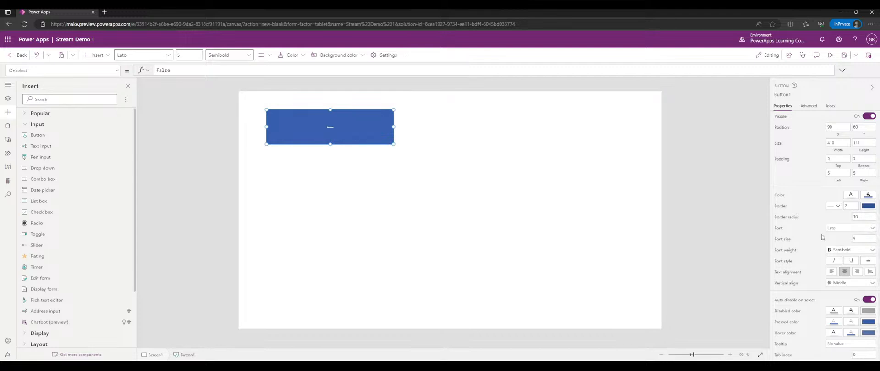
pyautogui.moveTo(393, 144); pyautogui.dragTo(319, 144)
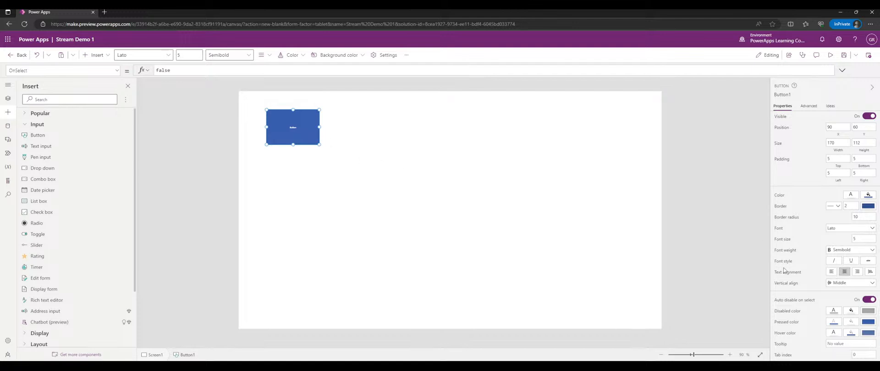
# - Enlarge the button to 474 by 190 and centre-align its label
pyautogui.click(831, 272)
pyautogui.click(866, 232)
pyautogui.click(863, 231)
pyautogui.moveTo(862, 239); pyautogui.dragTo(835, 244)
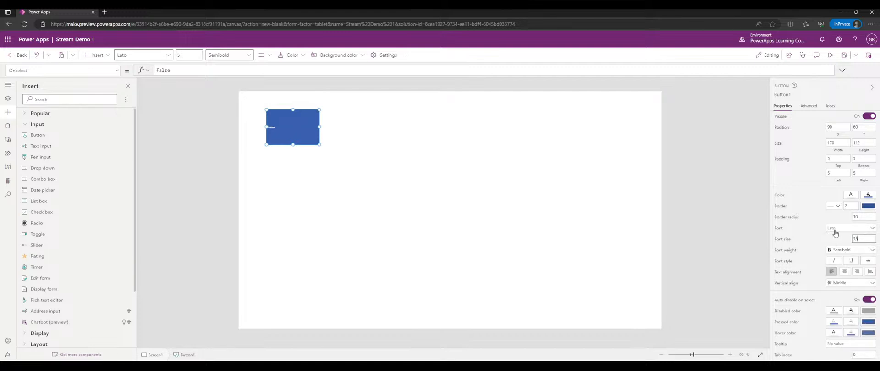
pyautogui.moveTo(320, 144); pyautogui.dragTo(413, 169)
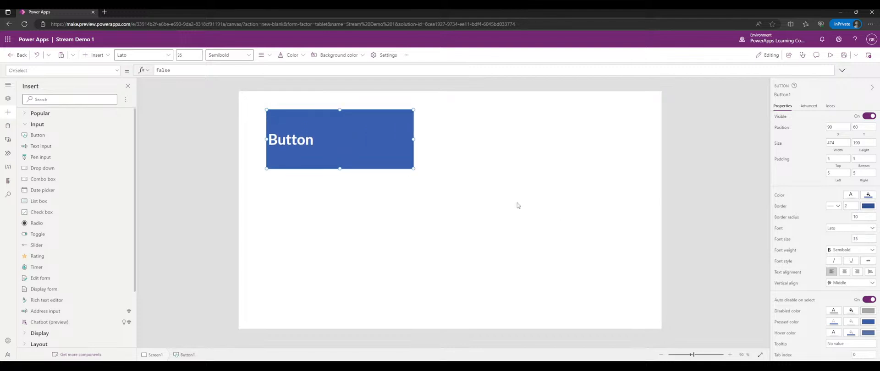
pyautogui.click(857, 271)
pyautogui.click(844, 272)
pyautogui.click(869, 271)
pyautogui.click(832, 273)
pyautogui.click(845, 271)
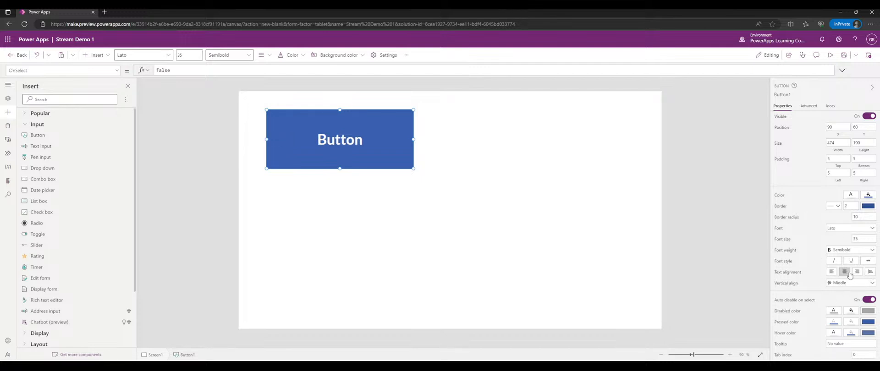
# - Set the button's padding to Top 50 and Left 0
pyautogui.click(829, 158)
pyautogui.write('25')
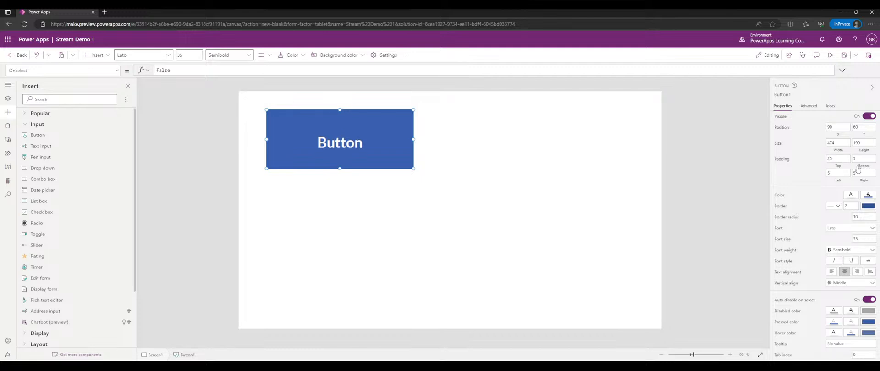
pyautogui.click(839, 171)
pyautogui.write('0')
pyautogui.click(804, 172)
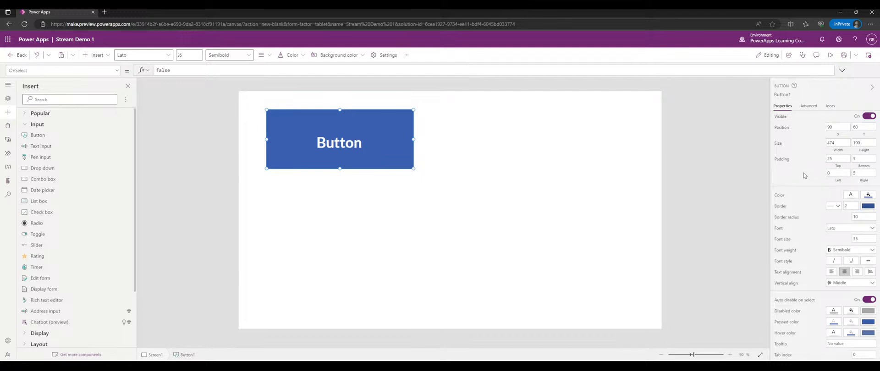
pyautogui.click(832, 159)
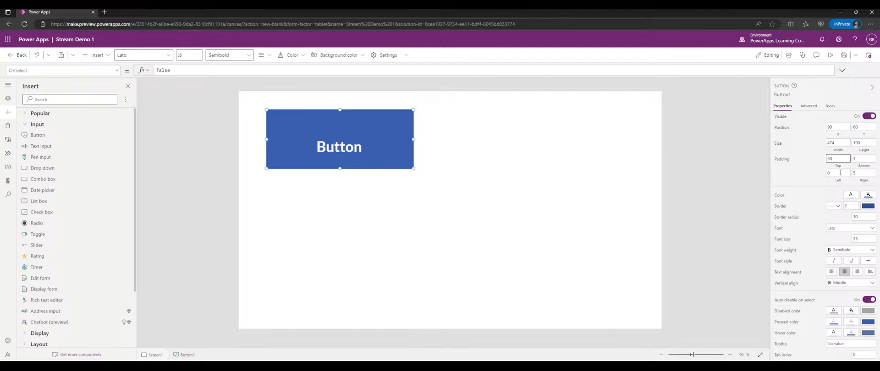
pyautogui.click(808, 168)
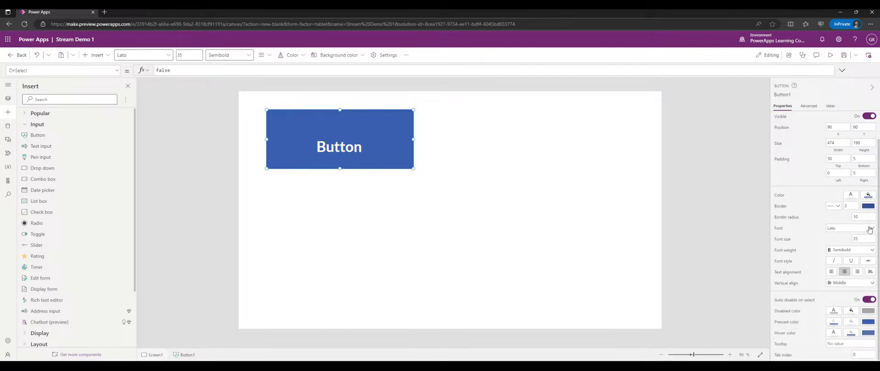
# - Move the button to 0, 0, shrink it to 207 by 113, and add a text input below
pyautogui.click(117, 71)
pyautogui.click(117, 71)
pyautogui.click(324, 137)
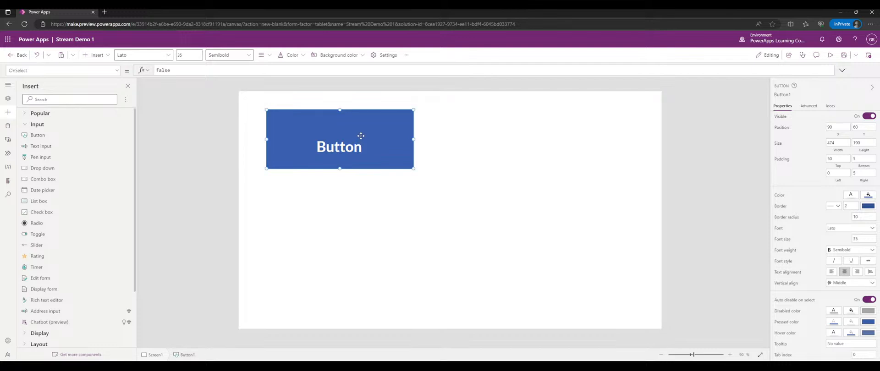
pyautogui.moveTo(360, 136); pyautogui.dragTo(332, 116)
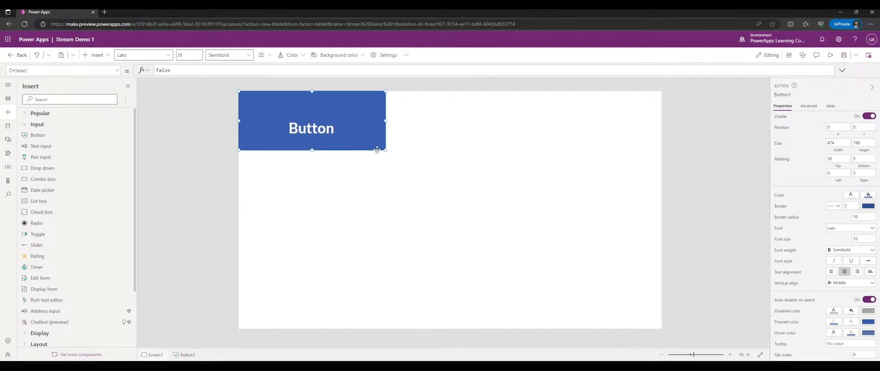
pyautogui.moveTo(385, 149); pyautogui.dragTo(306, 156)
pyautogui.click(103, 146)
# - Try Multiline, then set TextInput2's Mode to Password and resize it to 490 by 54
pyautogui.moveTo(357, 163); pyautogui.dragTo(407, 191)
pyautogui.moveTo(332, 190); pyautogui.dragTo(332, 169)
pyautogui.click(834, 165)
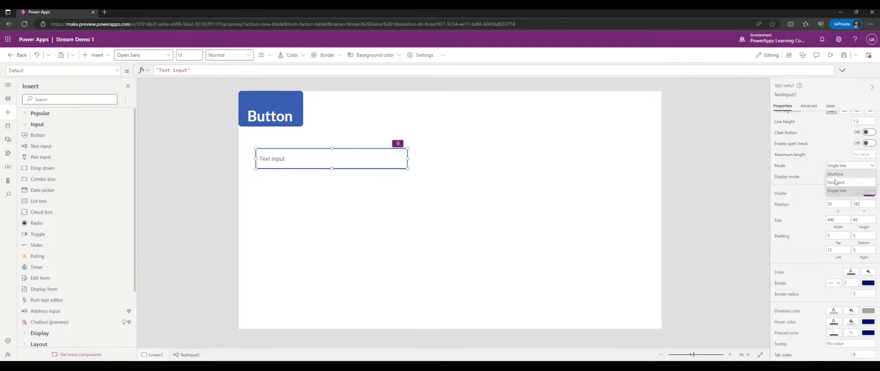
pyautogui.click(835, 174)
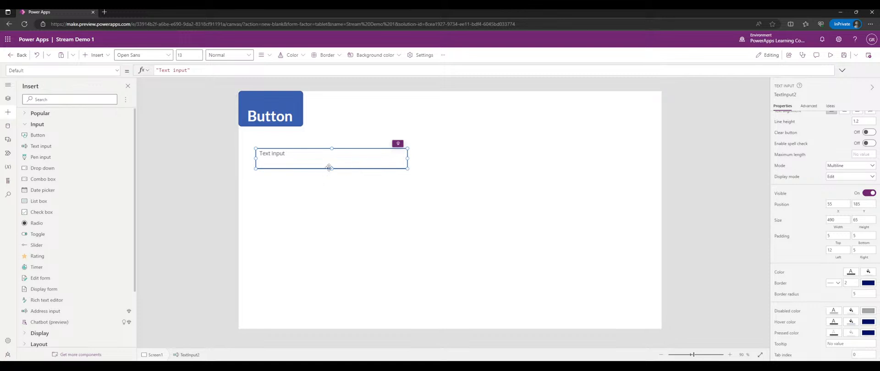
pyautogui.moveTo(328, 169); pyautogui.dragTo(332, 223)
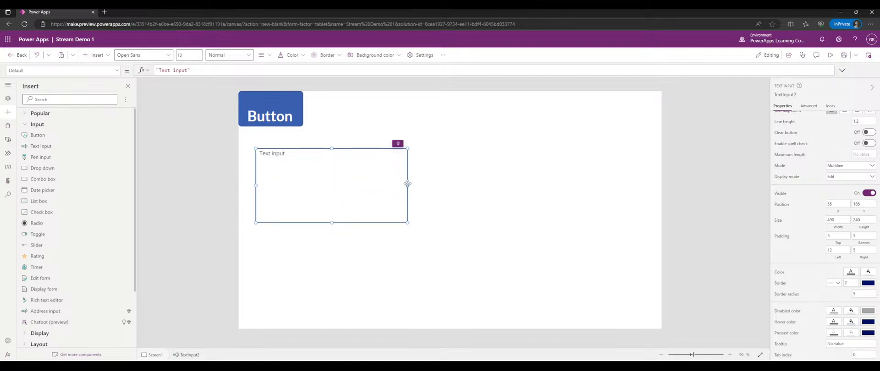
pyautogui.click(832, 166)
pyautogui.click(834, 184)
pyautogui.moveTo(331, 223); pyautogui.dragTo(330, 158)
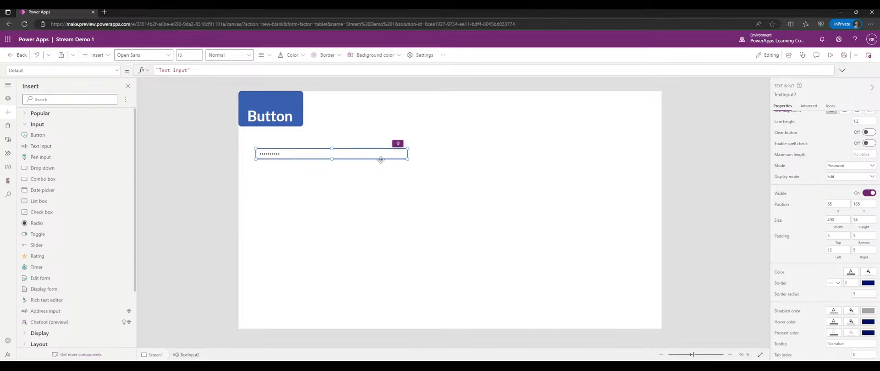
pyautogui.moveTo(333, 160); pyautogui.dragTo(332, 166)
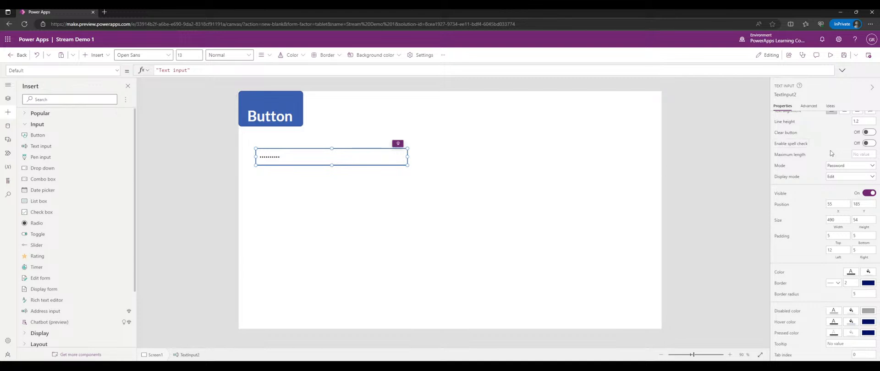
# - Switch the text input to Single line mode and widen it to 598
pyautogui.click(847, 165)
pyautogui.click(831, 190)
pyautogui.scroll(3, 799, 167)
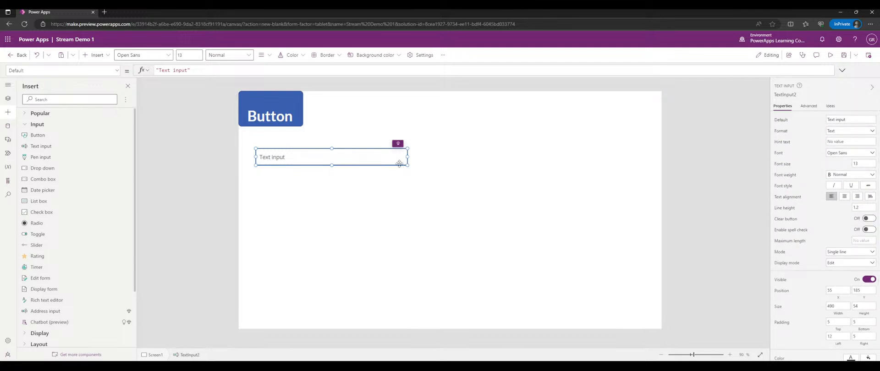
pyautogui.moveTo(405, 163); pyautogui.dragTo(439, 164)
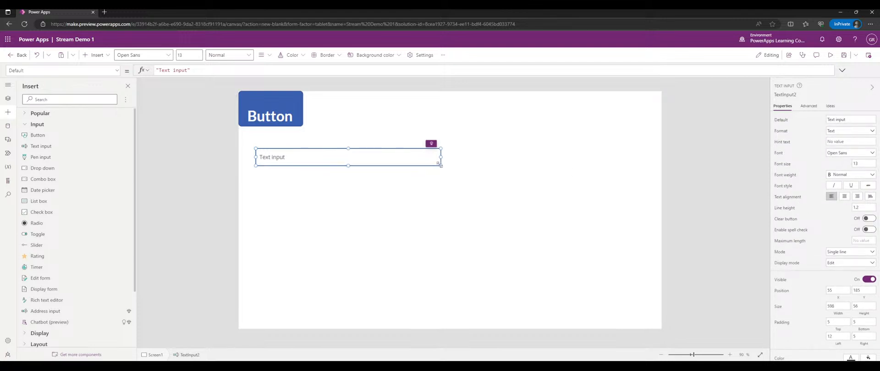
# - Set the text input's font to Segoe UI, trying Bold before returning the weight to Normal
pyautogui.click(843, 153)
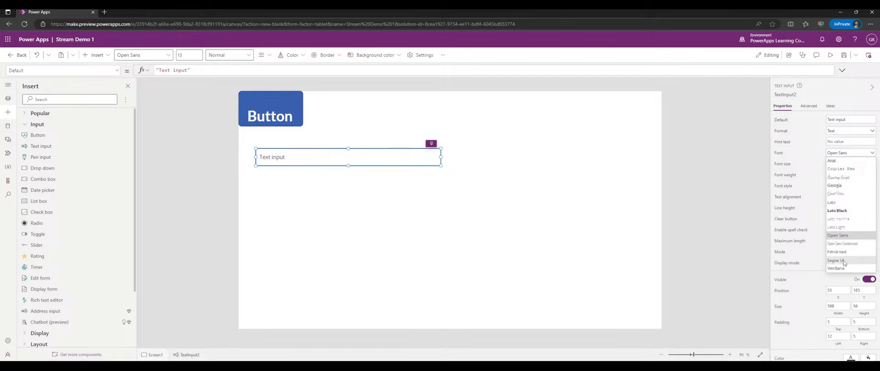
pyautogui.click(844, 260)
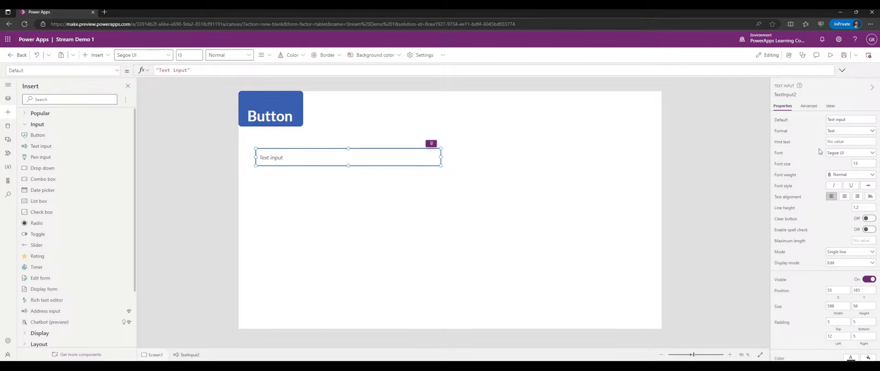
pyautogui.click(840, 174)
pyautogui.click(843, 187)
pyautogui.click(841, 174)
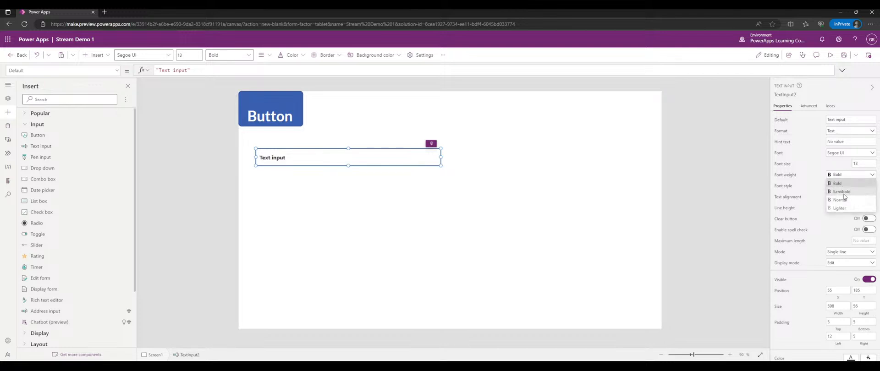
pyautogui.click(844, 203)
# - Try italic, underline and strikethrough on the text, turning each back off
pyautogui.scroll(-1, 816, 203)
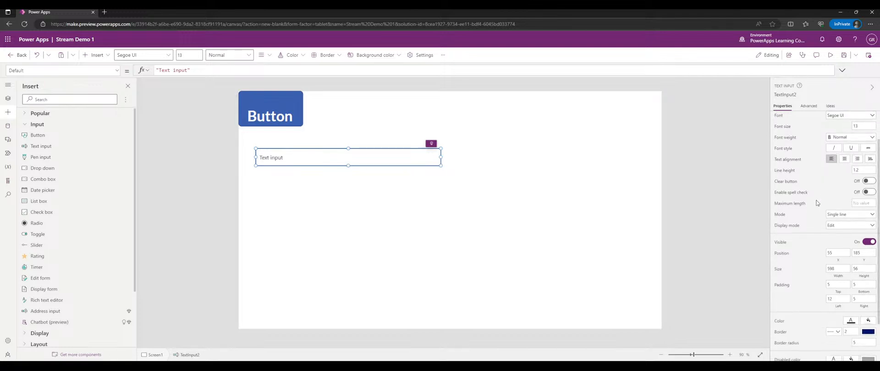
pyautogui.click(833, 148)
pyautogui.click(850, 148)
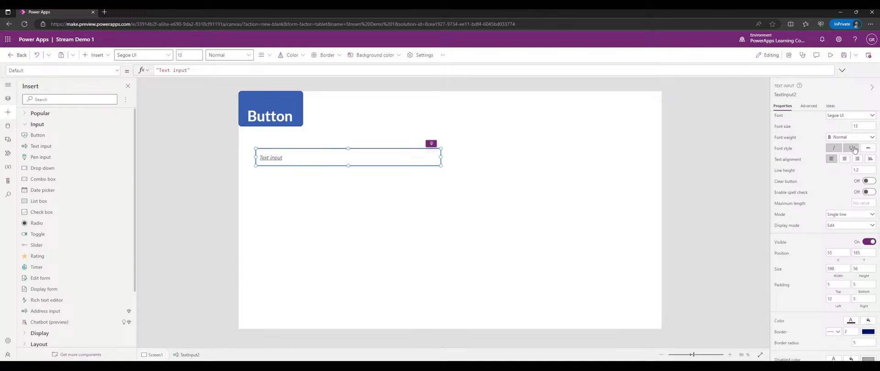
pyautogui.click(867, 148)
pyautogui.click(853, 149)
pyautogui.click(867, 147)
pyautogui.click(833, 148)
# - Turn on the text input's Clear button, toggling spell check on and back off
pyautogui.click(871, 182)
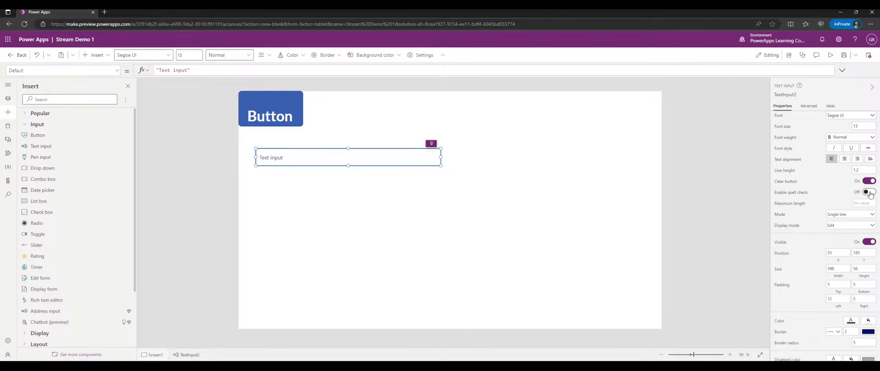
pyautogui.click(869, 193)
pyautogui.click(867, 197)
pyautogui.click(861, 203)
# - Set Maximum length to 10, then test typing into the input in preview before closing it
pyautogui.write('10')
pyautogui.click(830, 55)
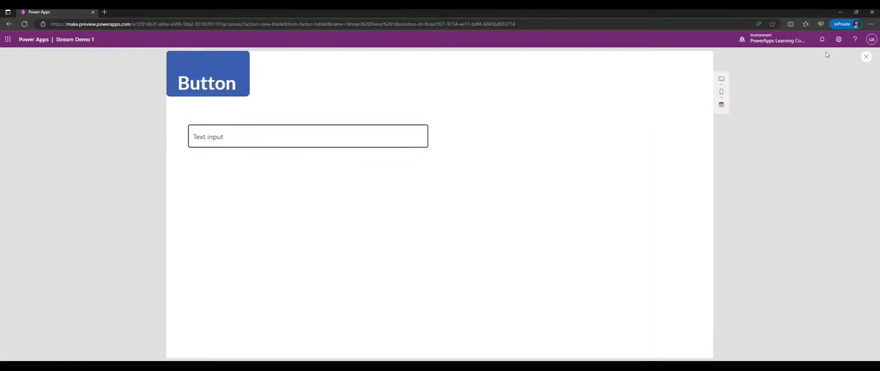
pyautogui.click(271, 141)
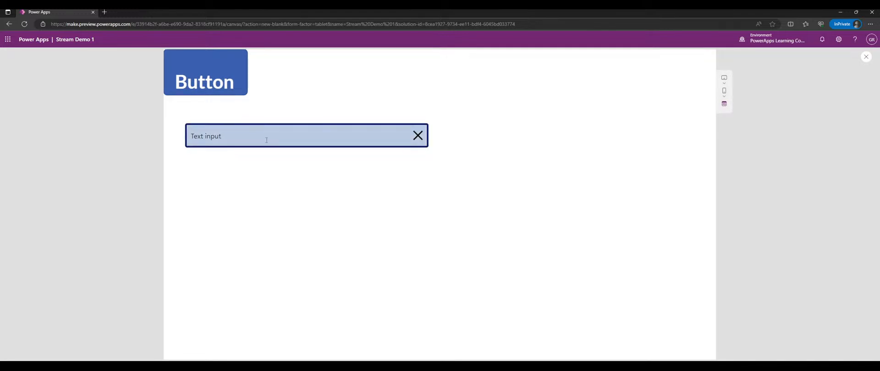
pyautogui.press('BackSpace')
pyautogui.press('BackSpace')
pyautogui.press('BackSpace')
pyautogui.press('BackSpace')
pyautogui.press('BackSpace')
pyautogui.press('BackSpace')
pyautogui.press('BackSpace')
pyautogui.press('BackSpace')
pyautogui.press('BackSpace')
pyautogui.write('alk;sdf;la')
pyautogui.press('BackSpace')
pyautogui.press('BackSpace')
pyautogui.press('BackSpace')
pyautogui.press('BackSpace')
pyautogui.press('BackSpace')
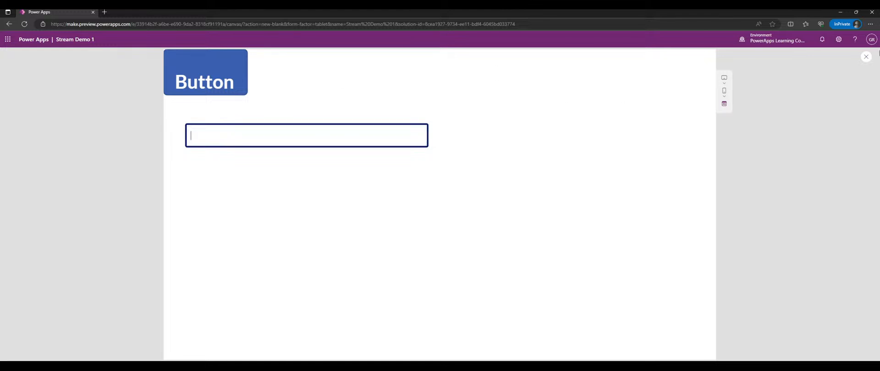
pyautogui.click(865, 57)
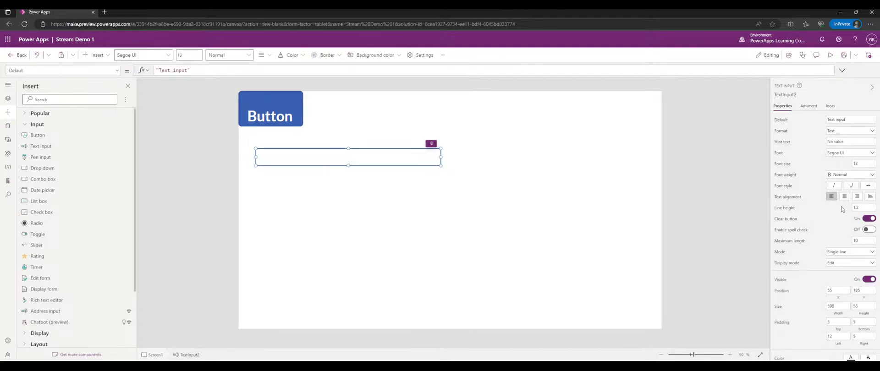
# - Turn the text input's Visible property off and select the screen
pyautogui.scroll(-2, 838, 206)
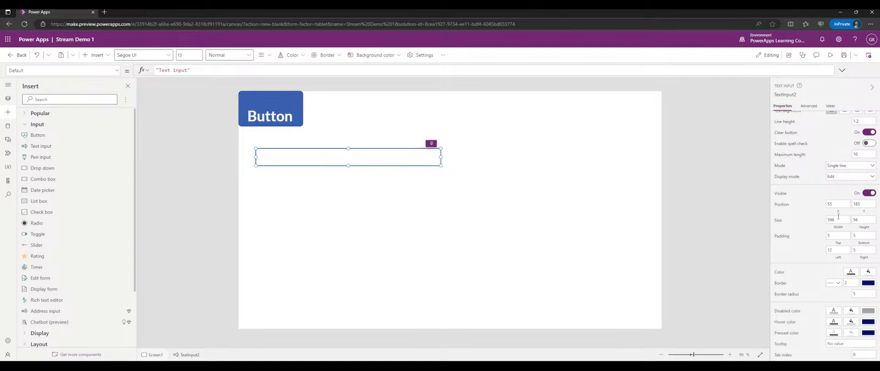
pyautogui.click(865, 193)
pyautogui.click(599, 214)
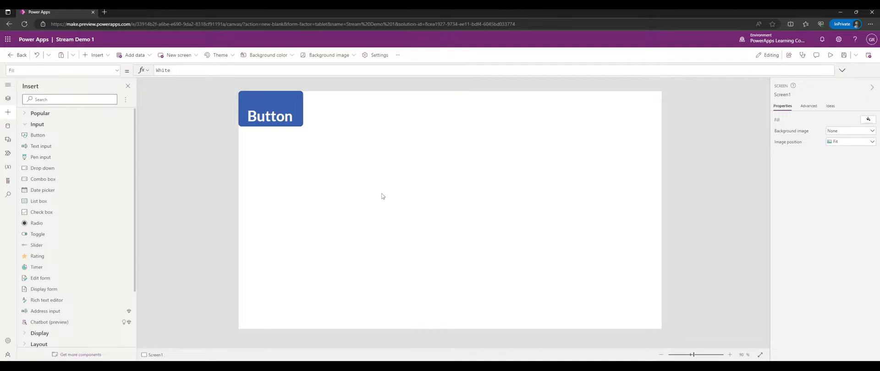
# - Show the Tree view and select TextInput2 among the screen's controls
pyautogui.click(8, 98)
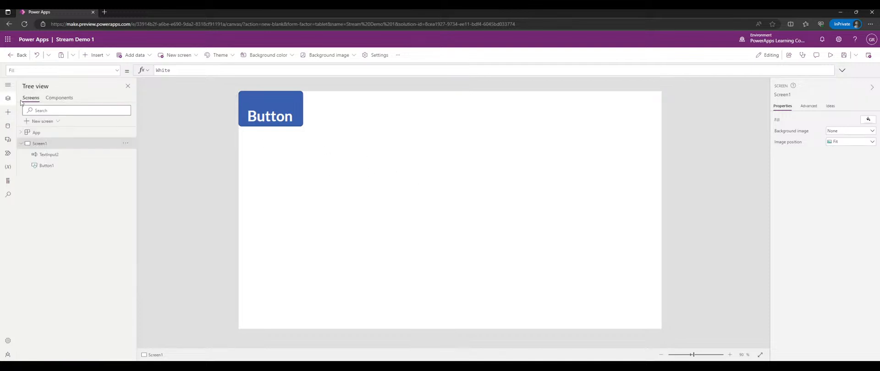
pyautogui.click(57, 165)
pyautogui.click(62, 156)
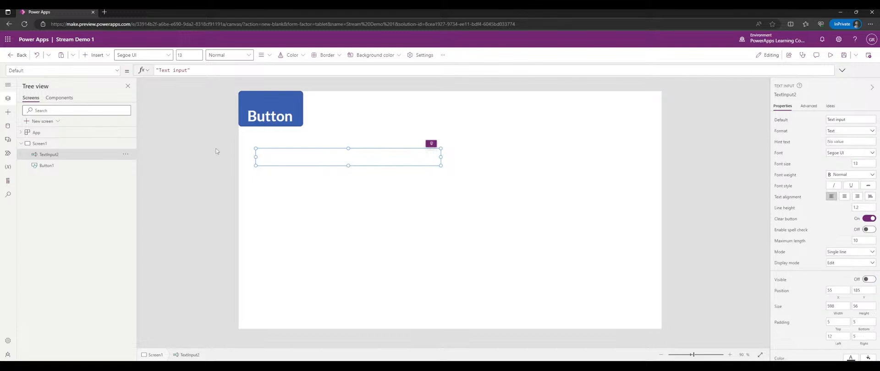
pyautogui.click(73, 154)
pyautogui.click(79, 165)
pyautogui.click(95, 156)
# - Make the text input visible again and drag it beside the Button at 259, 28
pyautogui.click(869, 279)
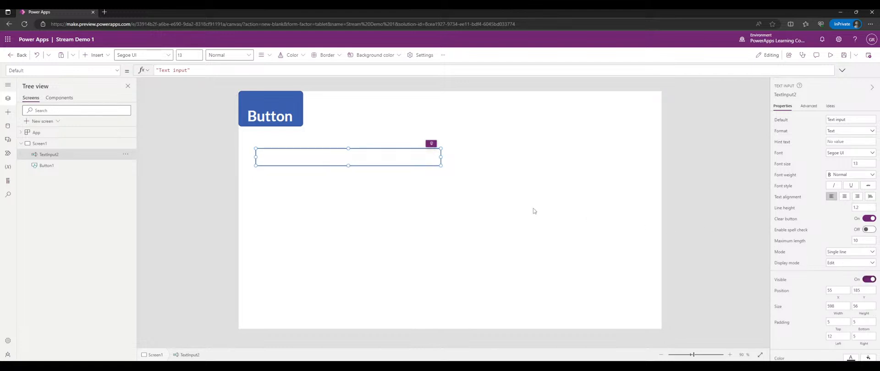
pyautogui.moveTo(271, 153); pyautogui.dragTo(348, 108)
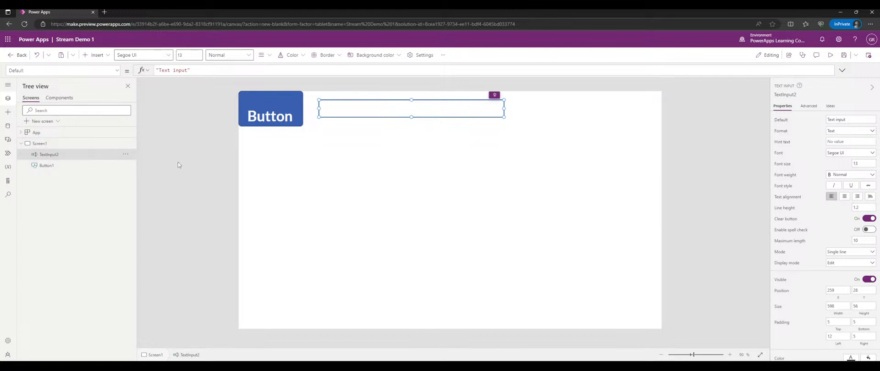
pyautogui.doubleClick(44, 143)
pyautogui.click(49, 154)
pyautogui.click(45, 143)
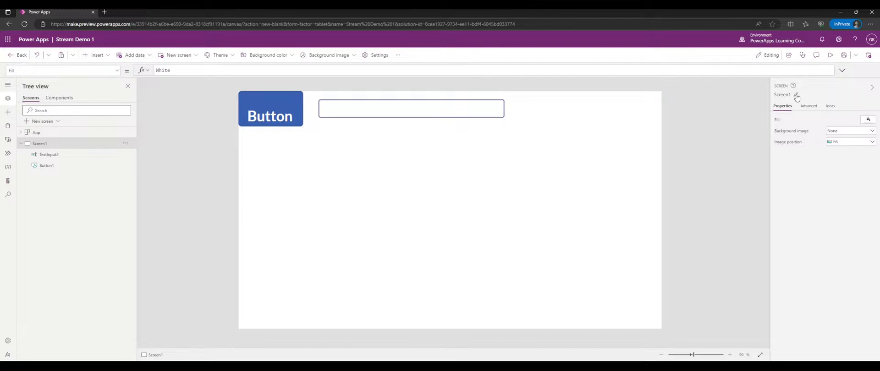
# - Try Rename from Screen1's context menu in the Tree view, cancelling it twice
pyautogui.rightClick(66, 149)
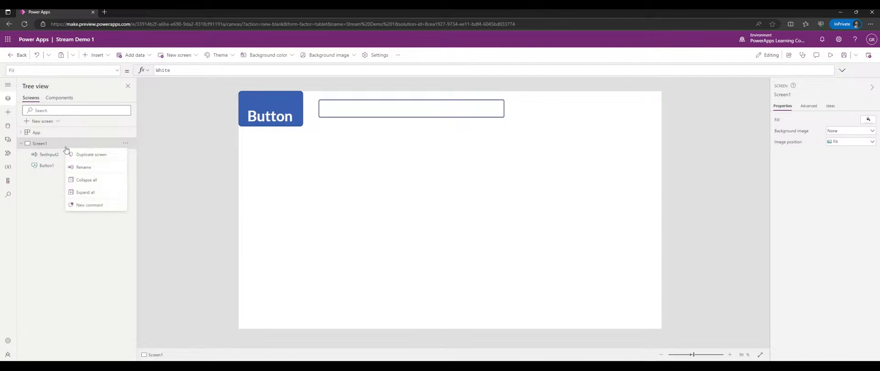
pyautogui.click(85, 167)
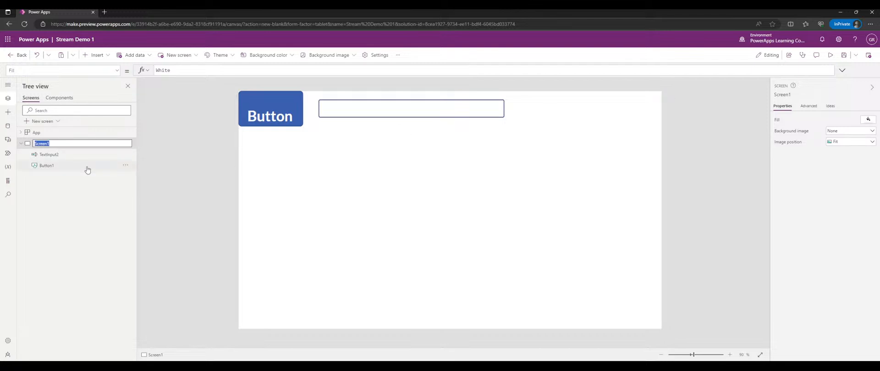
pyautogui.click(80, 179)
pyautogui.click(127, 146)
pyautogui.click(147, 167)
pyautogui.click(74, 199)
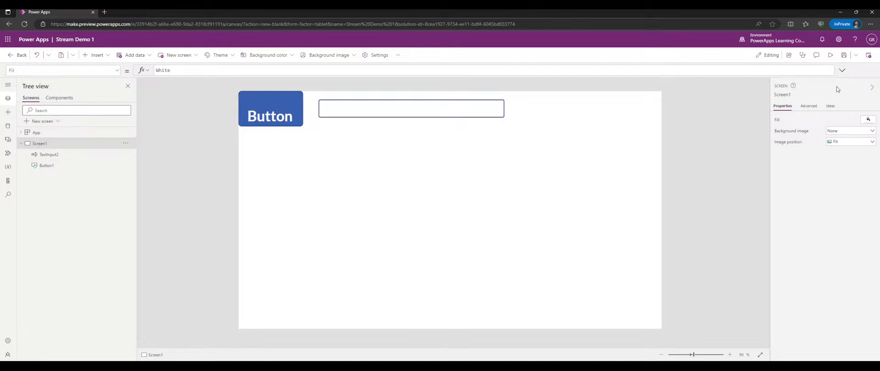
# - Open Screen1's rename box by double-clicking it in the Tree view
pyautogui.click(792, 94)
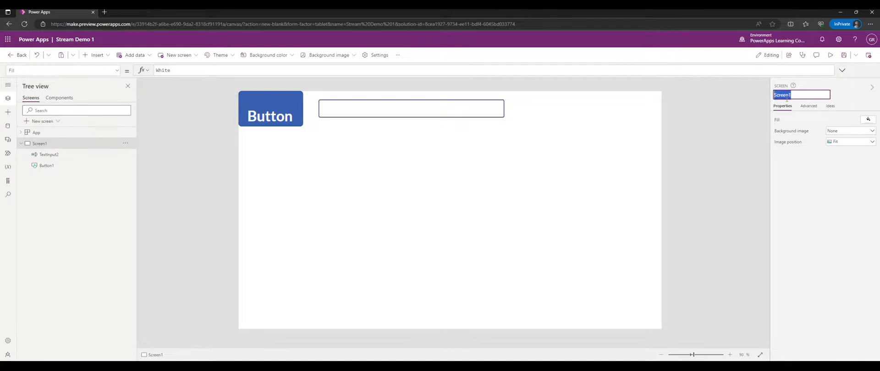
pyautogui.press('F1')
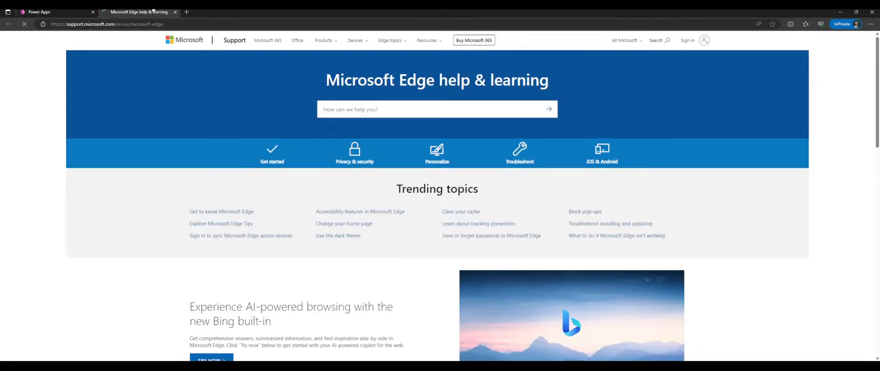
pyautogui.click(175, 12)
pyautogui.click(794, 95)
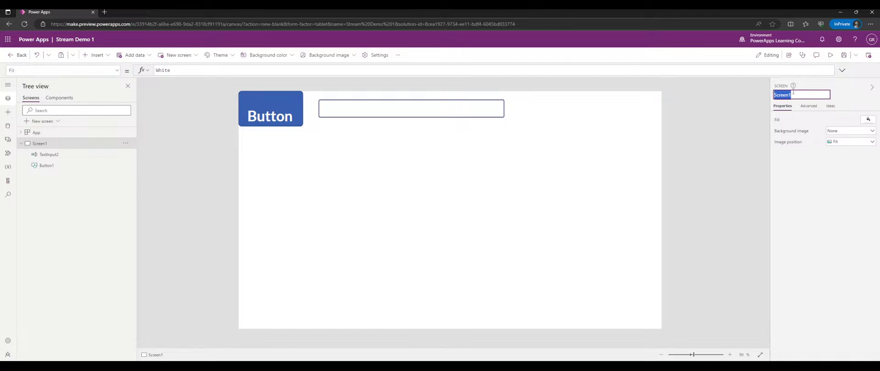
pyautogui.doubleClick(43, 144)
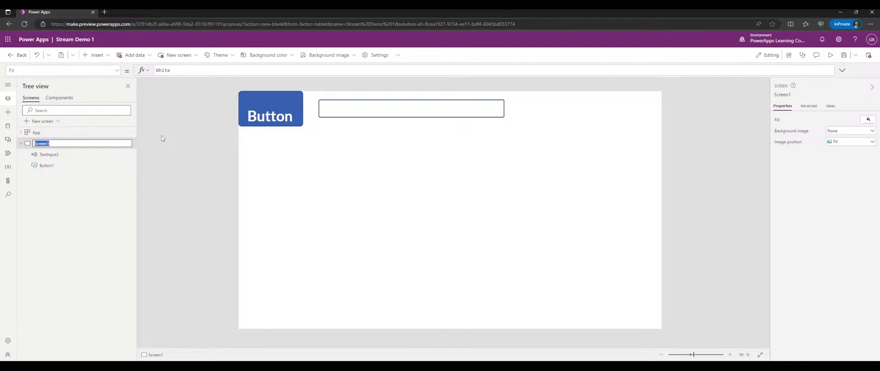
# - Rename TextInput2 to txtDemoTextBox in the Tree view
pyautogui.doubleClick(64, 157)
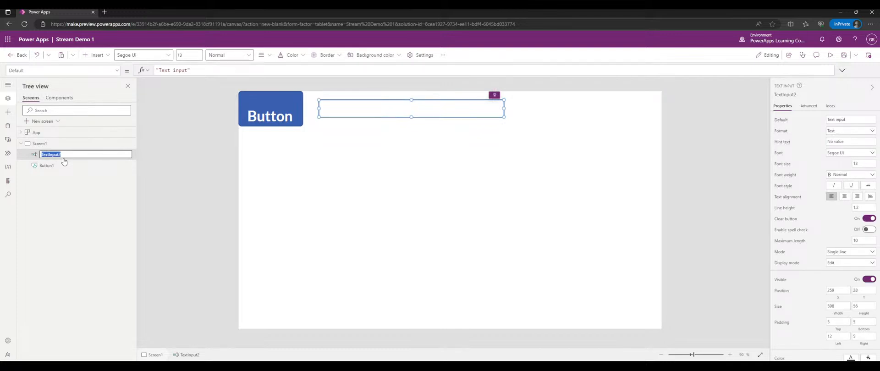
pyautogui.write('txtDe')
pyautogui.write('moTextBox')
pyautogui.press('Return')
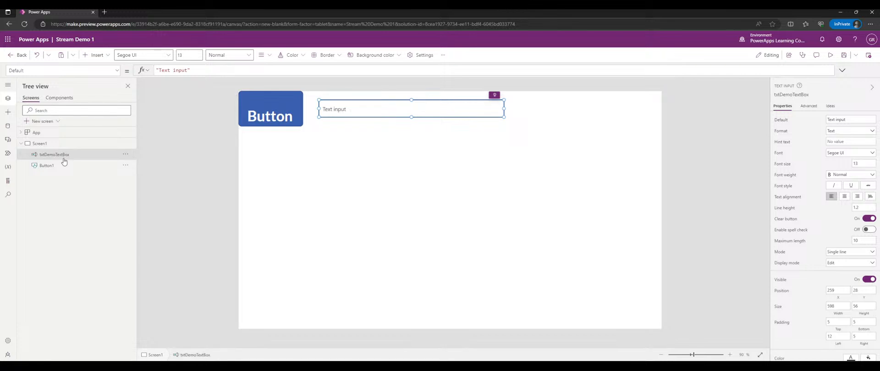
# - Rename Button1 to btnDemoButton
pyautogui.click(61, 163)
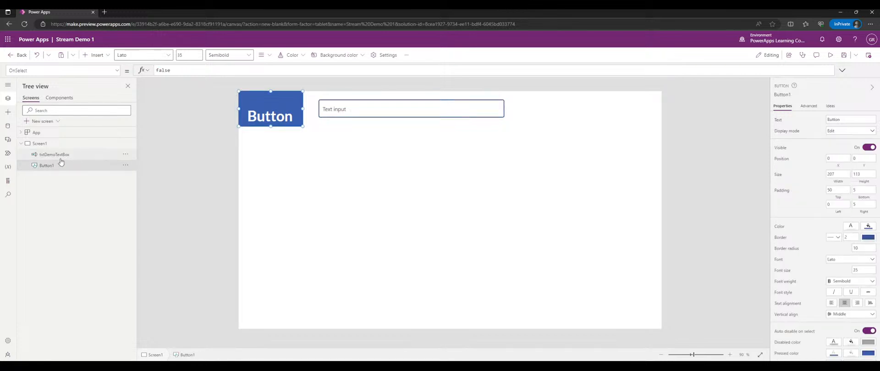
pyautogui.click(61, 156)
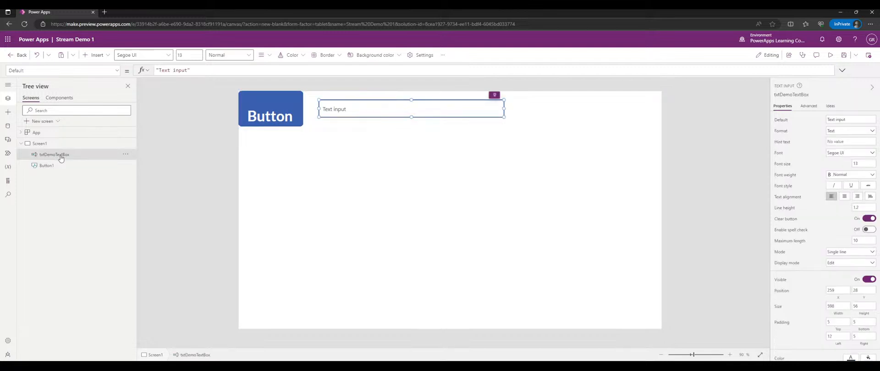
pyautogui.doubleClick(51, 167)
pyautogui.write('btn')
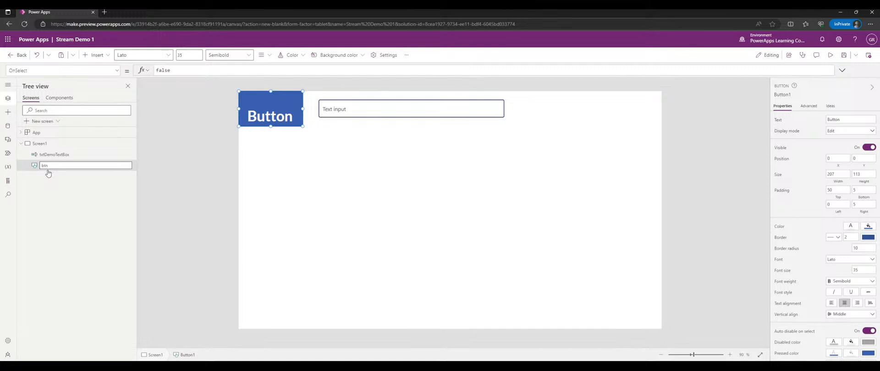
pyautogui.write('DemoButton')
pyautogui.press('Return')
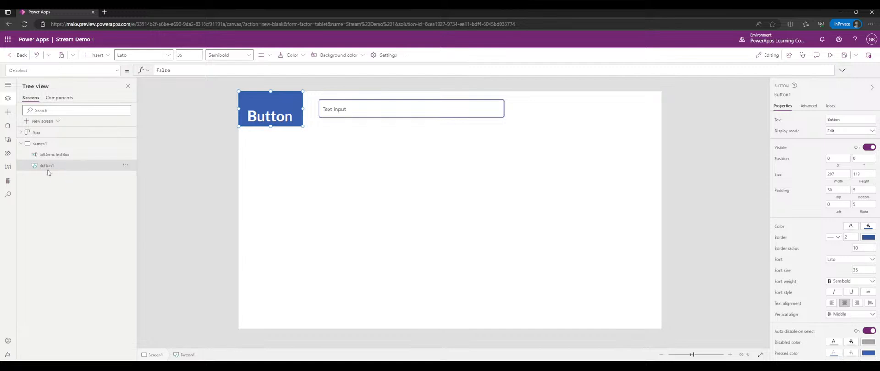
# - Rename Screen1 to scrDemoScreen in the Tree view
pyautogui.doubleClick(70, 145)
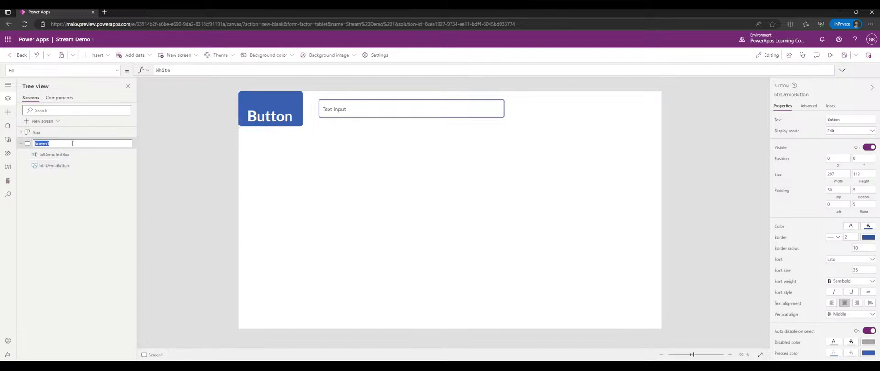
pyautogui.click(71, 194)
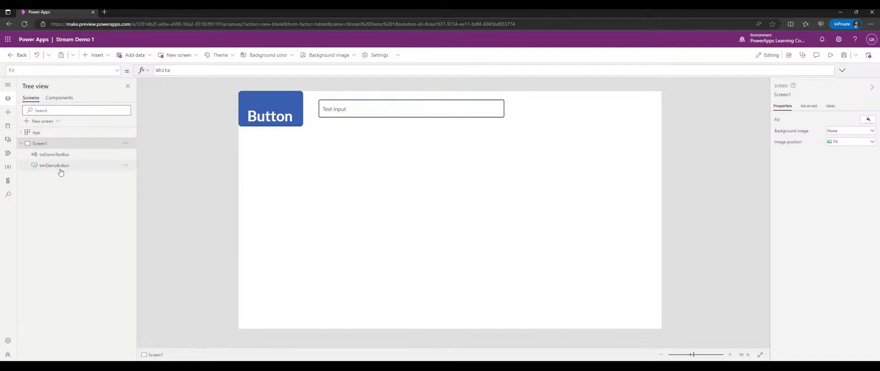
pyautogui.doubleClick(64, 144)
pyautogui.write('scrDem')
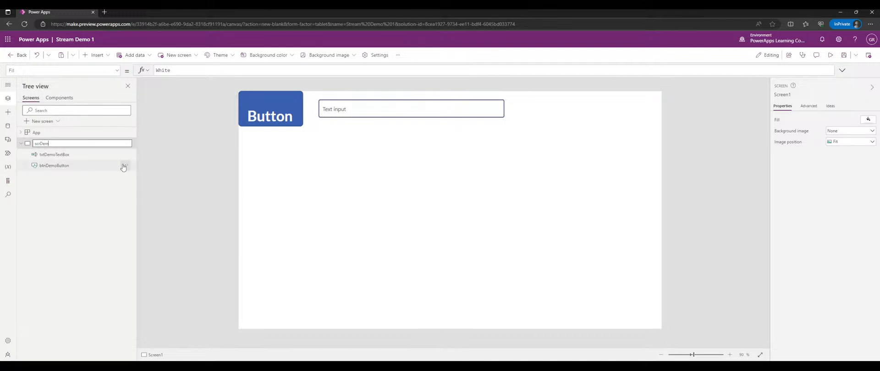
pyautogui.write('oScreen')
pyautogui.press('Return')
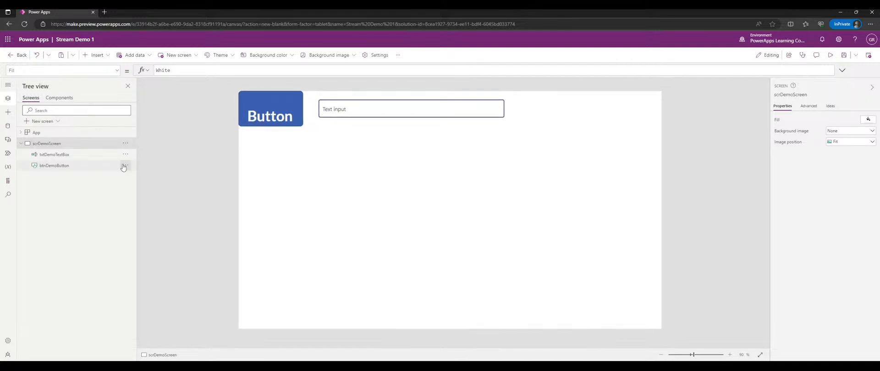
# - Change the screen's name from scrDemoScreen to 'Demo Screen'
pyautogui.doubleClick(63, 145)
pyautogui.write('D')
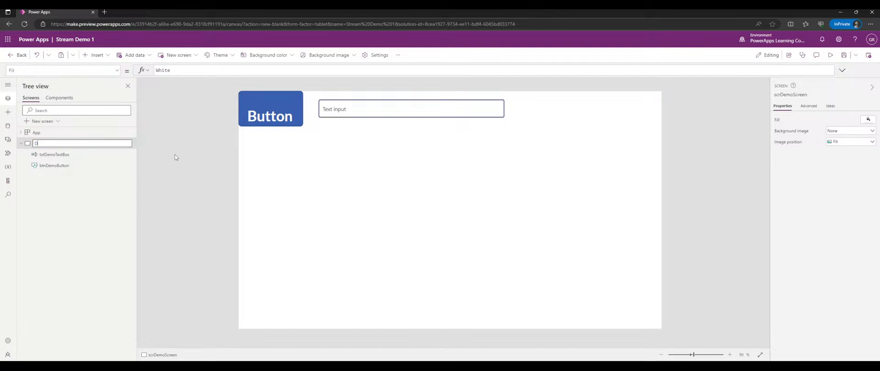
pyautogui.write('emo Screen')
pyautogui.press('Return')
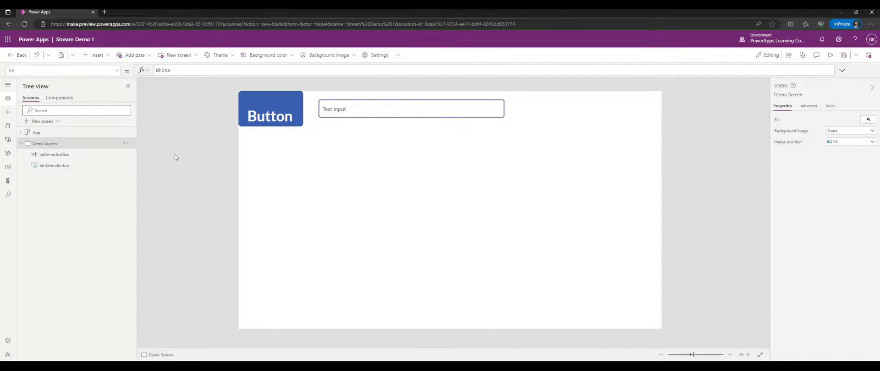
# - Stretch the text input down to a height of 246
pyautogui.click(384, 101)
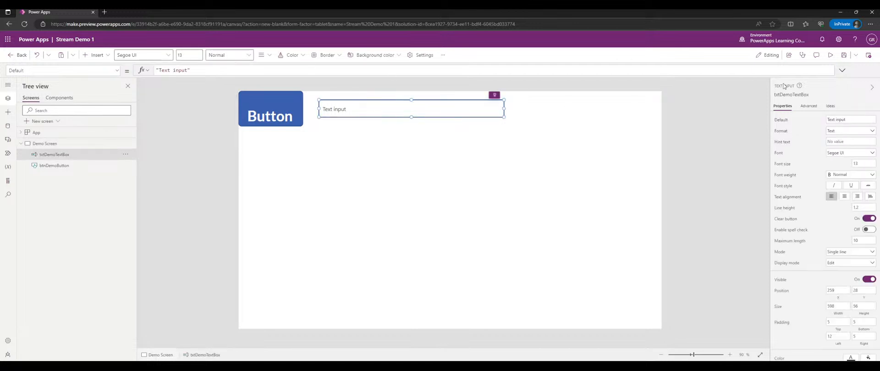
pyautogui.click(829, 54)
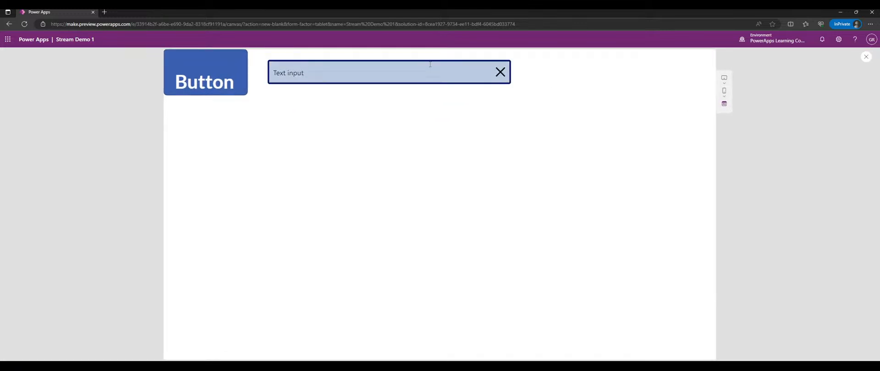
pyautogui.click(866, 56)
pyautogui.click(475, 105)
pyautogui.moveTo(411, 117); pyautogui.dragTo(412, 175)
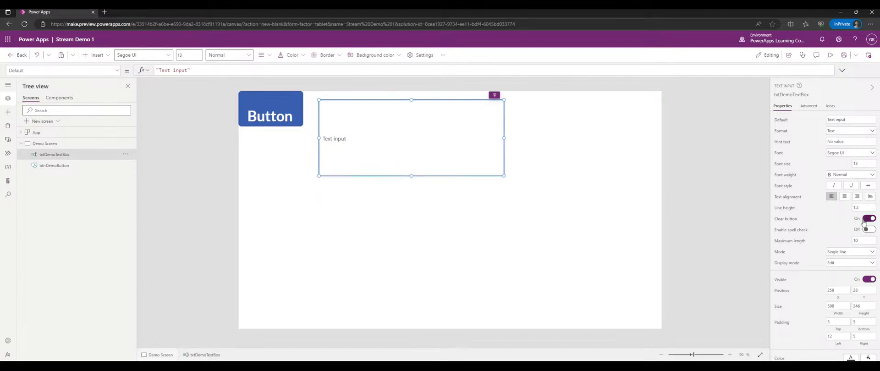
# - In preview, type 'asdfasdf' into the text box and clear it with the X
pyautogui.click(830, 55)
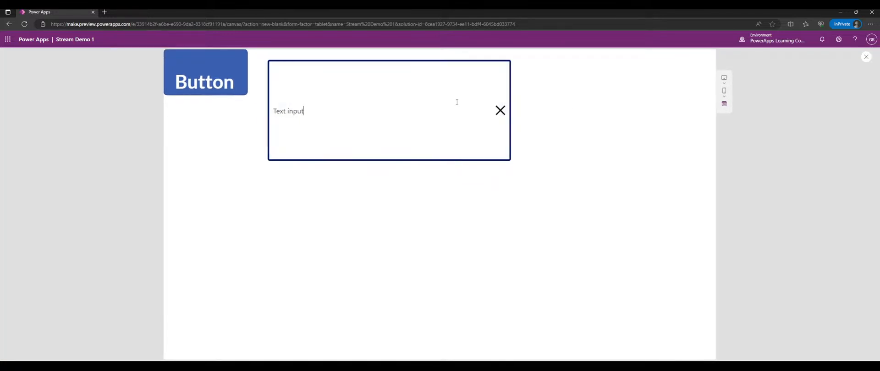
pyautogui.hotkey('ctrl', 'a')
pyautogui.hotkey('ctrl', 'd')
pyautogui.write('d')
pyautogui.click(339, 104)
pyautogui.write('asdfasdf')
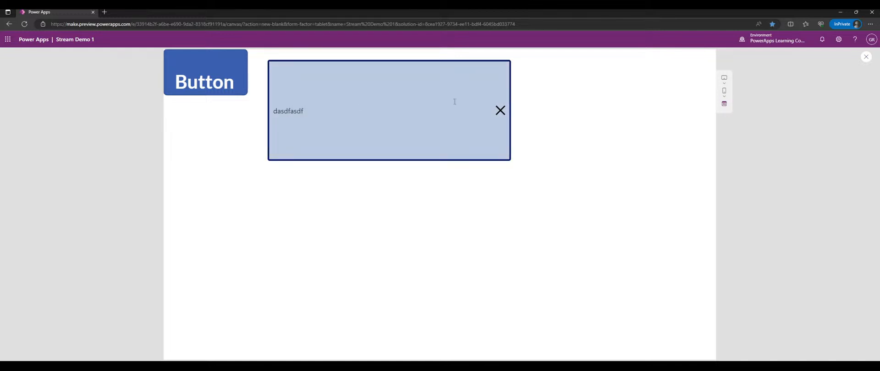
pyautogui.click(498, 110)
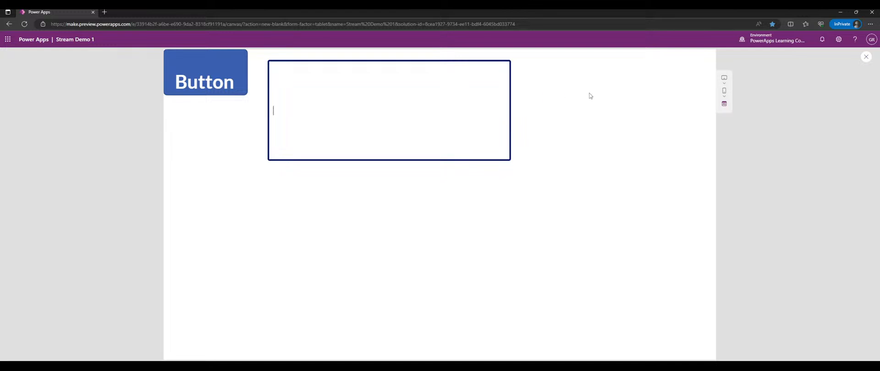
pyautogui.click(866, 57)
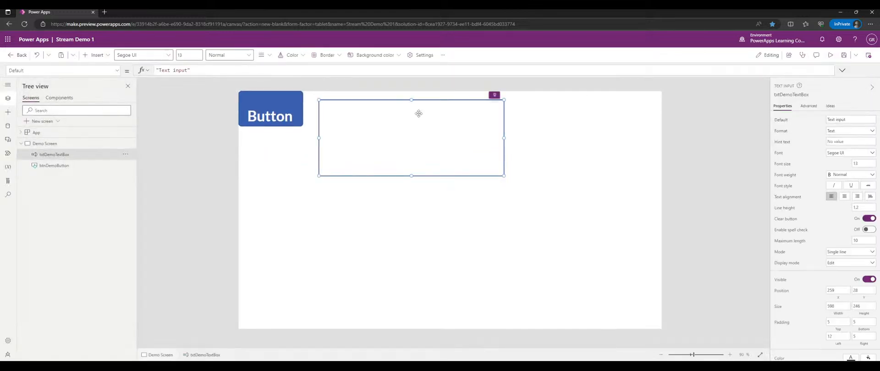
# - Switch the text input's Mode to Multiline
pyautogui.click(858, 237)
pyautogui.click(836, 254)
pyautogui.click(839, 262)
# - Move the text box beside the button and shrink it to 286 by 113
pyautogui.moveTo(442, 145); pyautogui.dragTo(432, 137)
pyautogui.moveTo(401, 168); pyautogui.dragTo(401, 126)
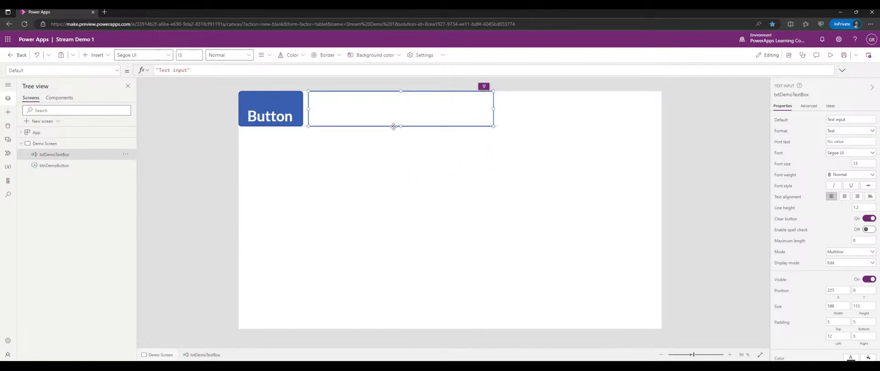
pyautogui.moveTo(493, 109); pyautogui.dragTo(397, 114)
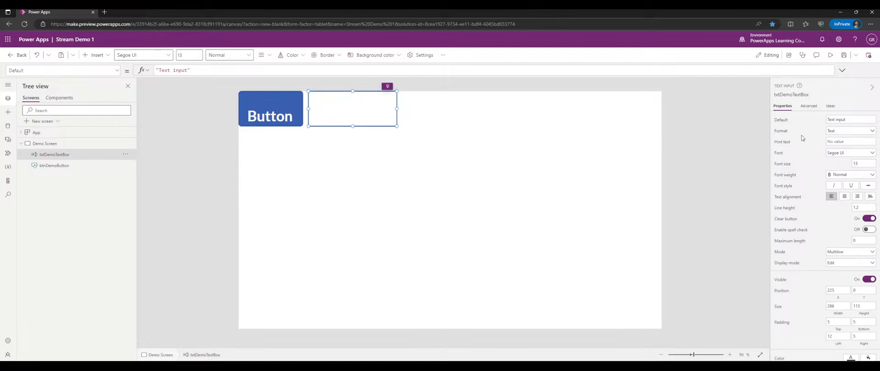
# - Set the text box font size to 10 and try it in preview
pyautogui.click(854, 162)
pyautogui.click(830, 54)
pyautogui.click(329, 72)
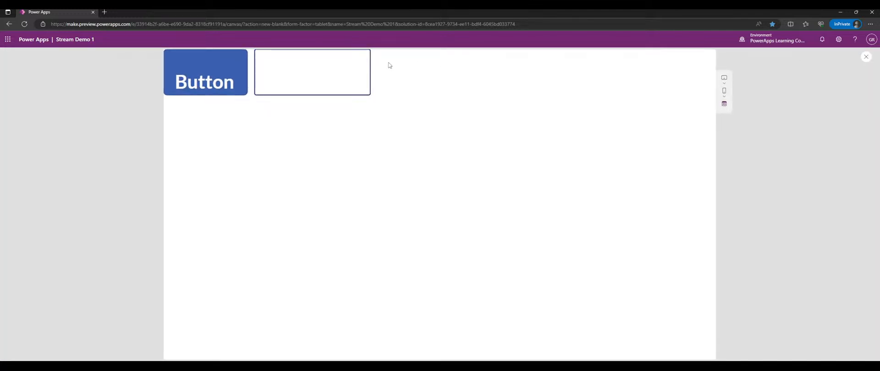
pyautogui.click(864, 57)
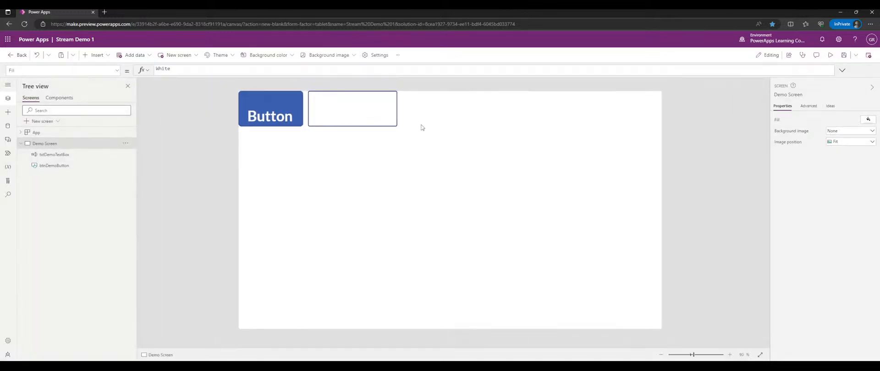
# - Set Maximum length to 1024 and test typing in preview
pyautogui.click(362, 108)
pyautogui.click(853, 241)
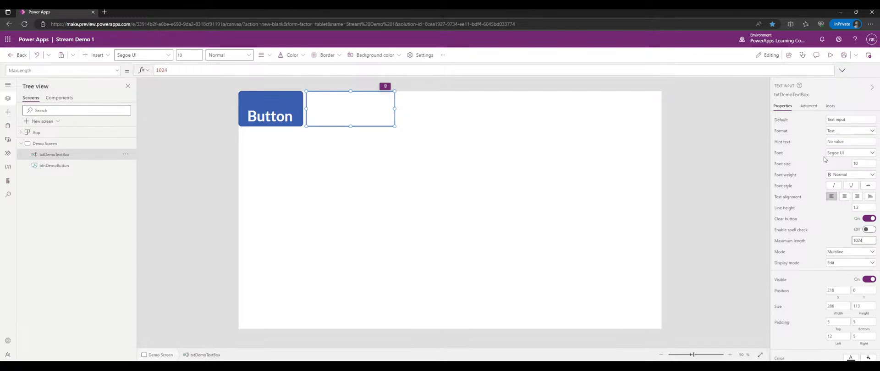
pyautogui.click(830, 55)
pyautogui.click(325, 71)
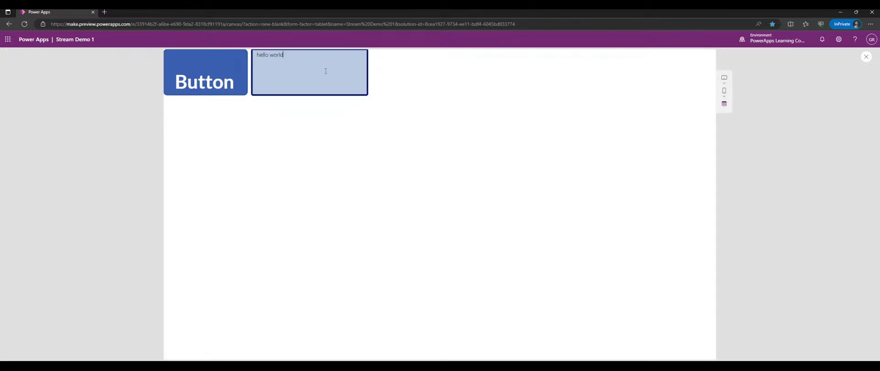
pyautogui.click(866, 57)
# - Reselect the text input and look through its properties
pyautogui.click(341, 108)
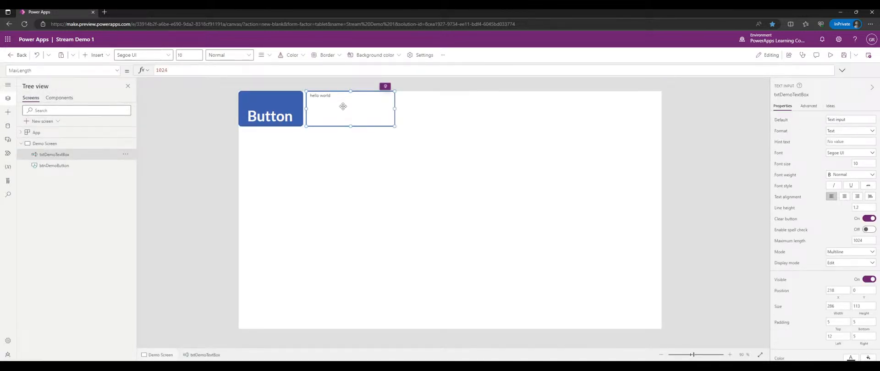
pyautogui.scroll(-1, 780, 161)
pyautogui.scroll(-1, 780, 162)
pyautogui.scroll(3, 801, 154)
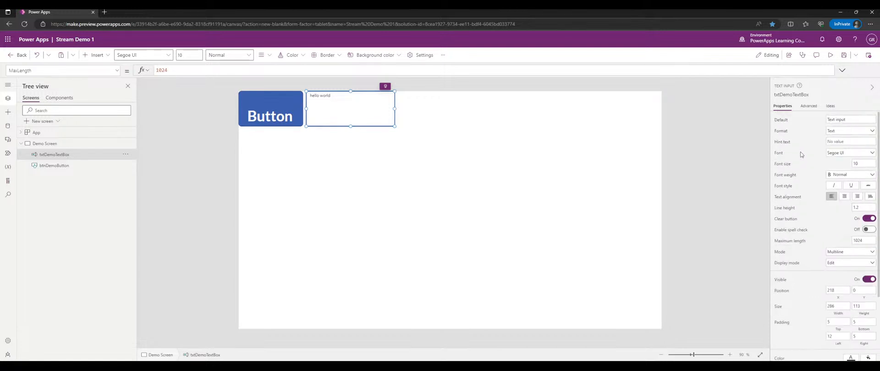
# - Insert a pen input and place it right of the text box
pyautogui.click(482, 167)
pyautogui.click(9, 112)
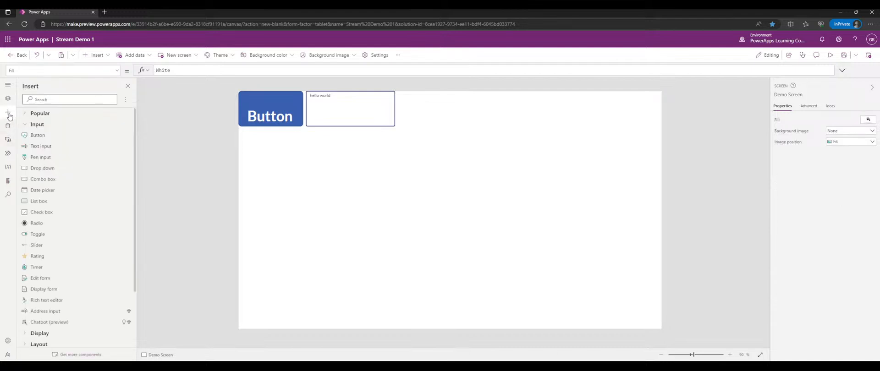
pyautogui.click(56, 158)
pyautogui.moveTo(299, 148); pyautogui.dragTo(448, 136)
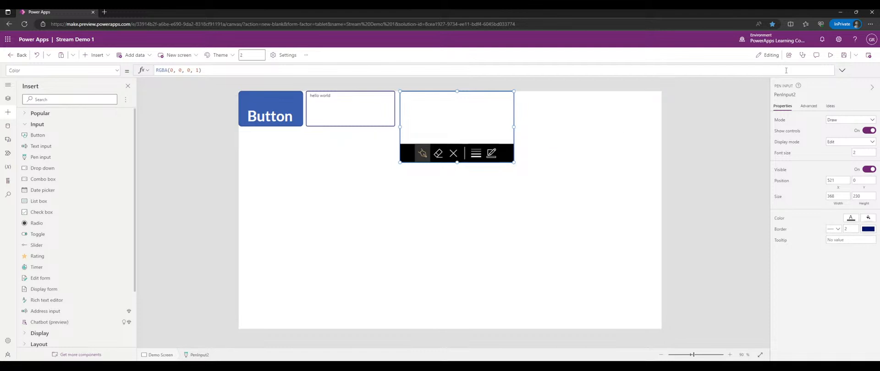
# - In preview, draw freehand strokes in the pen input and switch to thicker ink
pyautogui.click(830, 55)
pyautogui.moveTo(399, 72)
pyautogui.mouseDown()
pyautogui.moveTo(453, 80)
pyautogui.moveTo(458, 90)
pyautogui.moveTo(446, 88)
pyautogui.mouseUp()
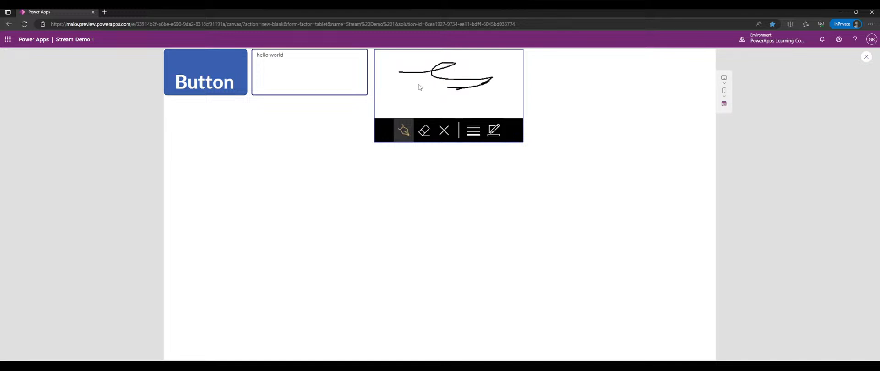
pyautogui.moveTo(394, 100)
pyautogui.mouseDown()
pyautogui.moveTo(421, 88)
pyautogui.moveTo(480, 101)
pyautogui.moveTo(494, 101)
pyautogui.moveTo(492, 93)
pyautogui.mouseUp()
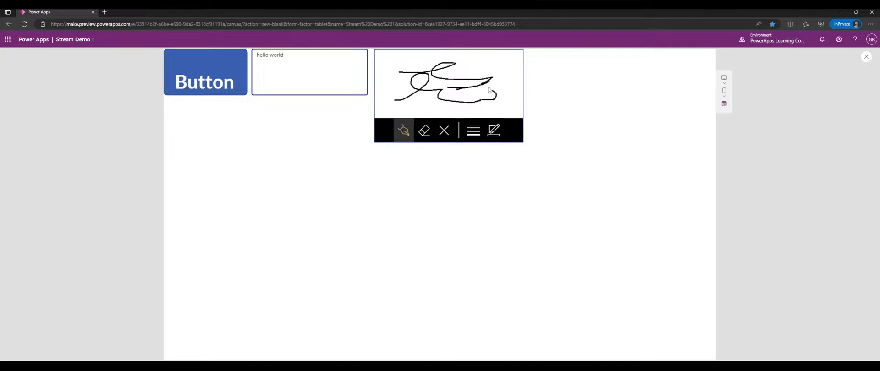
pyautogui.click(475, 131)
pyautogui.click(472, 107)
pyautogui.moveTo(492, 67); pyautogui.dragTo(508, 95)
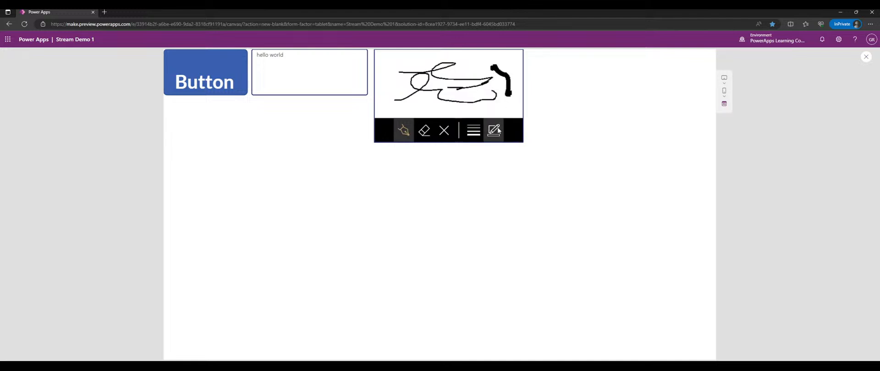
# - Switch the ink to blue, clear the pen input, and draw new blue strokes
pyautogui.click(498, 132)
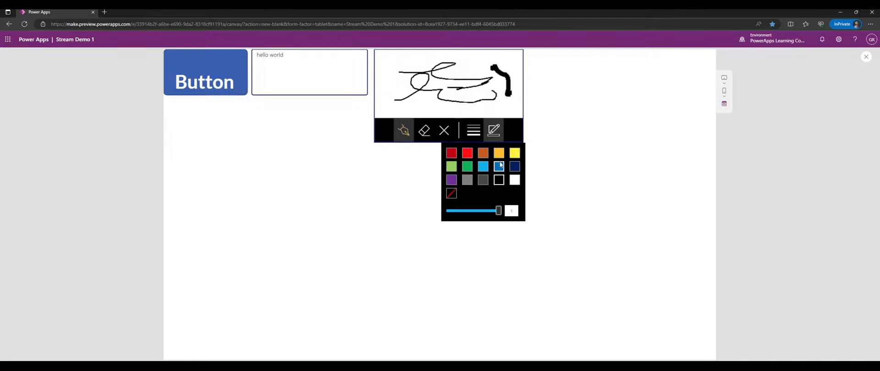
pyautogui.click(499, 180)
pyautogui.click(444, 133)
pyautogui.moveTo(440, 90)
pyautogui.mouseDown()
pyautogui.moveTo(461, 79)
pyautogui.moveTo(468, 96)
pyautogui.mouseUp()
pyautogui.moveTo(389, 99); pyautogui.dragTo(413, 85)
pyautogui.moveTo(479, 95); pyautogui.dragTo(493, 95)
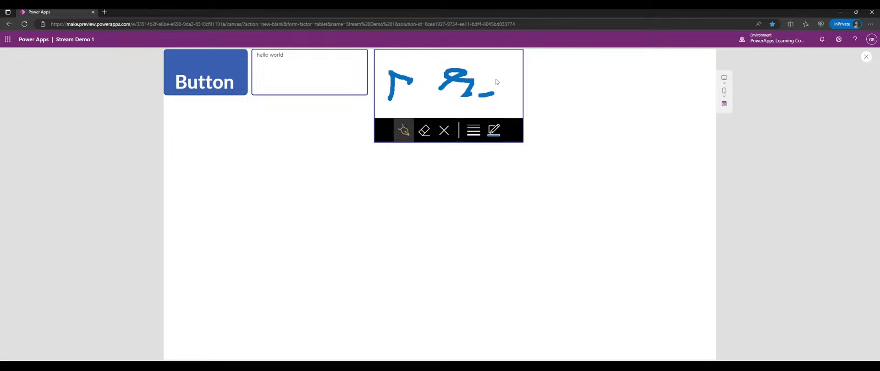
pyautogui.moveTo(475, 62)
pyautogui.mouseDown()
pyautogui.moveTo(403, 81)
pyautogui.moveTo(423, 64)
pyautogui.moveTo(444, 98)
pyautogui.moveTo(473, 72)
pyautogui.moveTo(505, 90)
pyautogui.mouseUp()
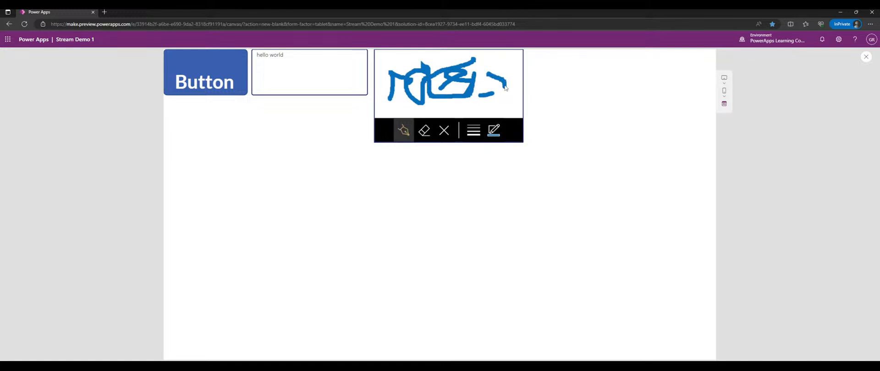
# - Add an image control from Media to the right of the pen input
pyautogui.click(866, 57)
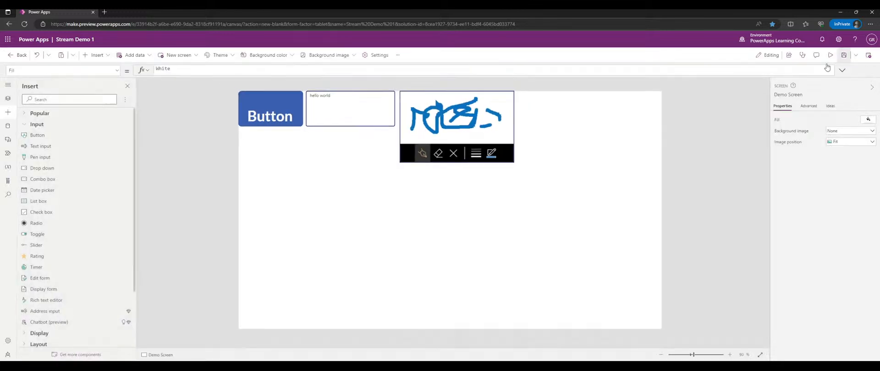
pyautogui.click(477, 110)
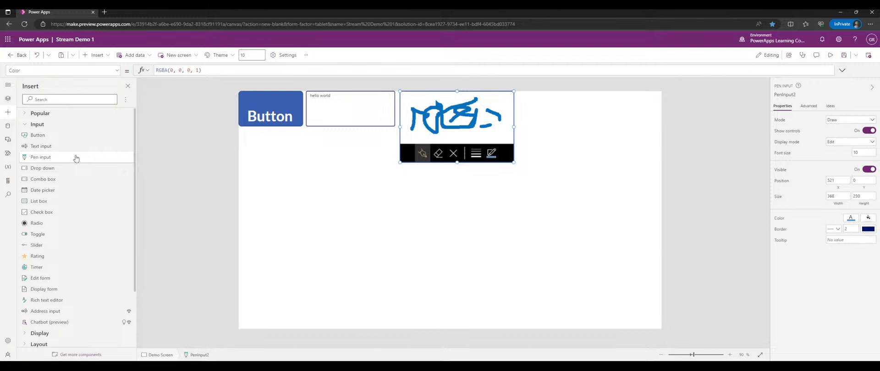
pyautogui.scroll(-3, 76, 158)
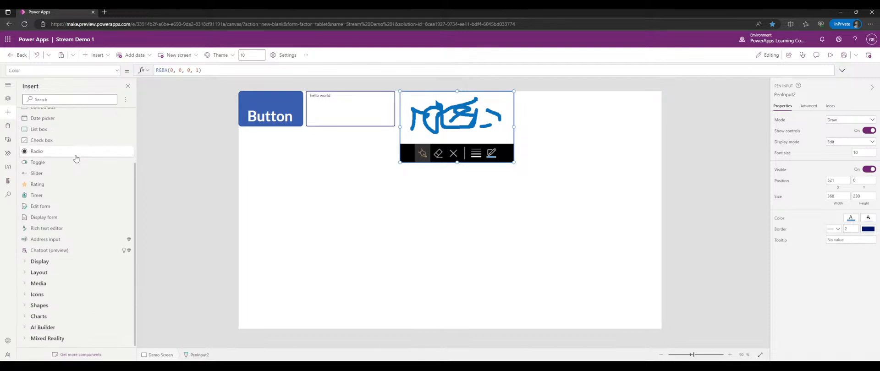
pyautogui.click(45, 261)
pyautogui.scroll(-1, 51, 280)
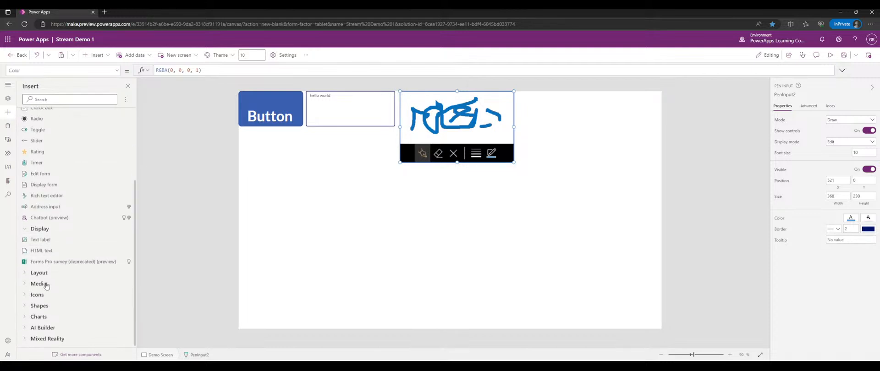
pyautogui.click(50, 283)
pyautogui.moveTo(51, 298); pyautogui.dragTo(597, 162)
pyautogui.click(555, 129)
pyautogui.click(547, 117)
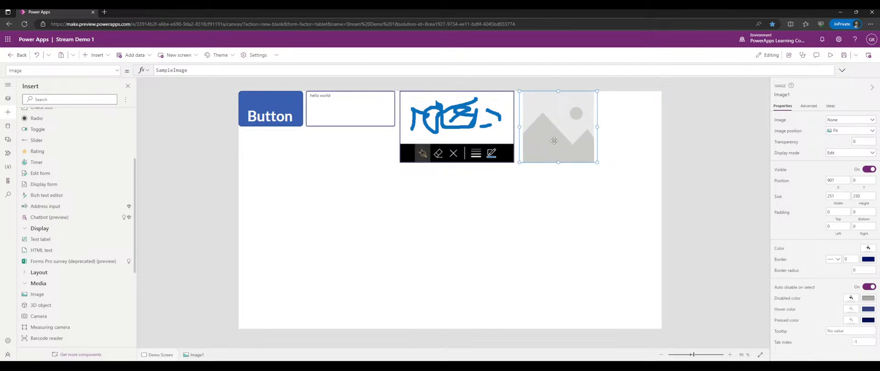
# - Rename the pen input to penDemoPenInput and the image to imgDemoImage
pyautogui.click(426, 153)
pyautogui.click(788, 93)
pyautogui.write('penDemoPenInput')
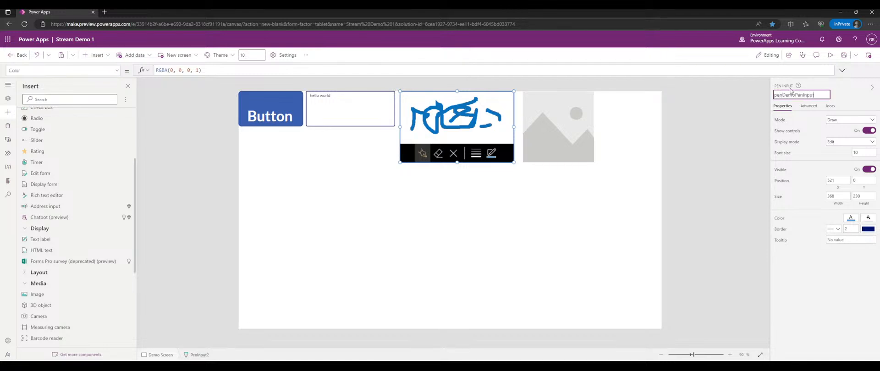
pyautogui.press('Return')
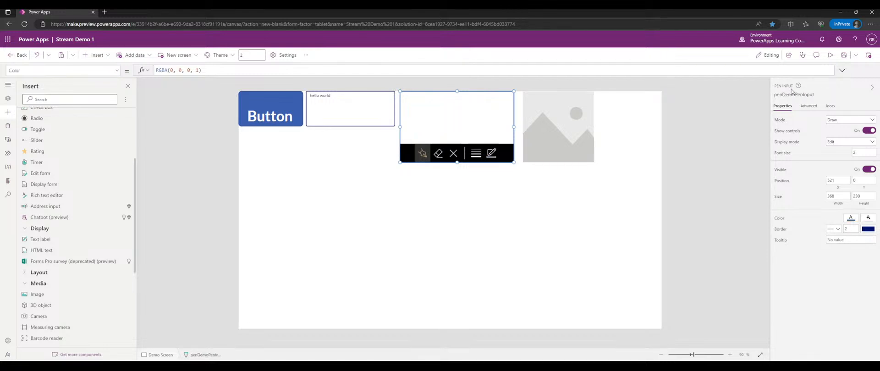
pyautogui.click(582, 122)
pyautogui.click(799, 96)
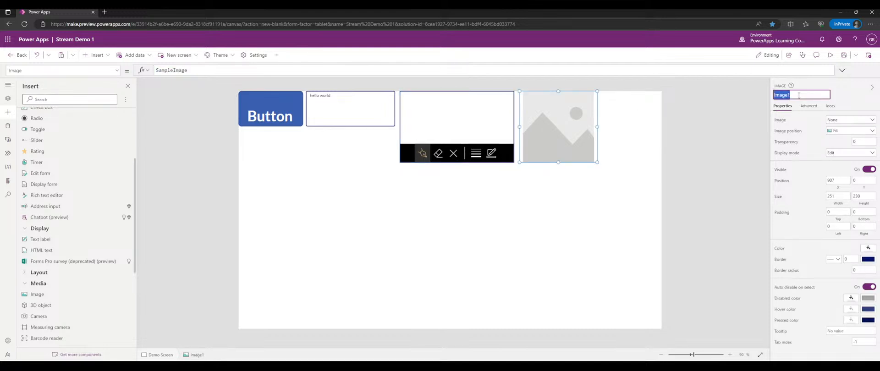
pyautogui.write('img')
pyautogui.write('DemoImage')
pyautogui.press('Return')
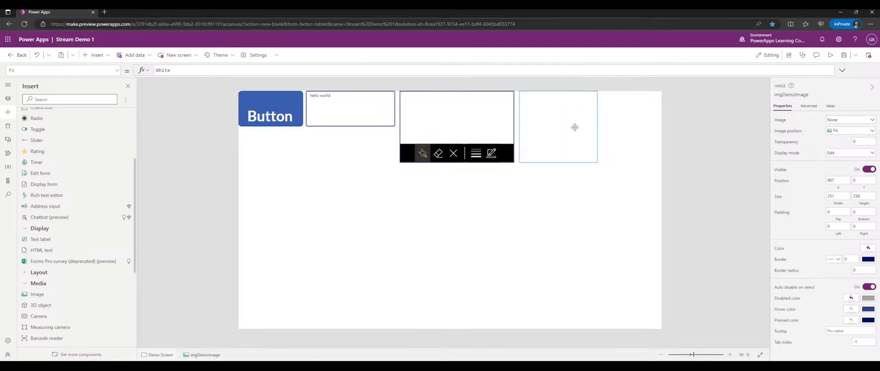
# - Size the image to 374 by 243, set its Image to penDemoPenInput.Image, and draw in preview
pyautogui.moveTo(597, 162); pyautogui.dragTo(635, 166)
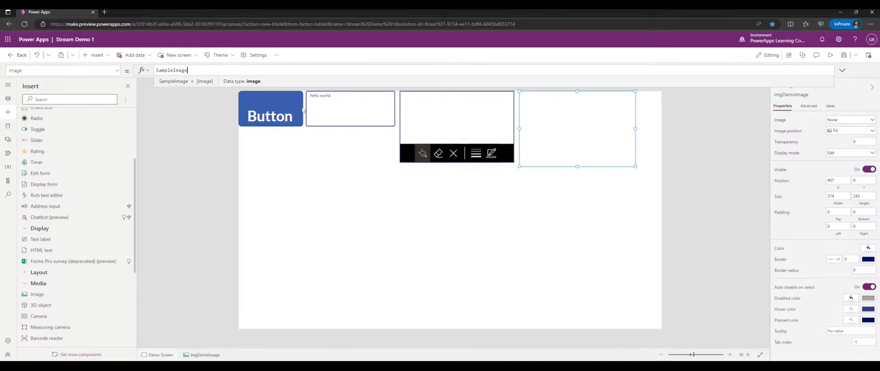
pyautogui.doubleClick(172, 69)
pyautogui.write('pen')
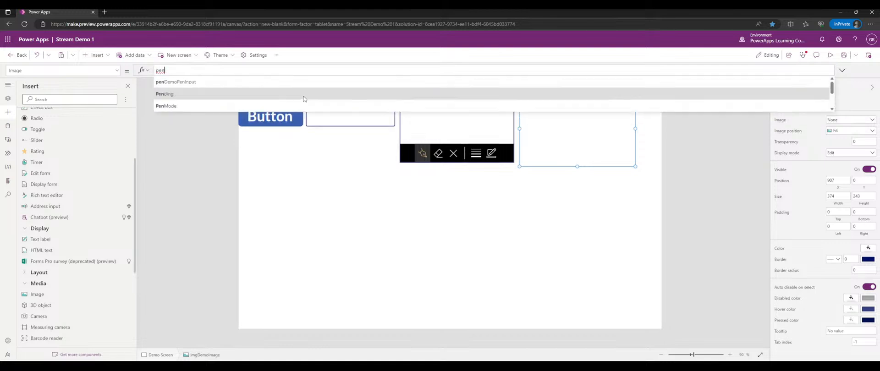
pyautogui.click(308, 82)
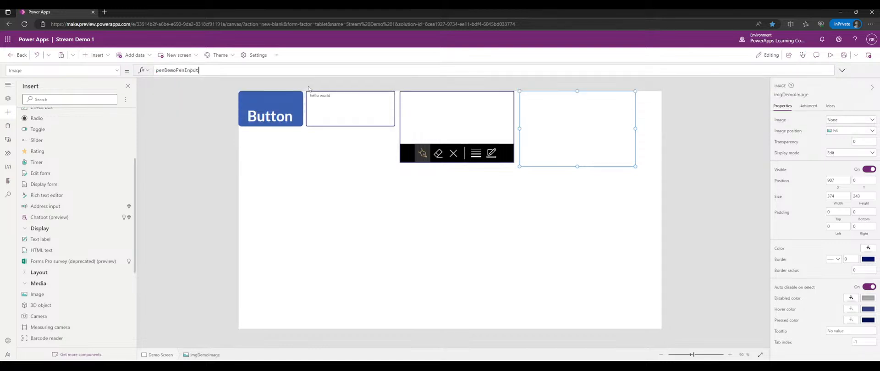
pyautogui.write('.Image')
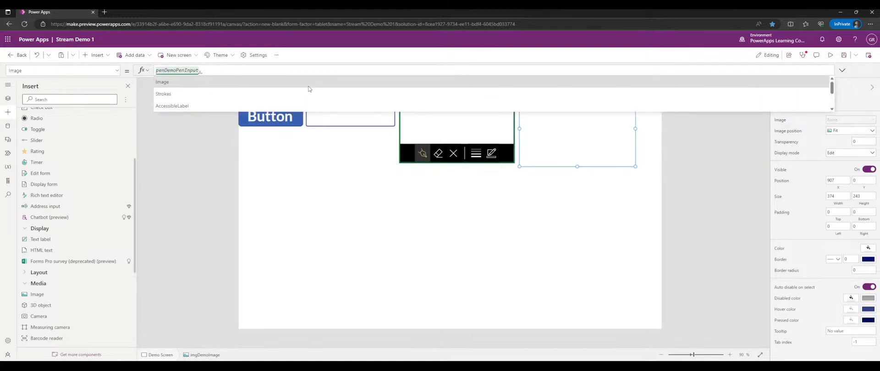
pyautogui.click(308, 86)
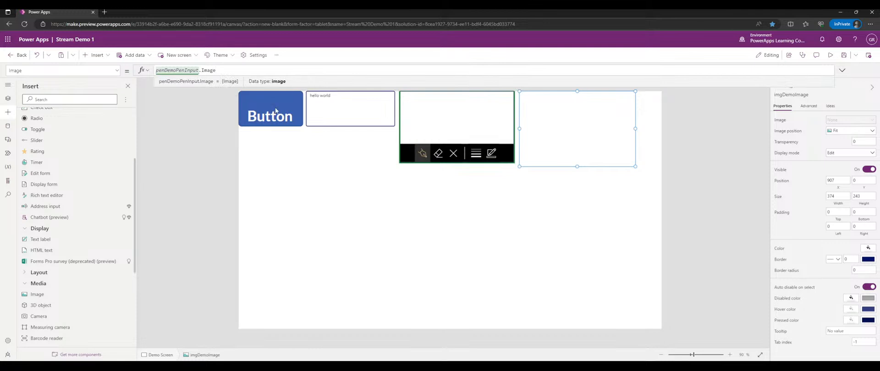
pyautogui.click(829, 55)
pyautogui.moveTo(456, 87)
pyautogui.mouseDown()
pyautogui.moveTo(494, 84)
pyautogui.moveTo(430, 90)
pyautogui.moveTo(416, 74)
pyautogui.mouseUp()
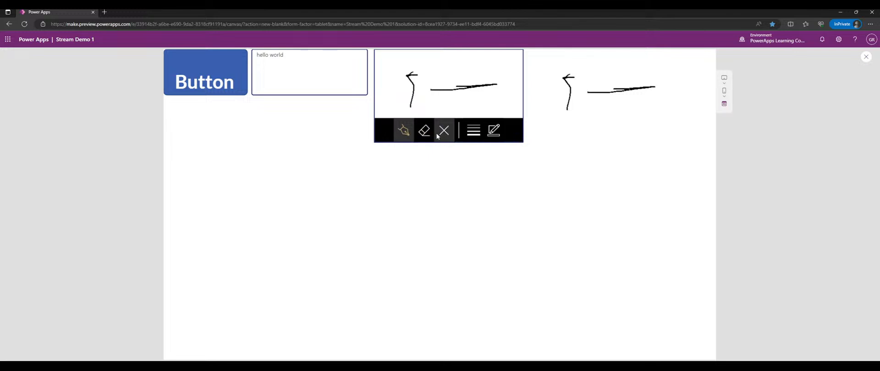
# - Draw an orange X and more orange strokes, then a small red arch
pyautogui.click(494, 131)
pyautogui.click(483, 152)
pyautogui.moveTo(453, 58); pyautogui.dragTo(488, 98)
pyautogui.moveTo(486, 60)
pyautogui.mouseDown()
pyautogui.moveTo(448, 69)
pyautogui.moveTo(429, 86)
pyautogui.moveTo(420, 106)
pyautogui.moveTo(429, 107)
pyautogui.mouseUp()
pyautogui.moveTo(403, 60); pyautogui.dragTo(392, 73)
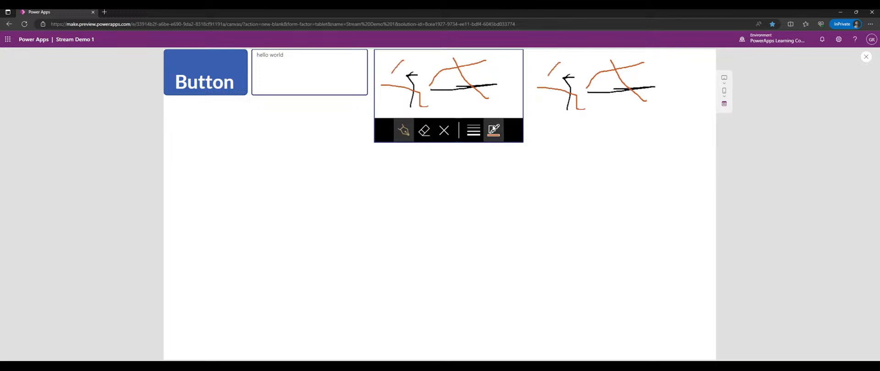
pyautogui.click(494, 129)
pyautogui.click(451, 153)
pyautogui.moveTo(442, 105); pyautogui.dragTo(454, 106)
# - Switch to the eraser at thickness 14 and erase parts of the strokes
pyautogui.click(422, 138)
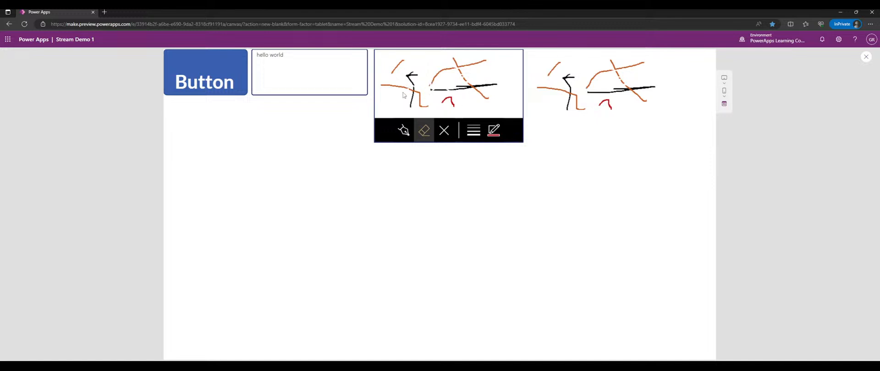
pyautogui.click(475, 133)
pyautogui.click(484, 107)
pyautogui.moveTo(475, 77)
pyautogui.mouseDown()
pyautogui.moveTo(479, 94)
pyautogui.moveTo(492, 89)
pyautogui.moveTo(429, 69)
pyautogui.moveTo(404, 96)
pyautogui.mouseUp()
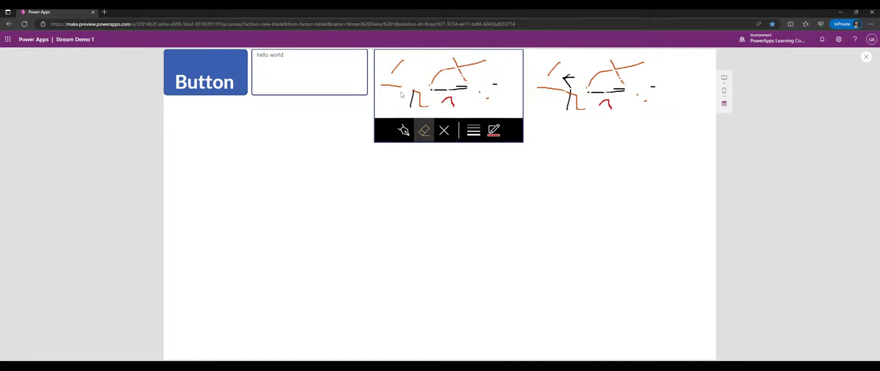
pyautogui.moveTo(406, 72); pyautogui.dragTo(391, 76)
pyautogui.click(865, 56)
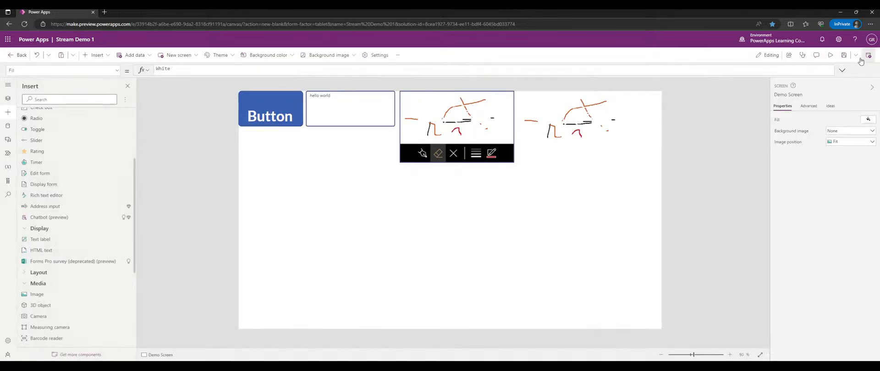
pyautogui.scroll(2, 63, 134)
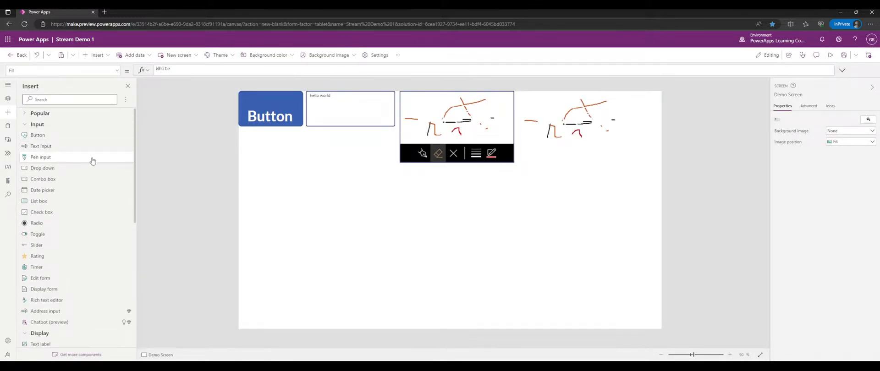
# - Insert a Drop down control and drag Dropdown1 below the button
pyautogui.click(65, 168)
pyautogui.moveTo(306, 112); pyautogui.dragTo(306, 157)
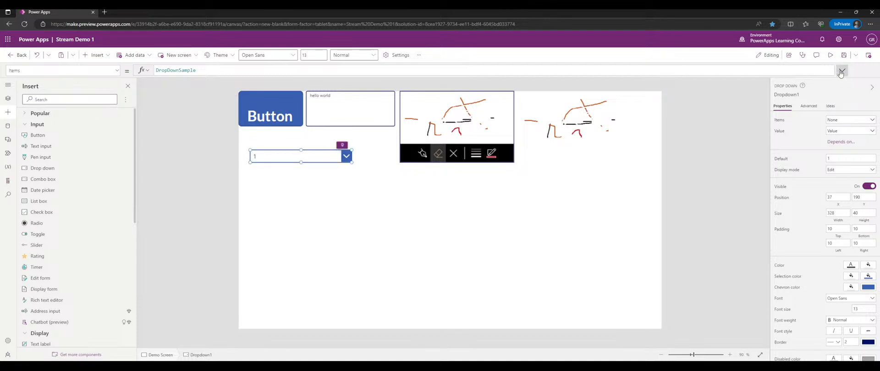
pyautogui.click(830, 55)
pyautogui.click(290, 132)
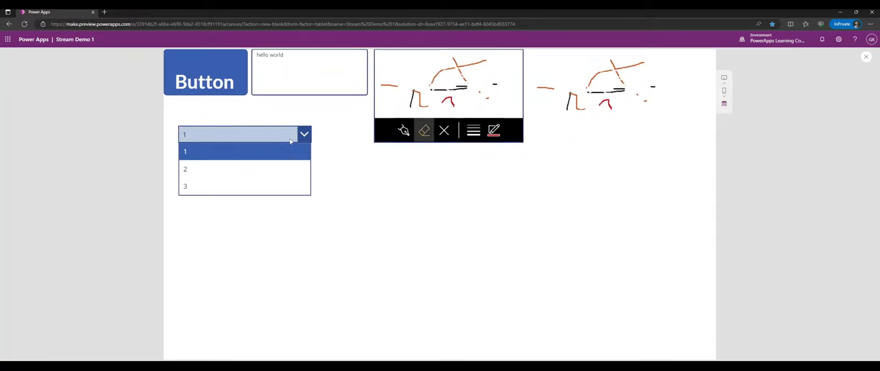
pyautogui.click(249, 172)
pyautogui.click(237, 136)
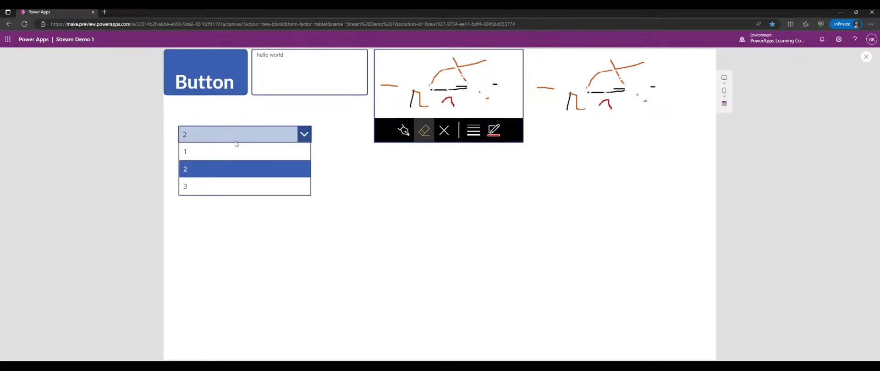
pyautogui.click(235, 119)
pyautogui.click(238, 131)
pyautogui.click(301, 137)
pyautogui.click(283, 150)
pyautogui.click(278, 137)
pyautogui.click(256, 170)
pyautogui.click(239, 134)
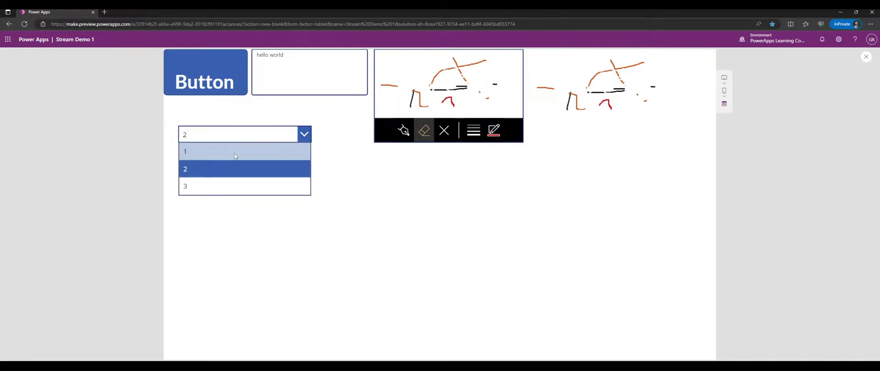
pyautogui.click(219, 151)
pyautogui.click(219, 137)
pyautogui.click(216, 169)
pyautogui.click(220, 136)
pyautogui.click(211, 179)
pyautogui.click(217, 136)
pyautogui.click(219, 137)
pyautogui.click(222, 136)
pyautogui.click(229, 152)
pyautogui.click(229, 136)
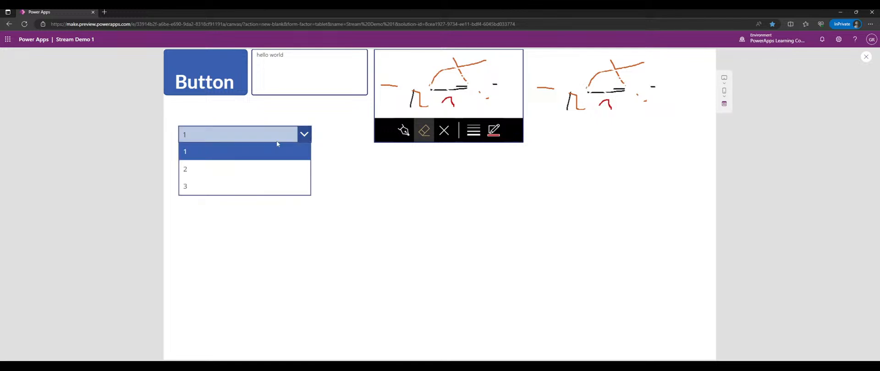
pyautogui.click(249, 170)
pyautogui.click(187, 137)
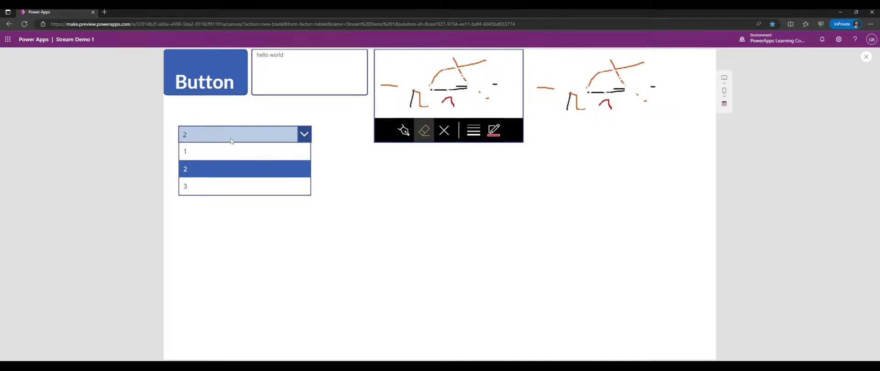
pyautogui.click(193, 136)
pyautogui.click(199, 139)
pyautogui.click(220, 152)
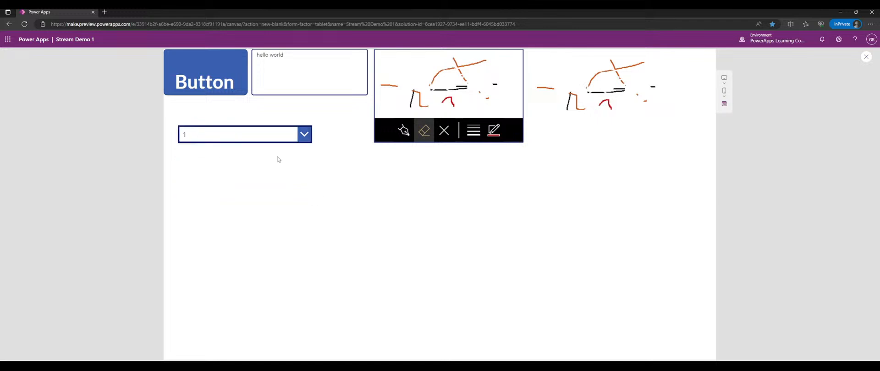
pyautogui.click(864, 57)
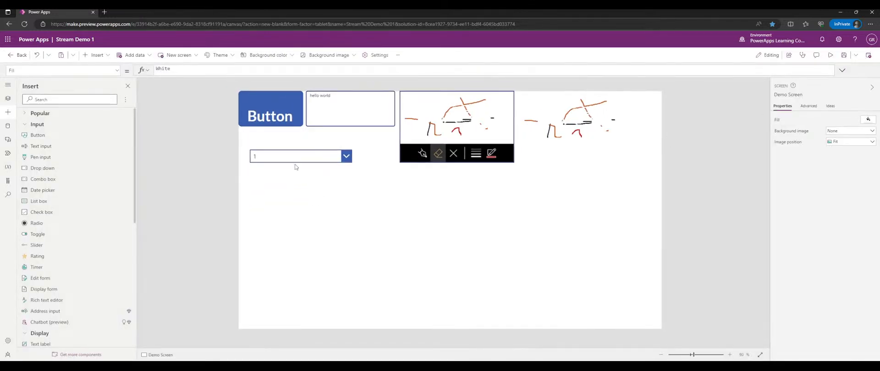
# - Move Dropdown1 to X 0, Y 124 and resize it to 504 by 46
pyautogui.click(317, 157)
pyautogui.click(780, 159)
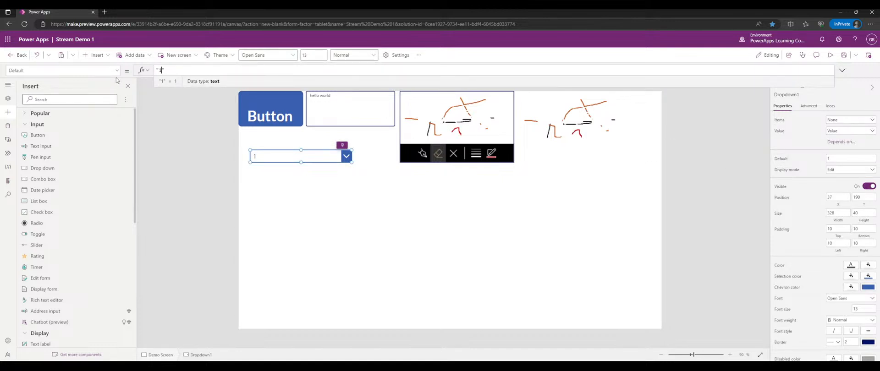
pyautogui.moveTo(284, 160); pyautogui.dragTo(274, 146)
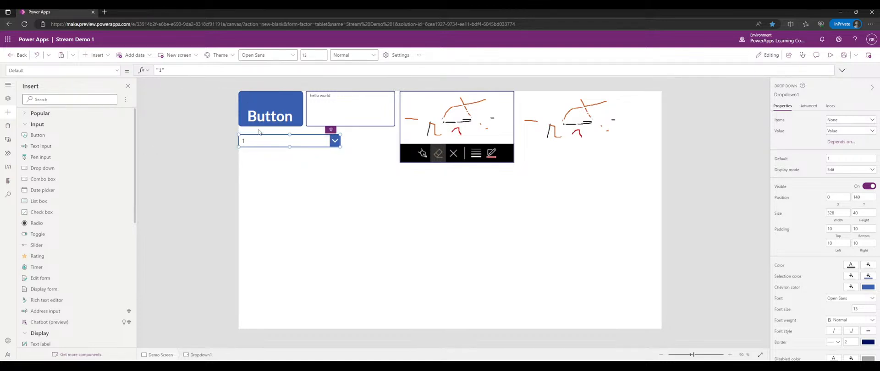
pyautogui.moveTo(340, 146); pyautogui.dragTo(395, 148)
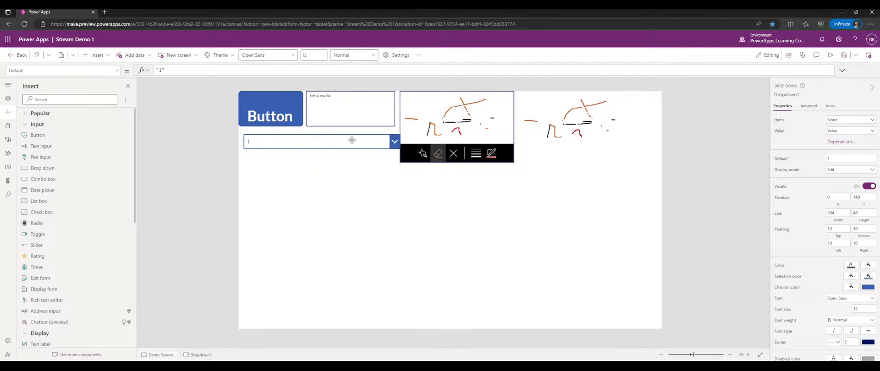
pyautogui.click(346, 113)
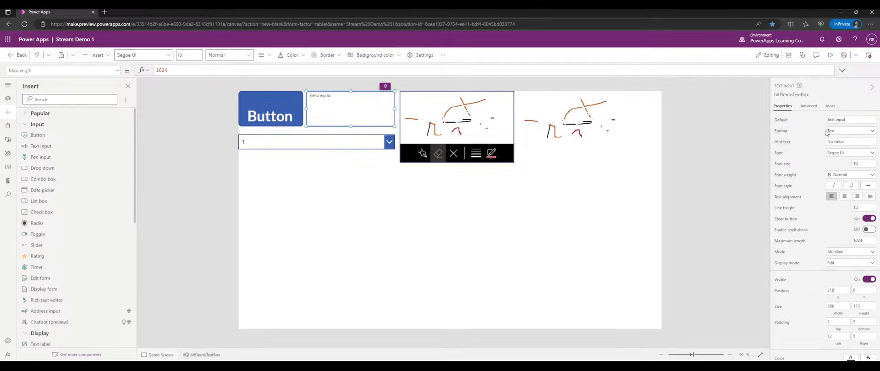
# - Type 'his is the default text' into the text box's Default value and check the formula
pyautogui.click(785, 122)
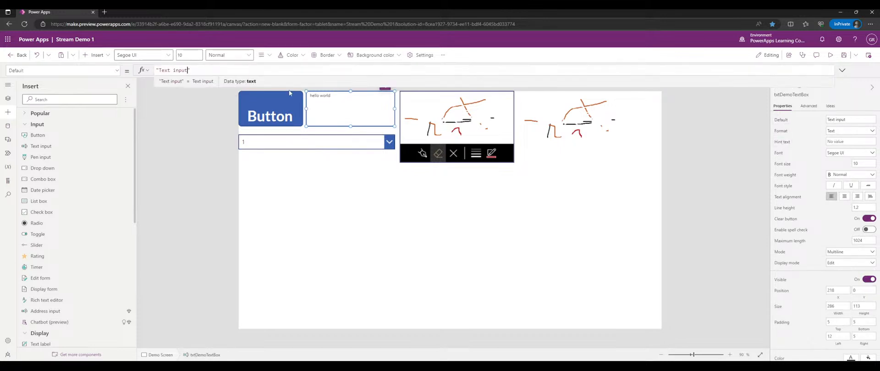
pyautogui.press('BackSpace')
pyautogui.press('BackSpace')
pyautogui.press('BackSpace')
pyautogui.press('BackSpace')
pyautogui.press('BackSpace')
pyautogui.press('BackSpace')
pyautogui.press('BackSpace')
pyautogui.press('BackSpace')
pyautogui.press('BackSpace')
pyautogui.write('his is the default text')
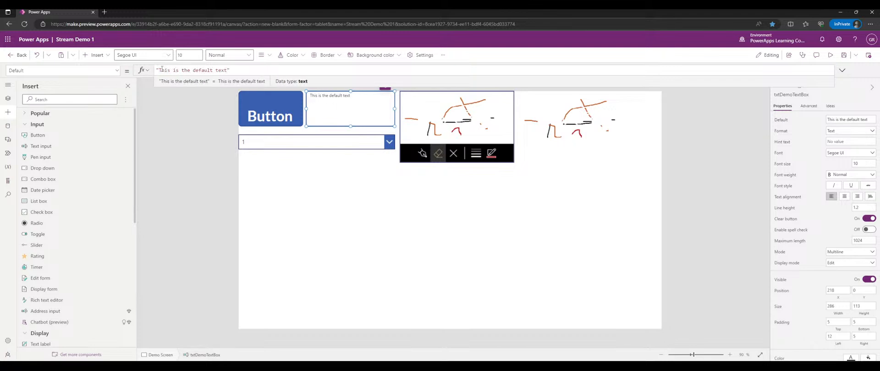
pyautogui.click(443, 233)
pyautogui.click(344, 105)
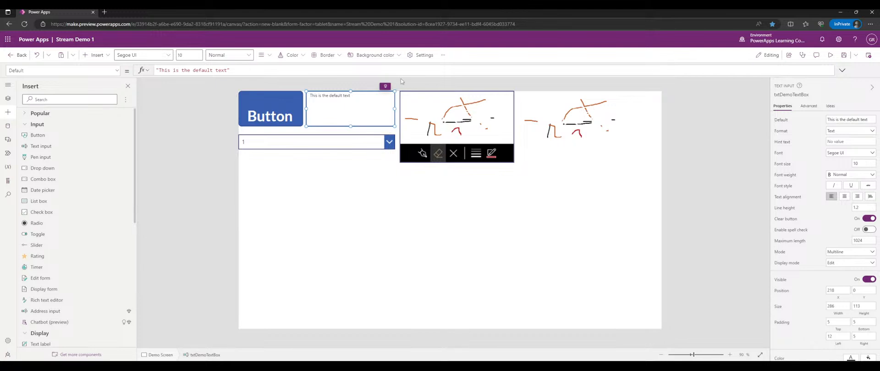
pyautogui.moveTo(230, 70); pyautogui.dragTo(155, 70)
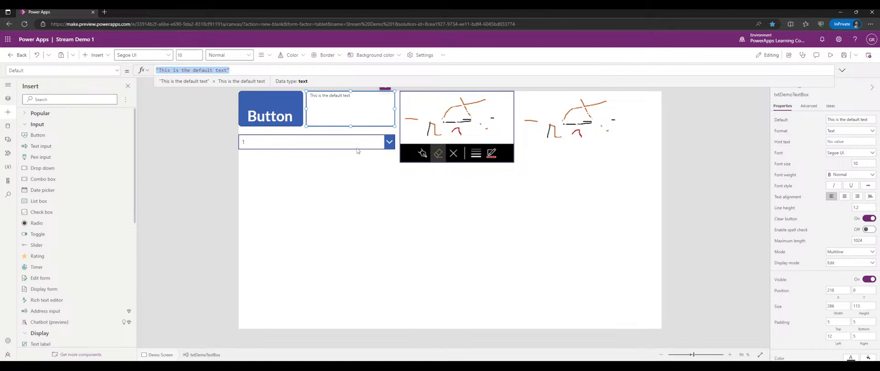
pyautogui.click(352, 179)
pyautogui.click(338, 119)
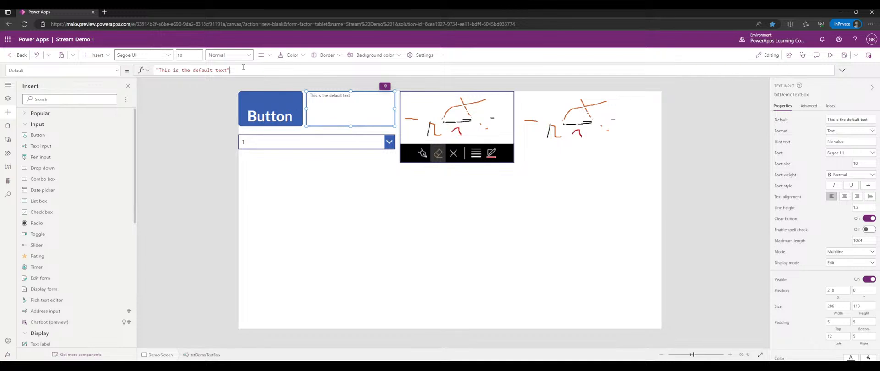
pyautogui.moveTo(243, 67); pyautogui.dragTo(149, 67)
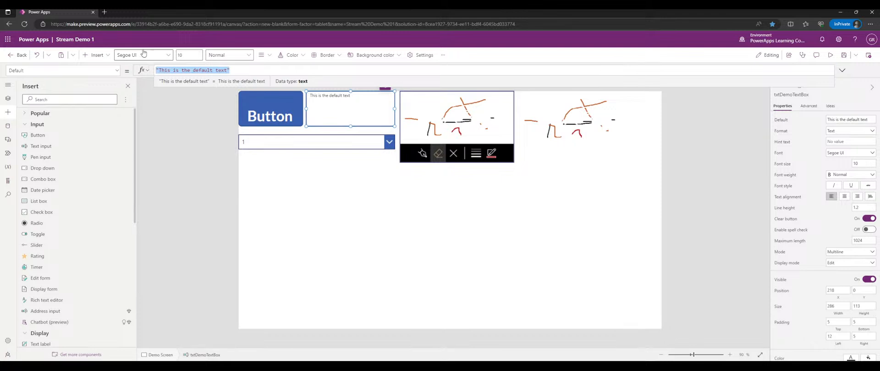
# - Clear the Default value, set HintText to 'This is the hint text', and preview
pyautogui.click(854, 118)
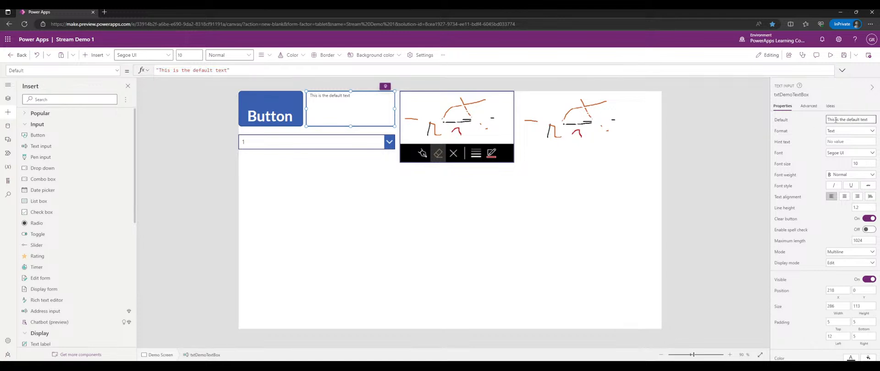
pyautogui.hotkey('ctrl', 'a')
pyautogui.press('BackSpace')
pyautogui.click(831, 143)
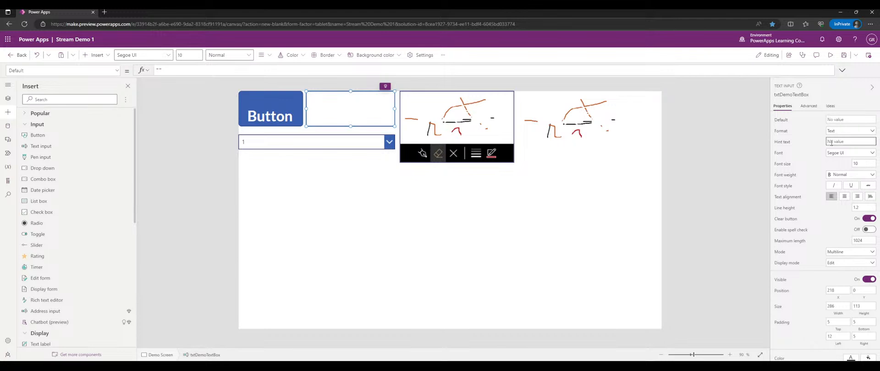
pyautogui.click(782, 143)
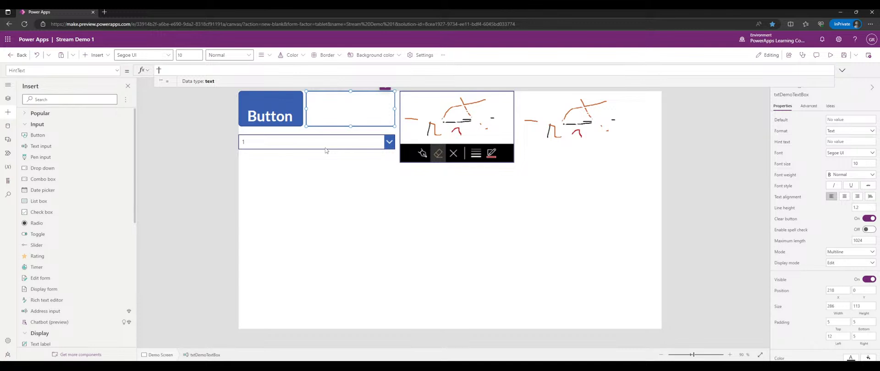
pyautogui.write('This is the hint text')
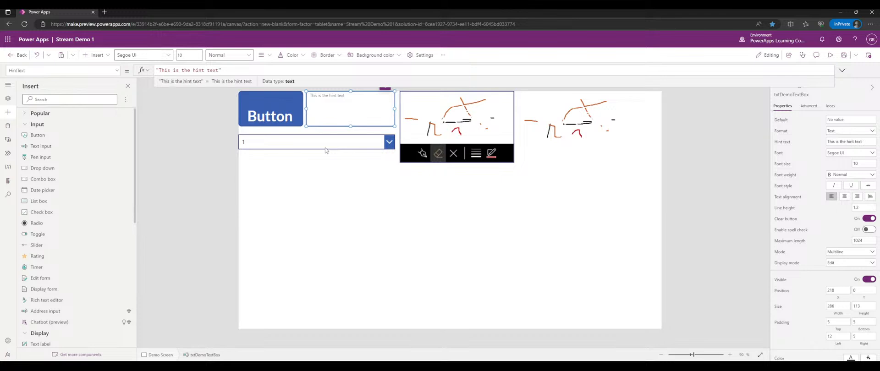
pyautogui.click(829, 56)
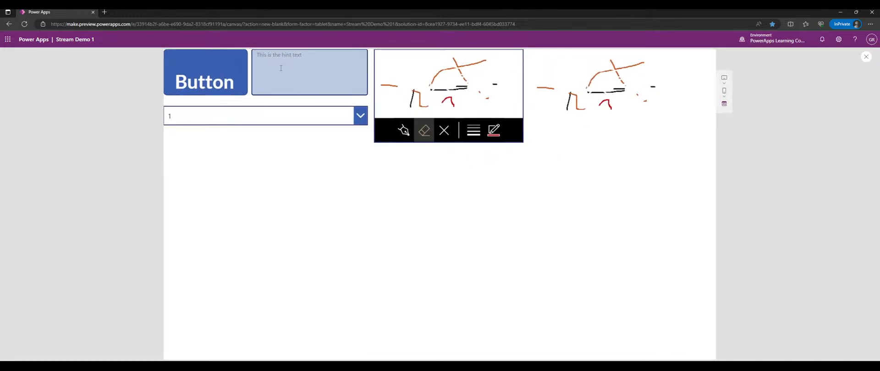
# - Type 'hint text is gone' in the text box, then delete it so the hint returns
pyautogui.click(298, 78)
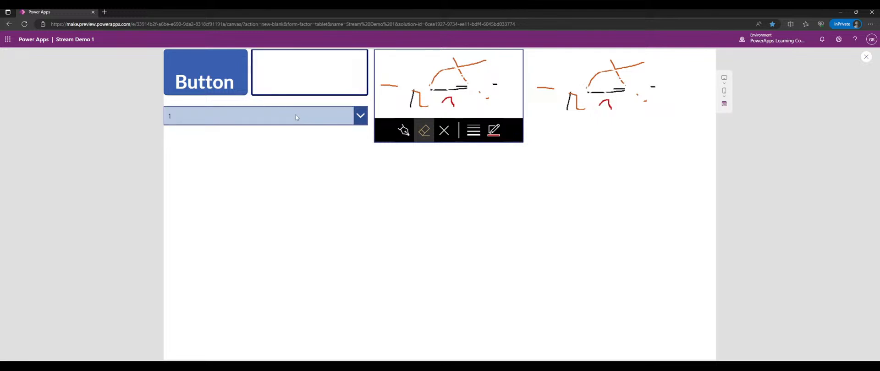
pyautogui.write('hint text is gone')
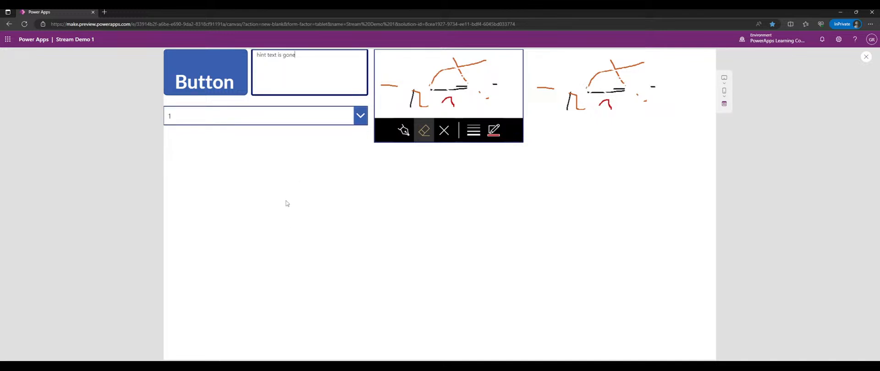
pyautogui.hotkey('ctrl', 'a')
pyautogui.press('BackSpace')
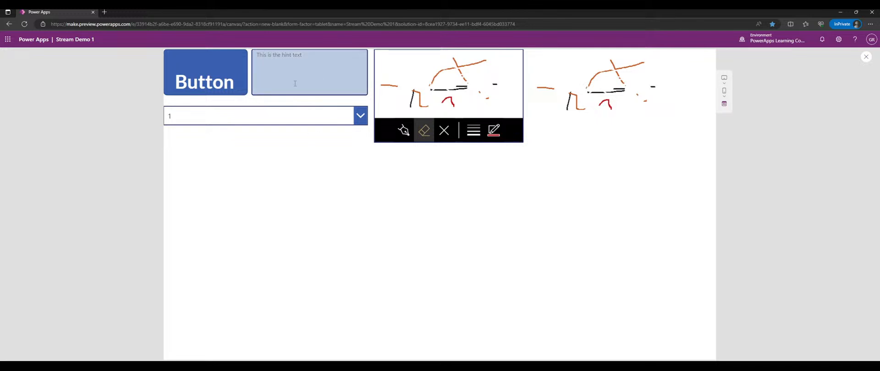
# - Resize the dropdown to 465 wide and place a matching 465 by 40 combo box directly below it
pyautogui.click(866, 57)
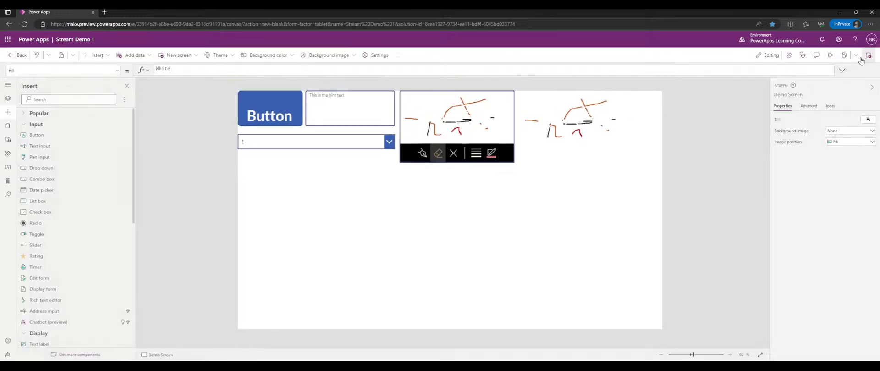
pyautogui.click(311, 140)
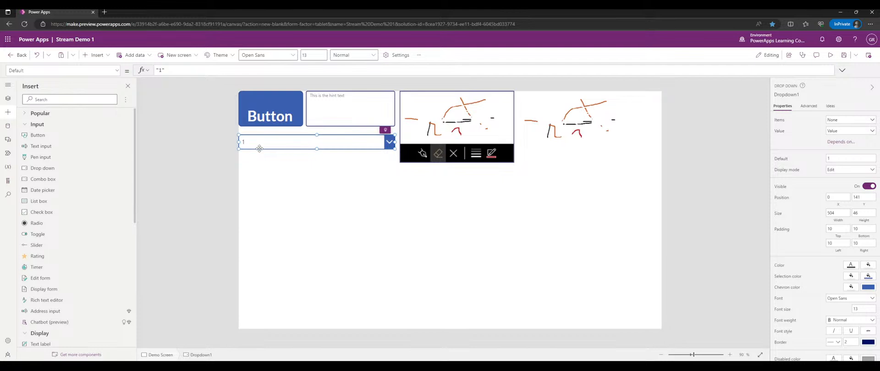
pyautogui.moveTo(239, 149); pyautogui.dragTo(250, 148)
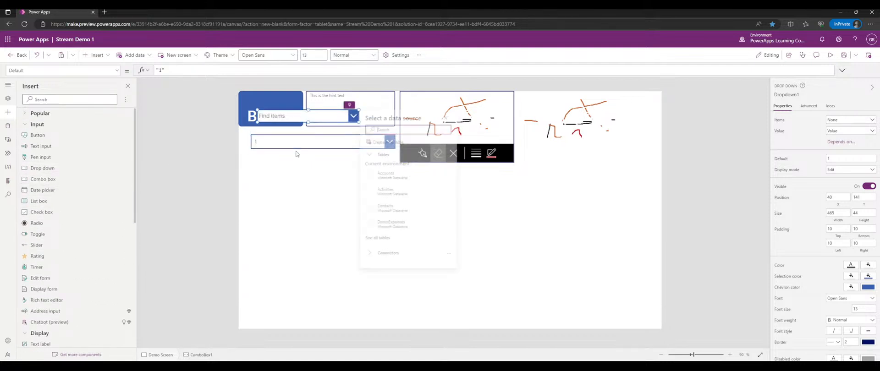
pyautogui.moveTo(303, 113); pyautogui.dragTo(299, 163)
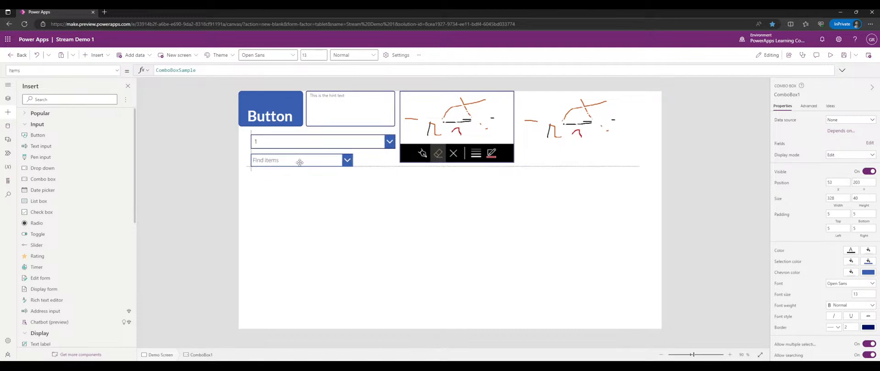
pyautogui.moveTo(353, 166); pyautogui.dragTo(397, 169)
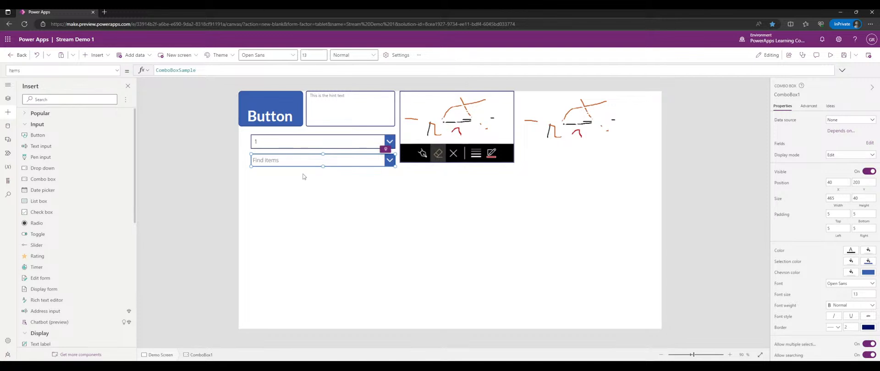
# - In preview, open and scroll the combo box's Item 1 to Item 8 list without choosing anything
pyautogui.click(830, 55)
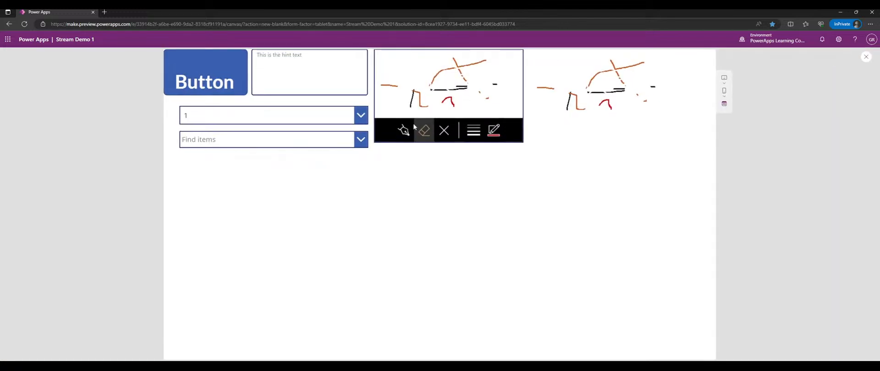
pyautogui.click(362, 140)
pyautogui.scroll(-3, 288, 202)
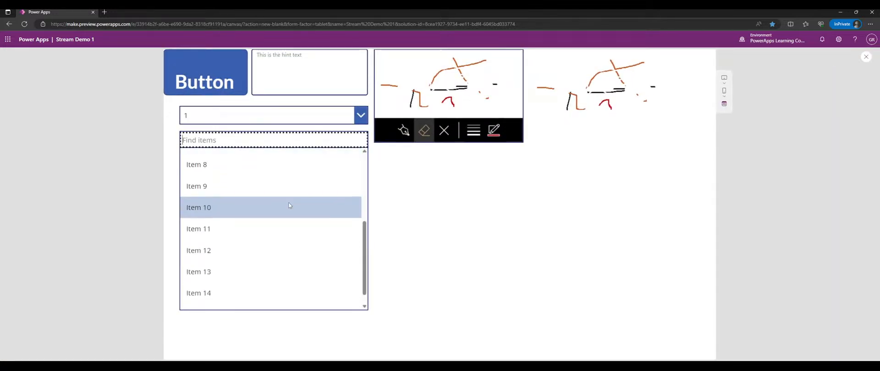
pyautogui.scroll(3, 314, 194)
pyautogui.click(375, 167)
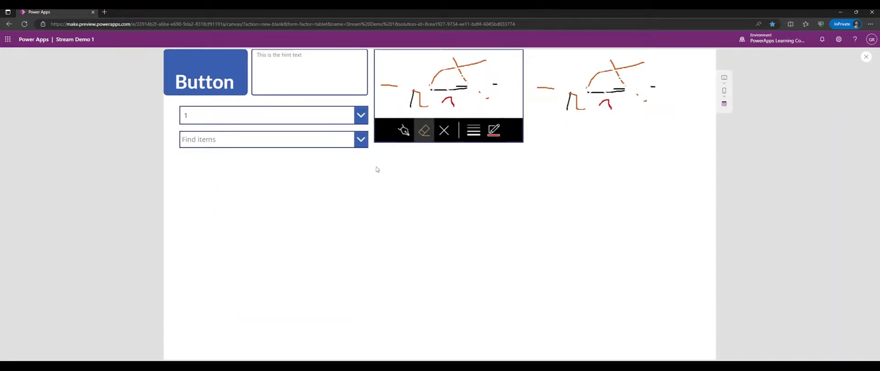
pyautogui.click(365, 146)
pyautogui.scroll(-1, 361, 168)
pyautogui.scroll(1, 361, 168)
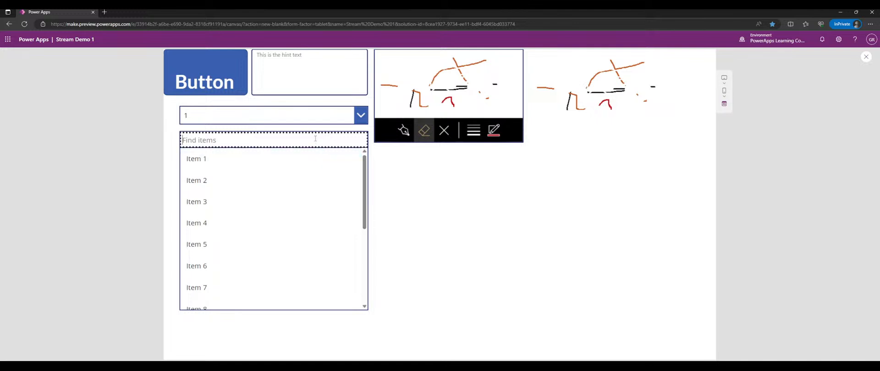
pyautogui.scroll(-4, 310, 196)
pyautogui.scroll(4, 328, 181)
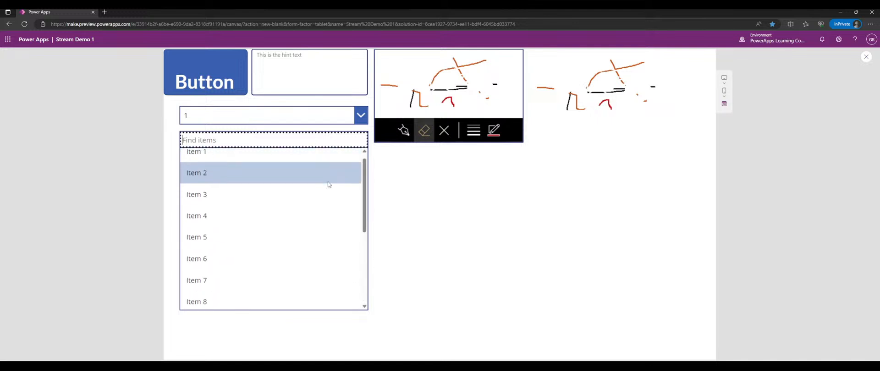
pyautogui.click(865, 56)
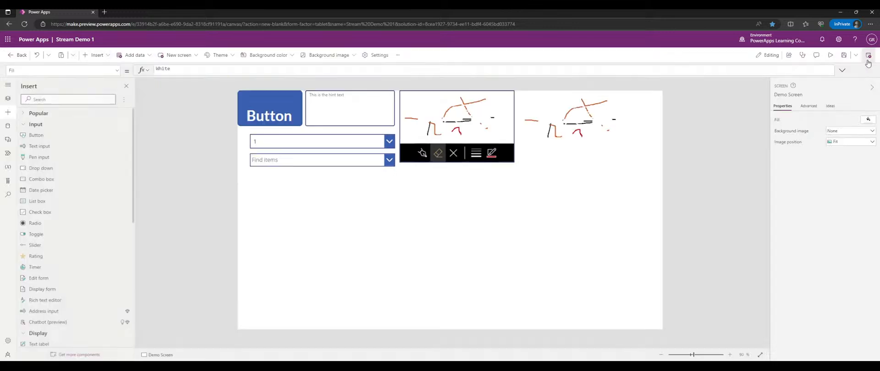
# - Preview the app and filter the combo box items by typing 1
pyautogui.click(287, 159)
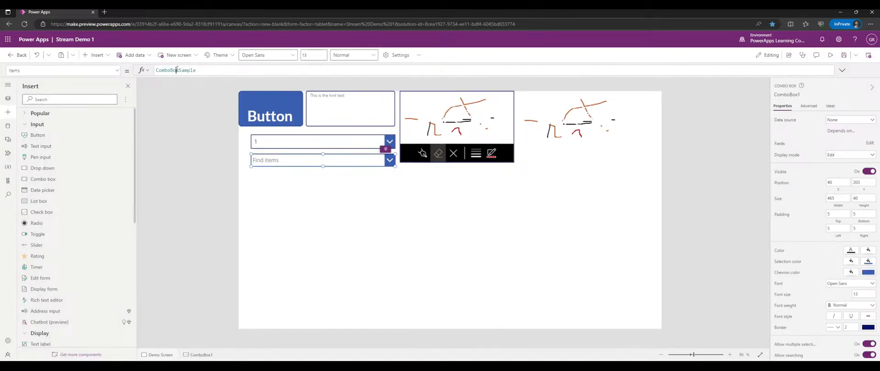
pyautogui.click(832, 56)
pyautogui.click(290, 139)
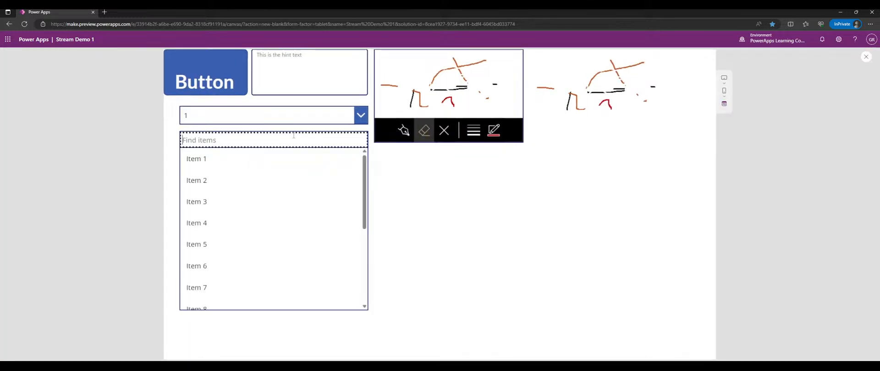
pyautogui.write('1')
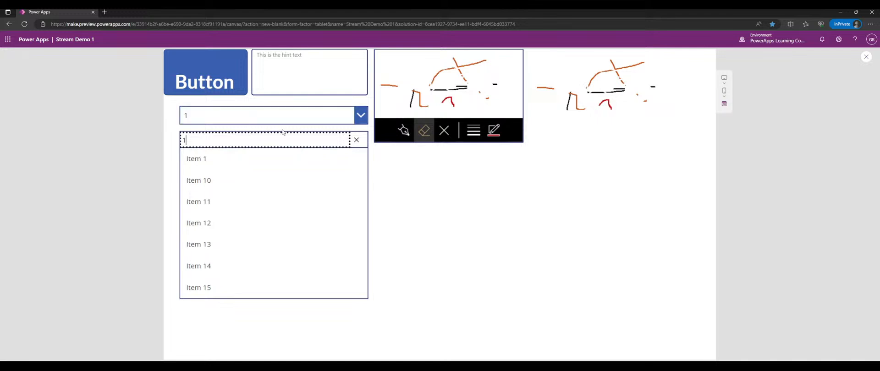
# - Multi-select Items 10 through 14 in the combo box, then deselect Item 12
pyautogui.click(241, 181)
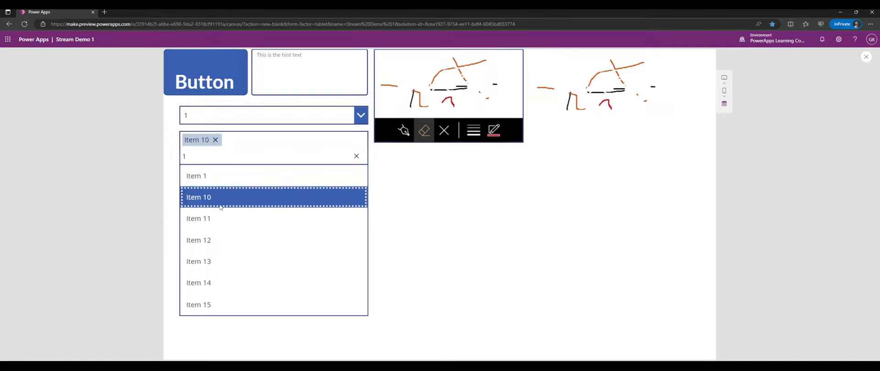
pyautogui.click(229, 219)
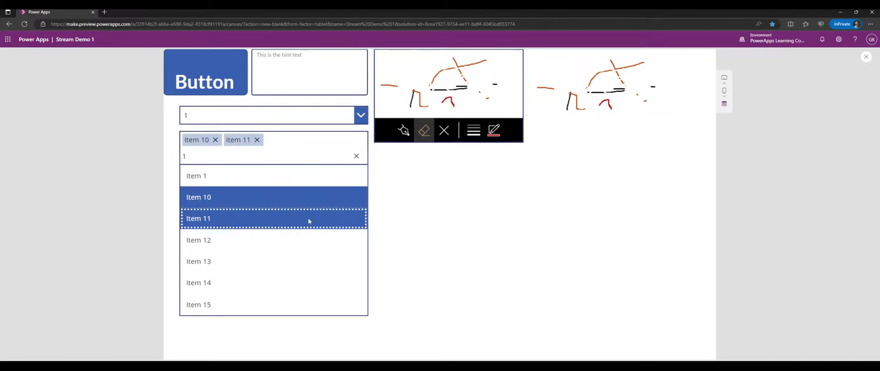
pyautogui.click(236, 248)
pyautogui.click(227, 259)
pyautogui.click(228, 282)
pyautogui.doubleClick(227, 271)
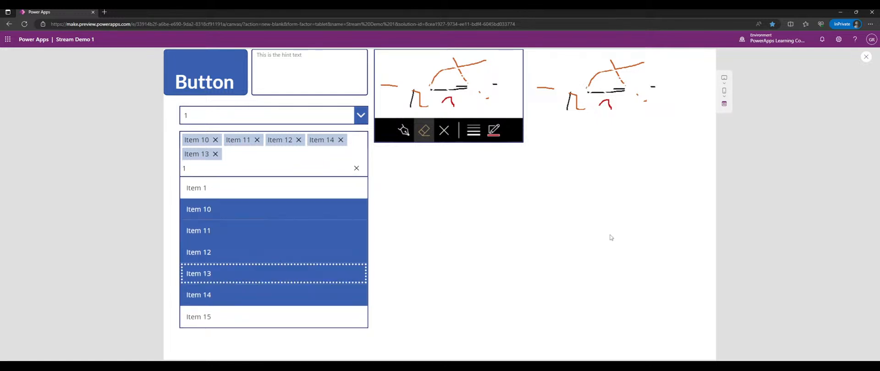
pyautogui.click(339, 250)
pyautogui.click(438, 238)
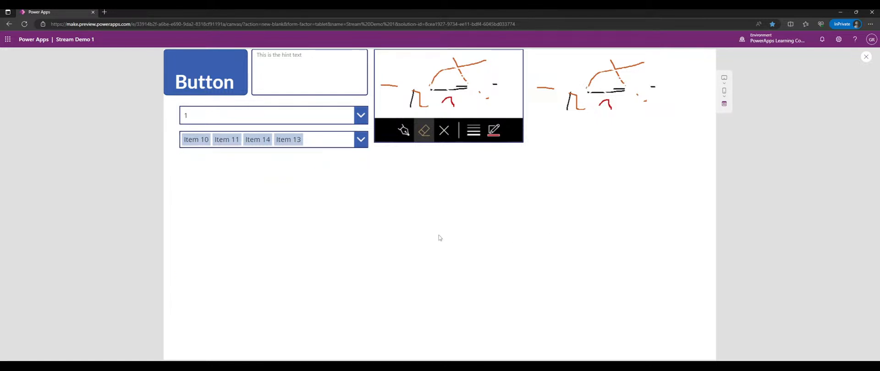
# - Add Item 12 back and clear the search filter, keeping five items chosen
pyautogui.click(269, 150)
pyautogui.click(245, 219)
pyautogui.click(242, 239)
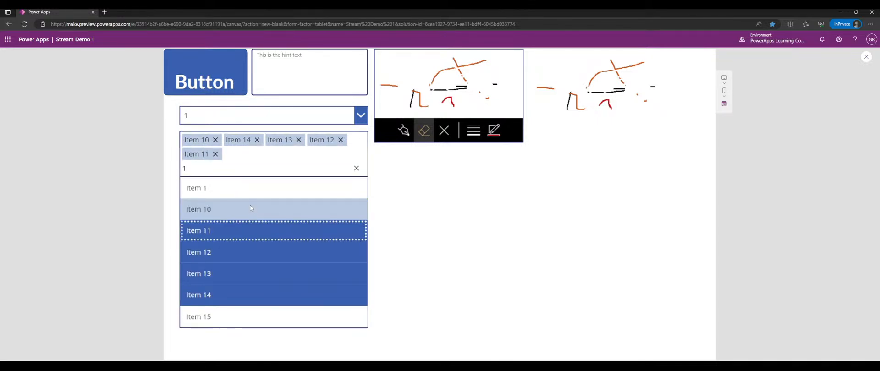
pyautogui.click(356, 169)
pyautogui.click(416, 187)
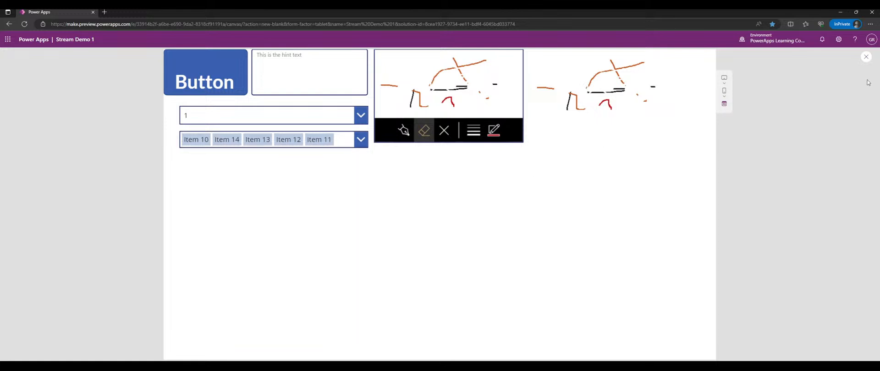
# - Remove the chosen items from the combo box using their chip X buttons
pyautogui.click(365, 144)
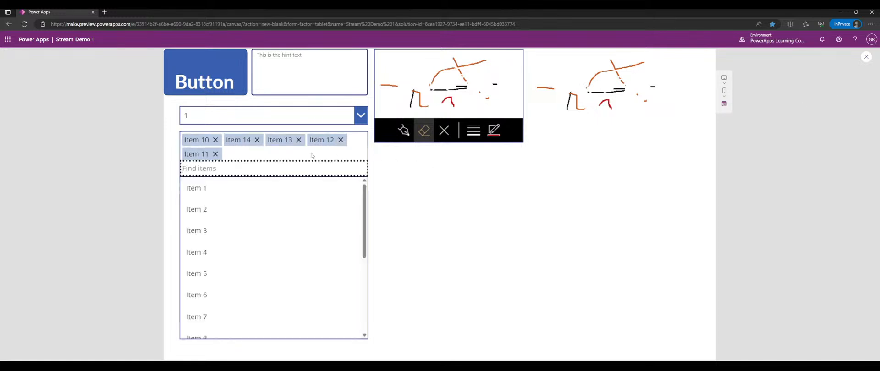
pyautogui.click(215, 154)
pyautogui.click(215, 139)
pyautogui.click(215, 140)
pyautogui.click(214, 139)
pyautogui.click(215, 140)
pyautogui.click(466, 202)
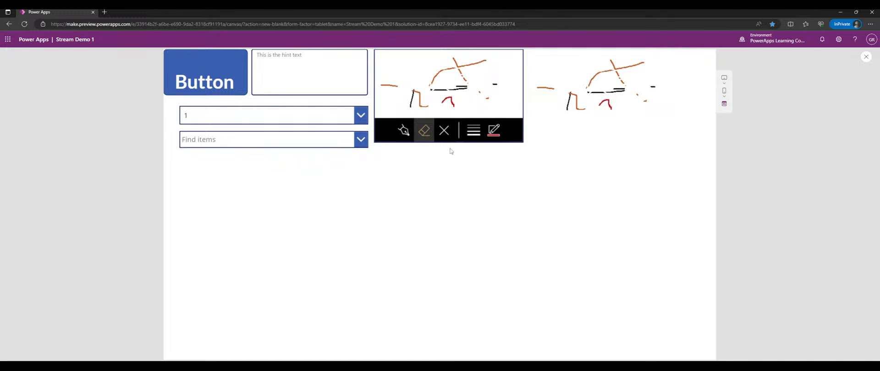
# - Reopen and dismiss the combo box list, then exit preview to the editor
pyautogui.click(337, 145)
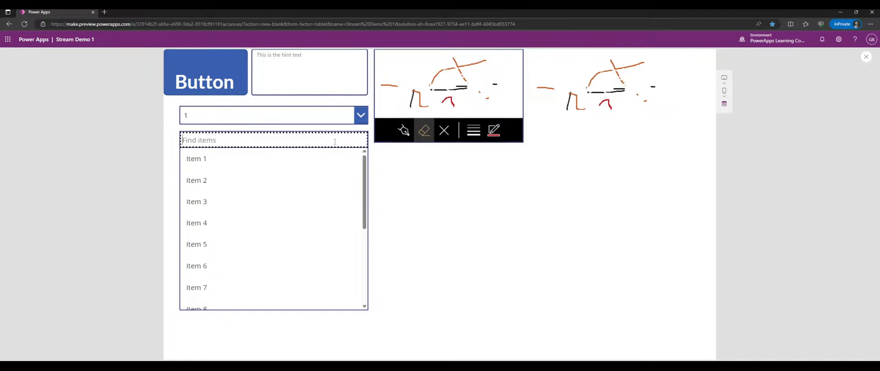
pyautogui.click(584, 188)
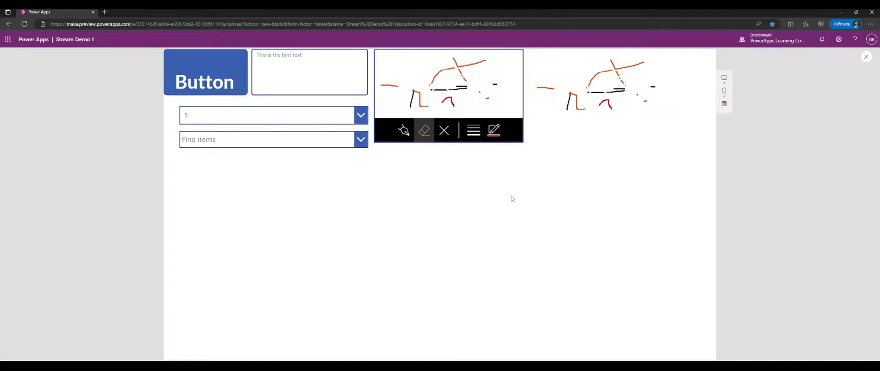
pyautogui.click(352, 146)
pyautogui.moveTo(365, 173); pyautogui.dragTo(366, 146)
pyautogui.click(408, 185)
pyautogui.click(865, 56)
# - Review the combo box's field settings, keeping the Single item layout
pyautogui.click(358, 163)
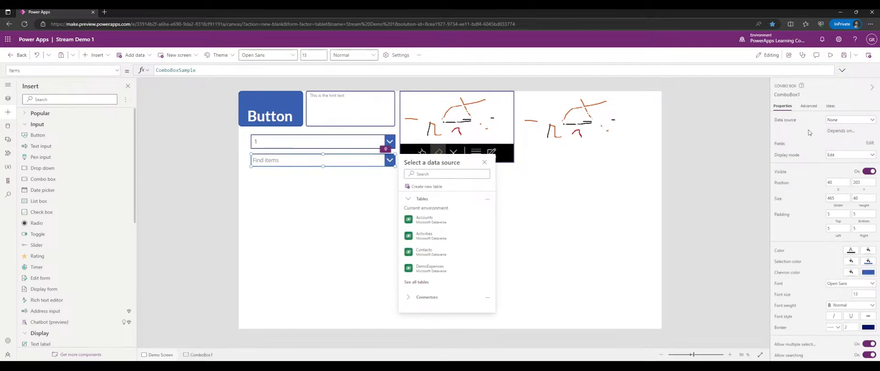
pyautogui.click(849, 145)
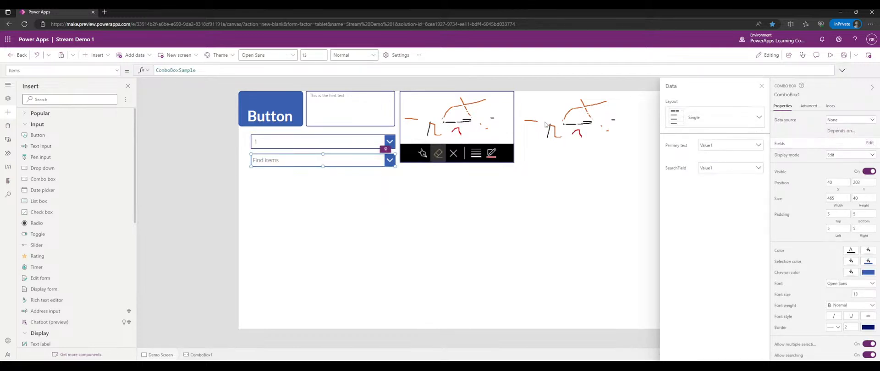
pyautogui.click(720, 118)
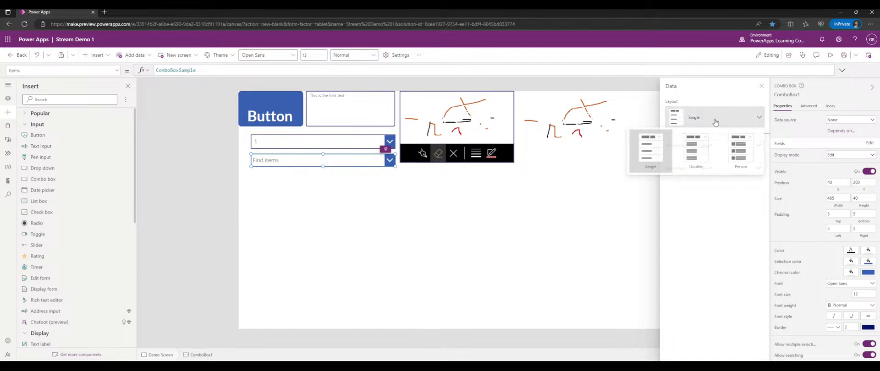
pyautogui.click(736, 108)
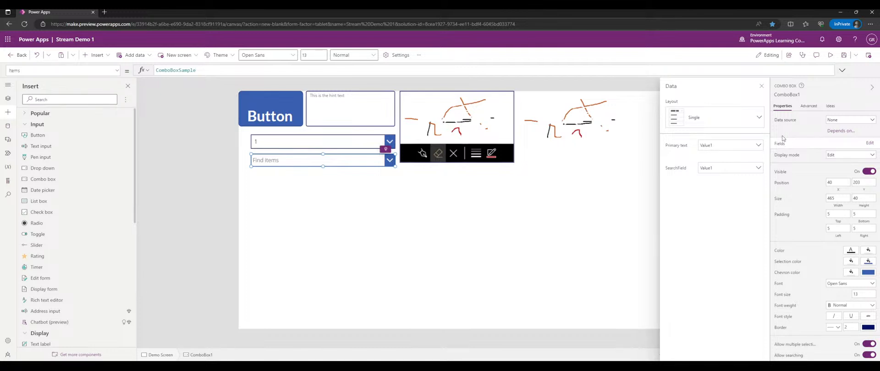
pyautogui.click(761, 86)
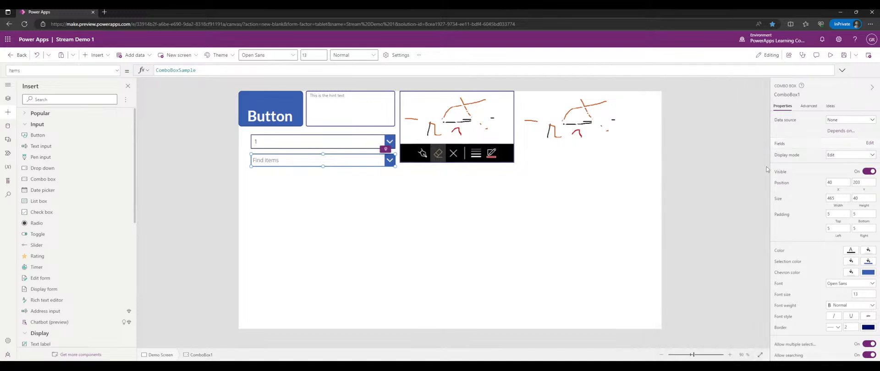
pyautogui.moveTo(363, 162)
pyautogui.mouseDown()
pyautogui.moveTo(349, 187)
pyautogui.moveTo(364, 163)
pyautogui.mouseUp()
# - Rename the combo box control to cmbDemoComboBox
pyautogui.click(782, 94)
pyautogui.write('cmbDemoComboBox')
pyautogui.press('Return')
# - Rename Dropdown1 to drpDemoDropdown in the Tree view
pyautogui.click(7, 99)
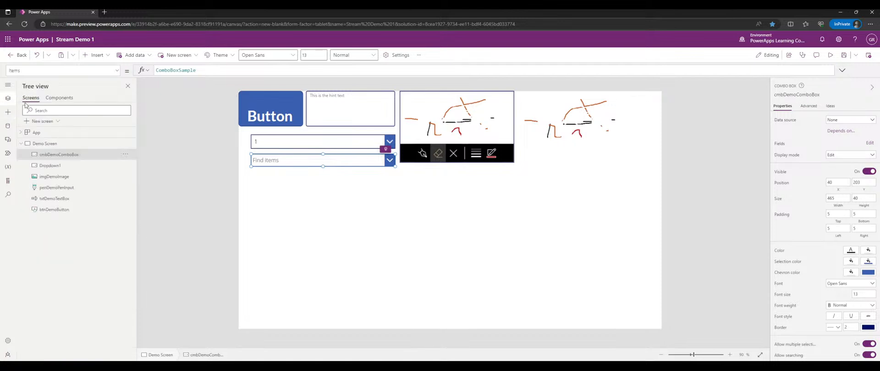
pyautogui.doubleClick(67, 166)
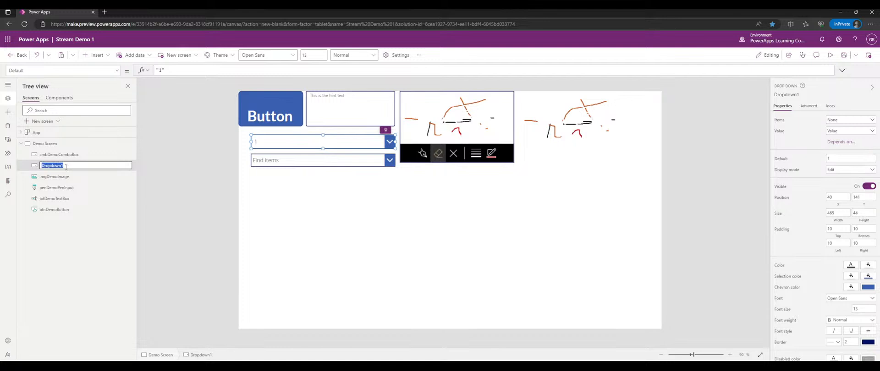
pyautogui.write('drpDemoDropDownown')
pyautogui.press('Return')
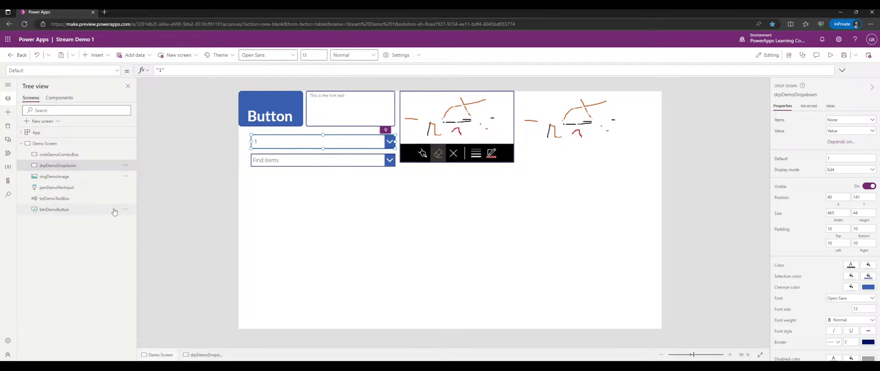
pyautogui.click(279, 163)
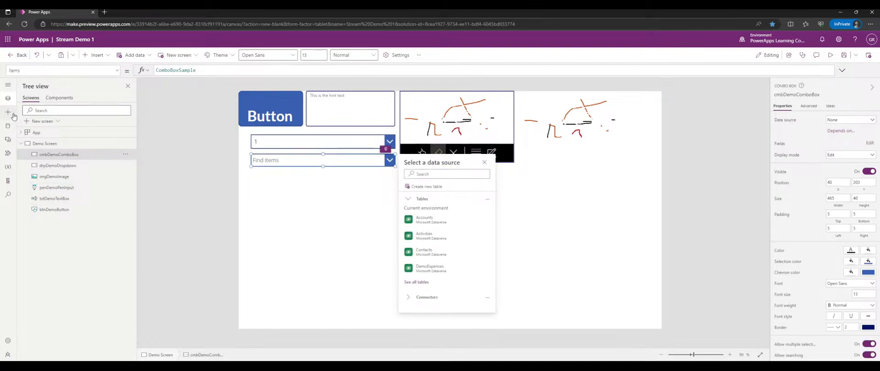
# - Open the combo box's field settings and set its item layout to Double
pyautogui.click(484, 162)
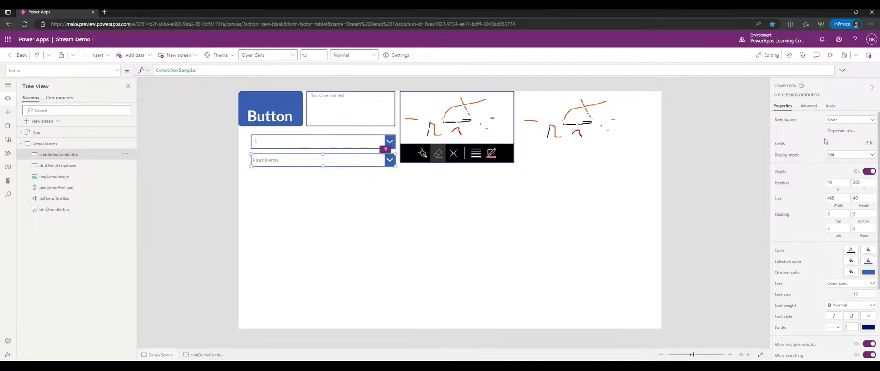
pyautogui.moveTo(771, 142); pyautogui.dragTo(720, 145)
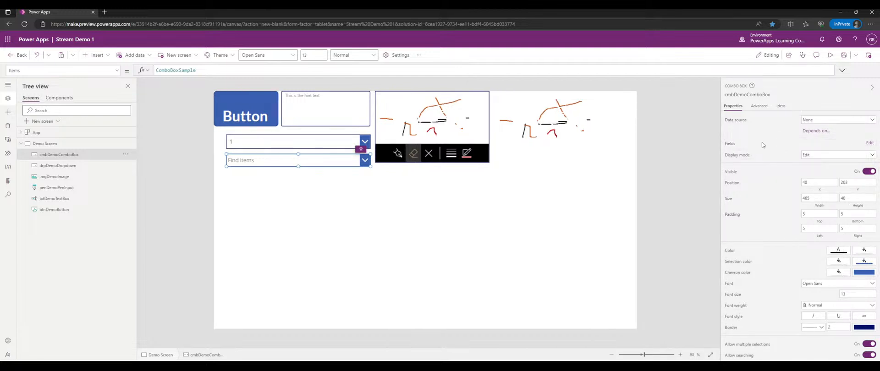
pyautogui.click(870, 143)
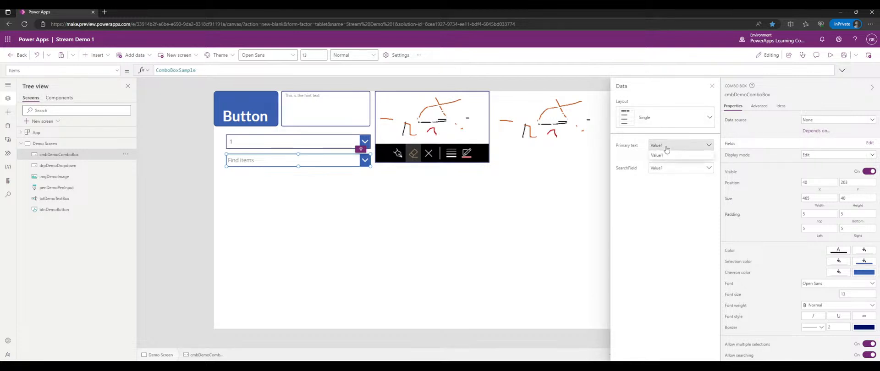
pyautogui.click(662, 168)
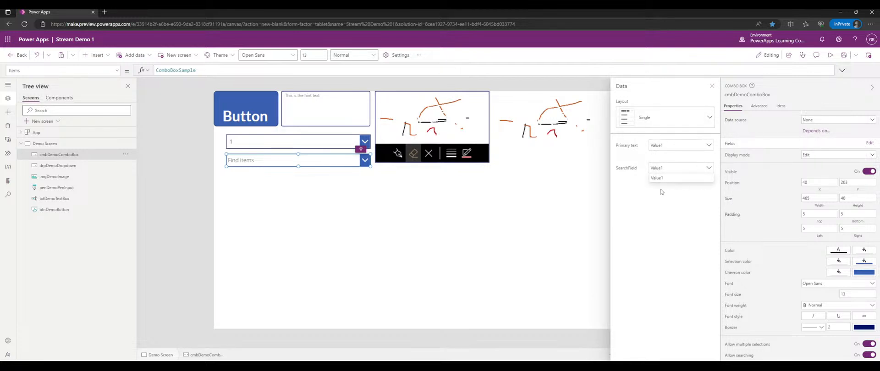
pyautogui.click(669, 118)
pyautogui.click(658, 157)
# - Try the Person layout, revert to Double, and preview the app with the combo list open
pyautogui.click(664, 118)
pyautogui.click(656, 118)
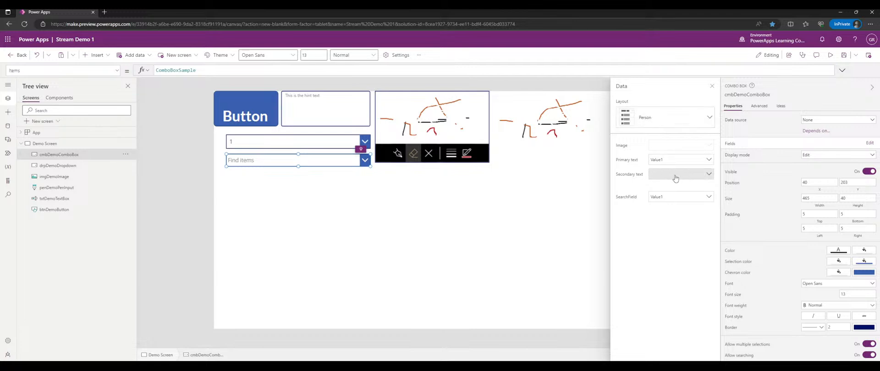
pyautogui.click(665, 118)
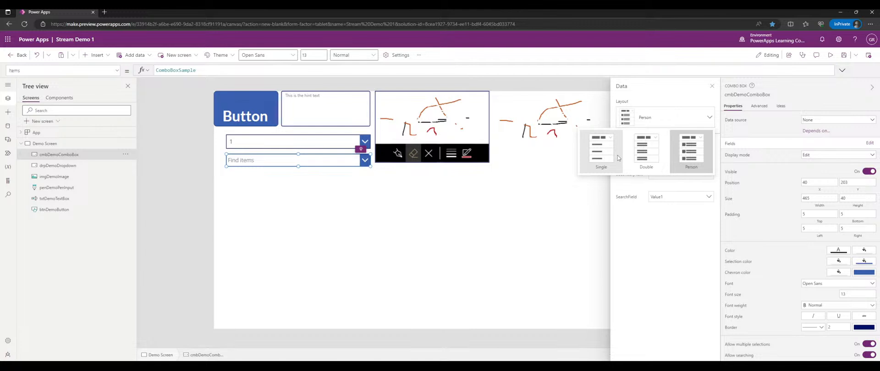
pyautogui.click(646, 150)
pyautogui.click(648, 126)
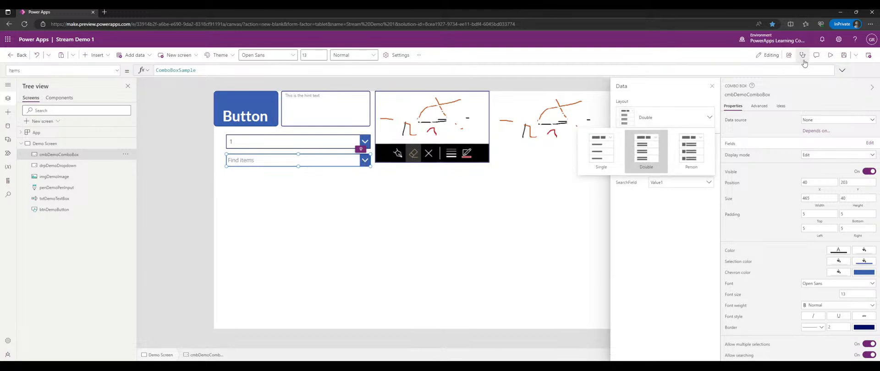
pyautogui.click(830, 55)
pyautogui.click(357, 138)
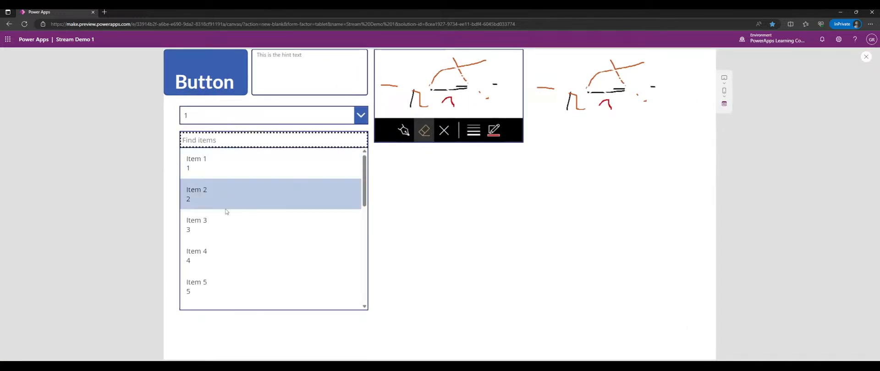
# - Scroll the Double-layout list, select Item 1, then remove its chip
pyautogui.scroll(-6, 224, 197)
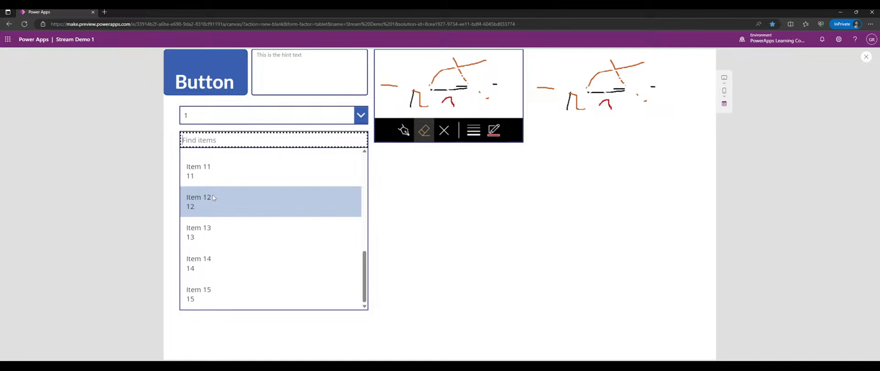
pyautogui.scroll(6, 212, 196)
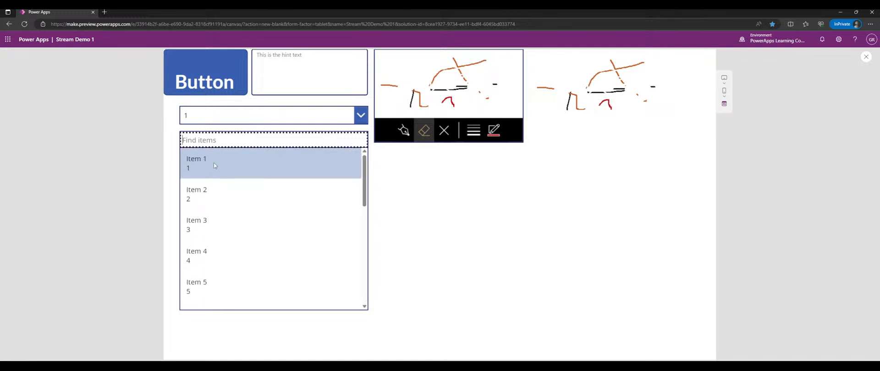
pyautogui.click(216, 163)
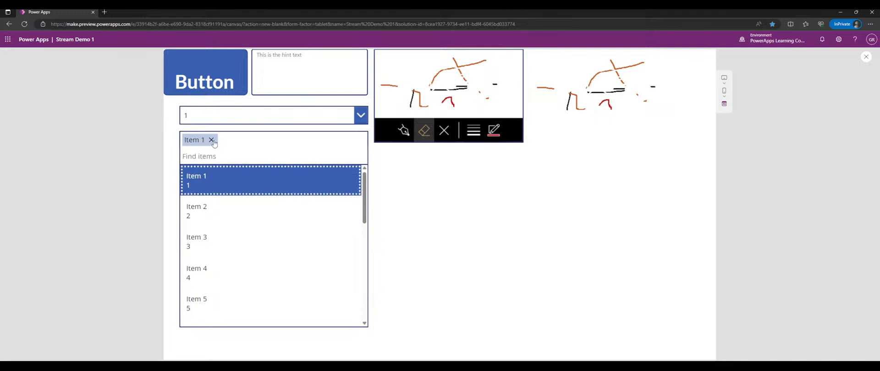
pyautogui.click(212, 142)
# - Search 1 in Find items, then exit preview and select the combo box
pyautogui.scroll(-5, 244, 216)
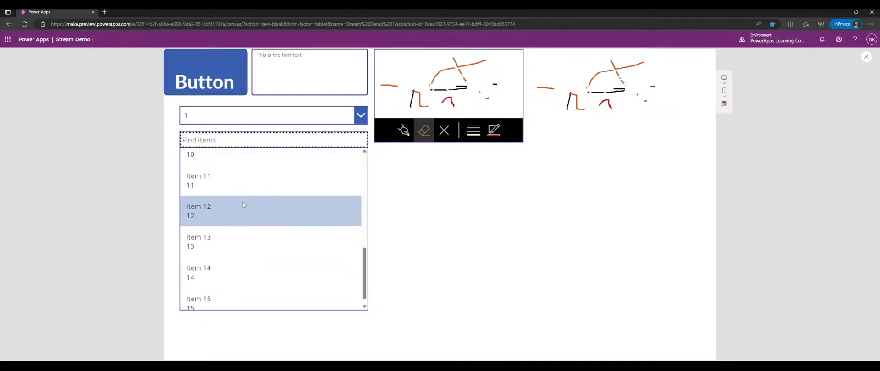
pyautogui.write('1')
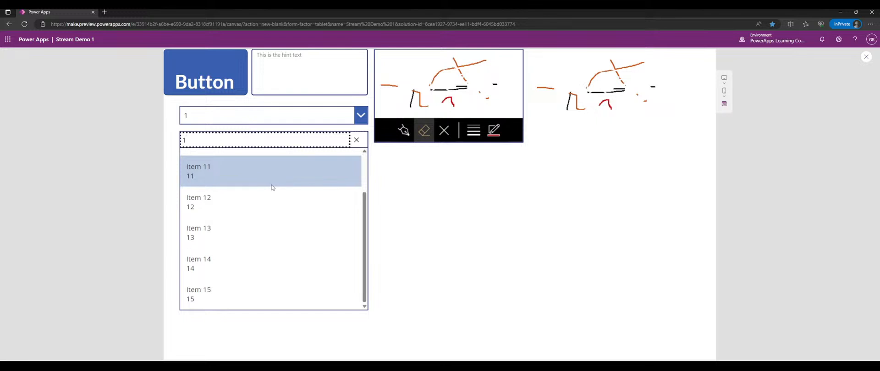
pyautogui.scroll(3, 307, 196)
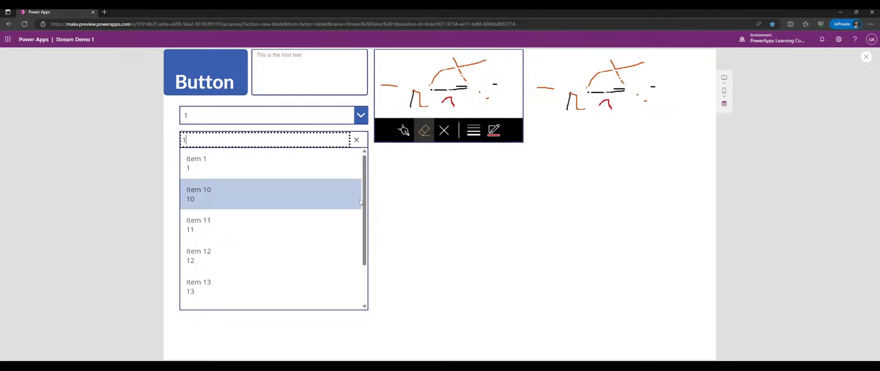
pyautogui.click(641, 163)
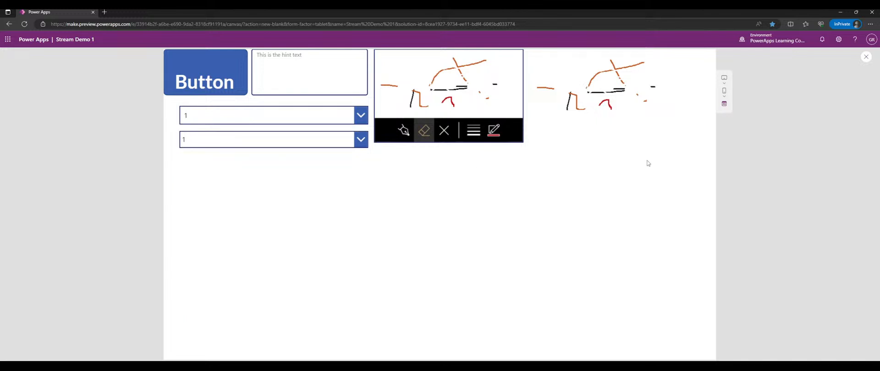
pyautogui.click(865, 56)
pyautogui.click(285, 159)
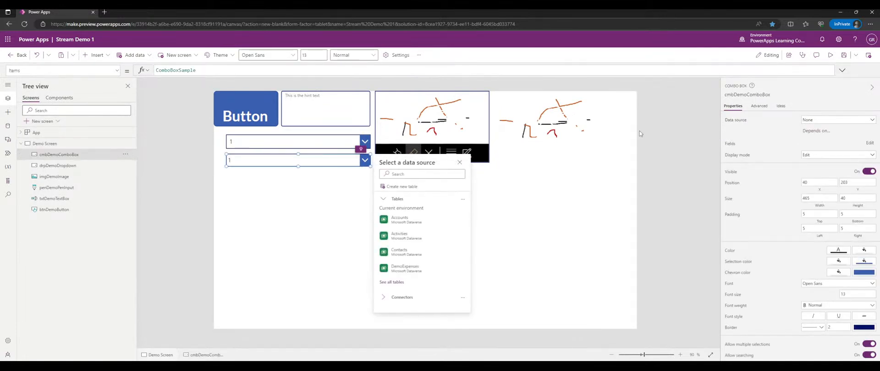
# - Set the combo box's item layout to Person in its field settings
pyautogui.click(868, 143)
pyautogui.click(666, 120)
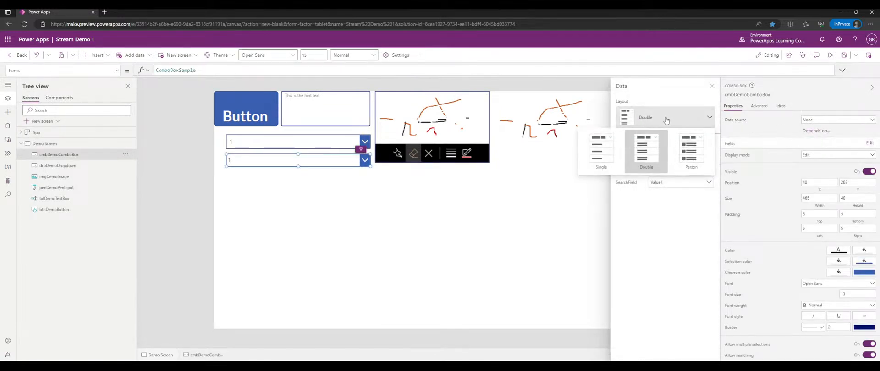
pyautogui.click(693, 150)
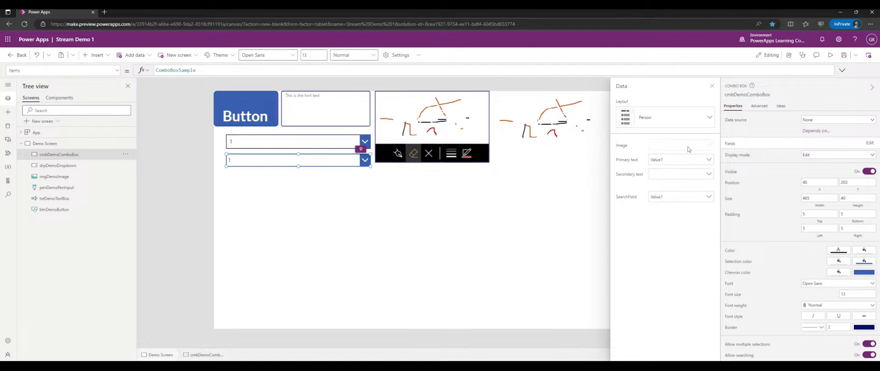
# - Preview the app, clear the combo box's value, and return to the editor
pyautogui.click(831, 58)
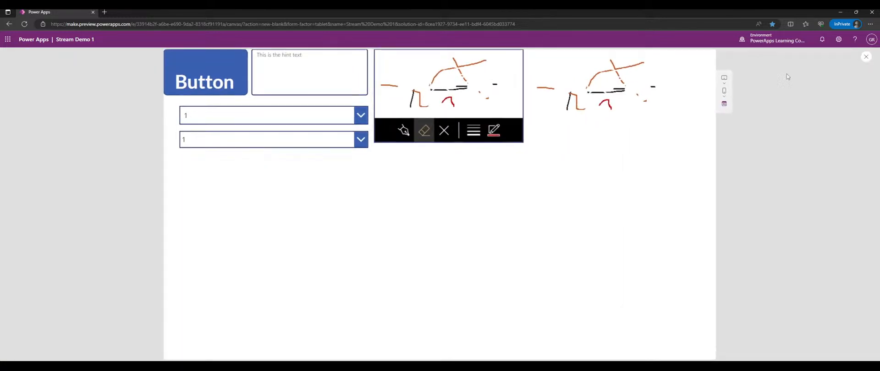
pyautogui.click(355, 140)
pyautogui.click(356, 139)
pyautogui.click(422, 188)
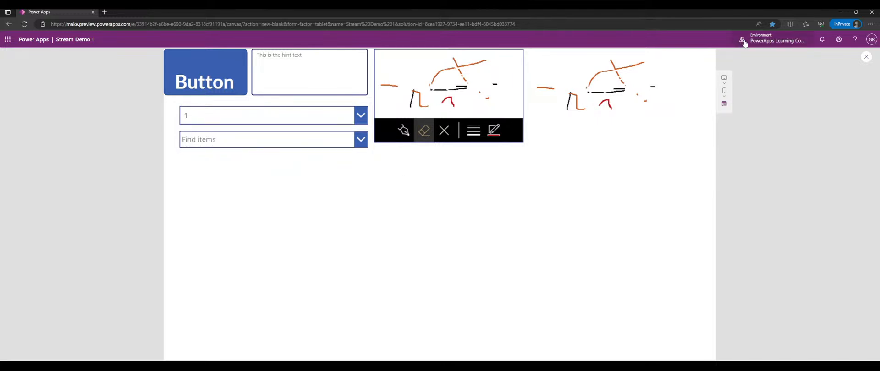
pyautogui.click(866, 56)
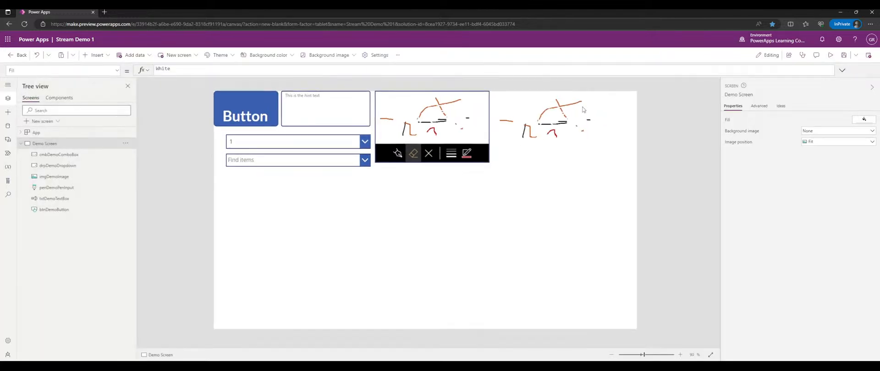
# - Insert a date picker below the combo box and widen it to 464 to match the inputs
pyautogui.click(268, 159)
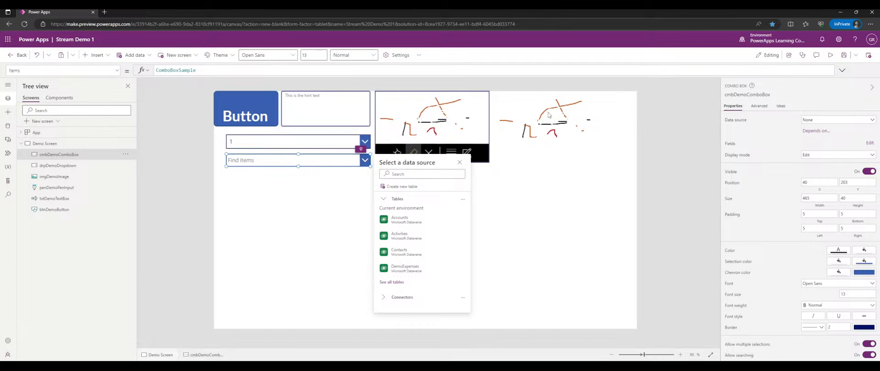
pyautogui.click(523, 187)
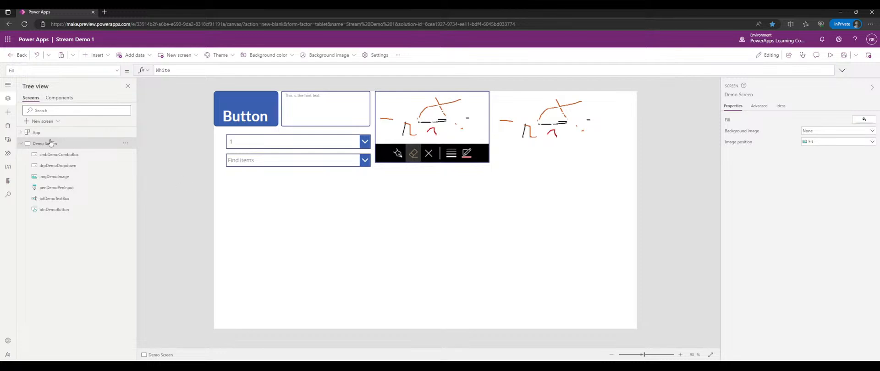
pyautogui.click(11, 113)
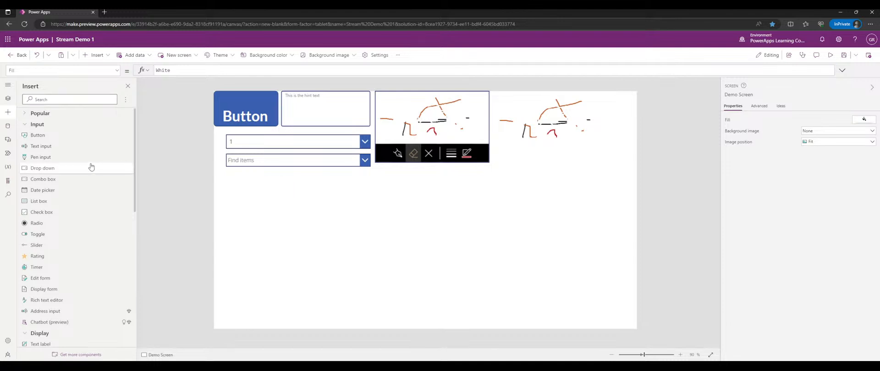
pyautogui.click(73, 191)
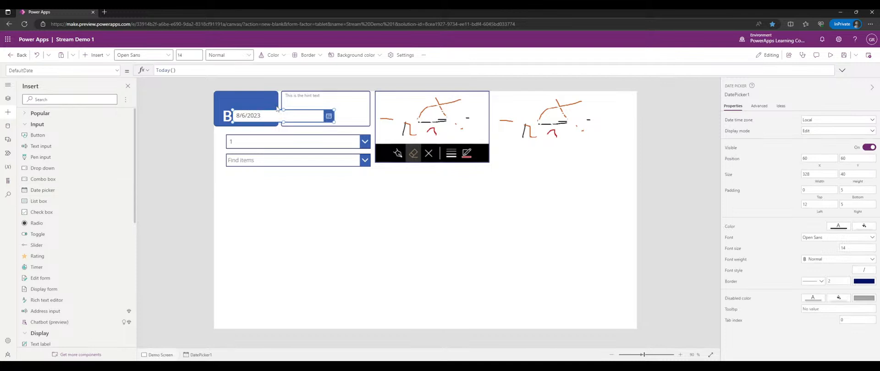
pyautogui.moveTo(270, 113); pyautogui.dragTo(264, 179)
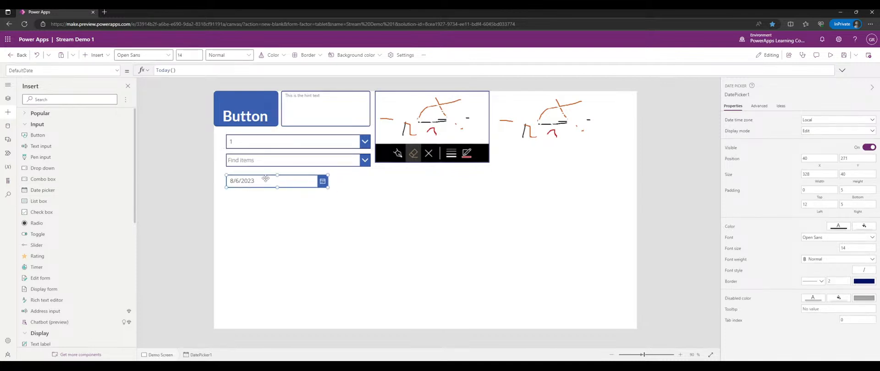
pyautogui.moveTo(324, 187); pyautogui.dragTo(370, 188)
# - In preview, set the date picker to January 23, 2009 and confirm with Ok
pyautogui.click(830, 54)
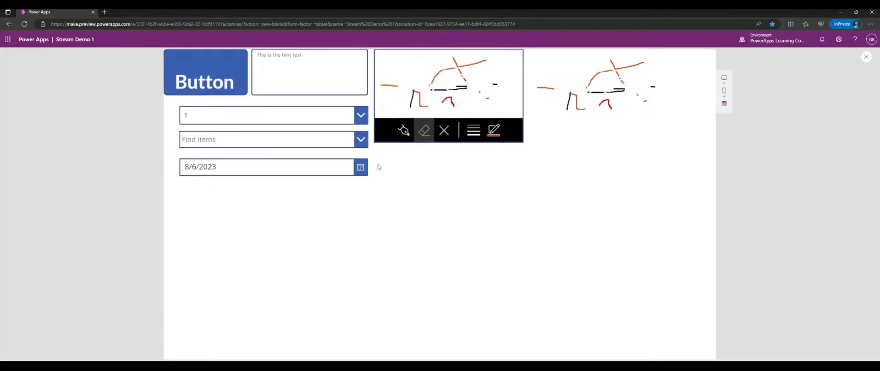
pyautogui.click(361, 170)
pyautogui.click(250, 277)
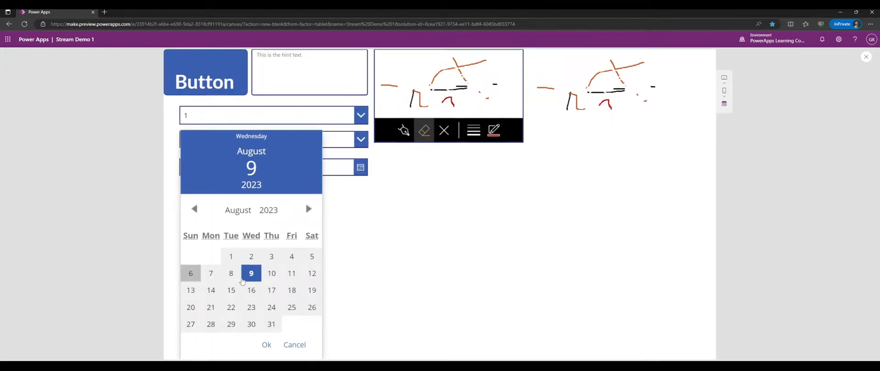
pyautogui.click(289, 291)
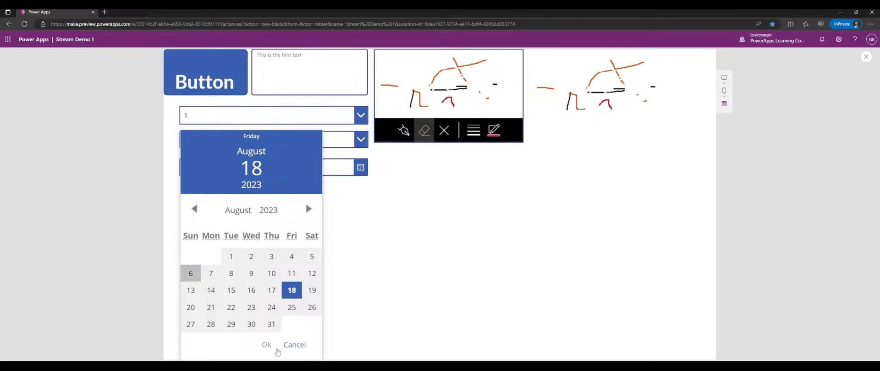
pyautogui.click(241, 214)
pyautogui.click(235, 225)
pyautogui.click(271, 210)
pyautogui.click(273, 251)
pyautogui.click(291, 307)
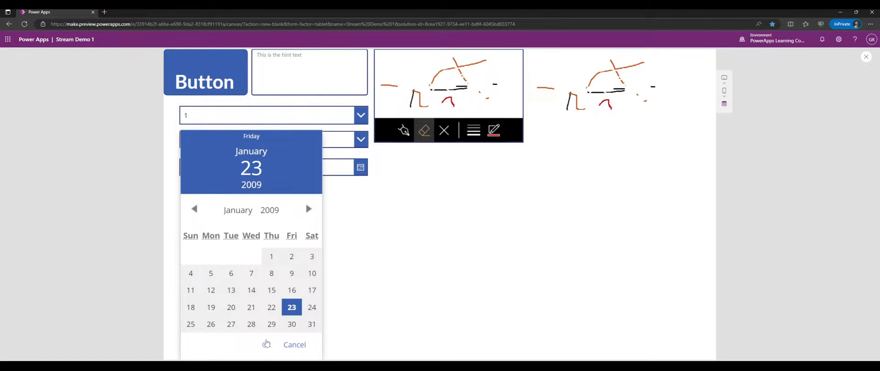
pyautogui.click(265, 350)
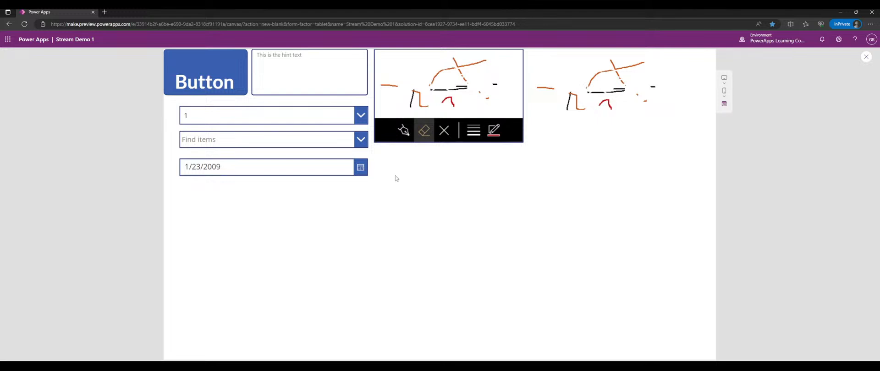
# - Exit preview, select the date picker, and begin renaming it with 'dpk'
pyautogui.click(866, 59)
pyautogui.click(306, 186)
pyautogui.click(734, 94)
pyautogui.write('dpk')
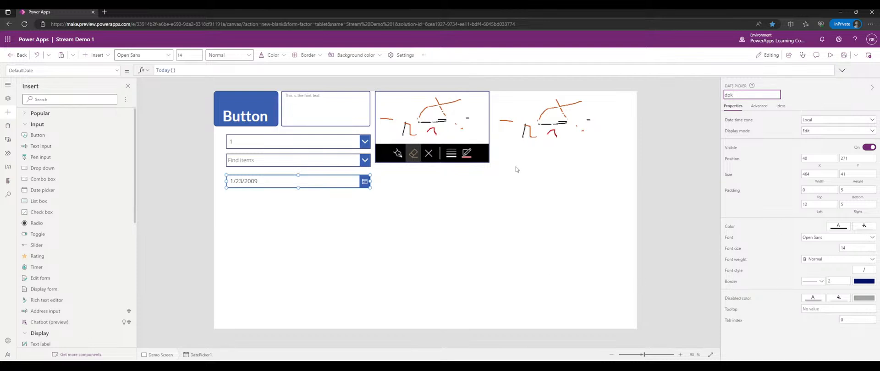
# - Extend the date picker's name from dpk to dpkDemoDatePicker
pyautogui.click(281, 184)
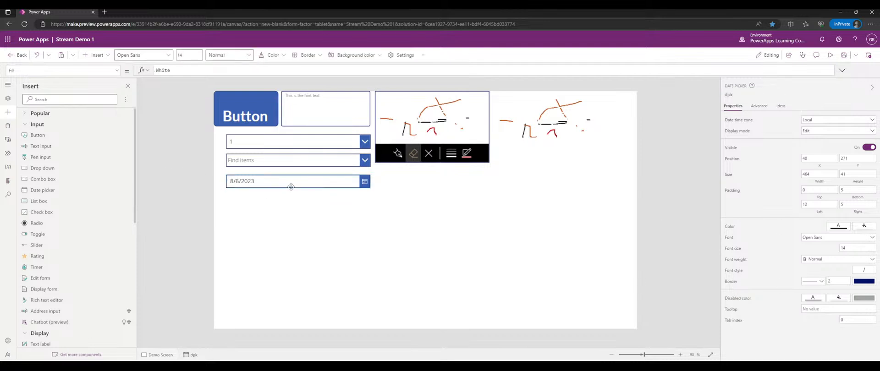
pyautogui.click(737, 95)
pyautogui.click(737, 94)
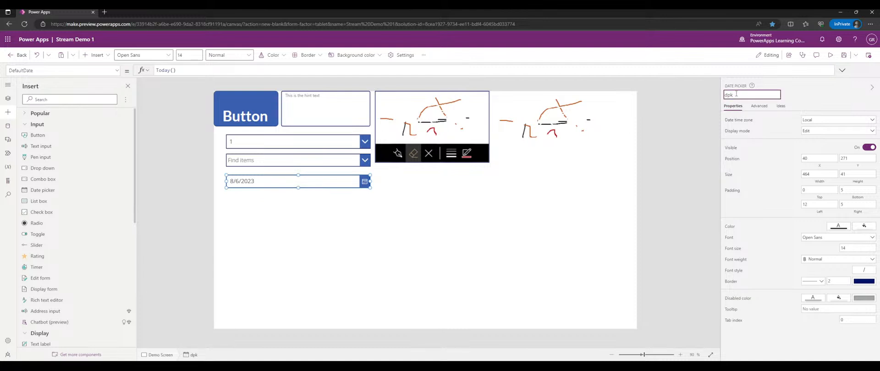
pyautogui.write('DemoDatePicker')
pyautogui.press('Return')
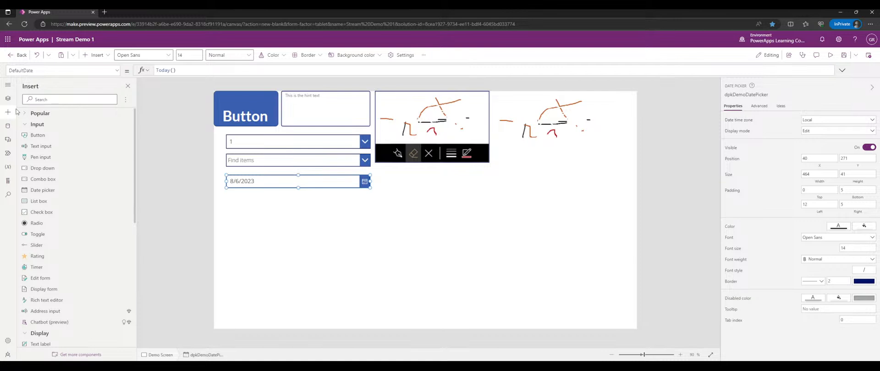
pyautogui.click(8, 100)
# - Reselect the date picker and scroll through its advanced properties before returning to the basic list
pyautogui.click(7, 112)
pyautogui.click(375, 190)
pyautogui.click(326, 183)
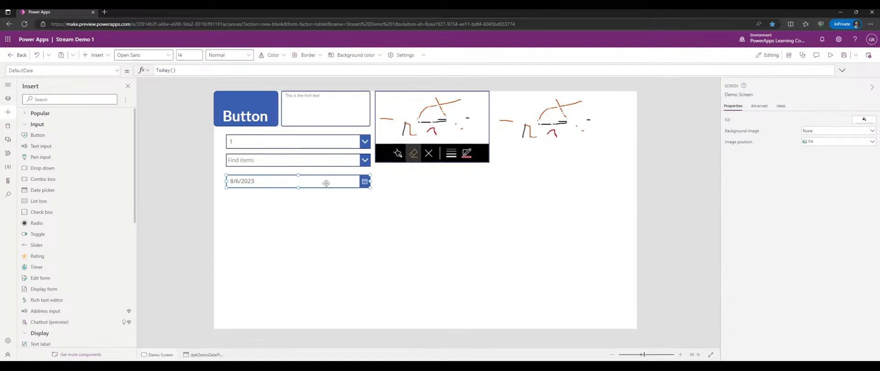
pyautogui.click(759, 107)
pyautogui.scroll(-2, 771, 203)
pyautogui.scroll(-1, 771, 204)
pyautogui.scroll(1, 771, 203)
pyautogui.click(734, 105)
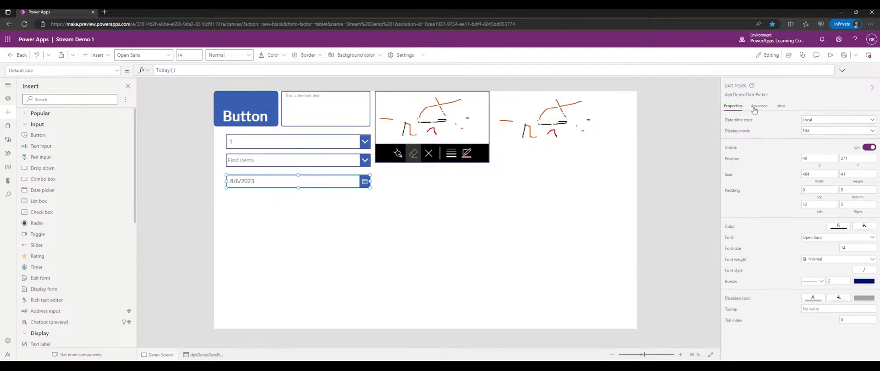
# - Open the Ideas panel for the date picker and dismiss the notice about ideas' new home
pyautogui.click(783, 107)
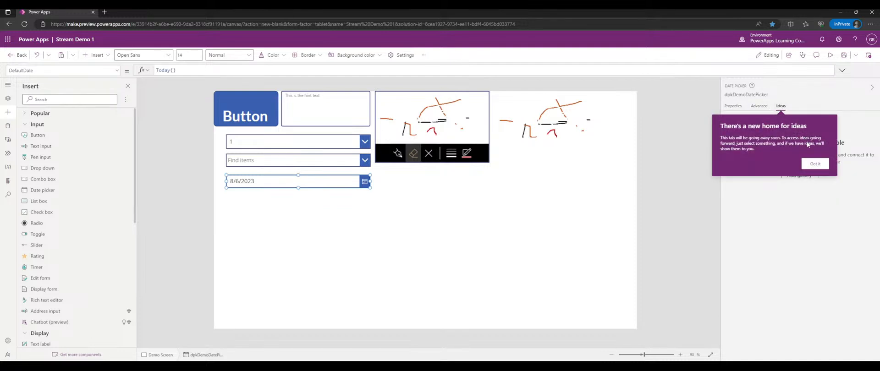
pyautogui.click(815, 163)
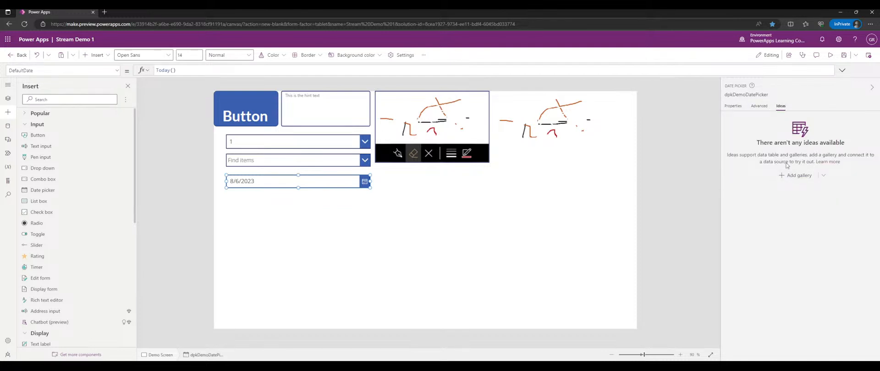
pyautogui.click(758, 107)
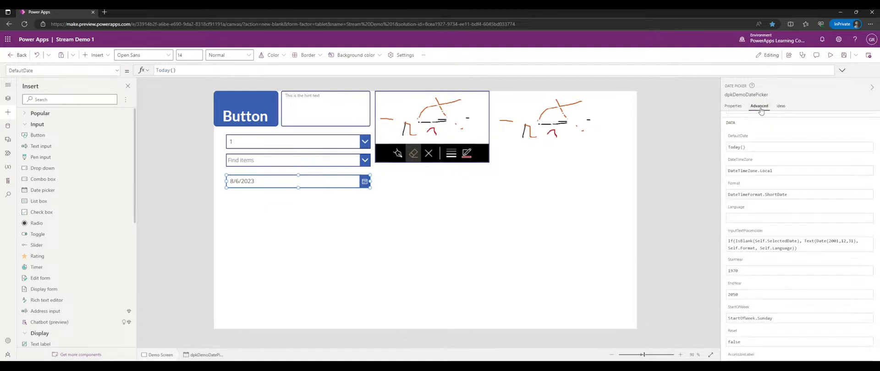
pyautogui.click(787, 108)
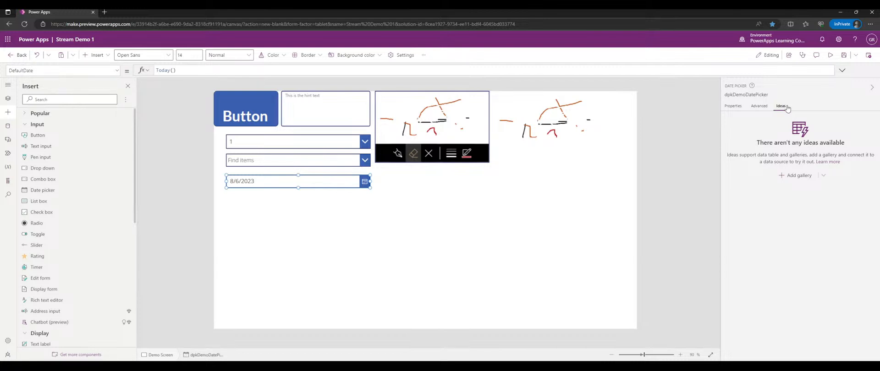
# - Scroll through the date picker's advanced properties, comparing them with the basic list
pyautogui.click(757, 106)
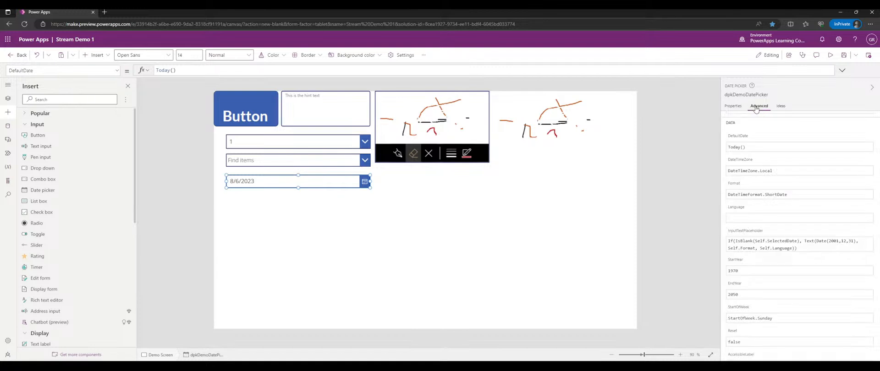
pyautogui.click(733, 107)
pyautogui.click(757, 107)
pyautogui.scroll(2, 812, 190)
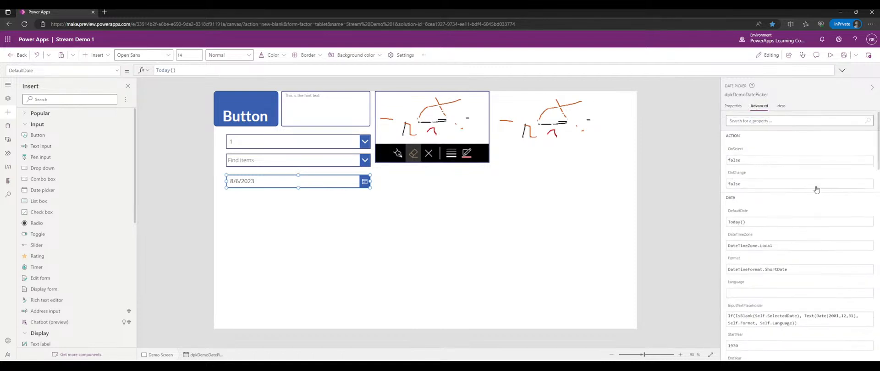
pyautogui.scroll(-10, 790, 193)
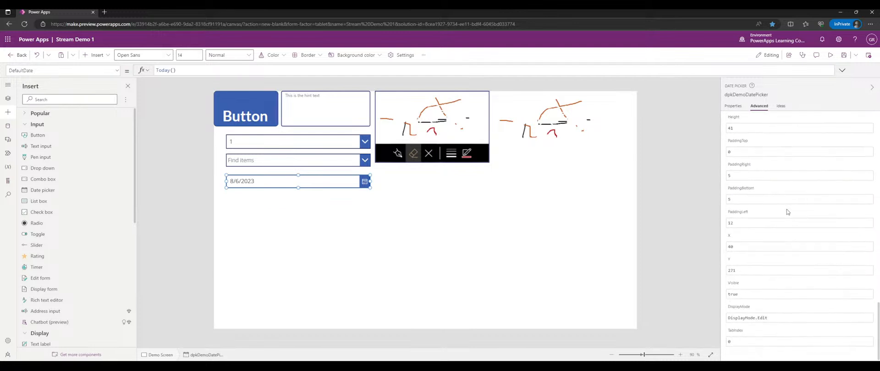
pyautogui.scroll(-6, 786, 208)
pyautogui.scroll(3, 748, 128)
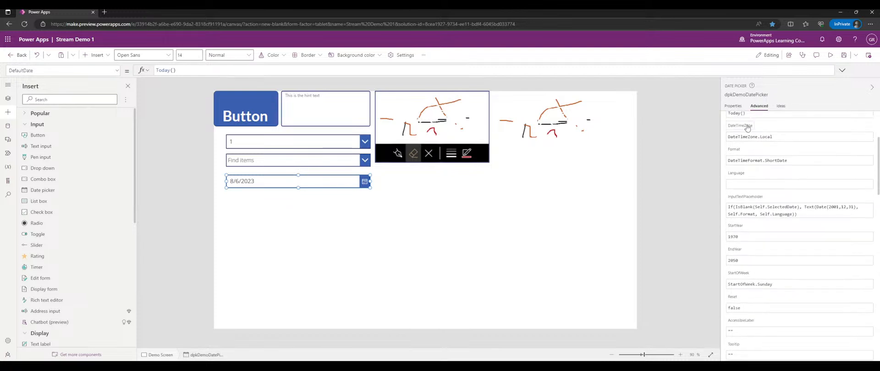
pyautogui.click(733, 106)
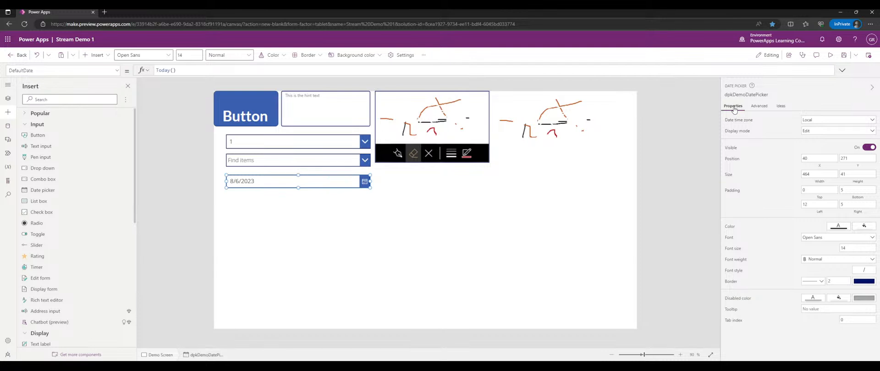
# - Review the advanced formula properties again, scrolling up and down through them
pyautogui.click(754, 108)
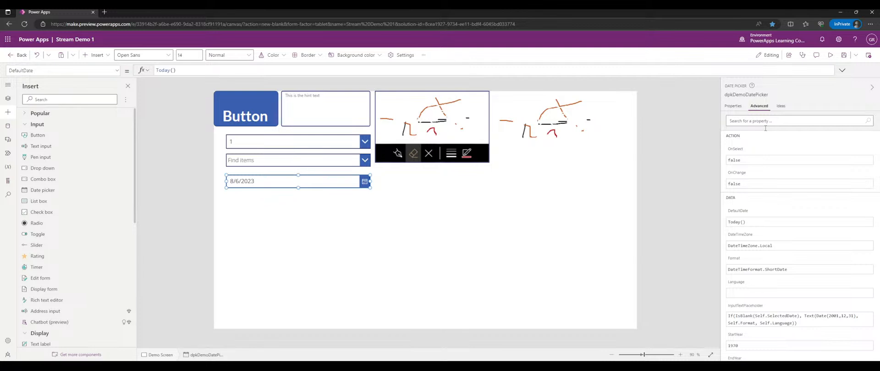
pyautogui.scroll(-3, 772, 154)
pyautogui.scroll(3, 765, 161)
pyautogui.scroll(-3, 772, 204)
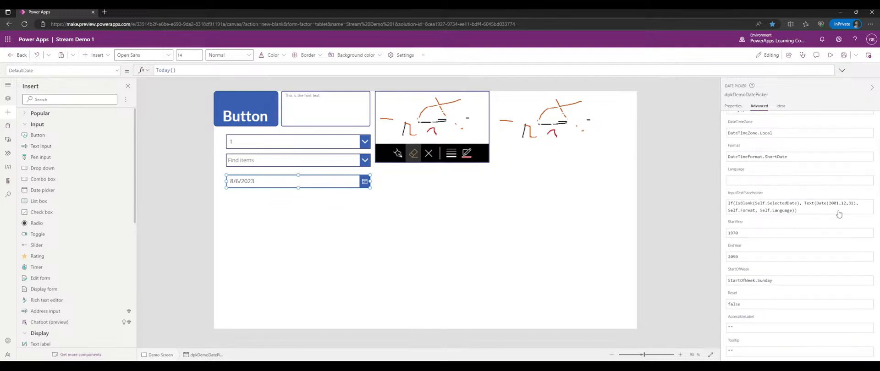
pyautogui.scroll(3, 820, 186)
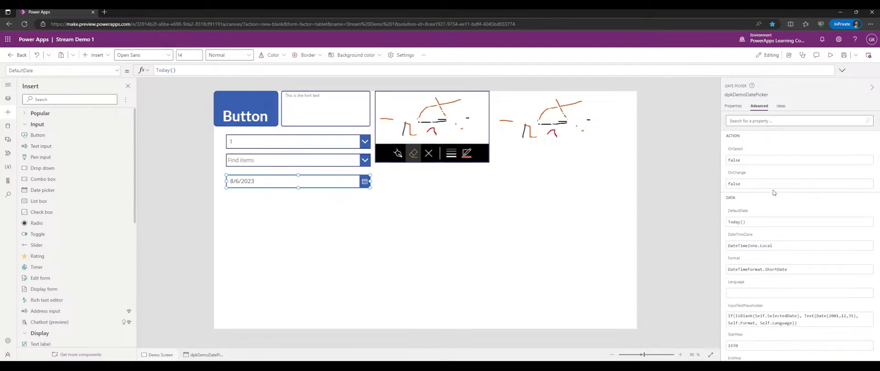
pyautogui.scroll(-2, 772, 190)
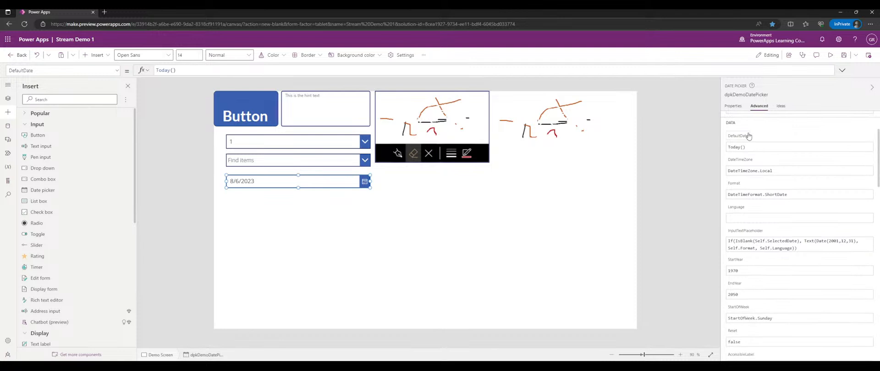
pyautogui.scroll(2, 787, 165)
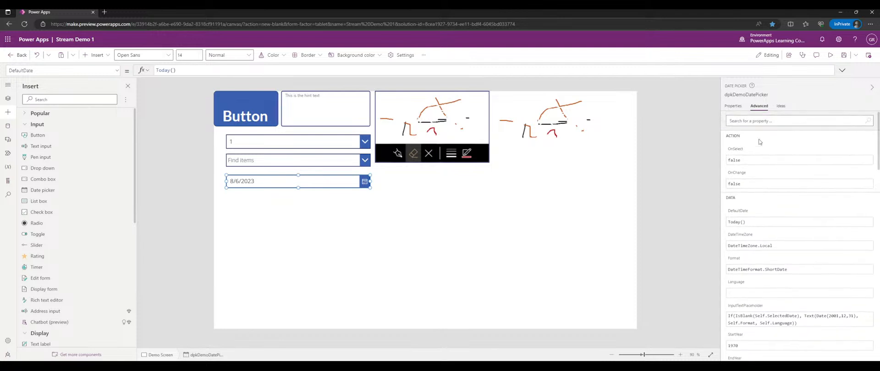
pyautogui.click(734, 106)
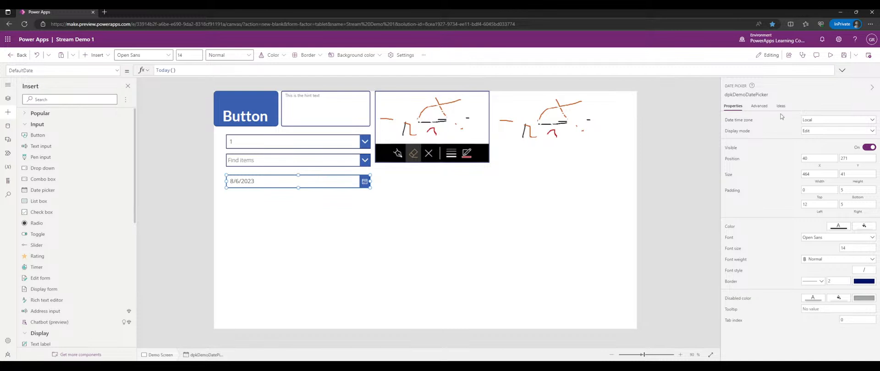
# - Confirm DefaultDate is Today(), evaluating to 8/6/2023, then select the Demo Screen
pyautogui.click(767, 109)
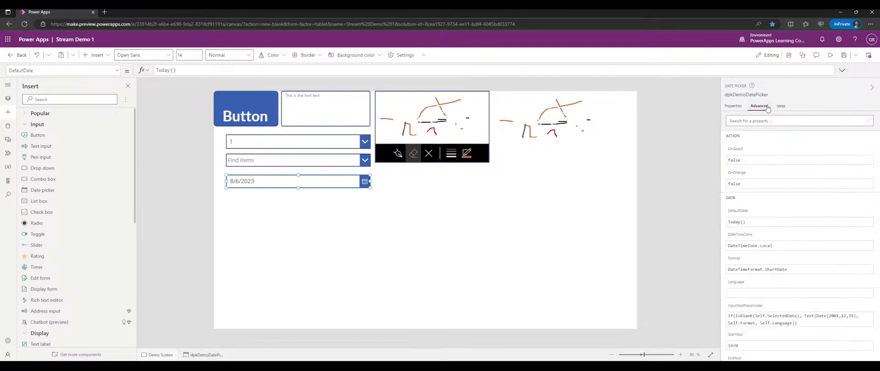
pyautogui.click(746, 212)
pyautogui.click(747, 222)
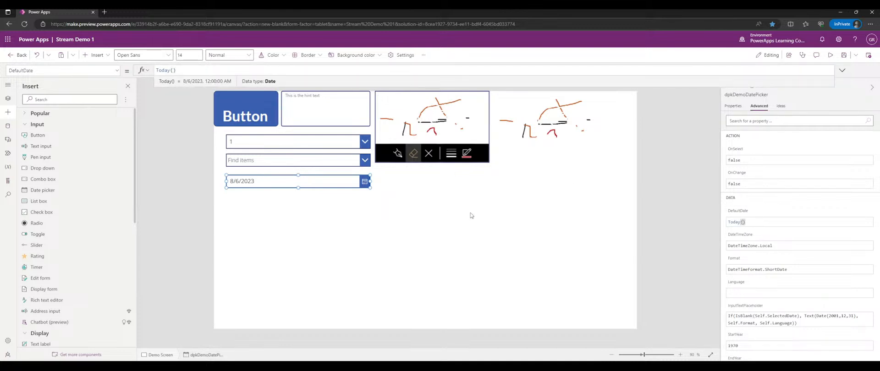
pyautogui.click(488, 219)
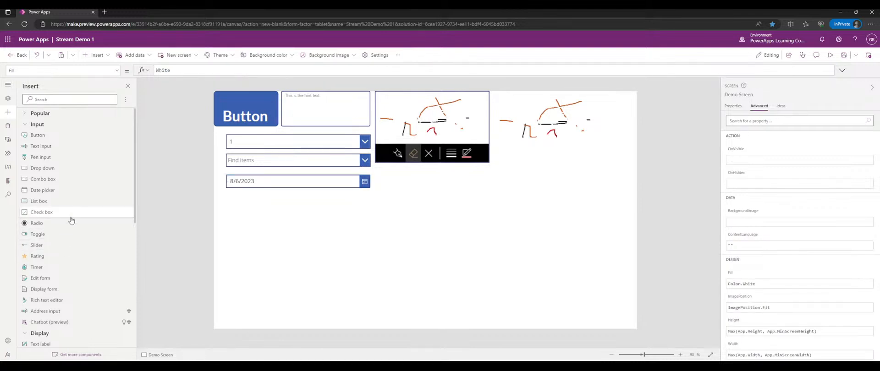
# - Insert a list box below the date picker and make it wider and taller
pyautogui.click(41, 201)
pyautogui.moveTo(266, 133); pyautogui.dragTo(247, 219)
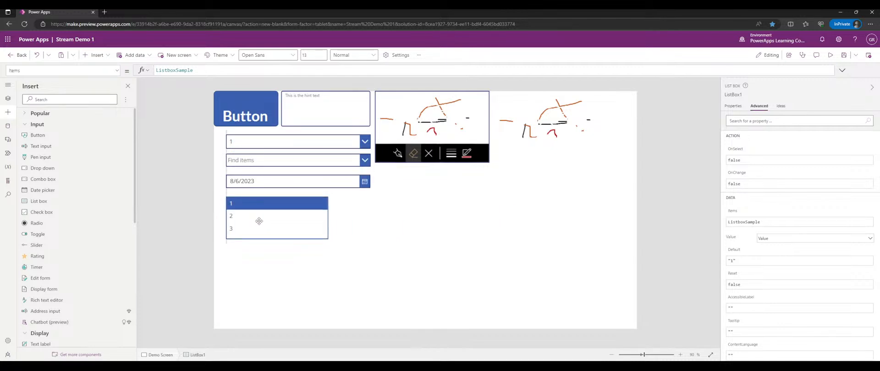
pyautogui.moveTo(328, 242); pyautogui.dragTo(368, 257)
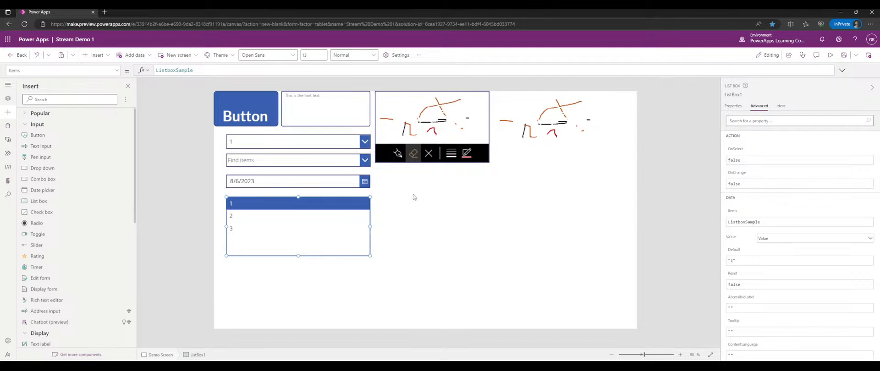
# - Open and close the drop-down, then toggle list box items 2, 3 and 1
pyautogui.click(364, 143)
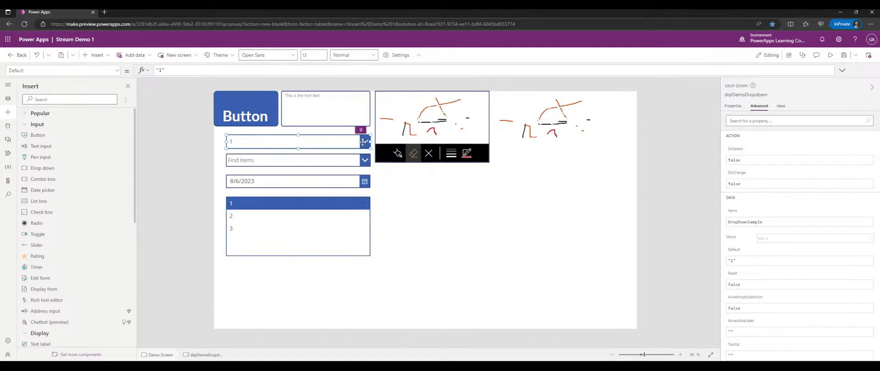
pyautogui.keyDown('alt'); pyautogui.click(364, 142); pyautogui.keyUp('alt')
pyautogui.keyDown('alt'); pyautogui.click(428, 233); pyautogui.keyUp('alt')
pyautogui.keyDown('alt'); pyautogui.click(333, 220); pyautogui.keyUp('alt')
pyautogui.keyDown('alt'); pyautogui.click(298, 229); pyautogui.keyUp('alt')
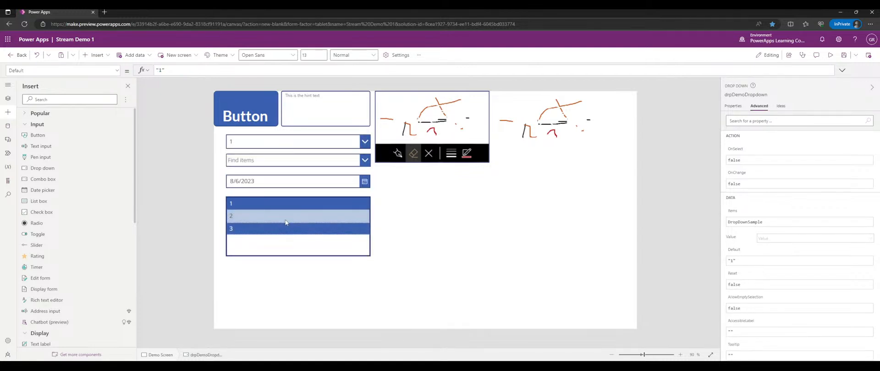
pyautogui.keyDown('alt'); pyautogui.click(307, 218); pyautogui.keyUp('alt')
pyautogui.keyDown('alt'); pyautogui.click(310, 206); pyautogui.keyUp('alt')
pyautogui.keyDown('alt'); pyautogui.click(314, 227); pyautogui.keyUp('alt')
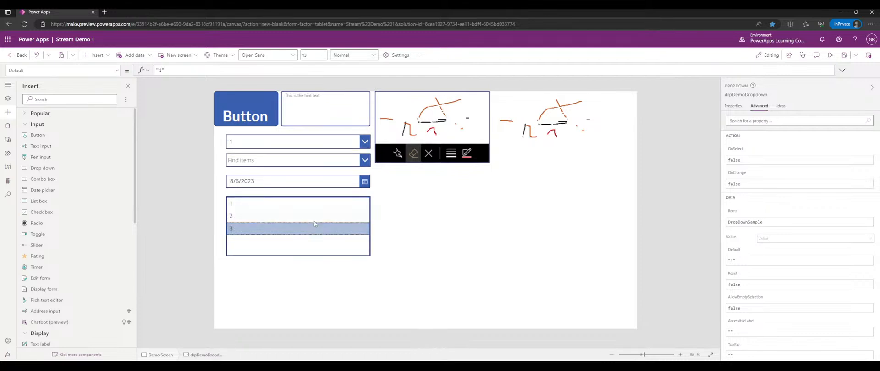
# - Keep toggling list box items in the editor, leaving only item 3 selected
pyautogui.keyDown('alt'); pyautogui.click(316, 217); pyautogui.keyUp('alt')
pyautogui.keyDown('alt'); pyautogui.click(318, 206); pyautogui.keyUp('alt')
pyautogui.keyDown('alt'); pyautogui.click(315, 229); pyautogui.keyUp('alt')
pyautogui.keyDown('alt'); pyautogui.click(309, 215); pyautogui.keyUp('alt')
pyautogui.keyDown('alt'); pyautogui.click(307, 202); pyautogui.keyUp('alt')
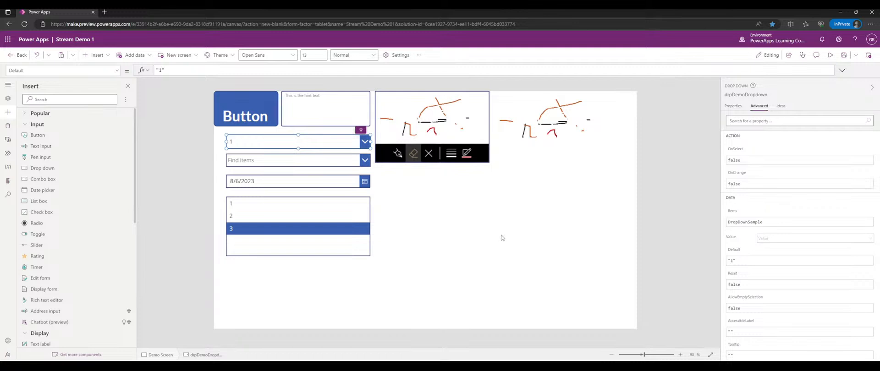
pyautogui.keyDown('alt'); pyautogui.click(365, 161); pyautogui.keyUp('alt')
pyautogui.keyDown('alt'); pyautogui.click(402, 195); pyautogui.keyUp('alt')
pyautogui.keyDown('alt'); pyautogui.click(325, 220); pyautogui.keyUp('alt')
# - Preview the app, leave list box items 1 and 2 selected, and exit preview
pyautogui.click(830, 55)
pyautogui.click(241, 198)
pyautogui.click(238, 215)
pyautogui.click(247, 228)
pyautogui.click(324, 216)
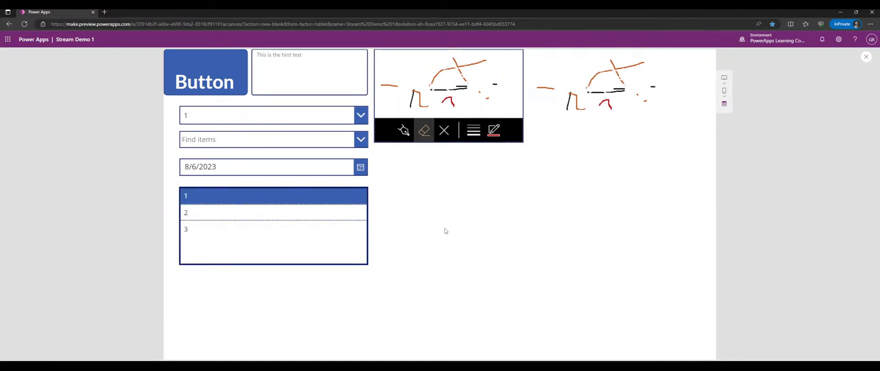
pyautogui.click(328, 214)
pyautogui.click(865, 56)
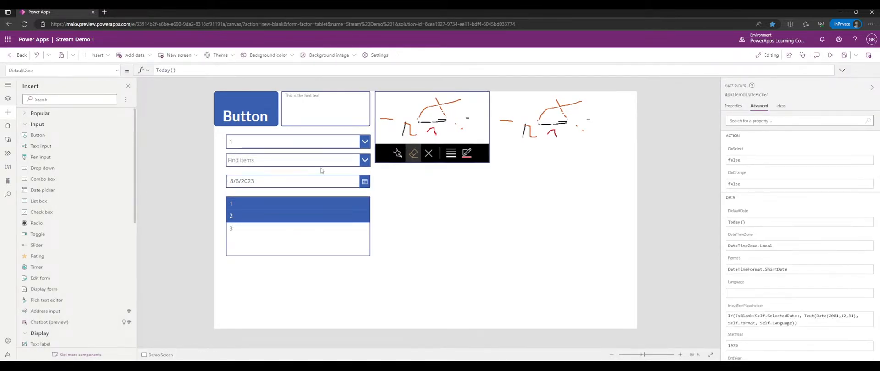
# - Turn off searching and multiple selections on the Find items combo box, then preview and open it
pyautogui.click(321, 161)
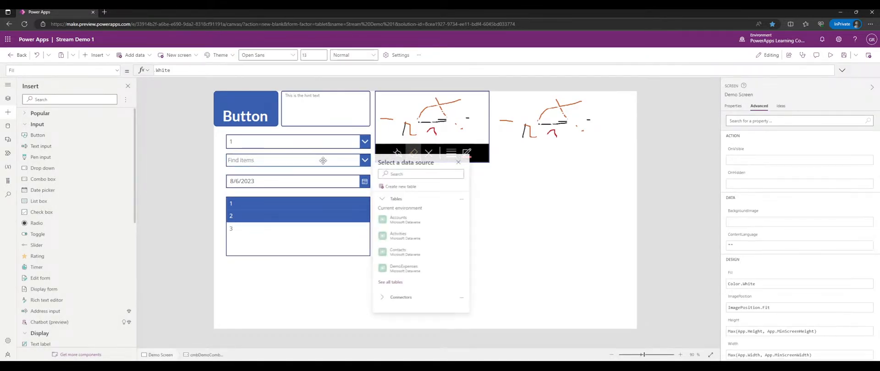
pyautogui.click(459, 163)
pyautogui.click(743, 106)
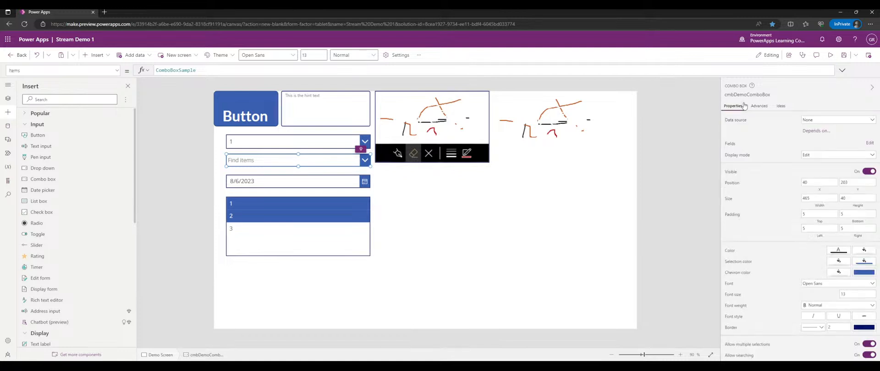
pyautogui.scroll(-3, 788, 208)
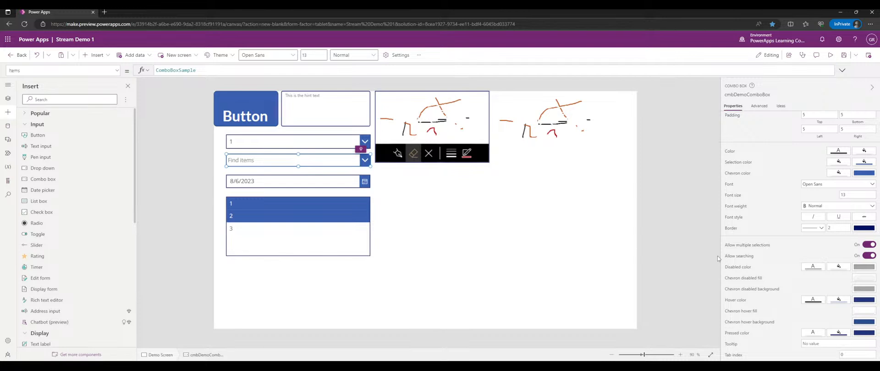
pyautogui.click(871, 256)
pyautogui.click(872, 246)
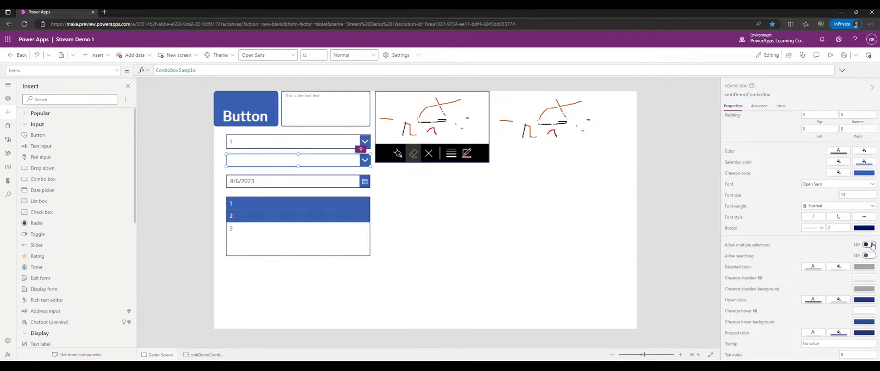
pyautogui.click(829, 55)
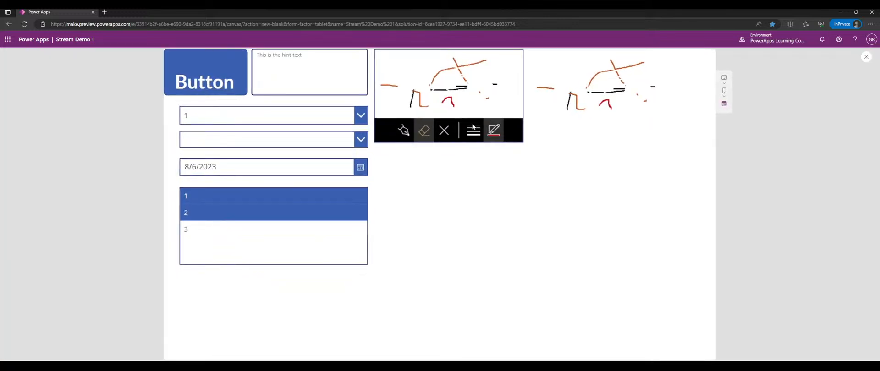
pyautogui.click(359, 140)
# - Choose Item 2 and another item in the combo box, and set the dropdown to 2
pyautogui.click(286, 169)
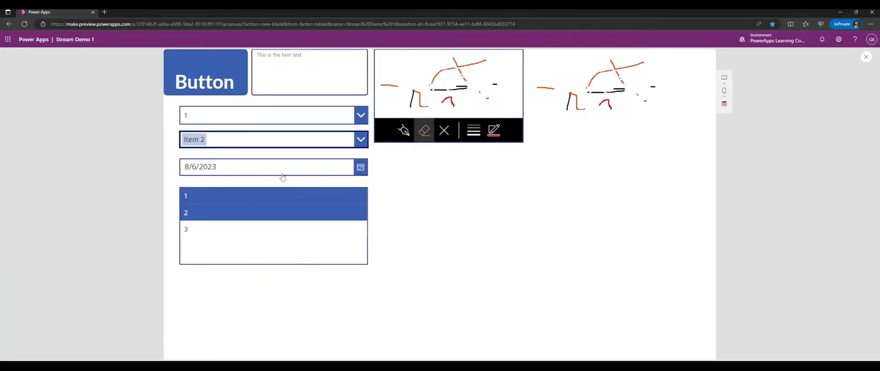
pyautogui.click(359, 142)
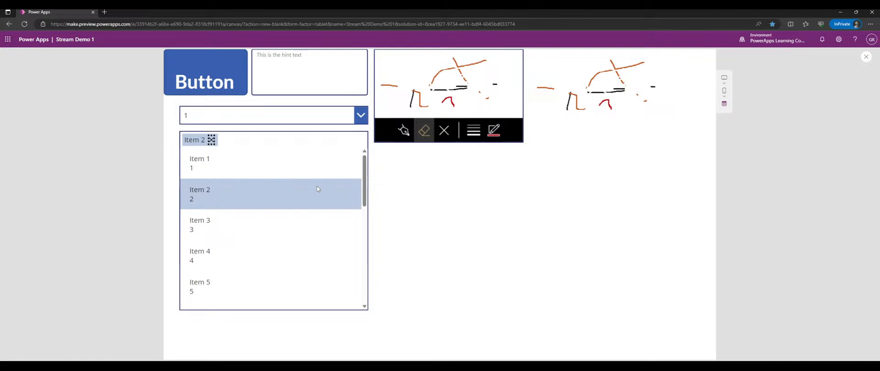
pyautogui.scroll(-1, 279, 249)
pyautogui.click(275, 235)
pyautogui.click(321, 117)
pyautogui.click(308, 151)
# - Pick Items 6, 12 and 13 in the combo box, each replacing the previous choice
pyautogui.click(315, 142)
pyautogui.scroll(-3, 286, 191)
pyautogui.click(287, 191)
pyautogui.scroll(-3, 286, 191)
pyautogui.click(247, 213)
pyautogui.click(240, 212)
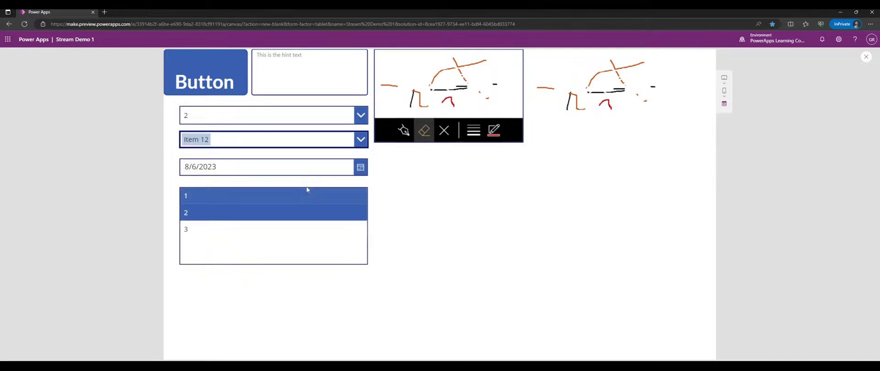
pyautogui.click(360, 146)
pyautogui.scroll(-5, 316, 186)
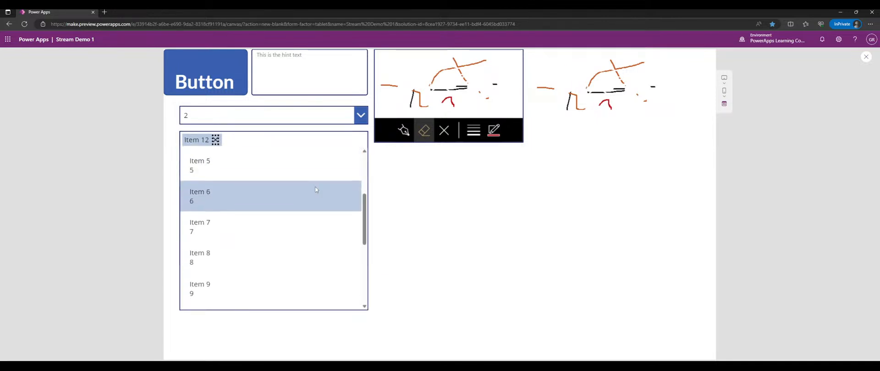
pyautogui.scroll(-1, 314, 185)
pyautogui.click(309, 190)
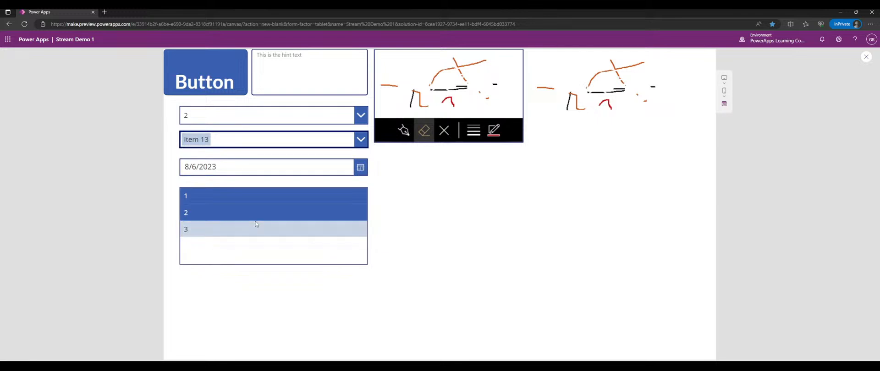
# - Choose Item 1 in the combo box and close its list
pyautogui.click(256, 140)
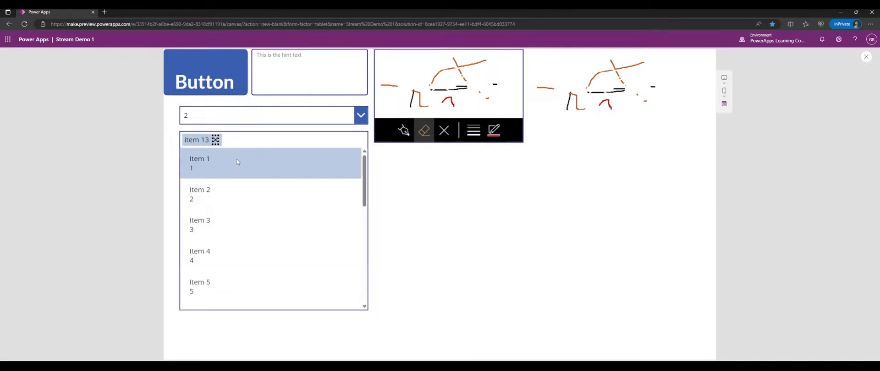
pyautogui.scroll(-6, 252, 197)
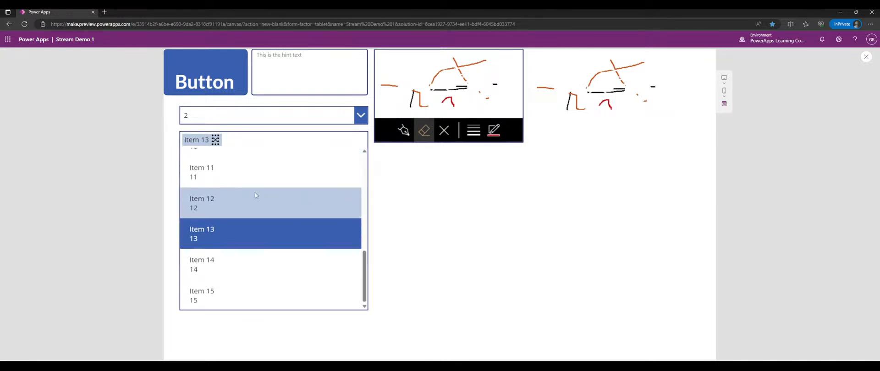
pyautogui.scroll(6, 255, 195)
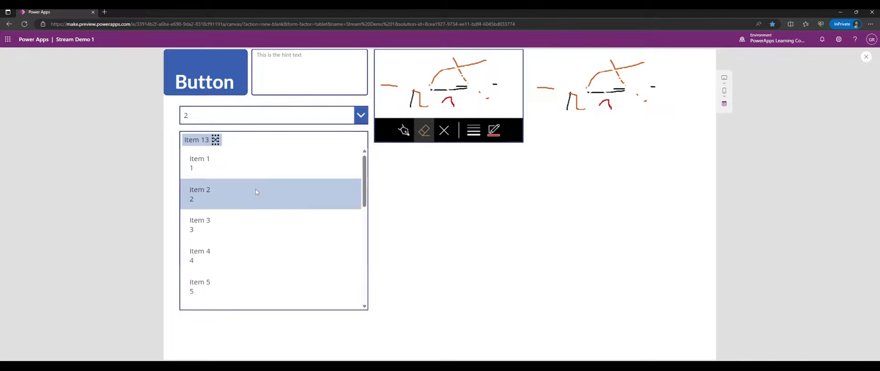
pyautogui.click(263, 169)
pyautogui.click(413, 212)
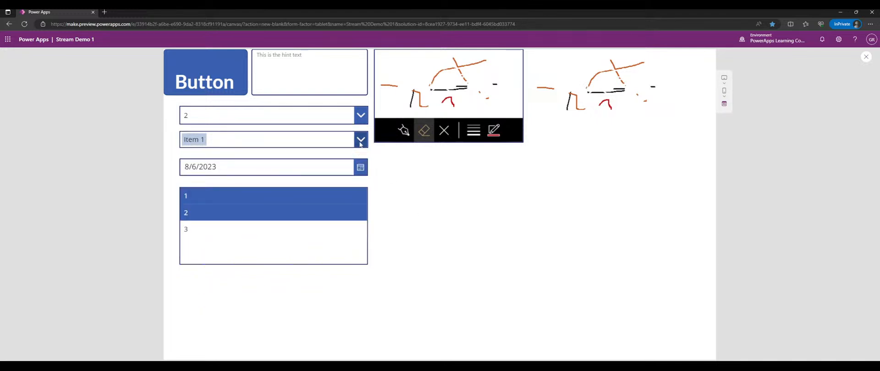
pyautogui.click(361, 141)
pyautogui.scroll(-6, 329, 229)
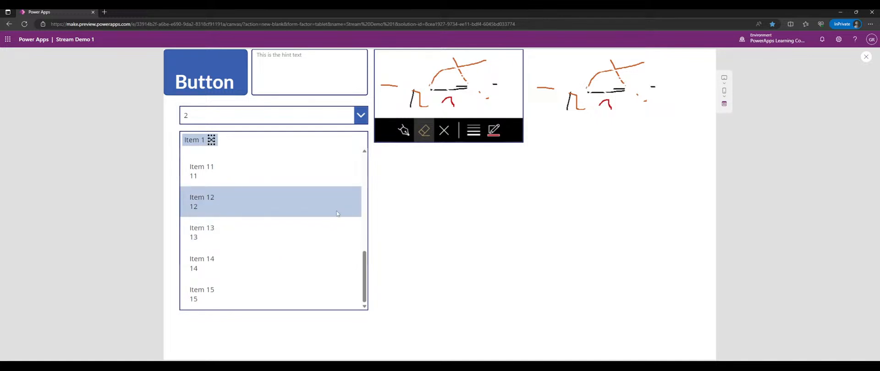
pyautogui.click(479, 227)
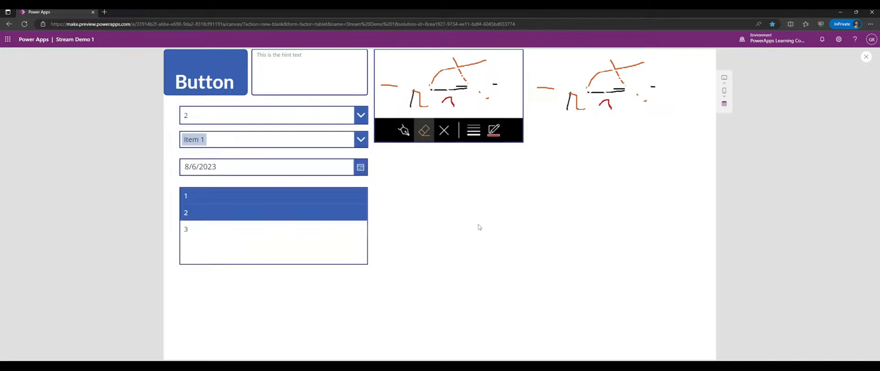
# - Back in the editor, turn off multiple selections for the list box
pyautogui.click(866, 57)
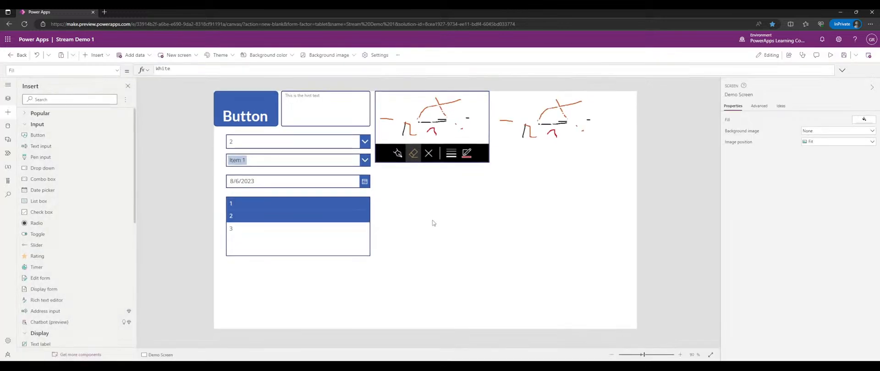
pyautogui.click(330, 232)
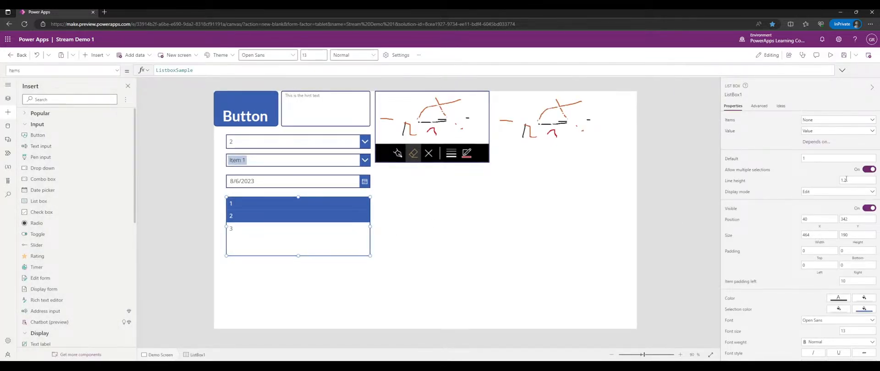
pyautogui.scroll(-3, 846, 180)
pyautogui.scroll(3, 846, 181)
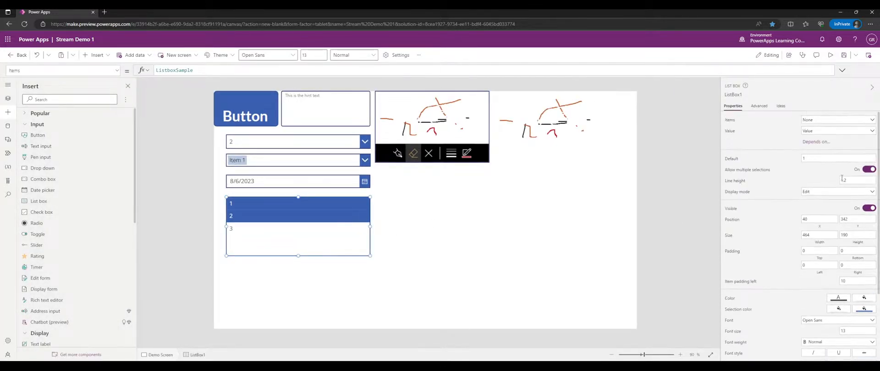
pyautogui.click(866, 171)
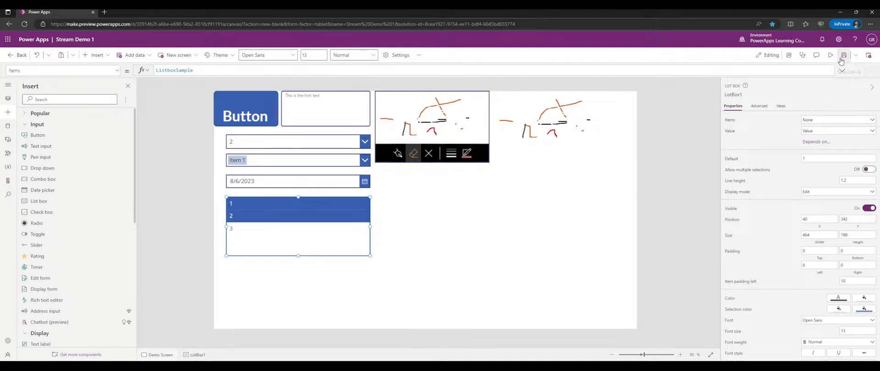
# - Preview and click rows 1, 2 and 3 repeatedly, ending with only row 1 selected
pyautogui.click(830, 55)
pyautogui.click(288, 200)
pyautogui.click(316, 212)
pyautogui.click(316, 229)
pyautogui.click(304, 198)
pyautogui.click(293, 214)
pyautogui.click(282, 227)
pyautogui.click(270, 213)
pyautogui.click(270, 198)
pyautogui.click(294, 215)
pyautogui.click(263, 231)
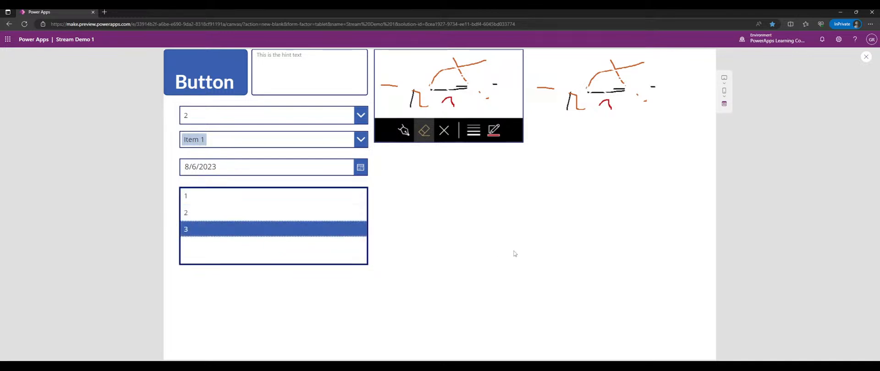
pyautogui.click(353, 196)
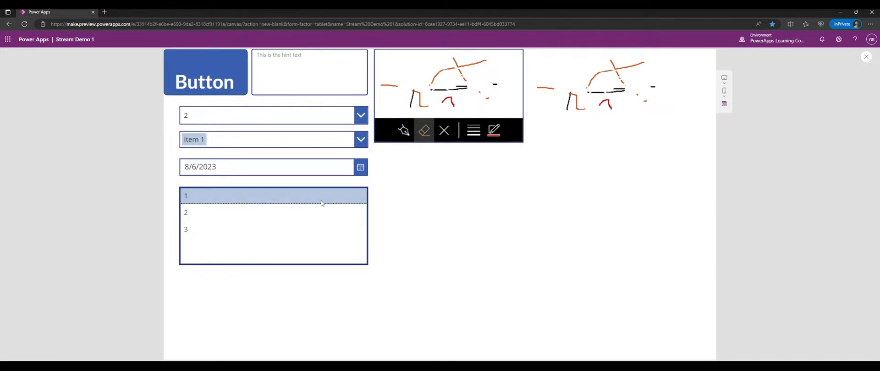
pyautogui.click(246, 213)
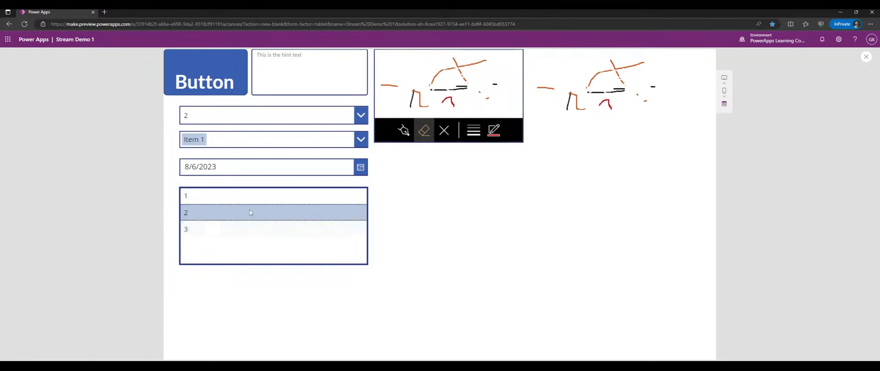
pyautogui.click(299, 197)
# - Set the dropdown back to 1 and close the preview
pyautogui.click(350, 114)
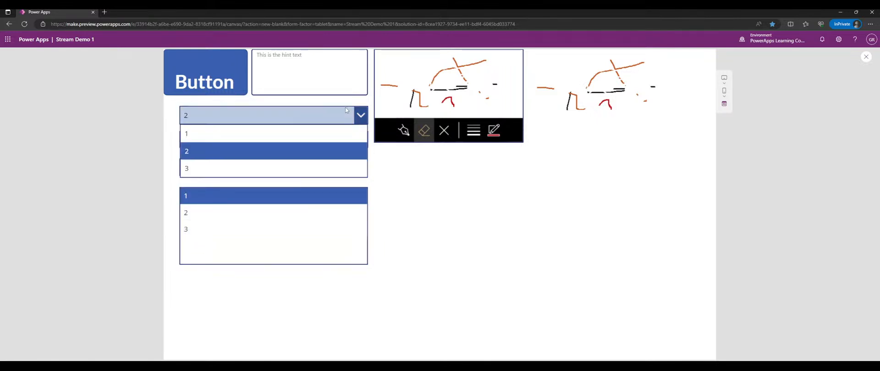
pyautogui.click(304, 131)
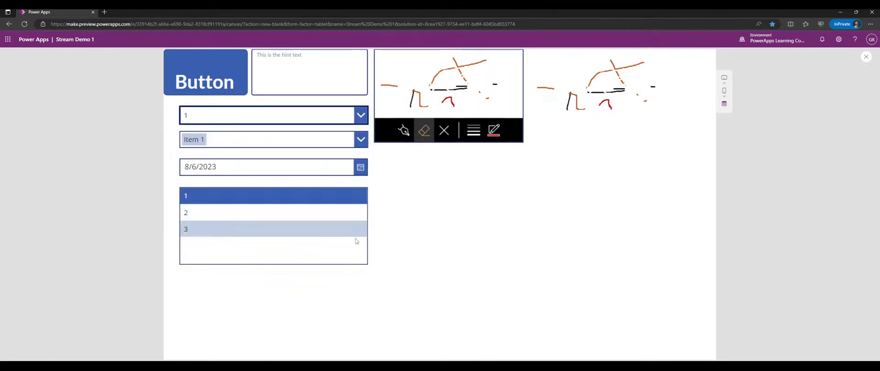
pyautogui.click(866, 58)
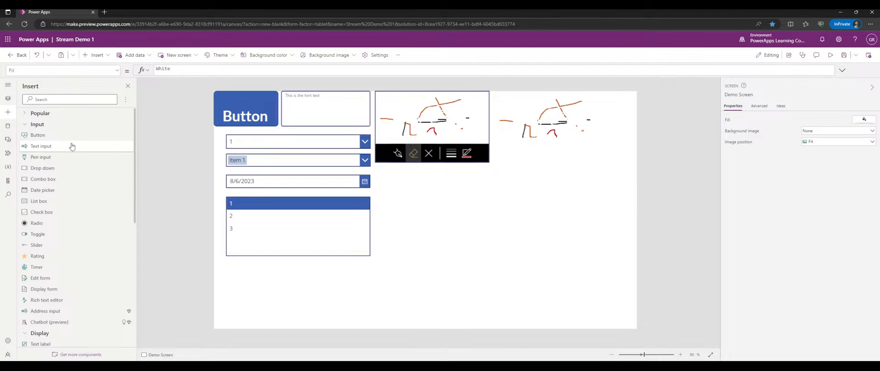
# - Insert a stray combo box, nudge it, and delete it again
pyautogui.click(65, 179)
pyautogui.moveTo(303, 110); pyautogui.dragTo(314, 115)
pyautogui.press('Delete')
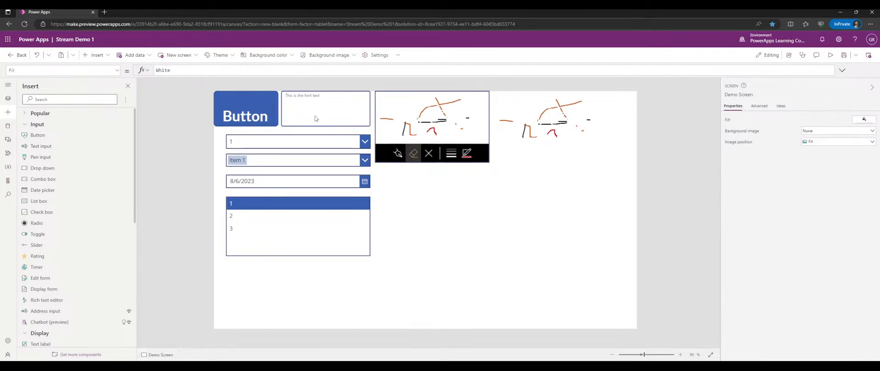
# - Rename the list box from ListBox1 to lstDemoListBox
pyautogui.click(245, 218)
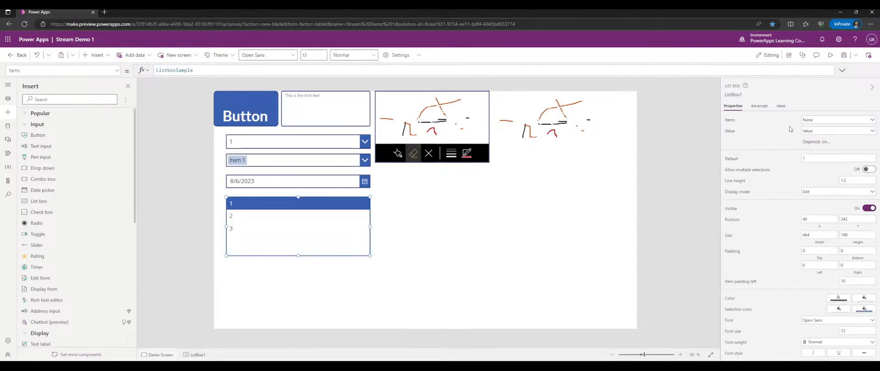
pyautogui.click(732, 95)
pyautogui.write('lstDemoListBox')
pyautogui.press('Return')
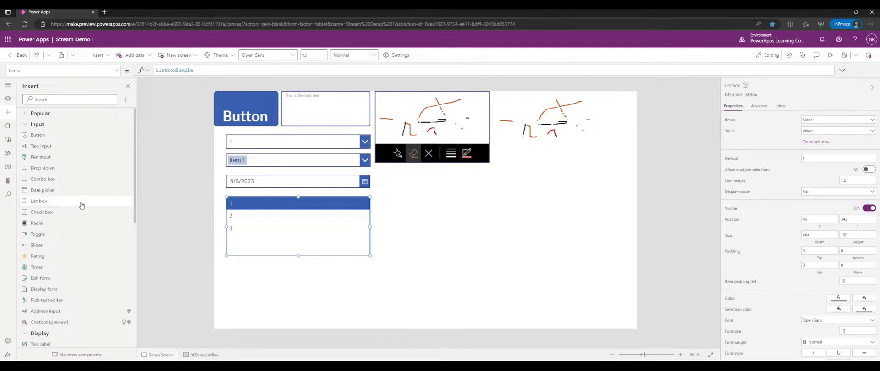
# - Insert a check box below the list box, aligned with the controls above
pyautogui.click(55, 212)
pyautogui.moveTo(262, 130); pyautogui.dragTo(264, 278)
pyautogui.moveTo(242, 269); pyautogui.dragTo(370, 270)
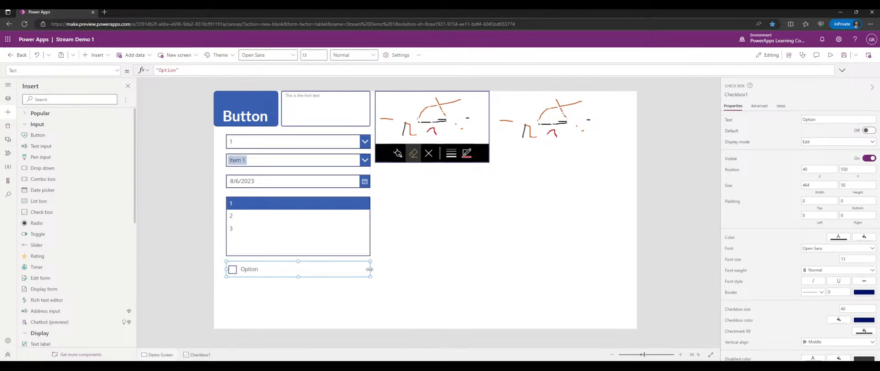
# - Tick and untick the Option checkbox to test it, then deselect it
pyautogui.keyDown('alt'); pyautogui.click(232, 269); pyautogui.keyUp('alt')
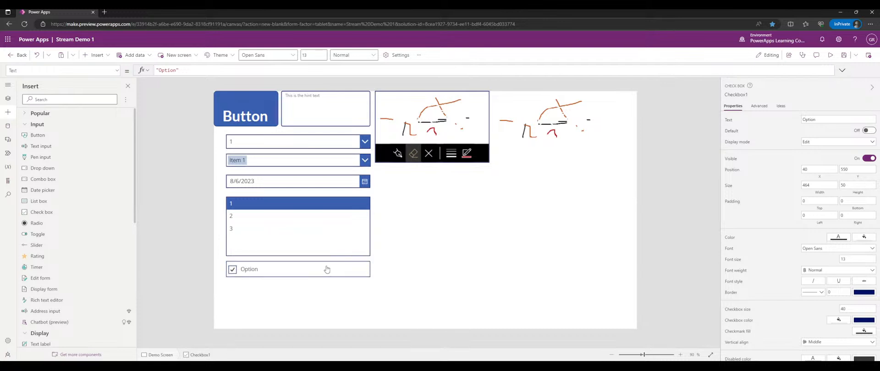
pyautogui.keyDown('alt'); pyautogui.click(251, 275); pyautogui.keyUp('alt')
pyautogui.click(428, 270)
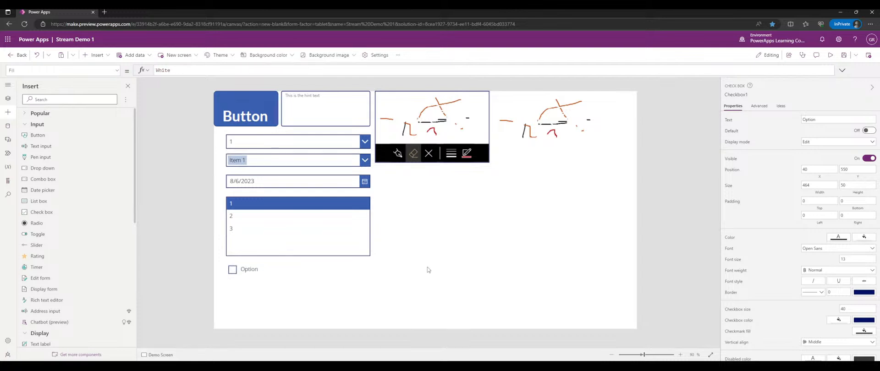
# - Rename the checkbox control to chkDemoCheckbox
pyautogui.click(253, 274)
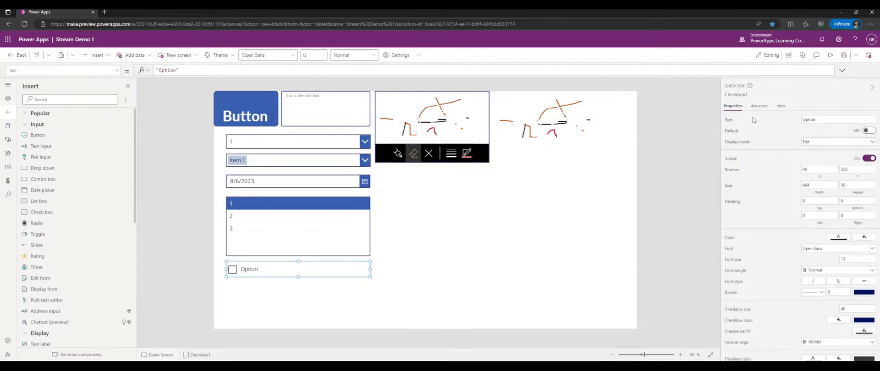
pyautogui.click(735, 95)
pyautogui.write('chkDemoCheckbox')
pyautogui.press('Return')
# - Change the checkbox's label text from Option to "Demo Checkbox"
pyautogui.doubleClick(811, 118)
pyautogui.write('Demo Checkbox')
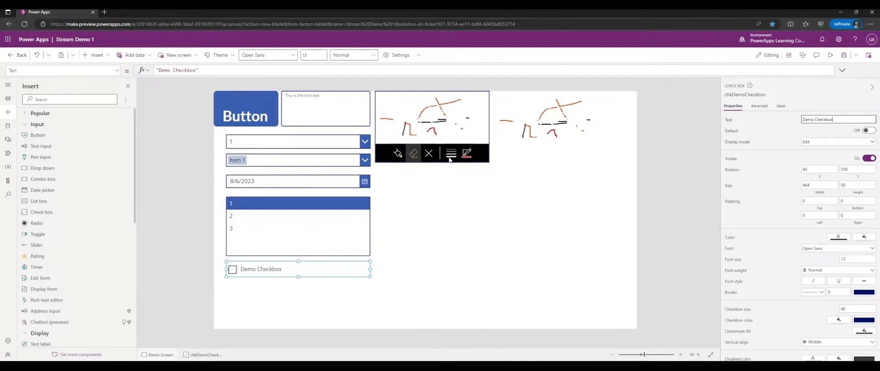
pyautogui.click(309, 262)
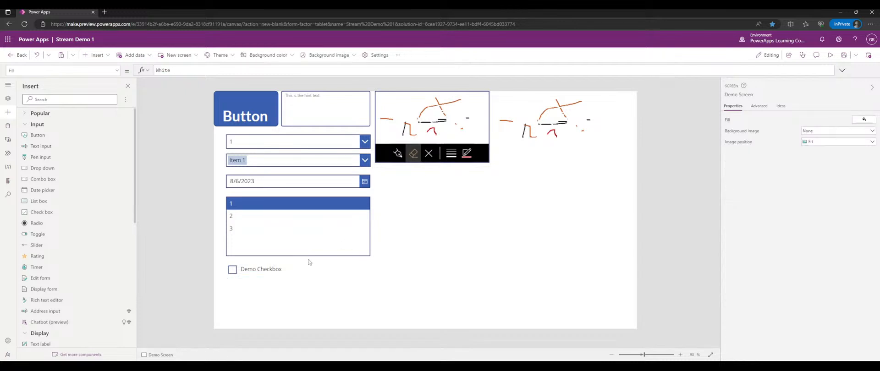
pyautogui.click(282, 273)
pyautogui.click(247, 109)
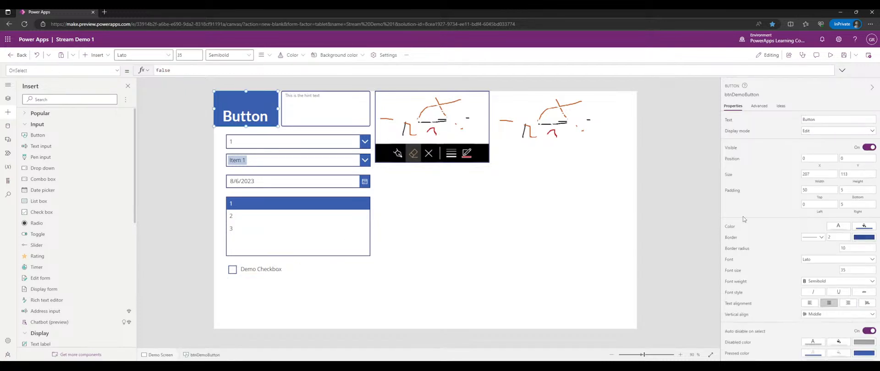
# - Reduce the button's top and left padding from 50 to 5
pyautogui.scroll(-1, 854, 267)
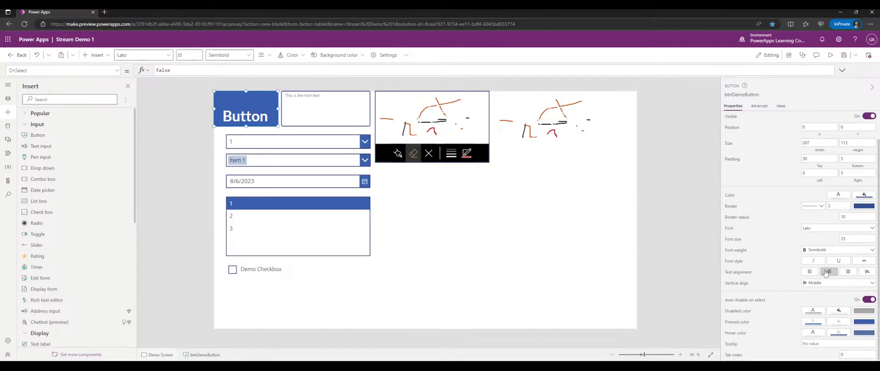
pyautogui.scroll(1, 851, 214)
pyautogui.moveTo(810, 191); pyautogui.dragTo(779, 191)
pyautogui.write('5')
pyautogui.click(810, 206)
pyautogui.click(773, 205)
pyautogui.doubleClick(814, 204)
pyautogui.write('5')
# - Change the button's caption text to 'Demo Button'
pyautogui.doubleClick(825, 118)
pyautogui.write('Demo Button')
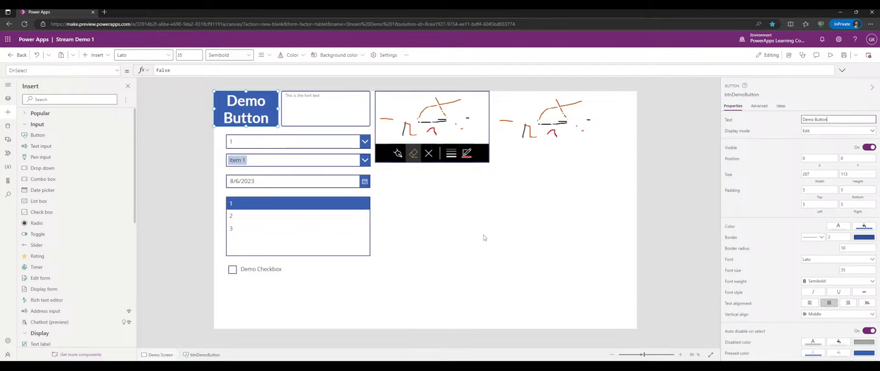
pyautogui.click(444, 243)
# - Tick and untick the Demo Checkbox in preview, then nudge it up to position 40, 548
pyautogui.click(250, 278)
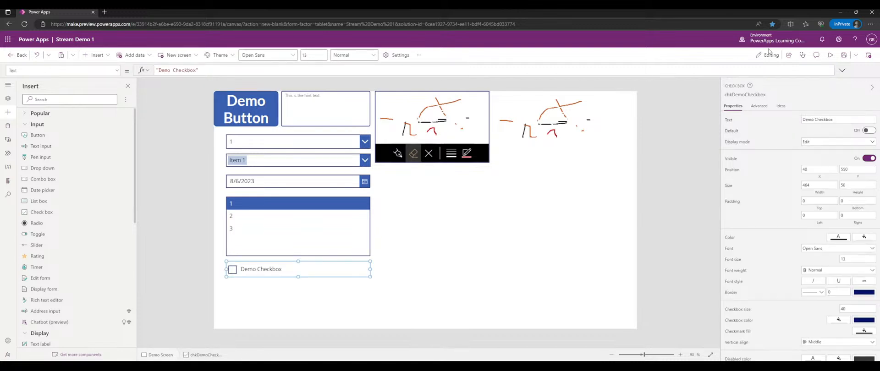
pyautogui.click(830, 55)
pyautogui.click(217, 284)
pyautogui.click(217, 284)
pyautogui.click(865, 56)
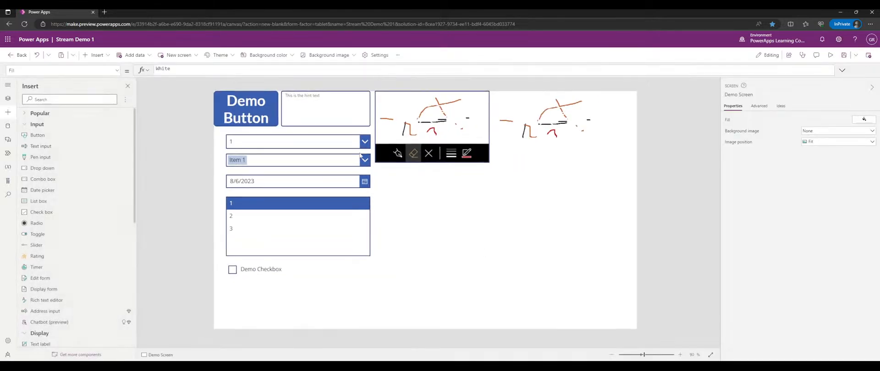
pyautogui.click(280, 270)
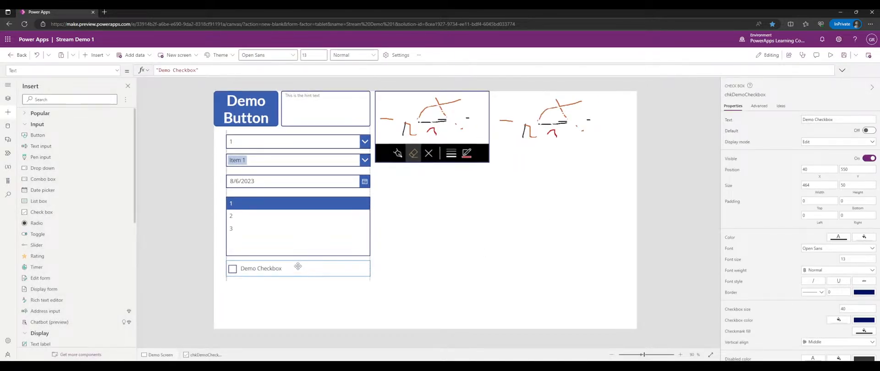
pyautogui.moveTo(298, 266); pyautogui.dragTo(298, 265)
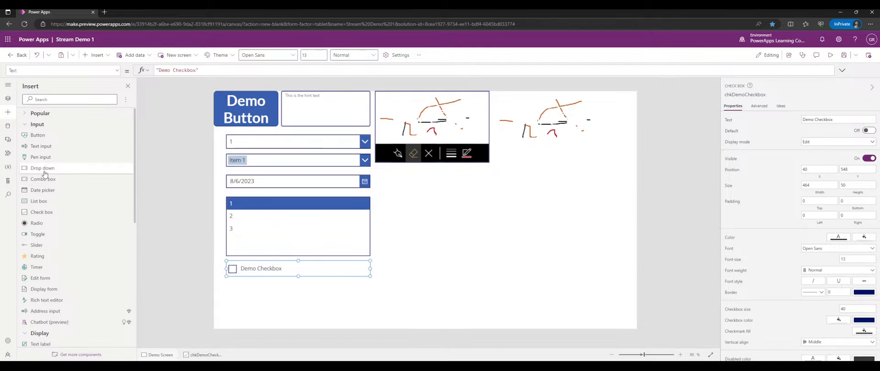
# - Insert a radio control and place it below the Demo Checkbox
pyautogui.click(46, 224)
pyautogui.moveTo(262, 138); pyautogui.dragTo(369, 299)
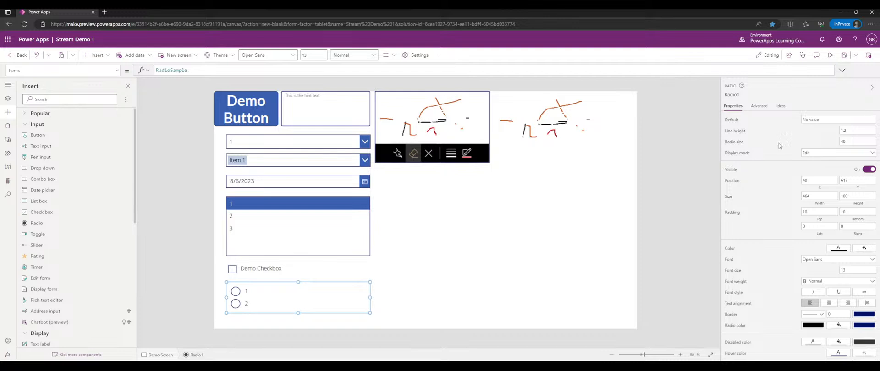
pyautogui.scroll(-1, 758, 155)
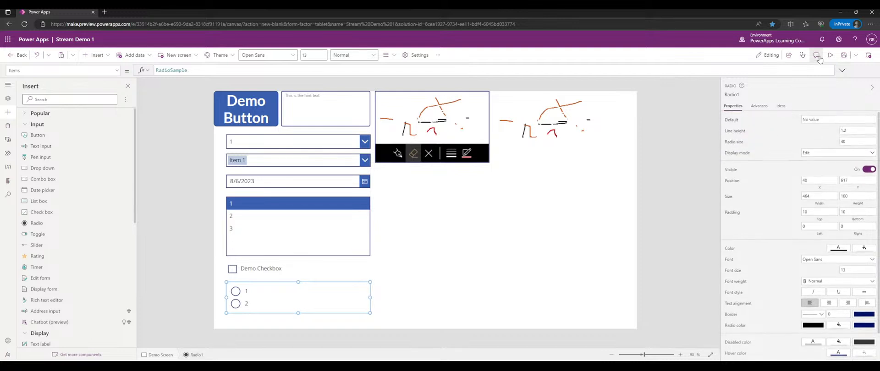
# - Switch between radio options 1 and 2 in preview, then select the Items formula
pyautogui.click(830, 55)
pyautogui.click(206, 313)
pyautogui.click(206, 329)
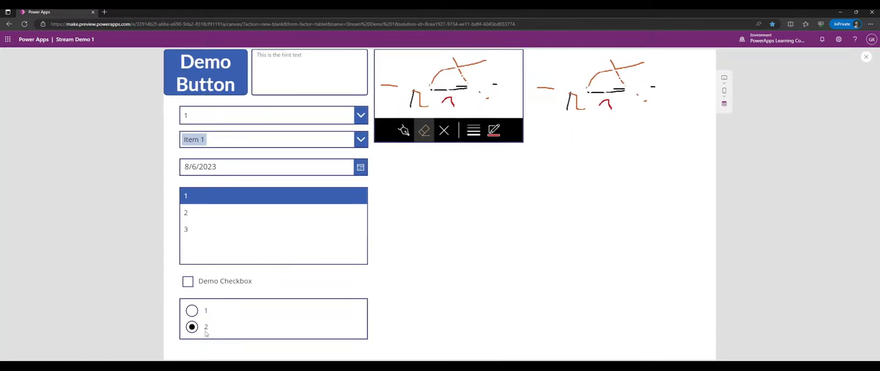
pyautogui.click(206, 314)
pyautogui.click(248, 334)
pyautogui.click(247, 315)
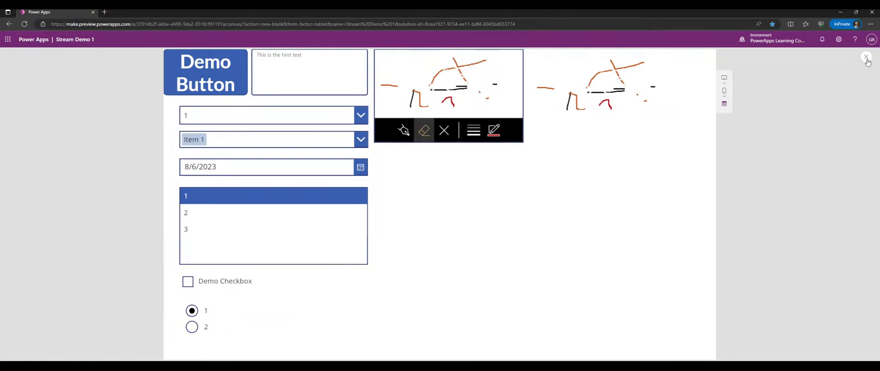
pyautogui.click(866, 56)
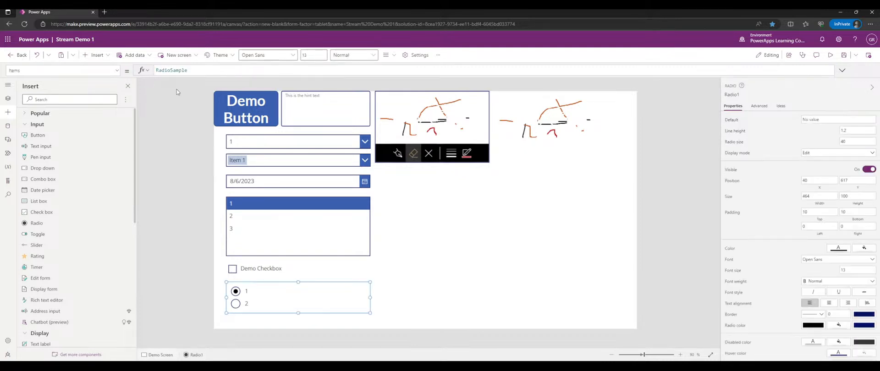
pyautogui.click(174, 70)
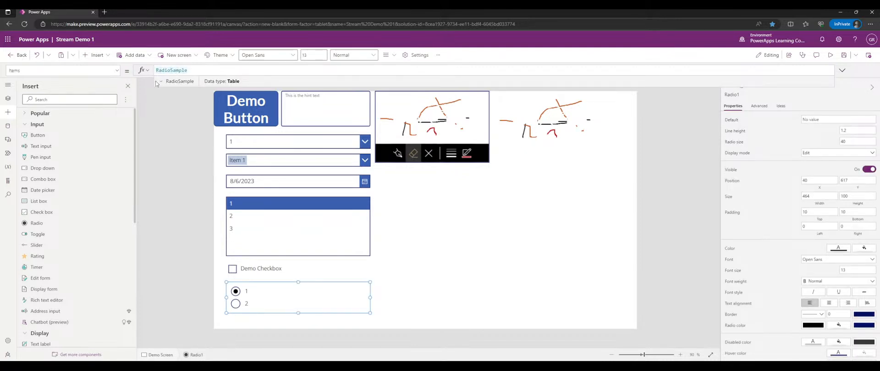
# - Replace the radio group's Items formula with ["cat", "dog"]
pyautogui.click(161, 82)
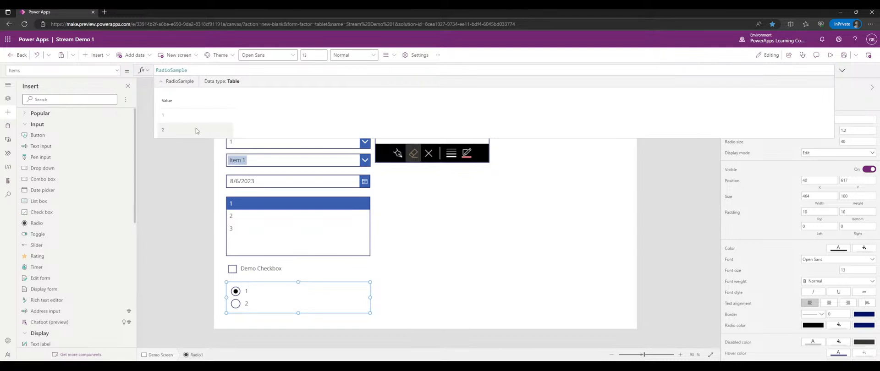
pyautogui.doubleClick(193, 68)
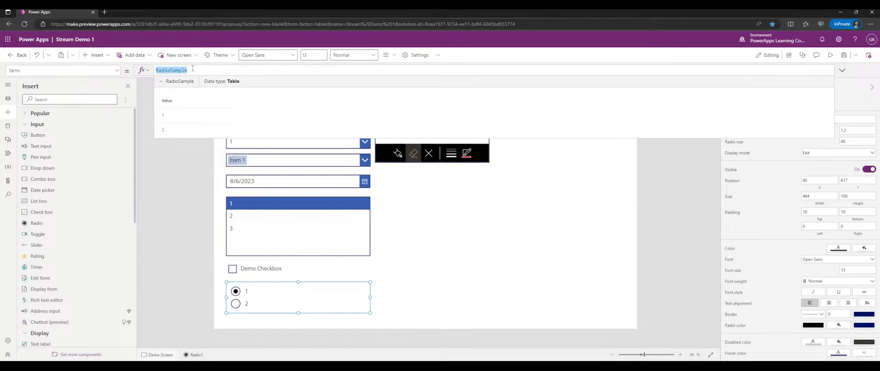
pyautogui.write('[')
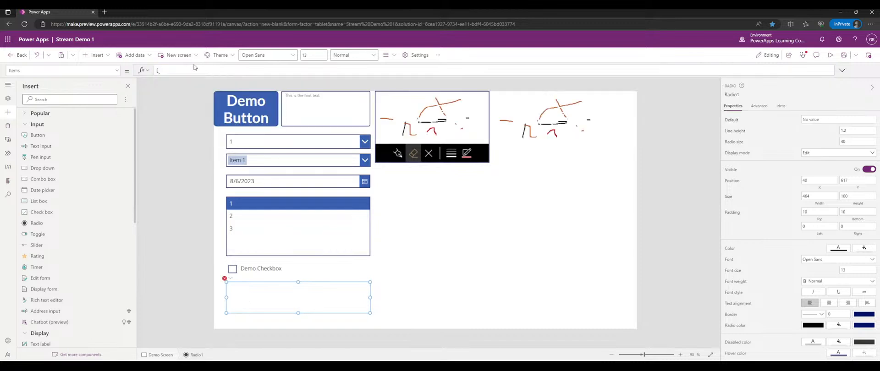
pyautogui.write('"cat"], "dog"')
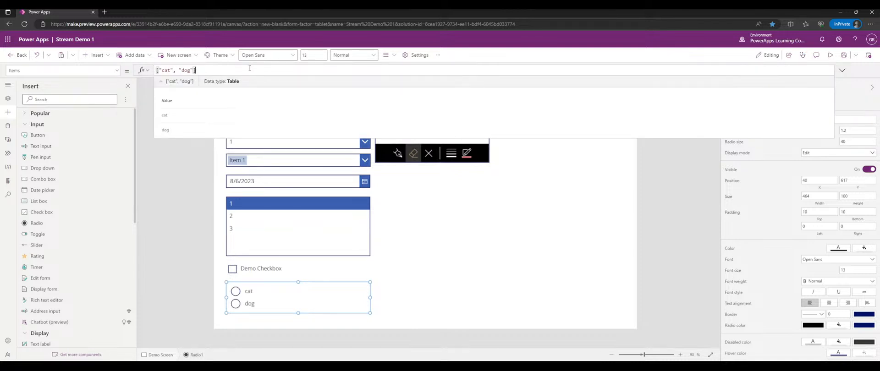
# - Switch between cat and dog in the radio group in preview
pyautogui.click(830, 55)
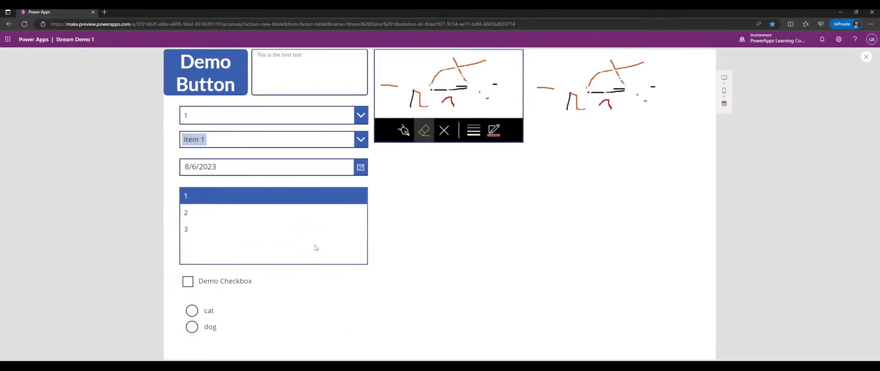
pyautogui.click(197, 316)
pyautogui.click(200, 332)
pyautogui.click(206, 315)
pyautogui.click(213, 327)
pyautogui.click(231, 313)
pyautogui.click(389, 312)
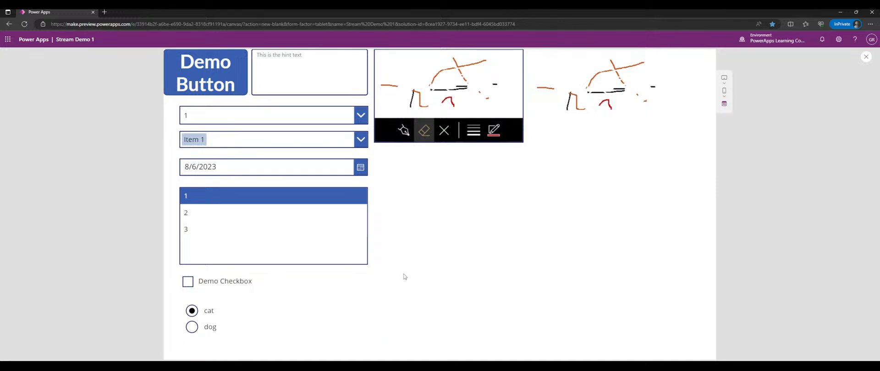
pyautogui.click(325, 312)
pyautogui.click(325, 328)
pyautogui.click(327, 316)
pyautogui.click(866, 56)
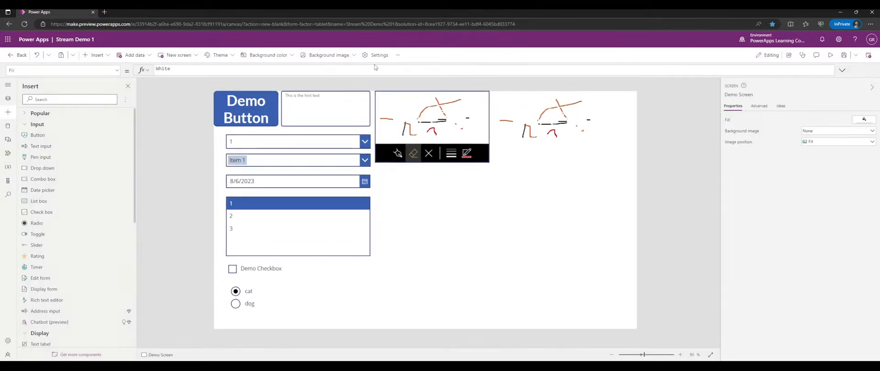
# - Add "bird" to the Items list and enlarge the radio group to 464 by 141
pyautogui.click(293, 286)
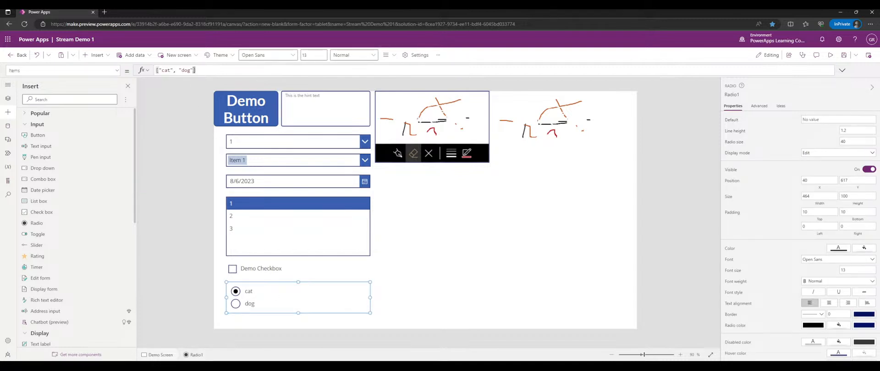
pyautogui.click(194, 70)
pyautogui.write(', "bird"')
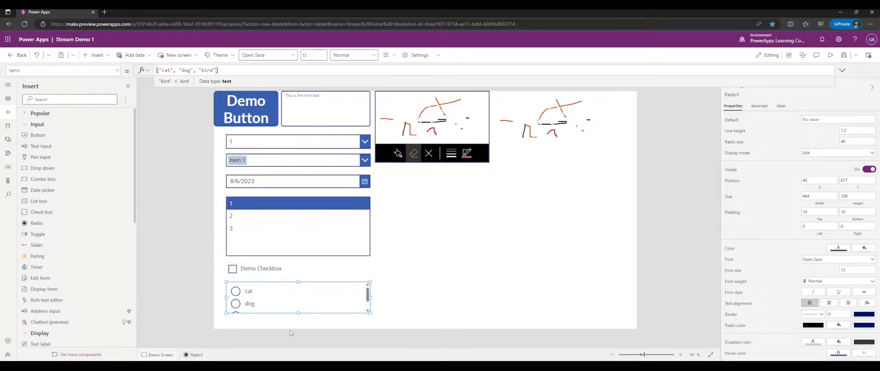
pyautogui.moveTo(299, 312); pyautogui.dragTo(299, 326)
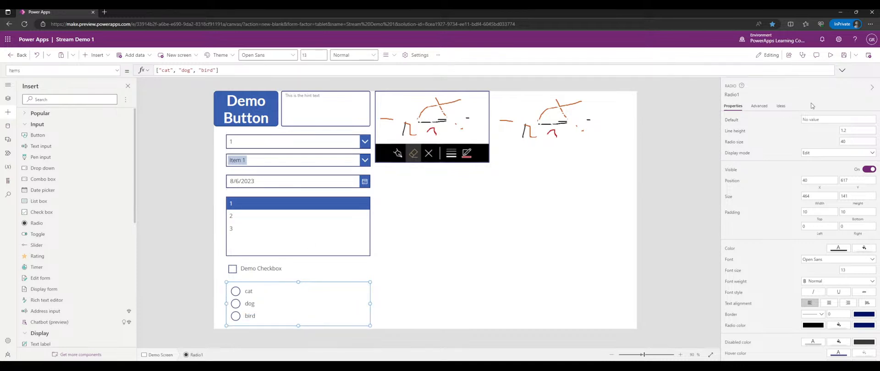
# - Choose bird, dog, then cat in preview to test all three options
pyautogui.click(829, 56)
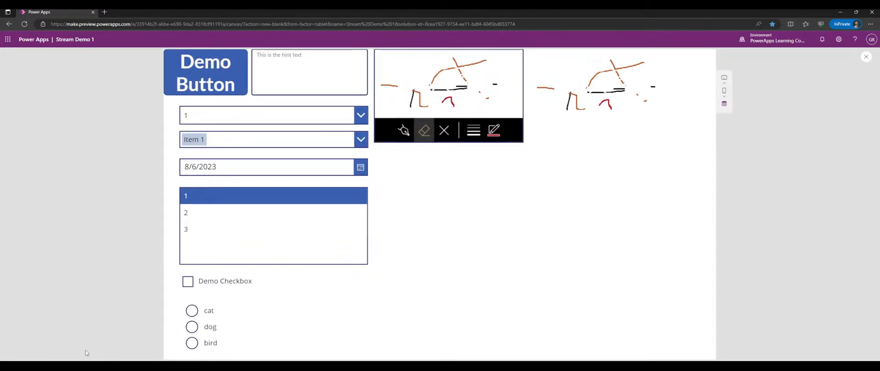
pyautogui.click(210, 342)
pyautogui.click(211, 328)
pyautogui.click(209, 311)
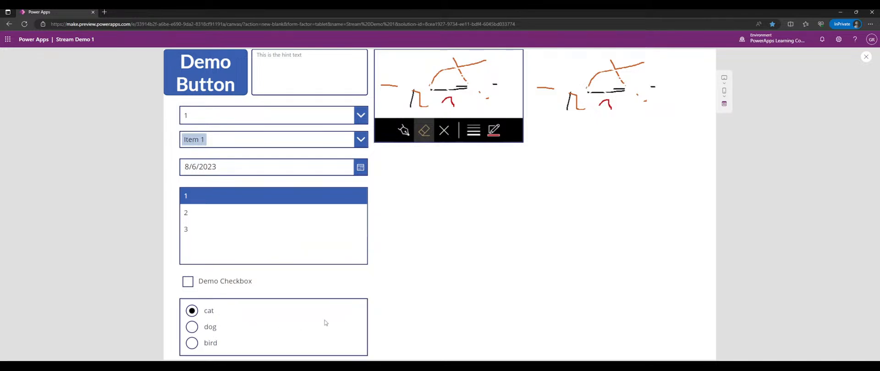
pyautogui.click(865, 55)
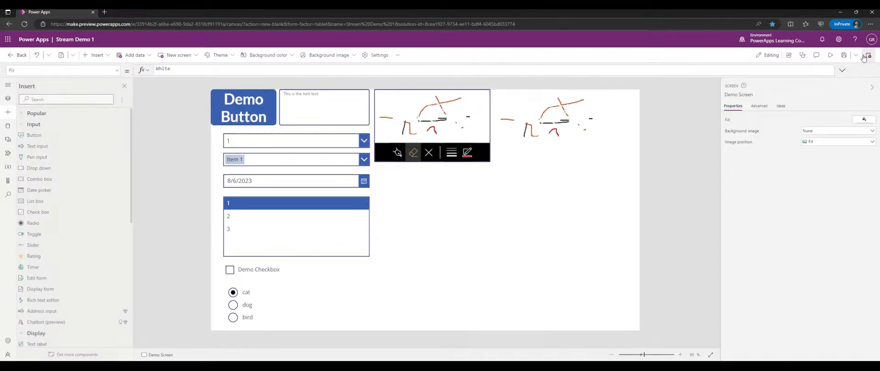
# - Shift the cat/dog/bird radio group slightly left and up
pyautogui.click(300, 303)
pyautogui.moveTo(334, 291); pyautogui.dragTo(331, 290)
pyautogui.click(417, 289)
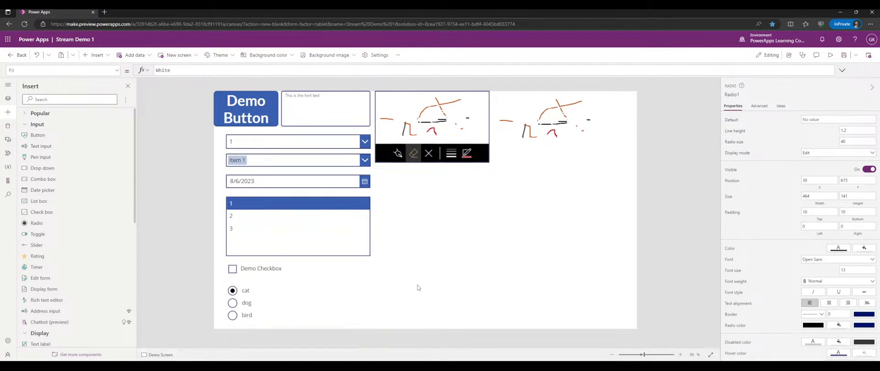
pyautogui.click(308, 290)
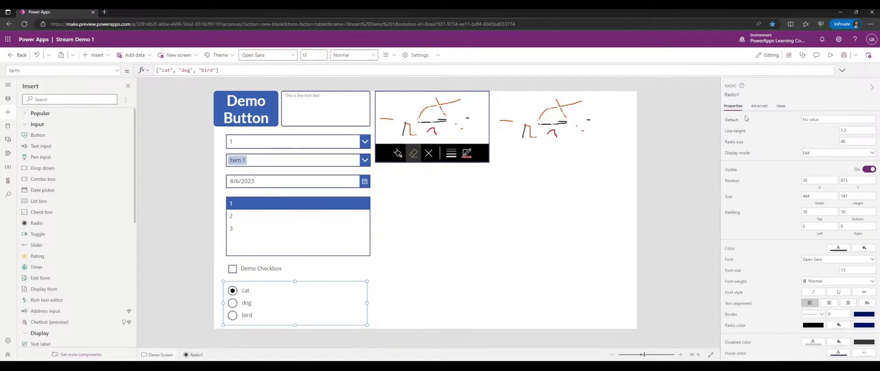
# - Rename the radio control to radDemoRadio
pyautogui.click(728, 95)
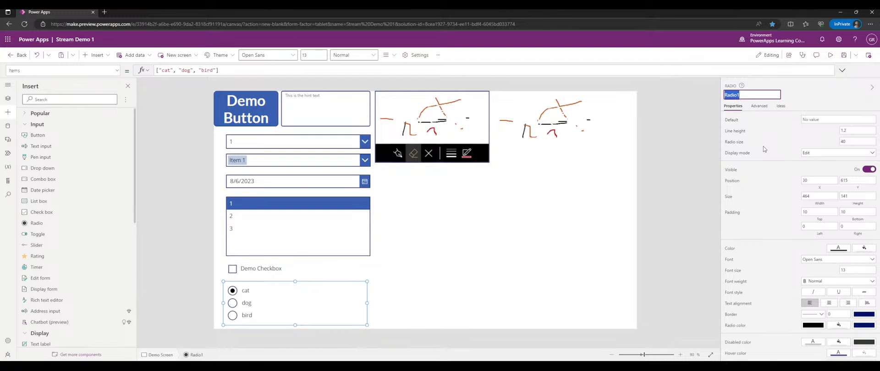
pyautogui.write('rad')
pyautogui.write('DemoRadio')
pyautogui.press('Return')
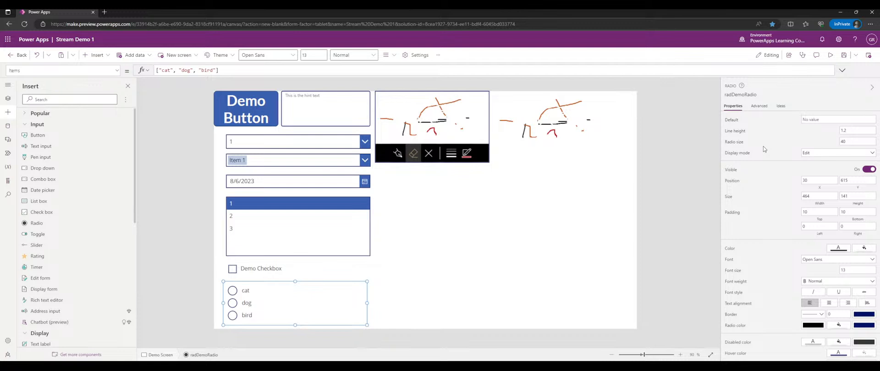
# - Insert a toggle below the pen drawing and flip it on and off in preview
pyautogui.click(51, 236)
pyautogui.moveTo(236, 110); pyautogui.dragTo(382, 172)
pyautogui.click(830, 54)
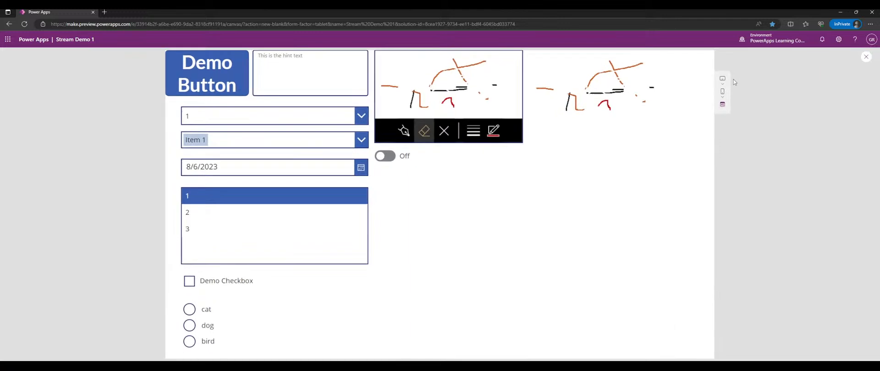
pyautogui.click(389, 160)
pyautogui.click(391, 159)
pyautogui.click(390, 159)
pyautogui.click(392, 159)
pyautogui.click(393, 159)
pyautogui.click(393, 159)
pyautogui.click(393, 160)
pyautogui.click(399, 160)
pyautogui.click(406, 156)
pyautogui.click(406, 156)
pyautogui.click(408, 157)
pyautogui.click(411, 158)
pyautogui.click(411, 157)
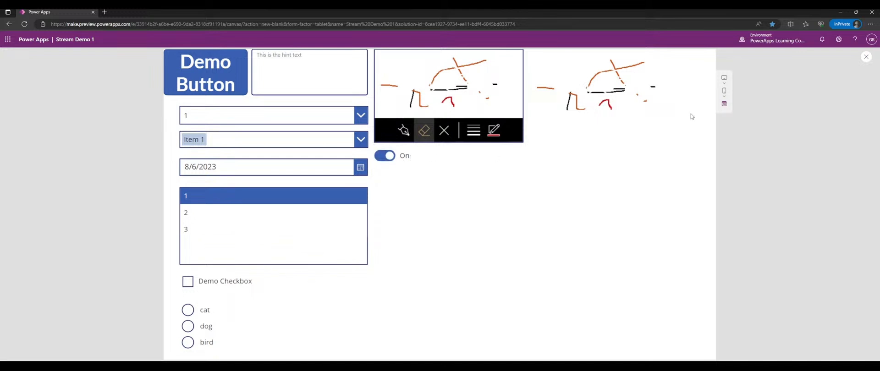
pyautogui.click(865, 56)
# - Make the toggle default to On with its label shown on the left
pyautogui.click(389, 173)
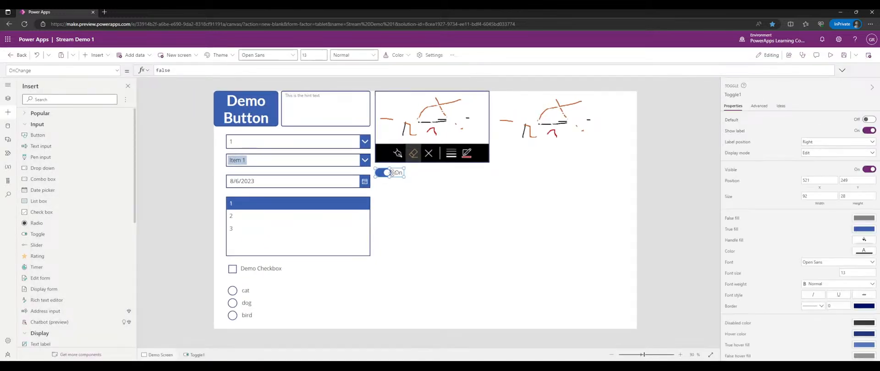
pyautogui.click(869, 120)
pyautogui.click(868, 131)
pyautogui.click(868, 132)
pyautogui.click(820, 145)
pyautogui.click(815, 150)
pyautogui.click(758, 105)
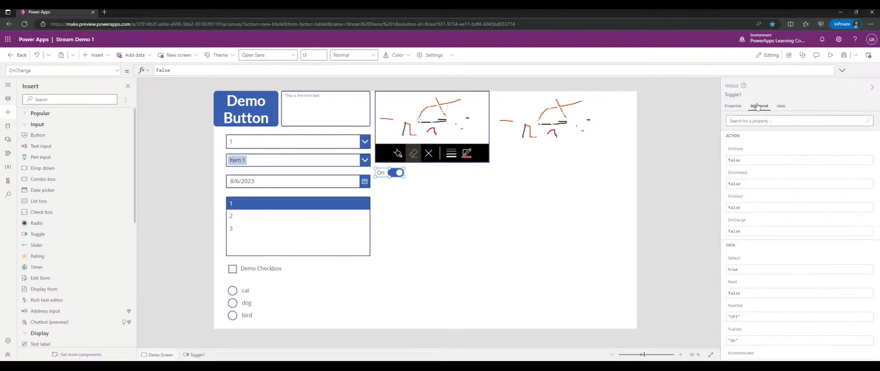
pyautogui.click(732, 106)
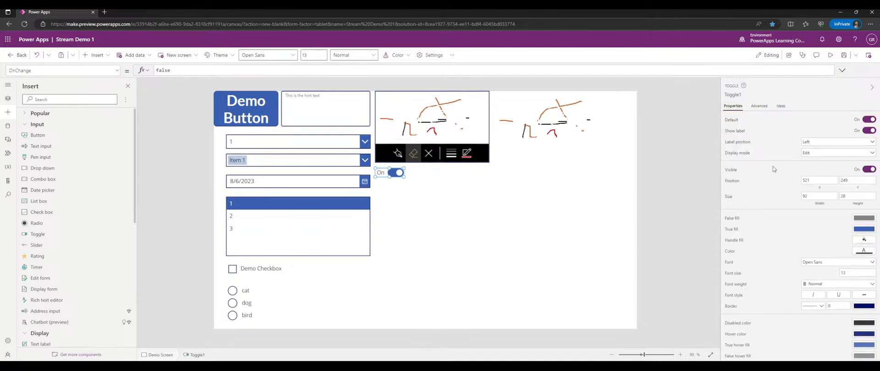
# - Try the toggle's View and Disabled display modes, then set it back to Edit
pyautogui.click(810, 154)
pyautogui.click(785, 159)
pyautogui.click(567, 271)
pyautogui.click(395, 173)
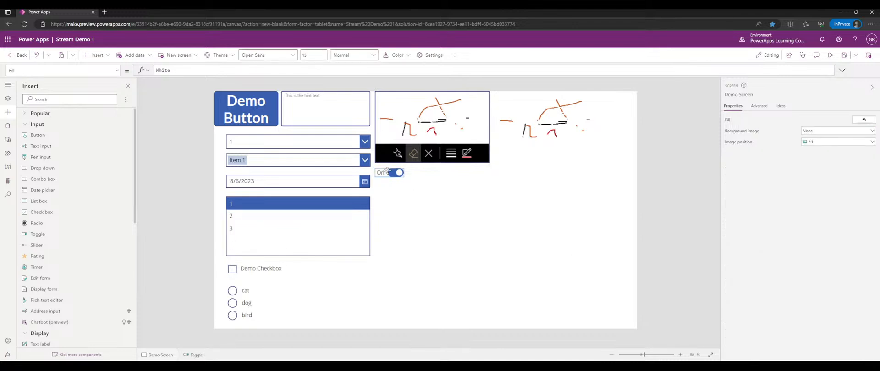
pyautogui.click(811, 154)
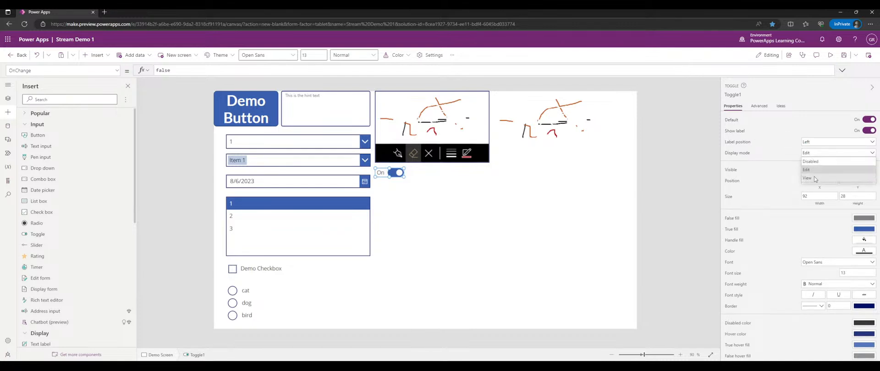
pyautogui.click(813, 177)
pyautogui.click(813, 155)
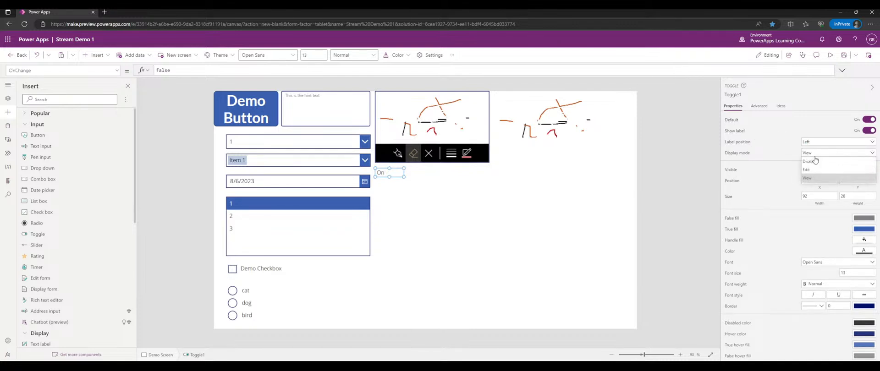
pyautogui.click(814, 164)
pyautogui.click(818, 155)
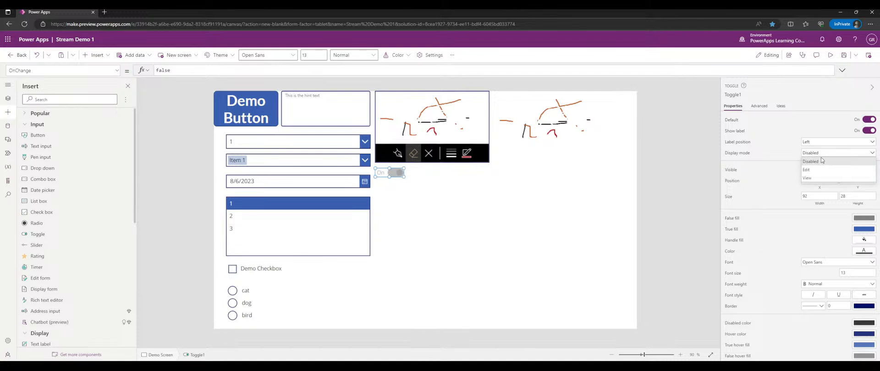
pyautogui.click(813, 178)
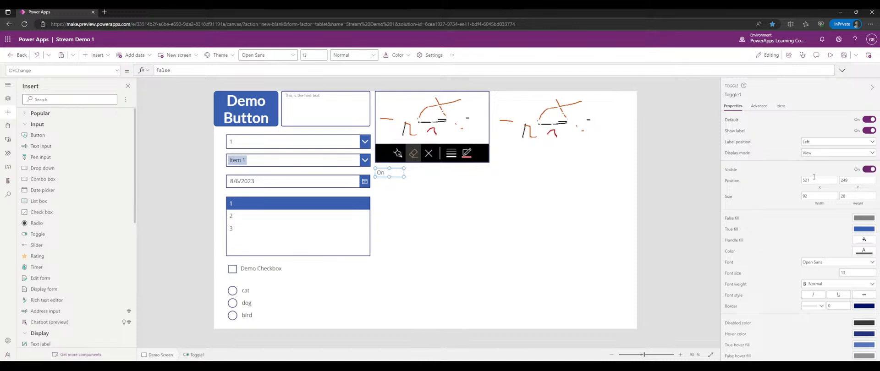
pyautogui.click(814, 157)
pyautogui.click(812, 169)
pyautogui.click(308, 244)
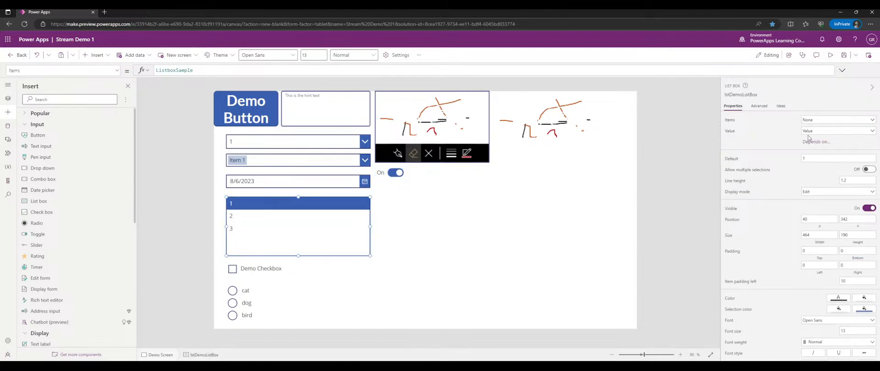
pyautogui.click(818, 191)
pyautogui.click(814, 218)
pyautogui.click(543, 233)
pyautogui.click(343, 229)
pyautogui.click(830, 55)
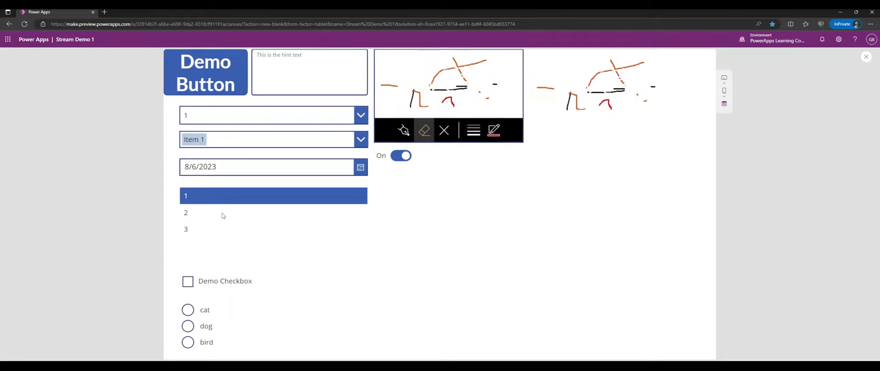
pyautogui.click(865, 57)
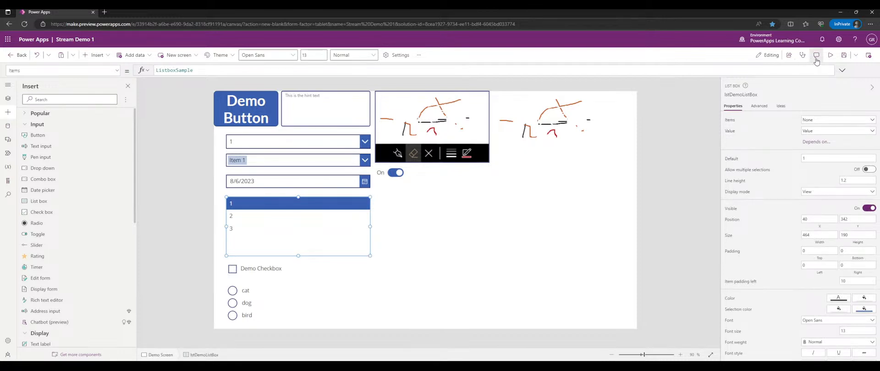
pyautogui.click(830, 55)
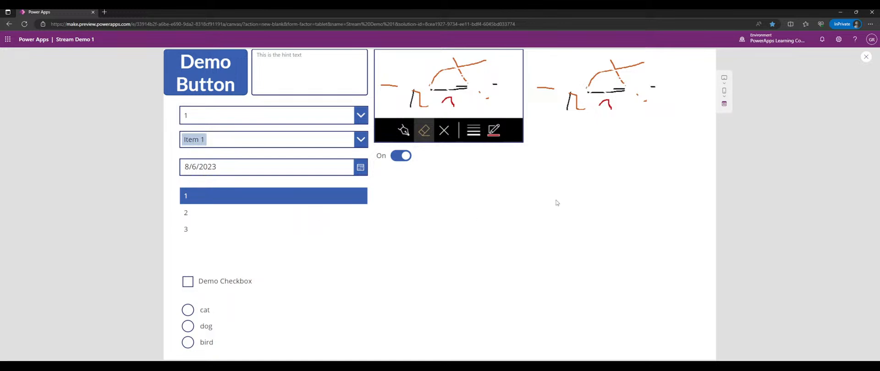
pyautogui.click(866, 58)
pyautogui.click(294, 219)
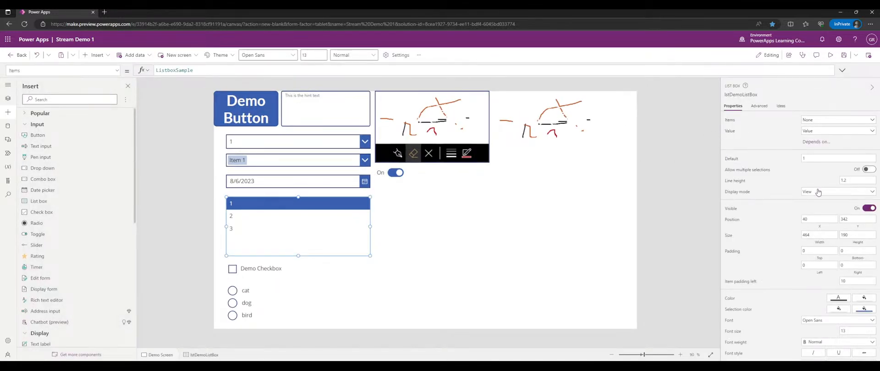
pyautogui.click(820, 191)
pyautogui.click(810, 210)
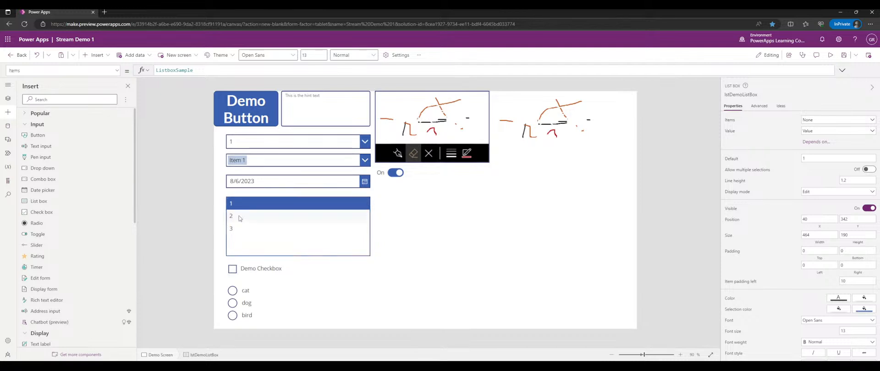
pyautogui.click(278, 183)
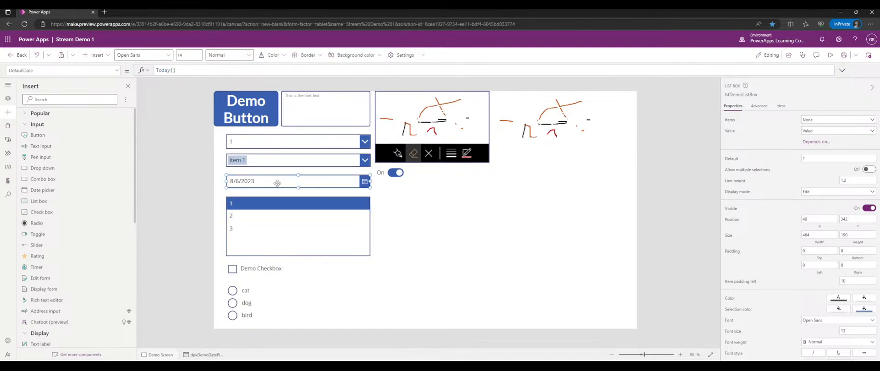
pyautogui.click(816, 133)
pyautogui.click(810, 155)
pyautogui.click(831, 55)
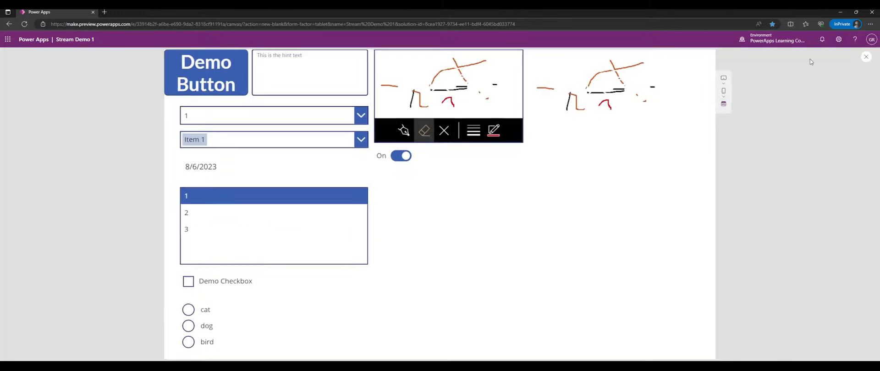
pyautogui.moveTo(185, 168); pyautogui.dragTo(217, 169)
pyautogui.click(231, 169)
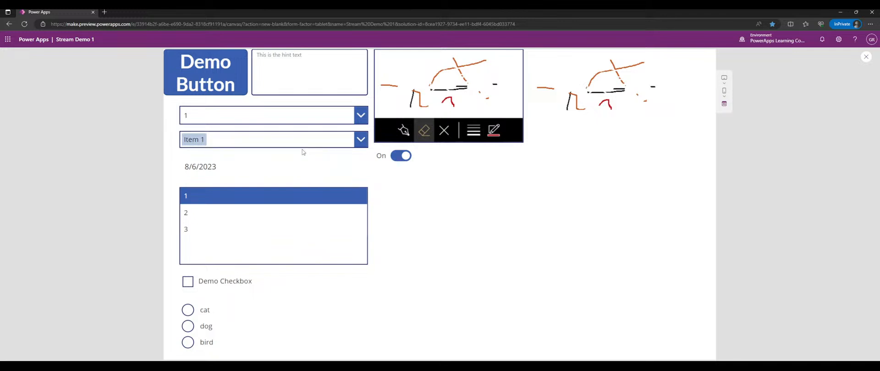
pyautogui.moveTo(233, 170); pyautogui.dragTo(183, 170)
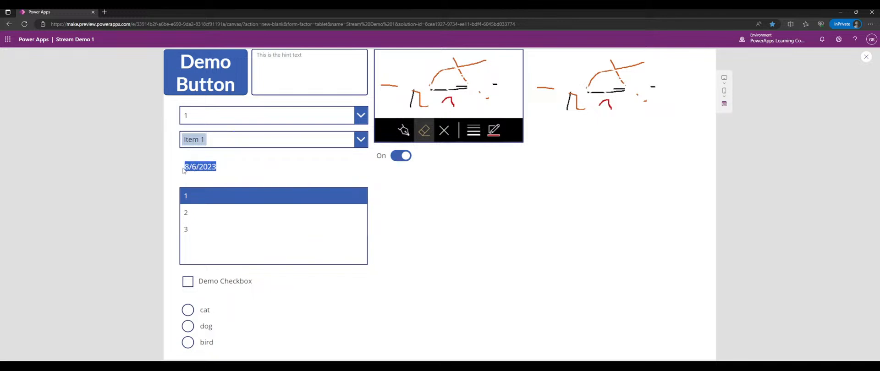
pyautogui.click(184, 170)
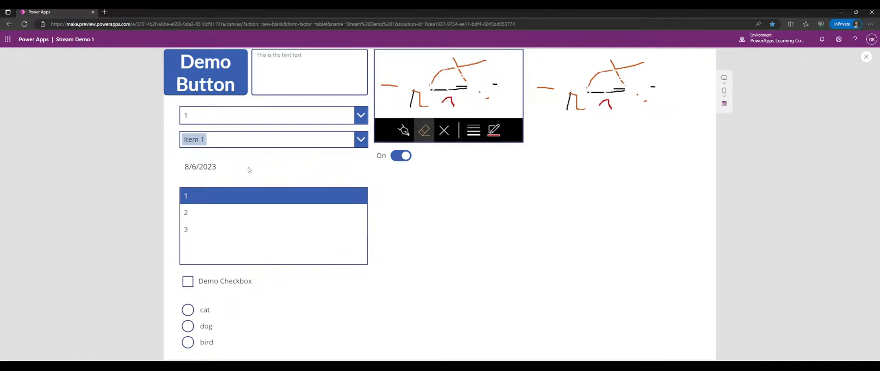
pyautogui.moveTo(181, 167); pyautogui.dragTo(221, 175)
pyautogui.click(217, 167)
pyautogui.click(226, 173)
pyautogui.click(865, 57)
pyautogui.click(271, 186)
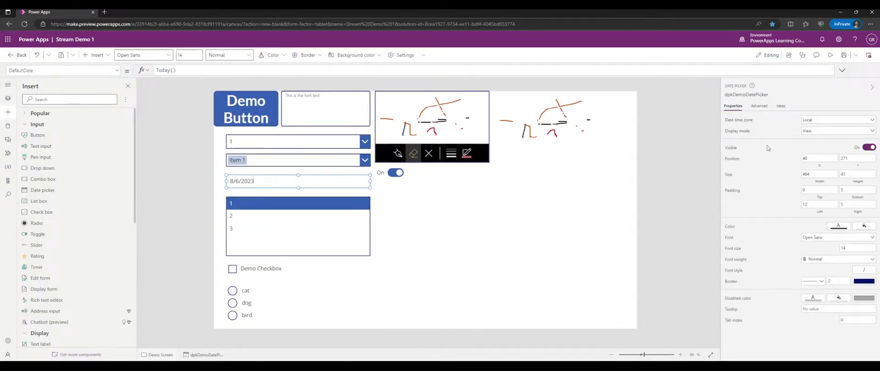
pyautogui.click(822, 132)
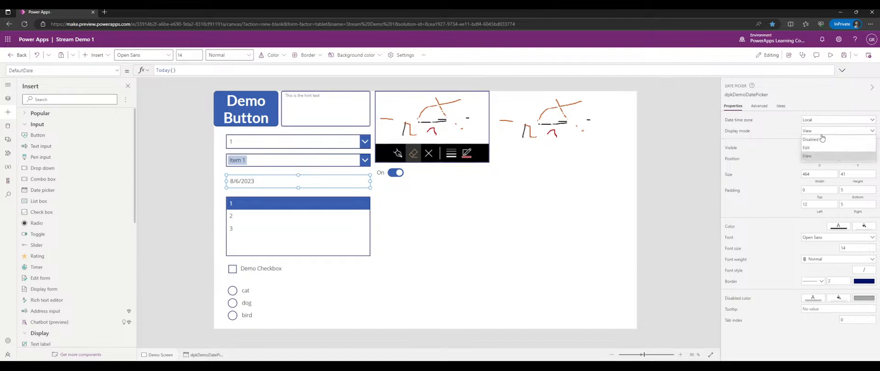
pyautogui.click(816, 148)
pyautogui.click(693, 154)
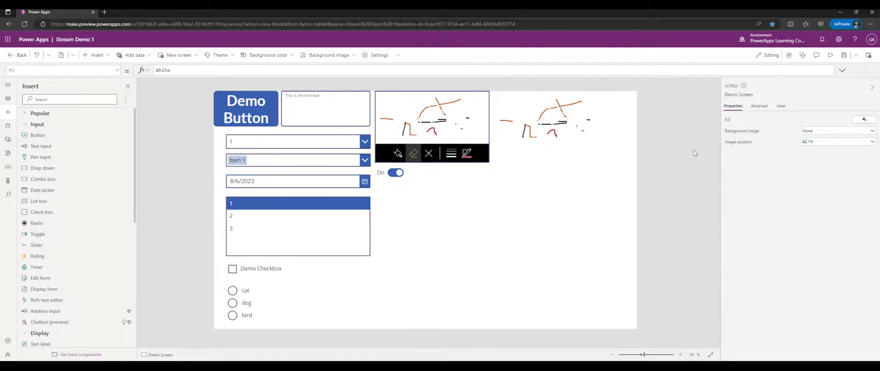
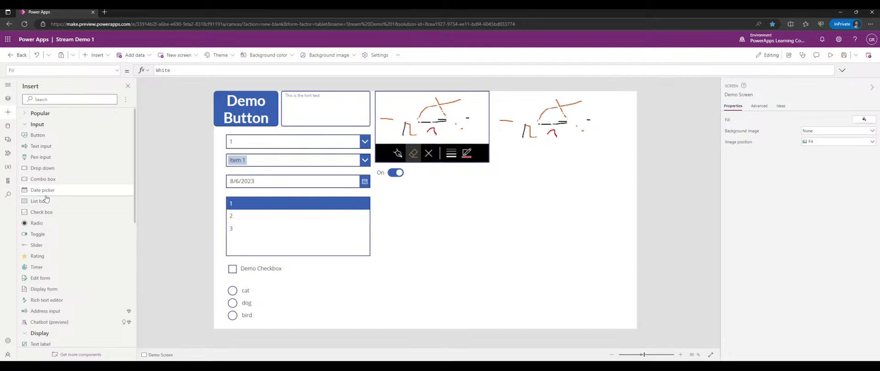
# - Insert a slider below the On toggle and drag its value in preview
pyautogui.click(47, 250)
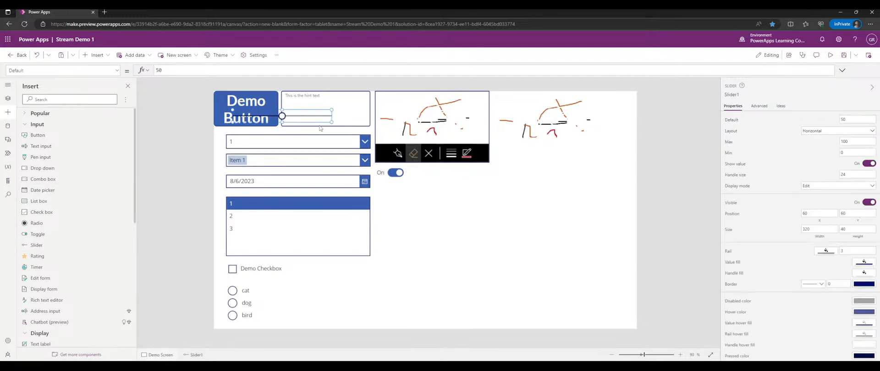
pyautogui.moveTo(304, 118); pyautogui.dragTo(443, 188)
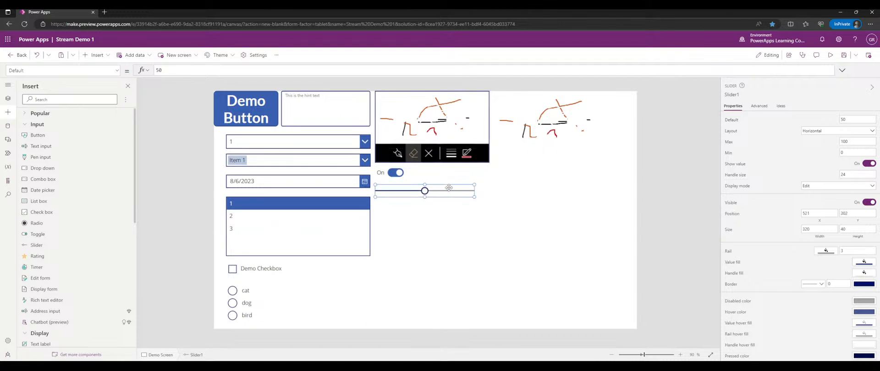
pyautogui.click(830, 55)
pyautogui.moveTo(446, 185); pyautogui.dragTo(501, 186)
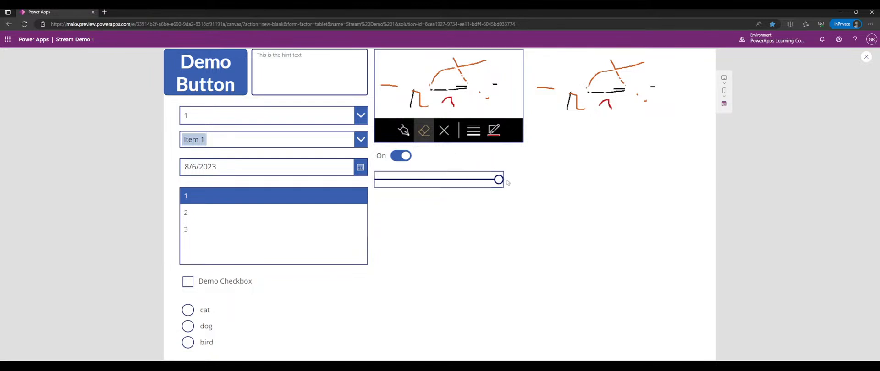
pyautogui.click(865, 57)
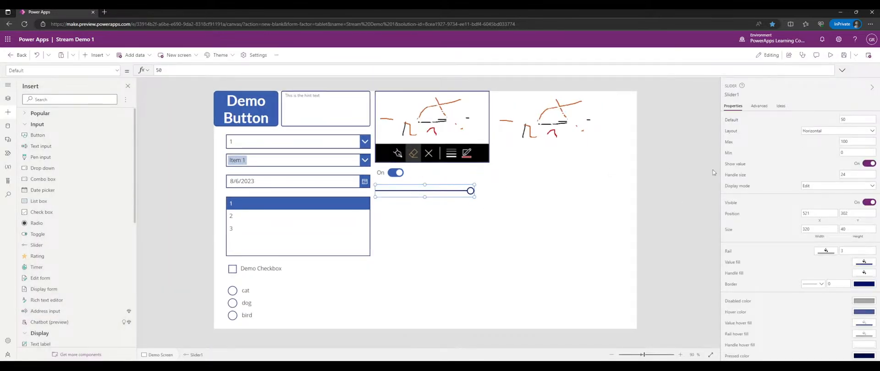
# - Make the slider vertical, tall and narrow, then push it to maximum in preview
pyautogui.click(815, 131)
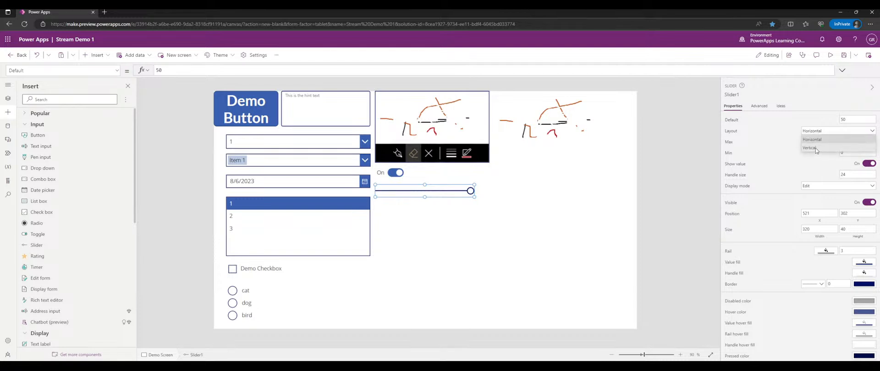
pyautogui.click(815, 147)
pyautogui.moveTo(425, 196); pyautogui.dragTo(425, 281)
pyautogui.moveTo(474, 235); pyautogui.dragTo(389, 243)
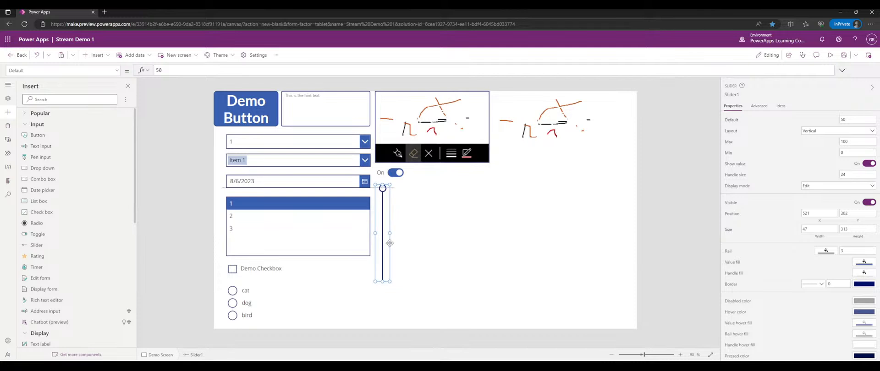
pyautogui.click(830, 54)
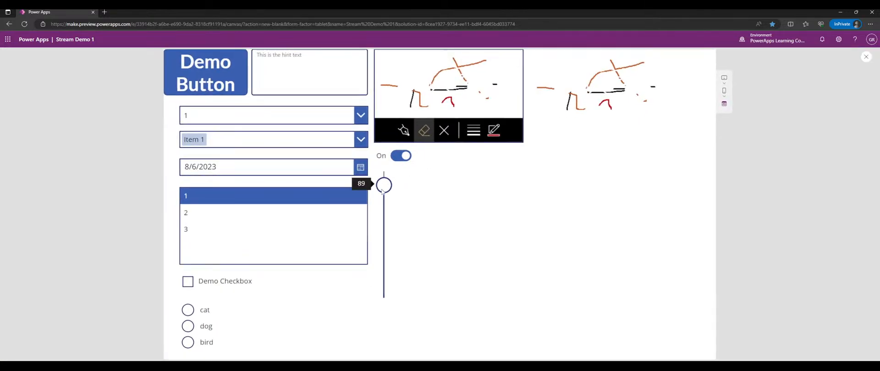
pyautogui.moveTo(381, 184); pyautogui.dragTo(382, 174)
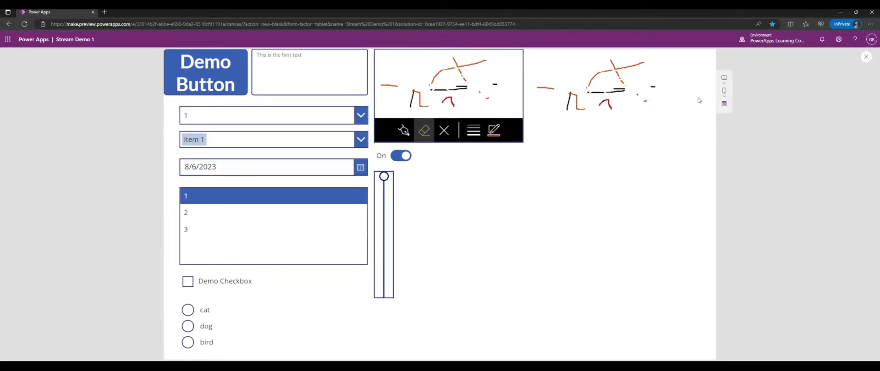
pyautogui.click(865, 57)
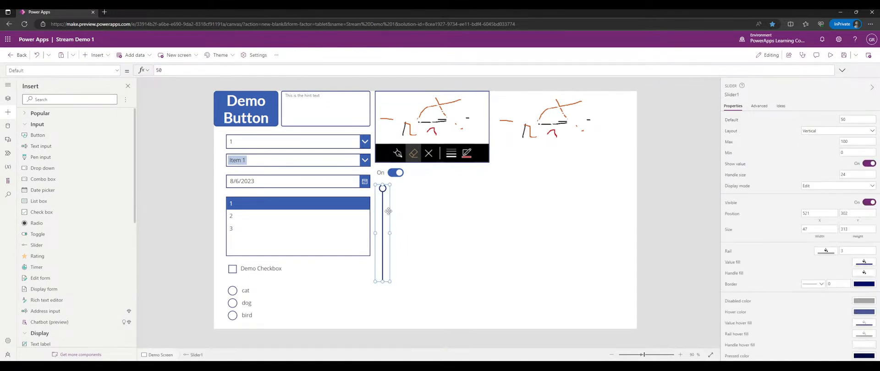
# - Set the slider's Max to 200 and Min to 5, then test it up to 200 in preview
pyautogui.click(849, 144)
pyautogui.write('2')
pyautogui.press('Tab')
pyautogui.click(830, 55)
pyautogui.moveTo(387, 269); pyautogui.dragTo(400, 195)
pyautogui.click(595, 157)
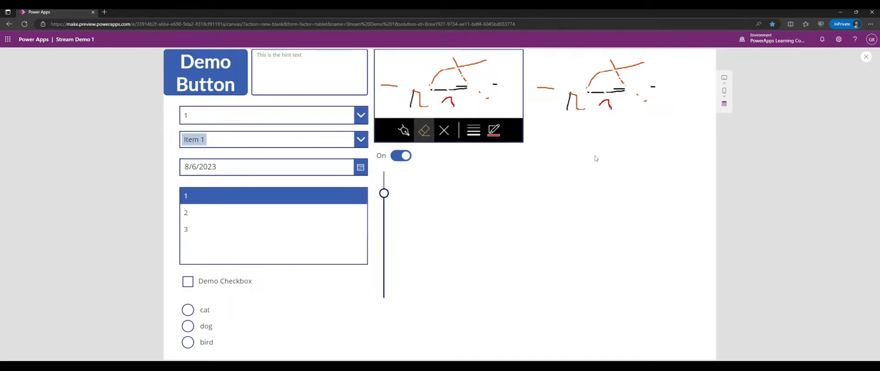
pyautogui.click(865, 59)
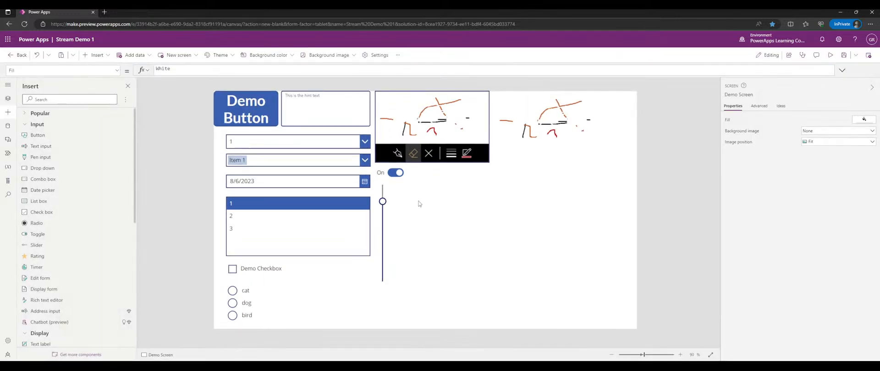
# - Reselect the slider and look through its property list without changes
pyautogui.click(384, 215)
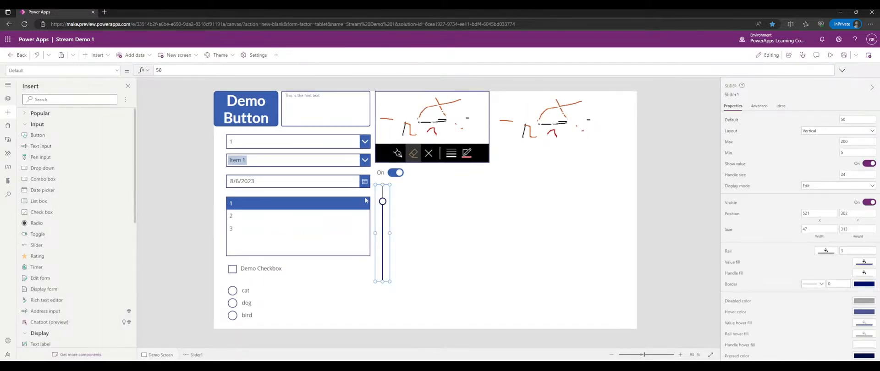
pyautogui.click(117, 71)
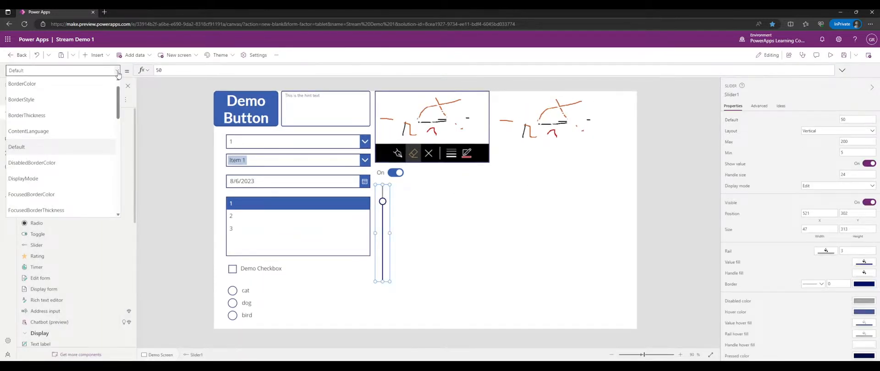
pyautogui.click(382, 213)
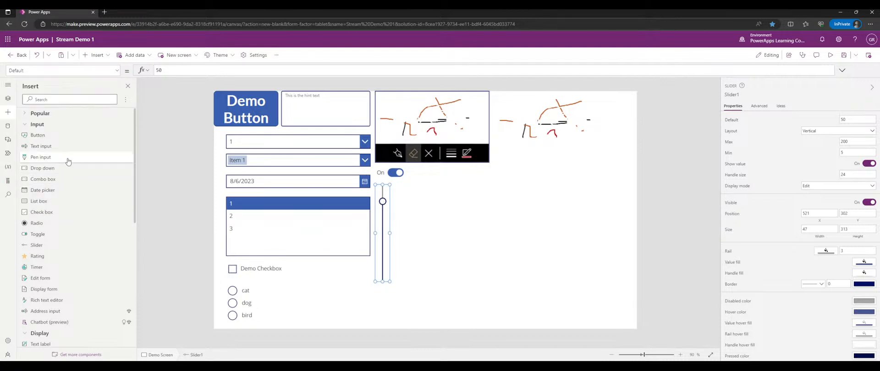
pyautogui.scroll(-5, 67, 228)
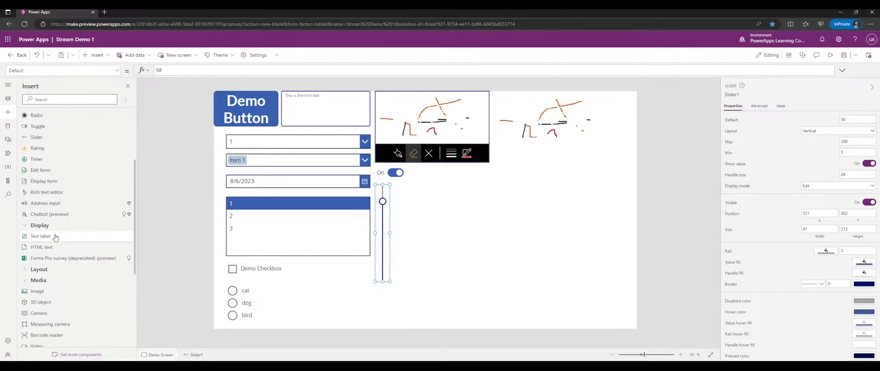
# - Add a text label beside the slider and rename the slider sldDemoSlider
pyautogui.click(52, 236)
pyautogui.moveTo(267, 118); pyautogui.dragTo(424, 193)
pyautogui.click(383, 214)
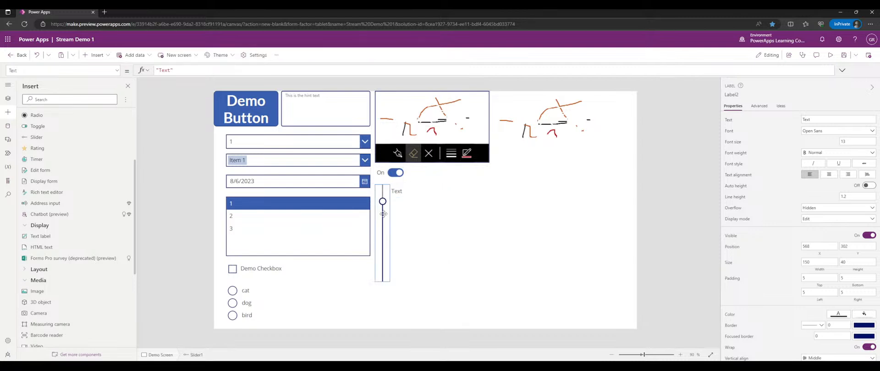
pyautogui.click(733, 94)
pyautogui.write('sldD')
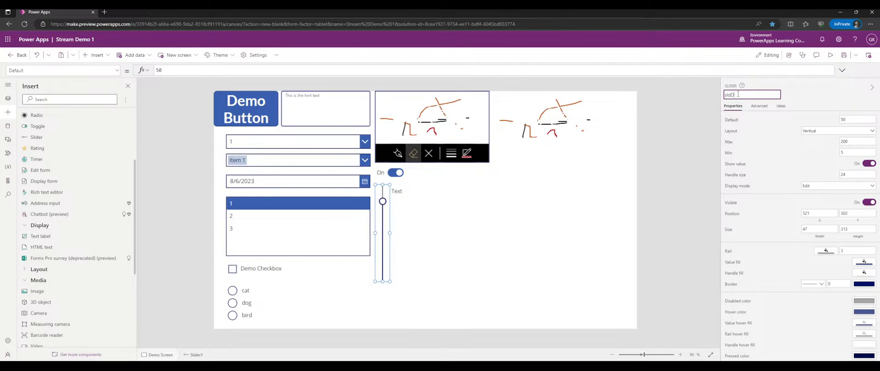
pyautogui.write('emoSlider')
pyautogui.press('Return')
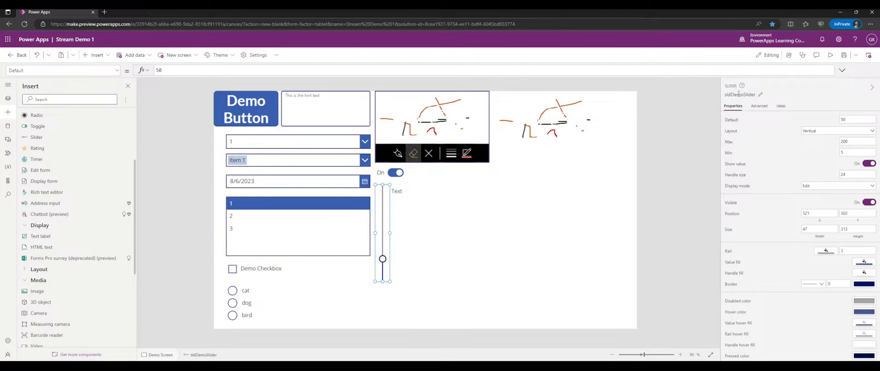
# - Set the label's Text to sldDemoSlider.Value and shift it slightly right
pyautogui.click(402, 193)
pyautogui.moveTo(183, 71); pyautogui.dragTo(155, 70)
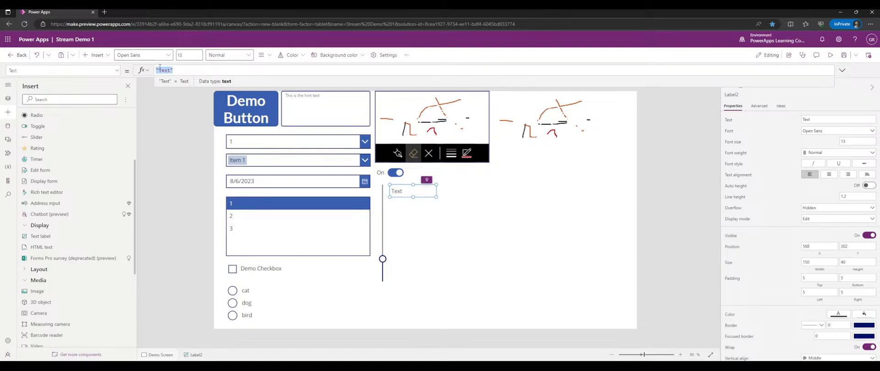
pyautogui.press('Delete')
pyautogui.write('sldDemoSlider.')
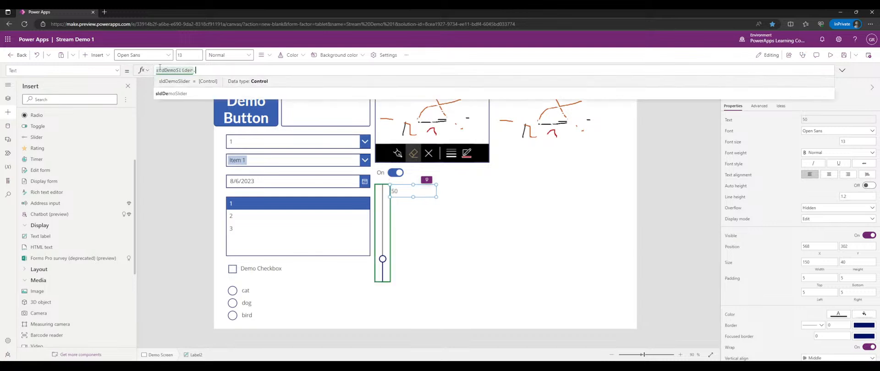
pyautogui.write('Value')
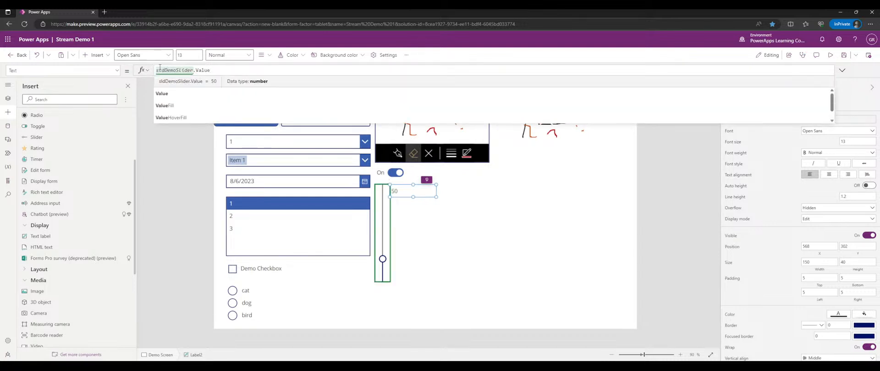
pyautogui.moveTo(391, 193); pyautogui.dragTo(408, 197)
# - Raise the slider in preview so the label shows 143, then reposition the label
pyautogui.click(830, 55)
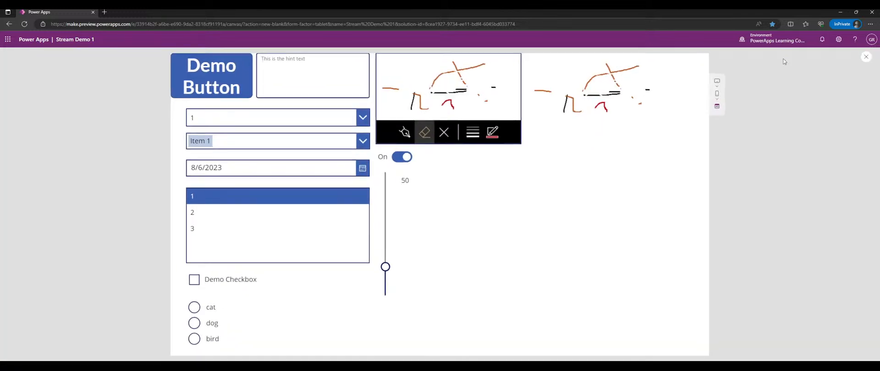
pyautogui.moveTo(385, 268); pyautogui.dragTo(384, 208)
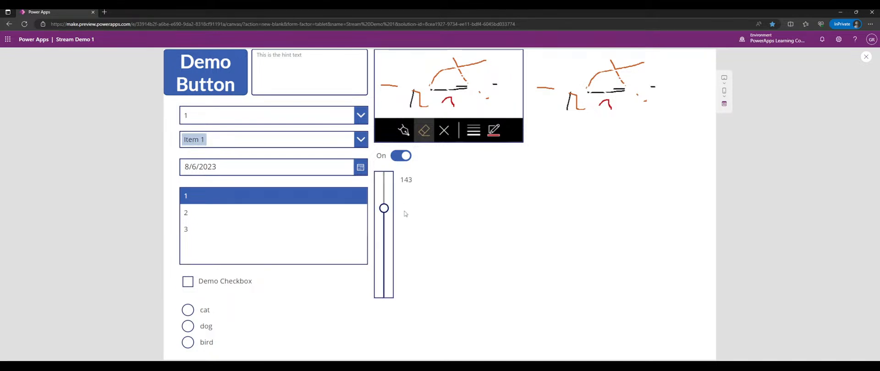
pyautogui.click(866, 57)
pyautogui.click(384, 183)
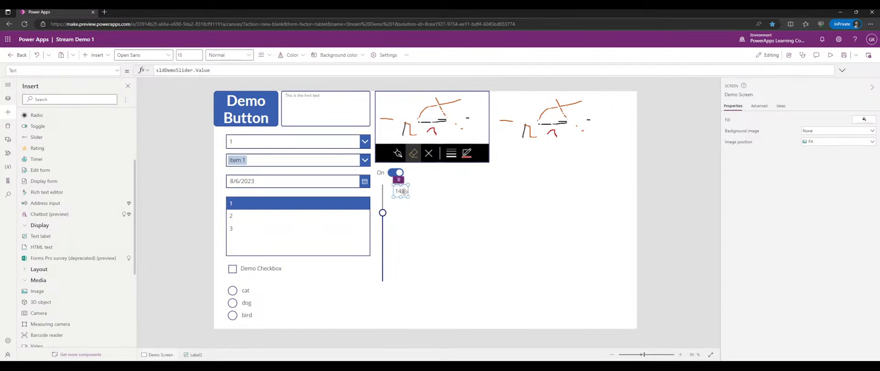
pyautogui.moveTo(385, 185)
pyautogui.mouseDown()
pyautogui.moveTo(383, 287)
pyautogui.moveTo(394, 193)
pyautogui.mouseUp()
pyautogui.click(430, 265)
pyautogui.click(446, 203)
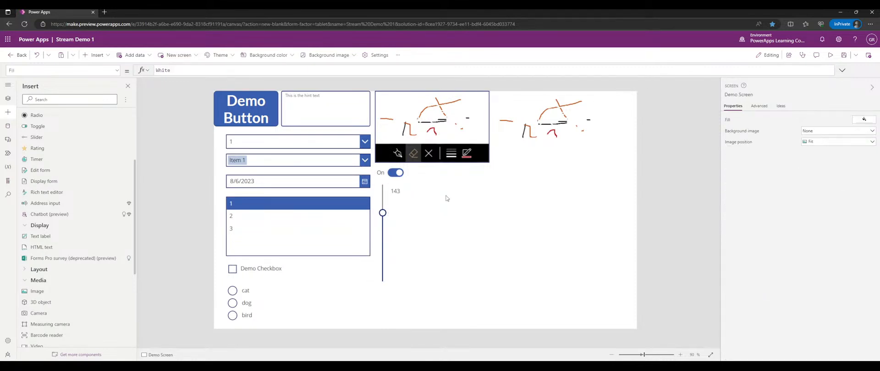
# - Add a star rating next to the On toggle and try rating in preview
pyautogui.scroll(3, 62, 199)
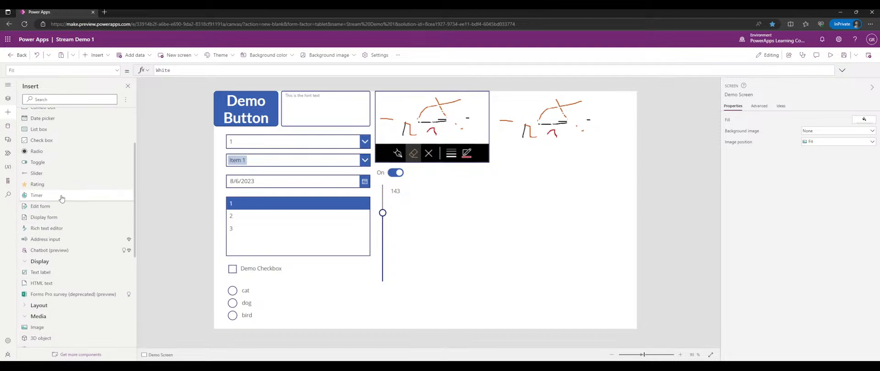
pyautogui.click(53, 259)
pyautogui.moveTo(288, 116); pyautogui.dragTo(475, 175)
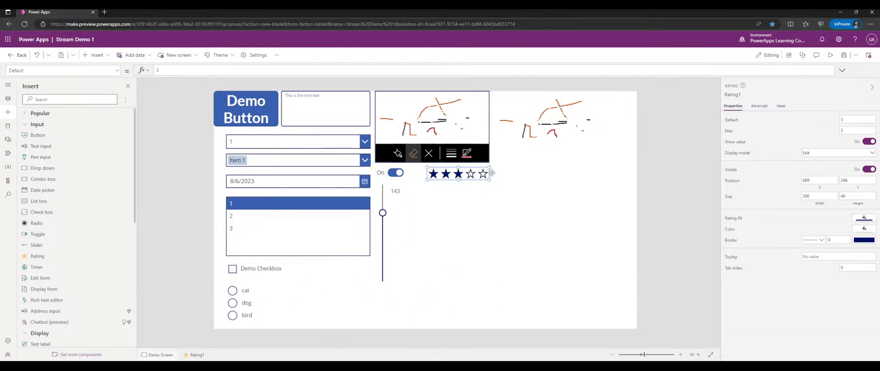
pyautogui.click(829, 55)
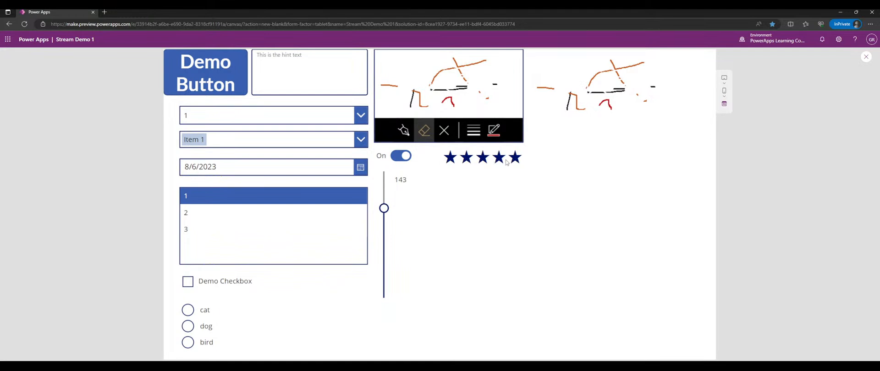
pyautogui.click(483, 157)
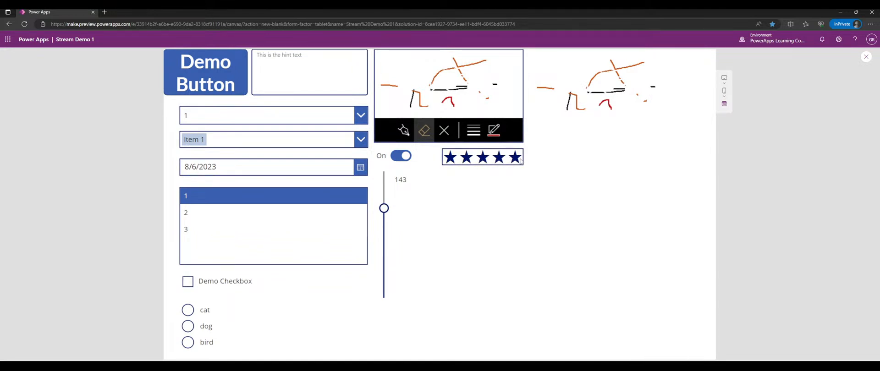
pyautogui.click(865, 57)
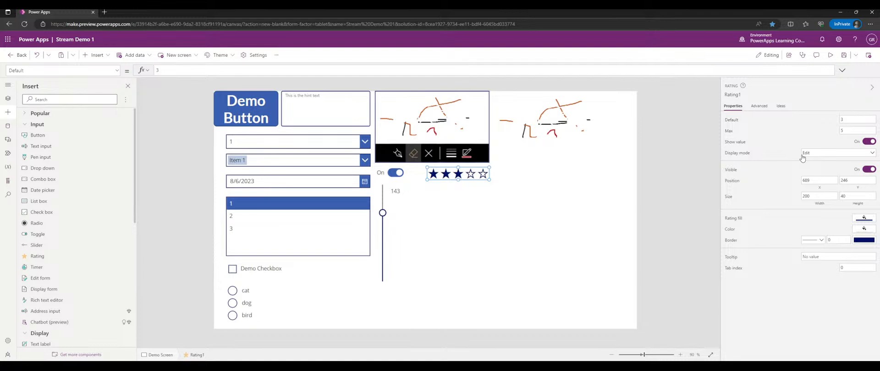
# - Hide the rating's value and test five and three stars in preview
pyautogui.click(866, 143)
pyautogui.click(830, 55)
pyautogui.click(519, 164)
pyautogui.click(536, 197)
pyautogui.click(487, 159)
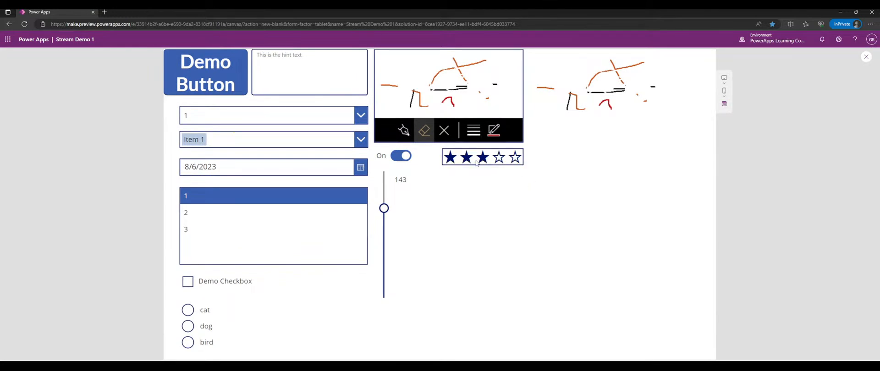
pyautogui.click(509, 213)
pyautogui.click(514, 159)
pyautogui.click(545, 200)
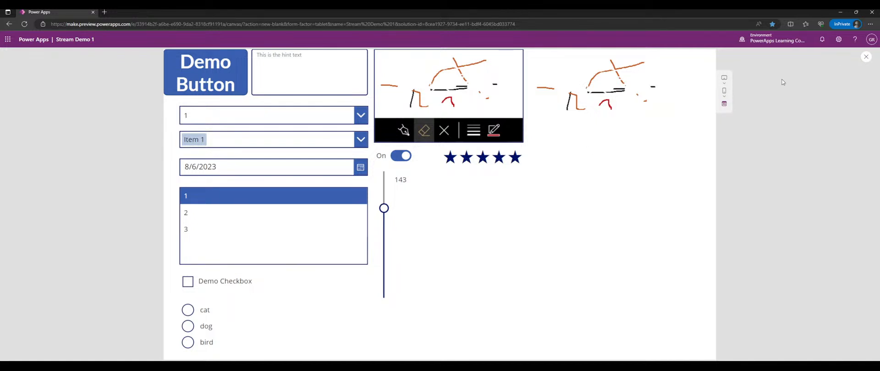
pyautogui.click(868, 59)
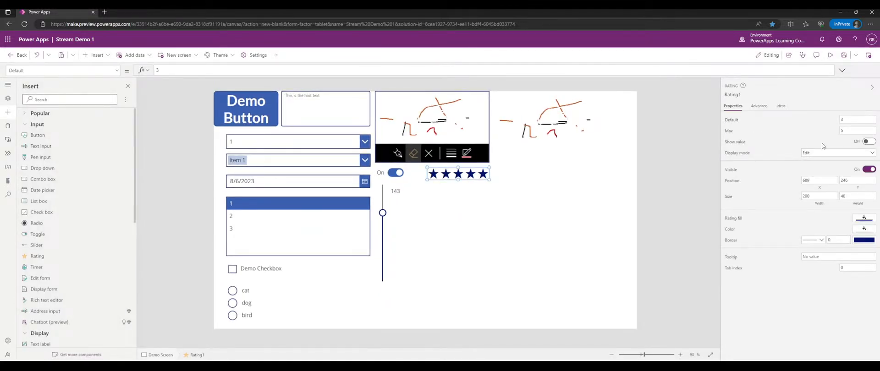
# - Turn Show value back on and set the rating's Max to 10
pyautogui.click(869, 142)
pyautogui.click(869, 143)
pyautogui.click(869, 142)
pyautogui.click(841, 131)
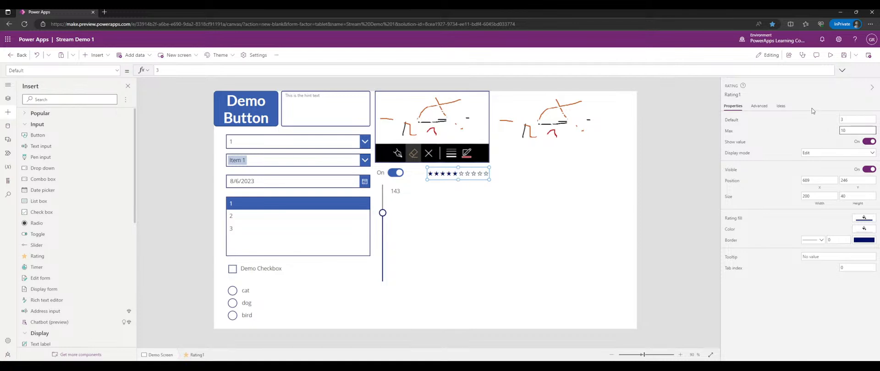
# - Review the rating's full list of advanced properties
pyautogui.click(758, 106)
pyautogui.scroll(-10, 790, 189)
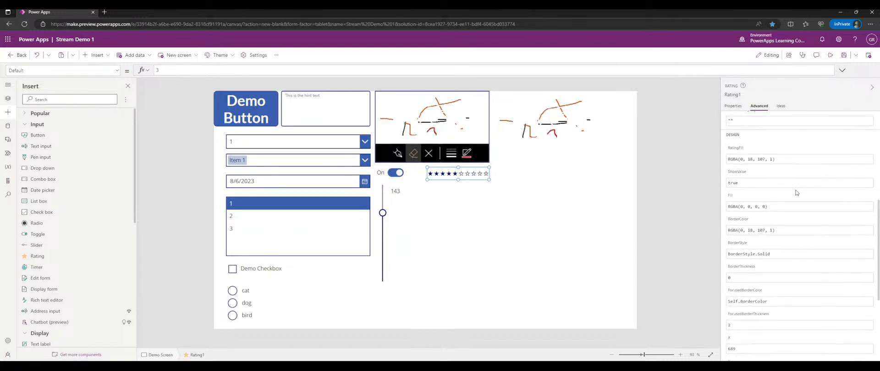
pyautogui.scroll(1, 797, 192)
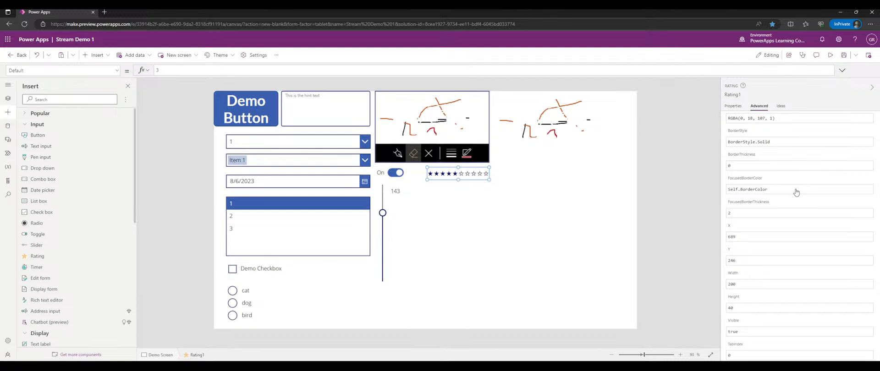
pyautogui.scroll(-1, 797, 192)
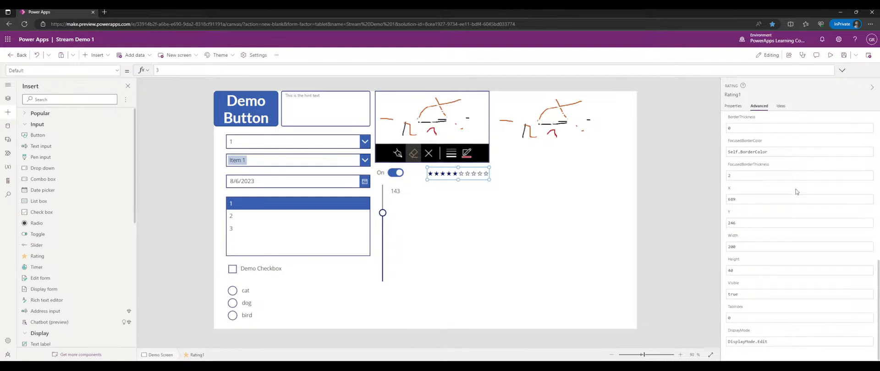
pyautogui.scroll(5, 795, 188)
pyautogui.scroll(5, 793, 186)
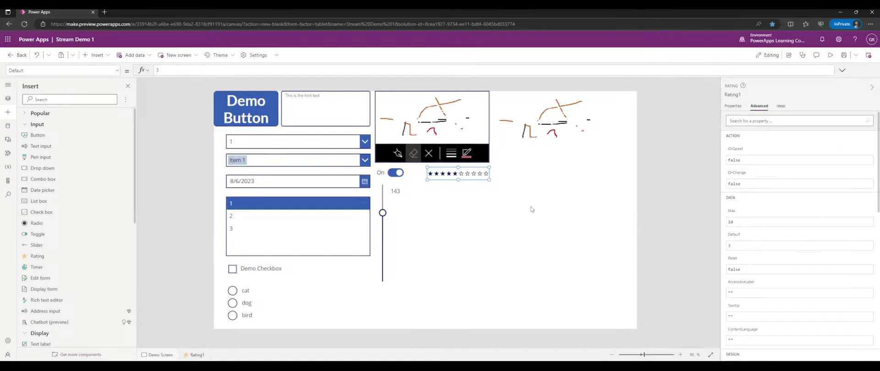
# - Paste a copy of the 143 label under the rating and rename the rating ratDemoRating
pyautogui.click(399, 189)
pyautogui.hotkey('ctrl', 'c')
pyautogui.hotkey('ctrl', 'v')
pyautogui.moveTo(403, 197); pyautogui.dragTo(434, 185)
pyautogui.click(477, 173)
pyautogui.click(738, 94)
pyautogui.write('rat')
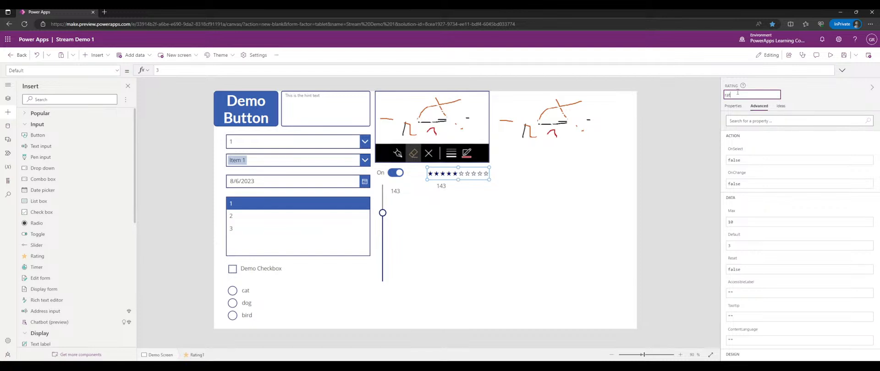
pyautogui.write('DemoRating')
pyautogui.press('Return')
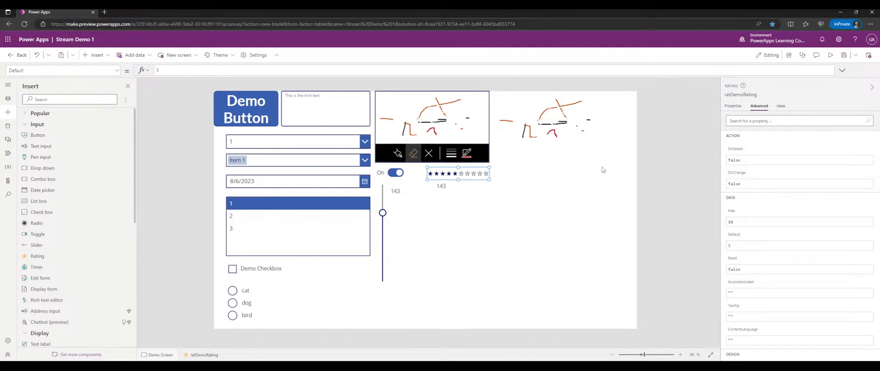
# - Set the copied label's Text to ratDemoRating.Value & " Stars" and widen it to fit
pyautogui.click(441, 187)
pyautogui.moveTo(211, 70); pyautogui.dragTo(128, 72)
pyautogui.write('ratDemoRating')
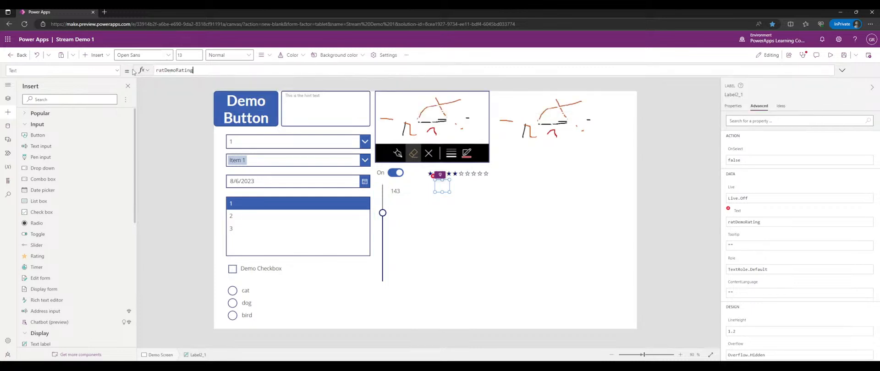
pyautogui.write('.Value')
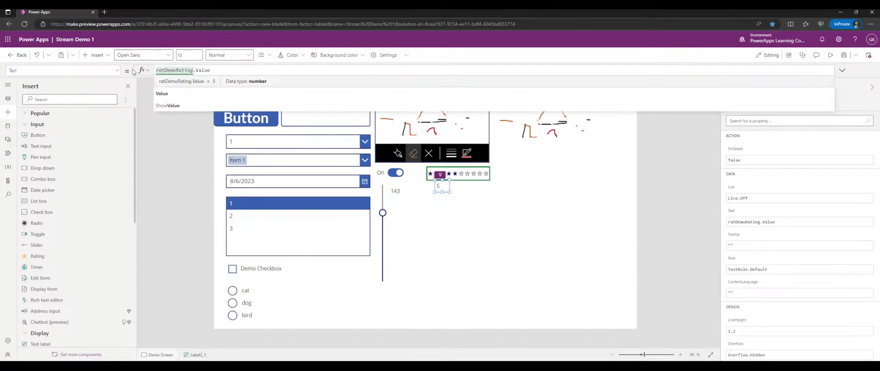
pyautogui.write(' &"st')
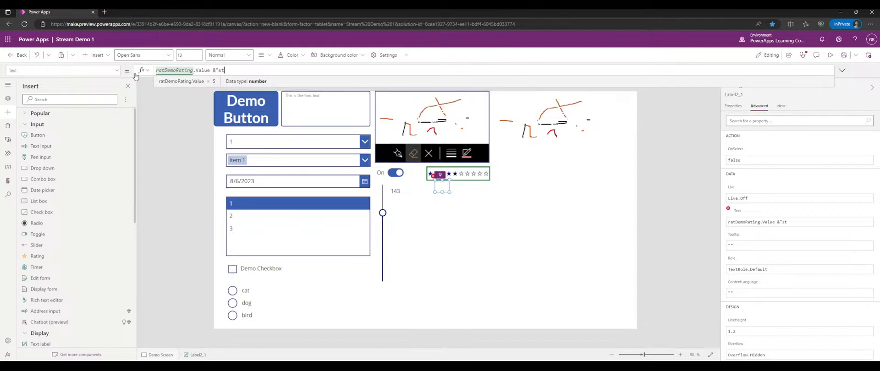
pyautogui.press('BackSpace')
pyautogui.write('" Stars')
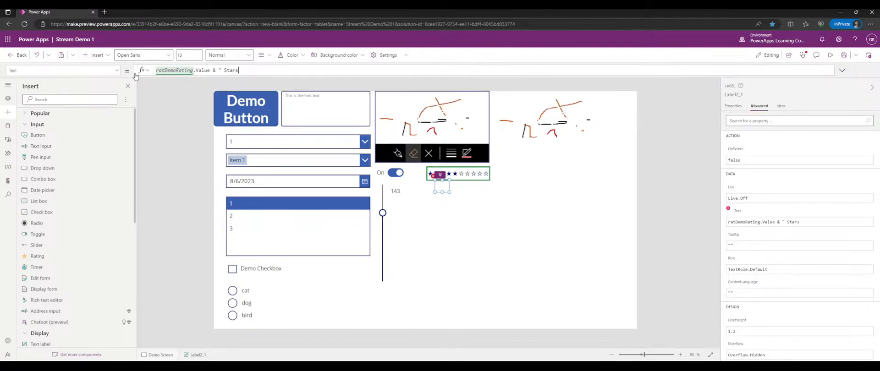
pyautogui.write('"')
pyautogui.moveTo(449, 192); pyautogui.dragTo(426, 188)
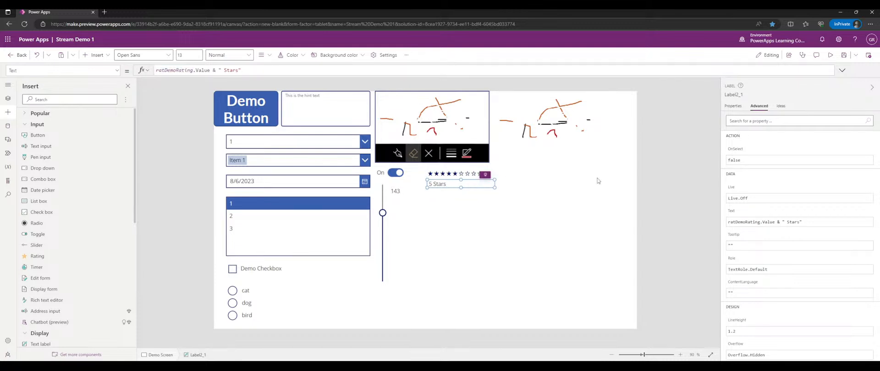
pyautogui.click(734, 106)
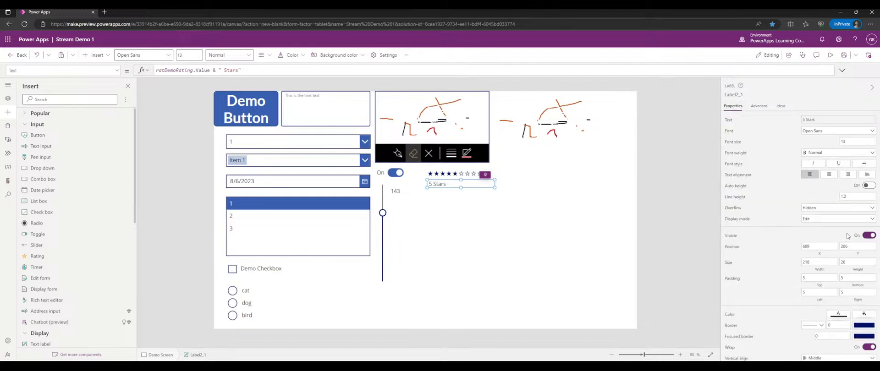
# - In preview, rate 10 then 3 stars and raise the slider to 155
pyautogui.click(830, 55)
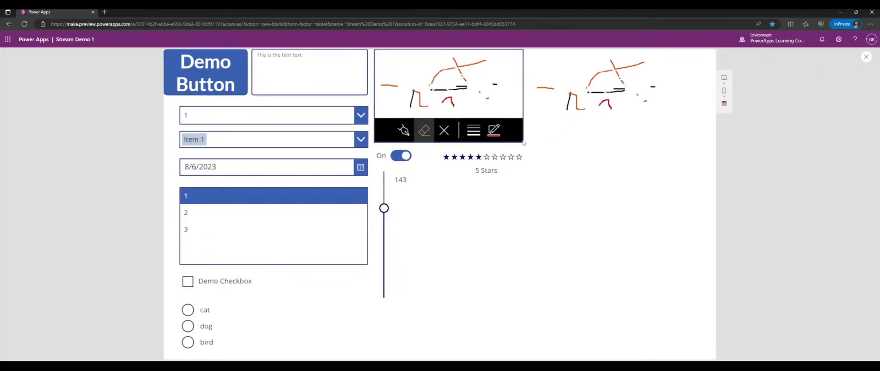
pyautogui.click(519, 158)
pyautogui.click(462, 157)
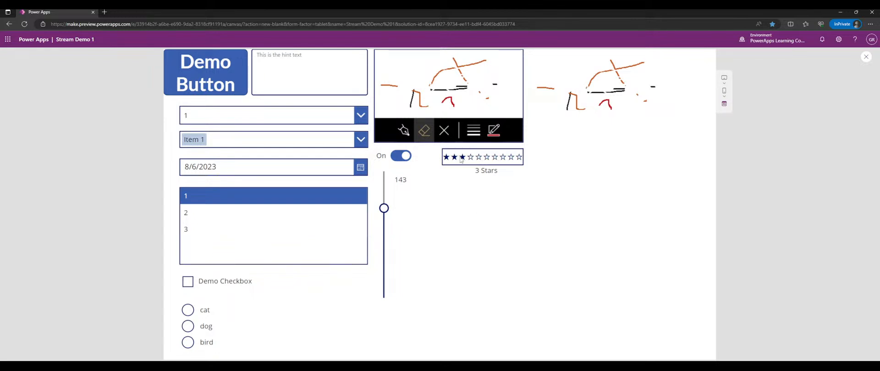
pyautogui.moveTo(384, 208)
pyautogui.mouseDown()
pyautogui.moveTo(384, 192)
pyautogui.moveTo(384, 201)
pyautogui.mouseUp()
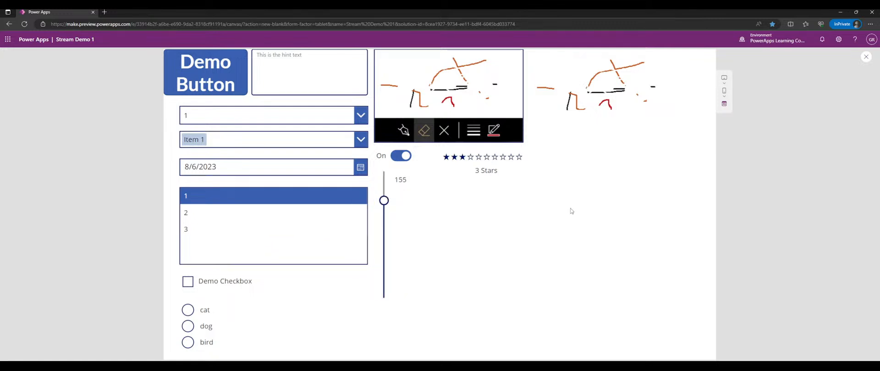
pyautogui.click(866, 56)
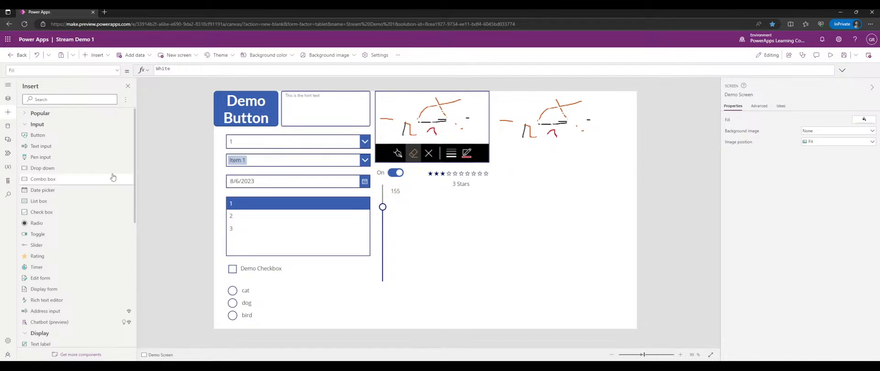
# - Insert a timer below the star rating, size it 250×92, and run the app
pyautogui.scroll(-3, 99, 176)
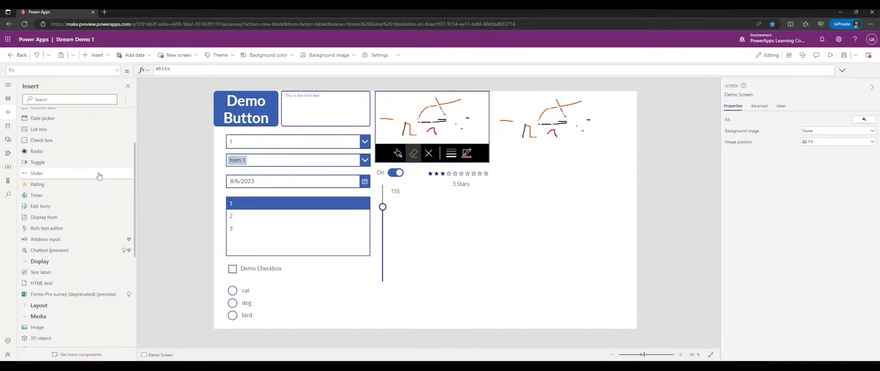
pyautogui.click(85, 198)
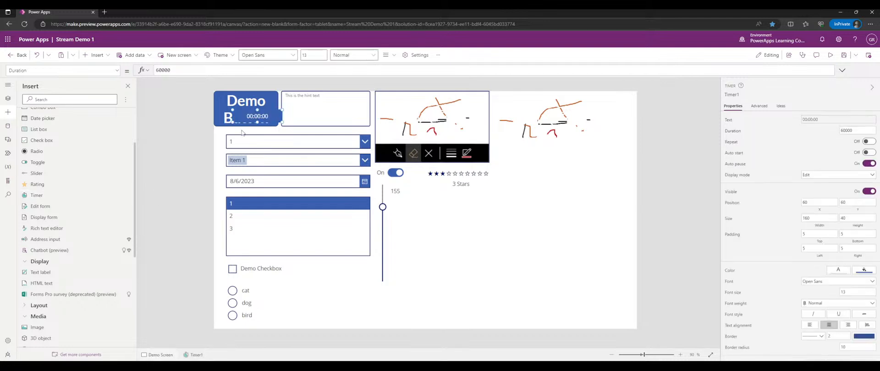
pyautogui.moveTo(250, 117)
pyautogui.mouseDown()
pyautogui.moveTo(537, 168)
pyautogui.moveTo(490, 202)
pyautogui.moveTo(424, 205)
pyautogui.moveTo(495, 226)
pyautogui.mouseUp()
pyautogui.moveTo(454, 204); pyautogui.dragTo(460, 206)
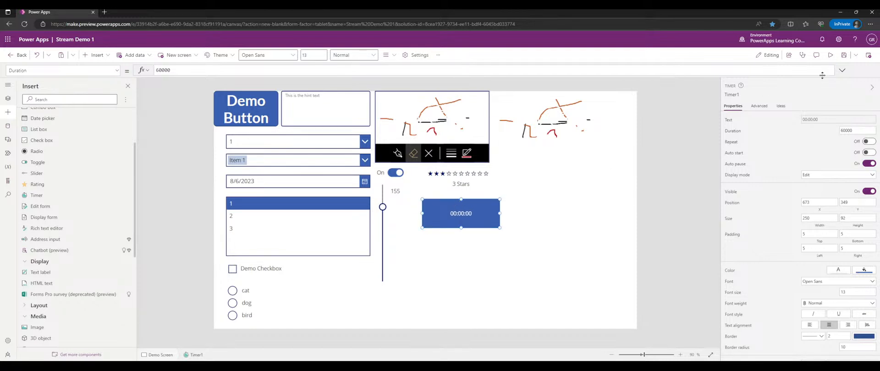
pyautogui.click(830, 55)
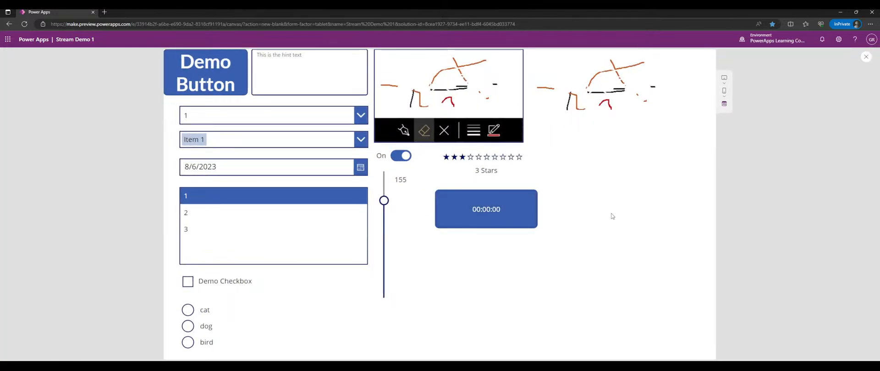
# - Start and pause the timer several times, reaching 00:00:07, then exit preview
pyautogui.click(515, 212)
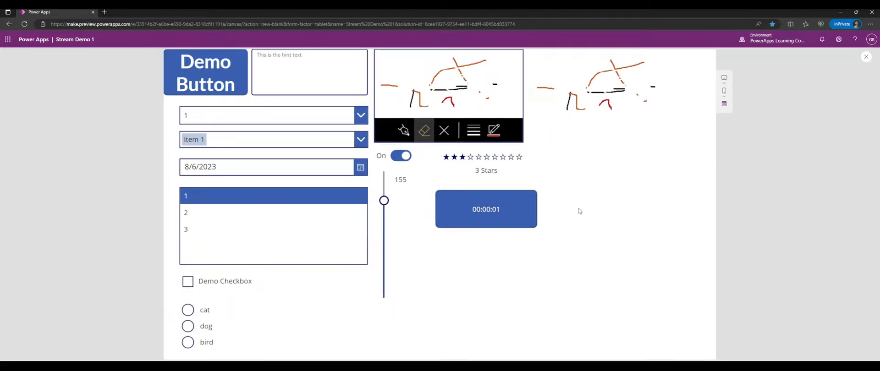
pyautogui.click(511, 210)
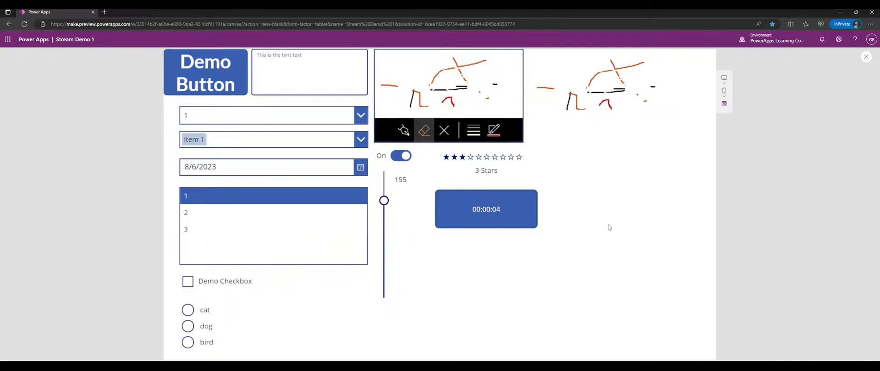
pyautogui.click(497, 213)
pyautogui.click(490, 214)
pyautogui.click(490, 220)
pyautogui.click(864, 58)
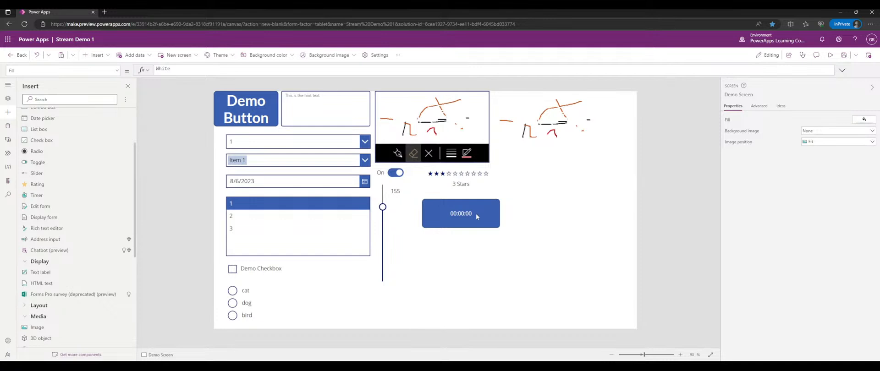
# - Nudge the timer left to 657, 343, confirming Duration 60000 and Auto start off
pyautogui.moveTo(474, 213); pyautogui.dragTo(470, 214)
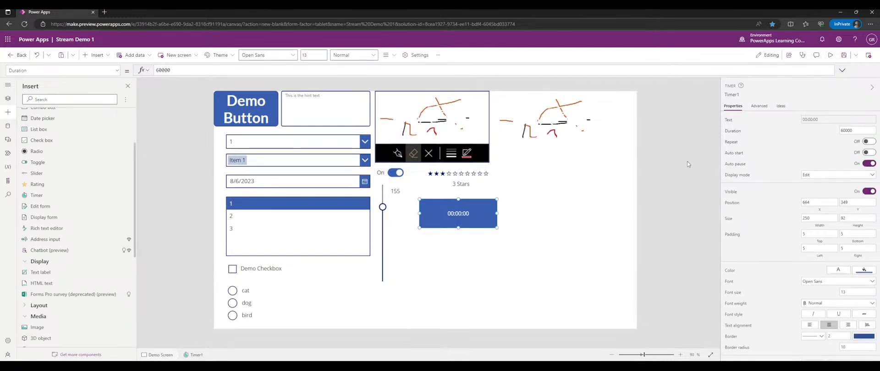
pyautogui.click(741, 132)
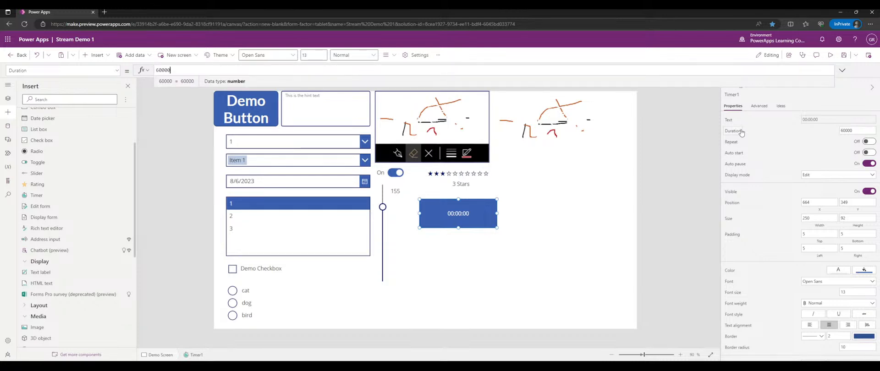
pyautogui.click(732, 142)
pyautogui.click(733, 156)
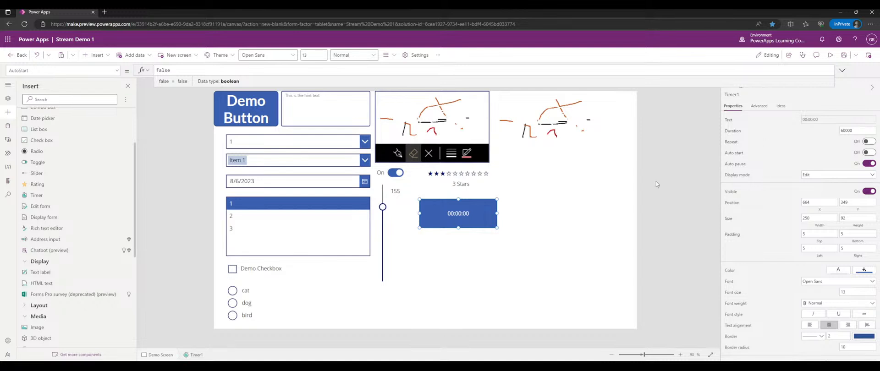
pyautogui.moveTo(471, 217); pyautogui.dragTo(468, 213)
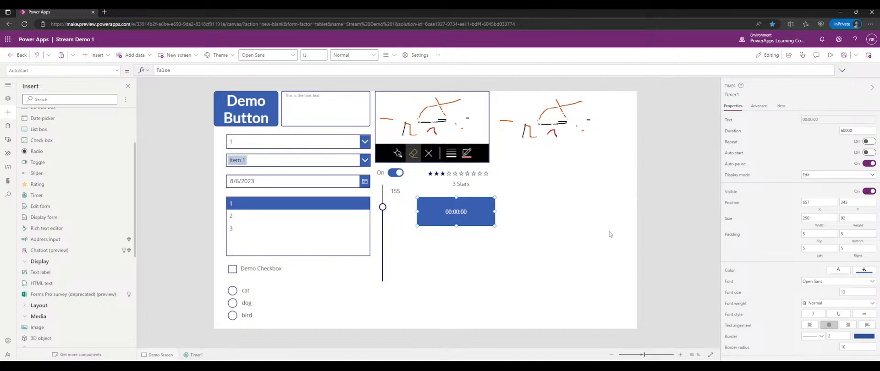
# - Try the timer's View and Disabled display modes, then set it back to Edit
pyautogui.click(806, 176)
pyautogui.click(813, 199)
pyautogui.click(814, 177)
pyautogui.click(813, 203)
pyautogui.click(812, 177)
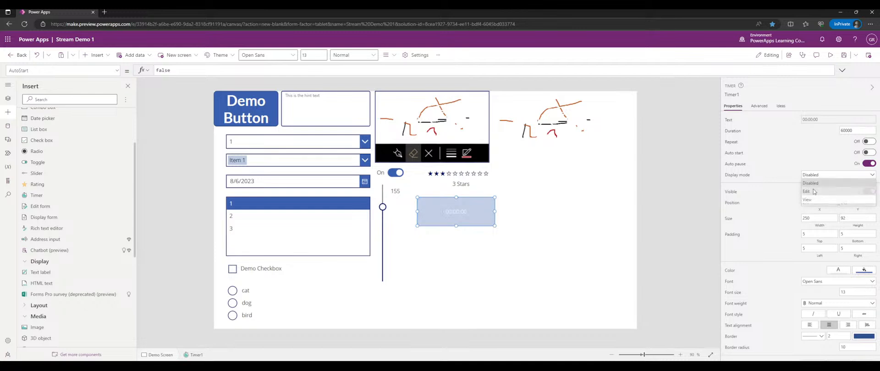
pyautogui.click(813, 192)
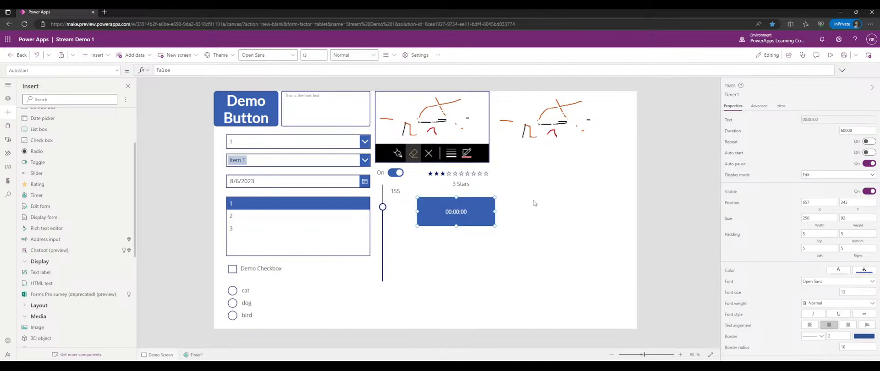
# - Switch the timer's Visible setting Off to hide it from the canvas
pyautogui.scroll(-2, 759, 238)
pyautogui.scroll(2, 759, 238)
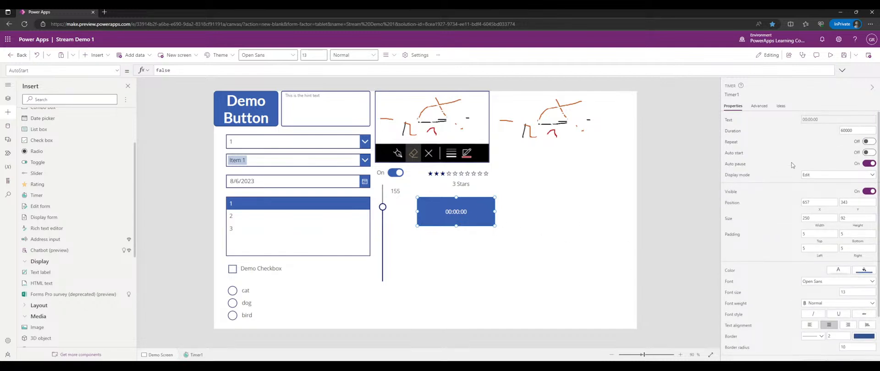
pyautogui.scroll(-1, 825, 156)
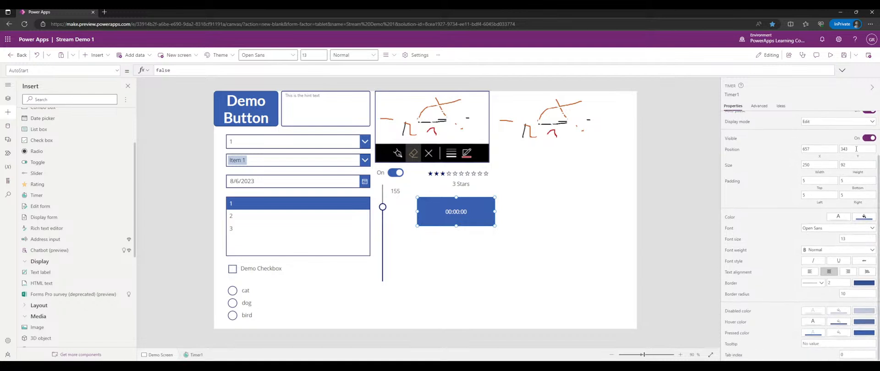
pyautogui.click(867, 138)
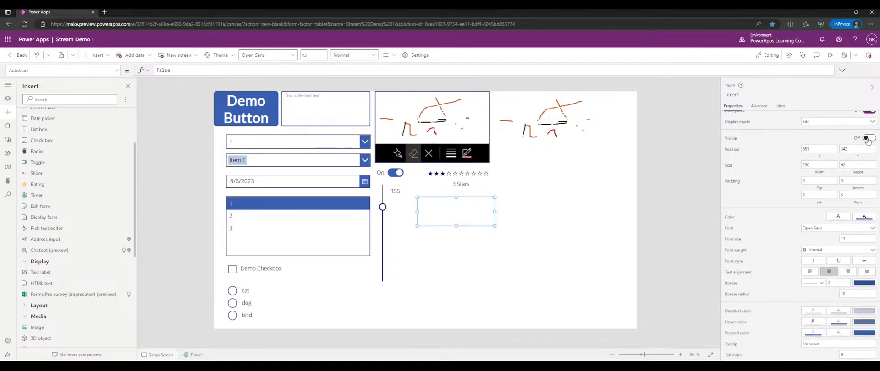
pyautogui.click(117, 70)
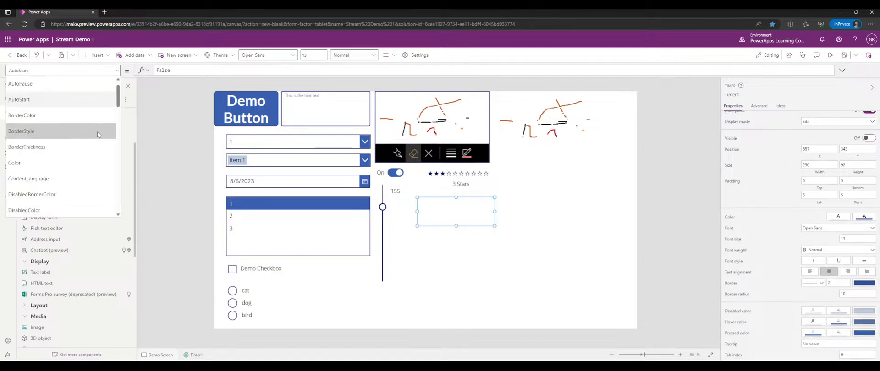
# - Open the timer's OnTimerStart formula and switch its Visible property back on
pyautogui.scroll(-7, 97, 136)
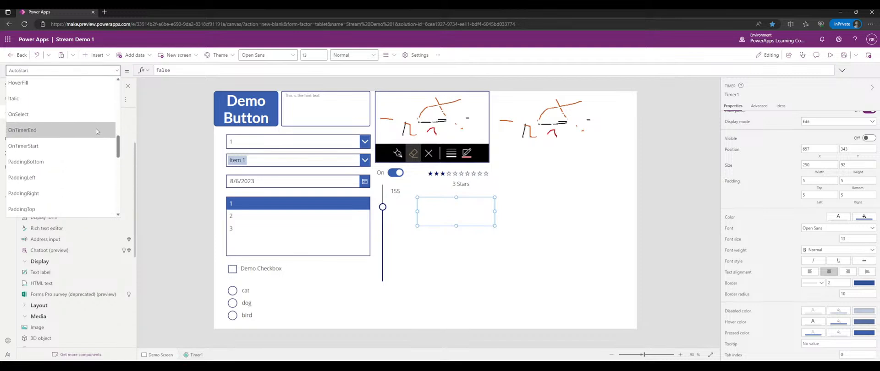
pyautogui.click(58, 145)
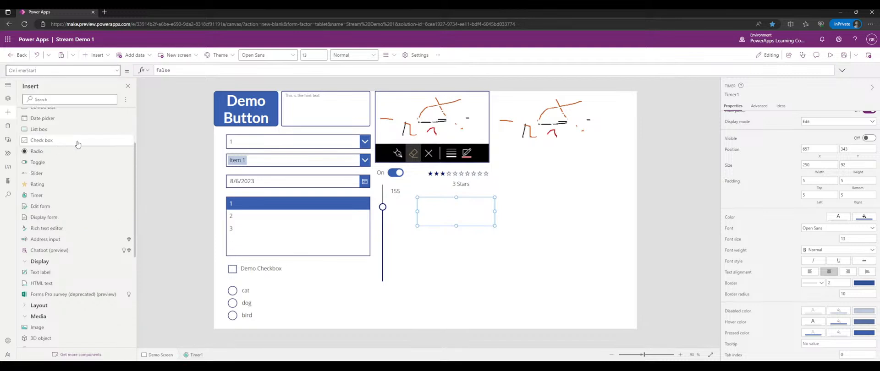
pyautogui.click(842, 70)
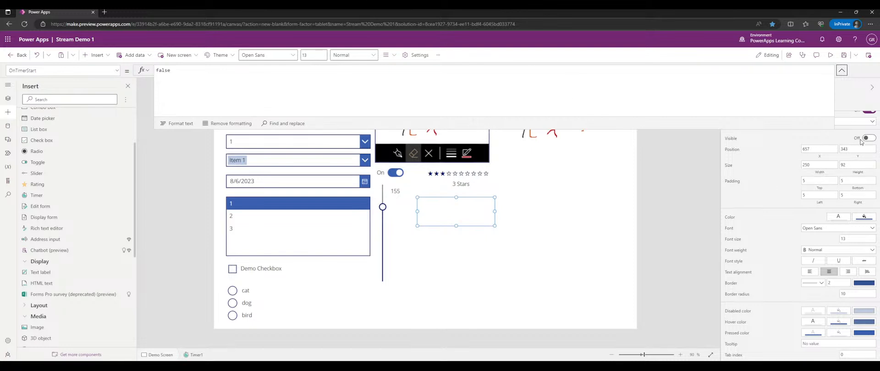
pyautogui.click(841, 70)
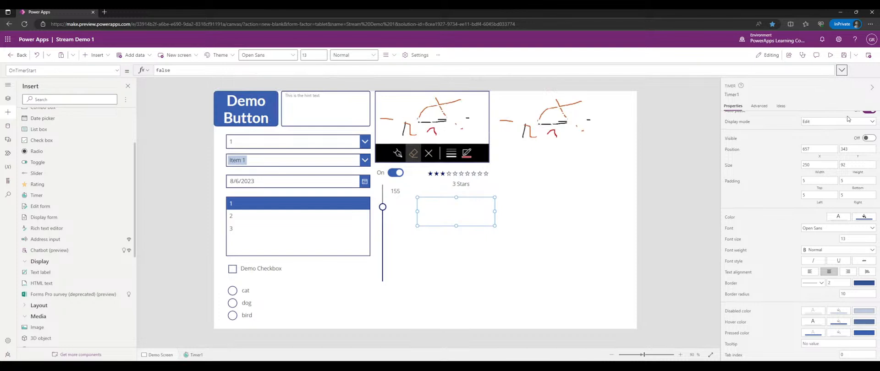
pyautogui.click(868, 138)
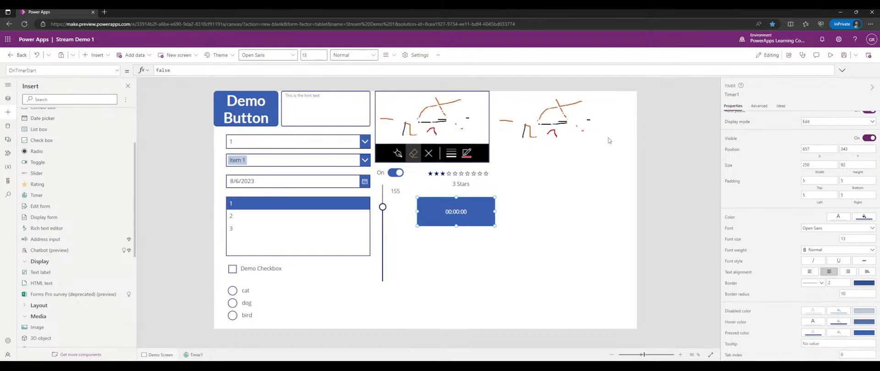
# - Rename the timer from Timer1 to timDemoTimer
pyautogui.click(517, 231)
pyautogui.click(475, 213)
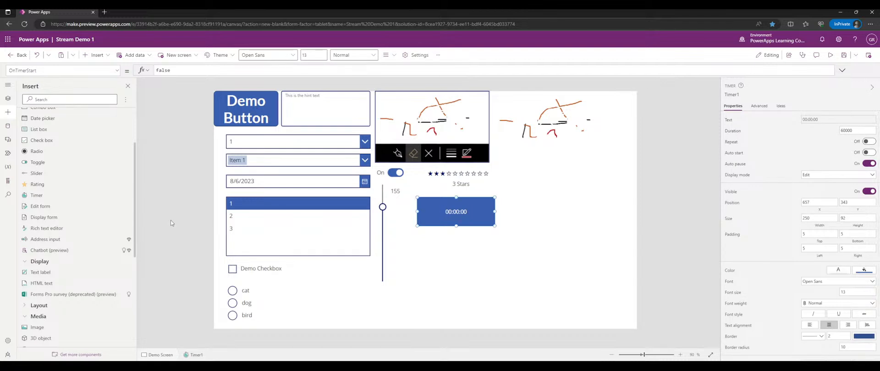
pyautogui.click(728, 95)
pyautogui.write('timDemoTimer')
pyautogui.press('Return')
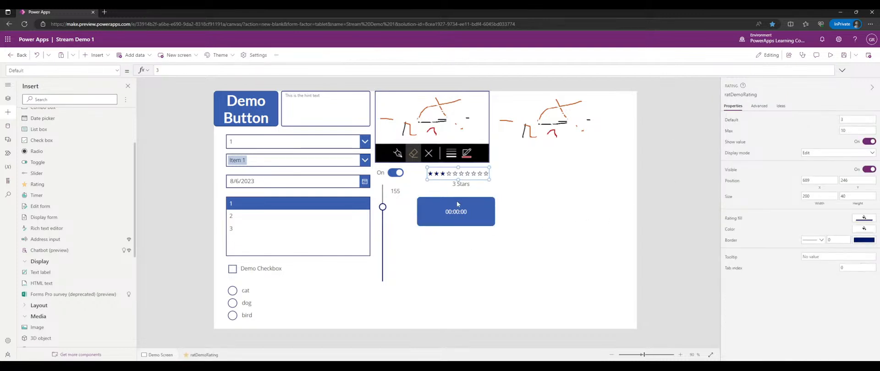
# - Insert RichTextEditor1 below the star rating and enlarge it to 682 by 221
pyautogui.click(520, 218)
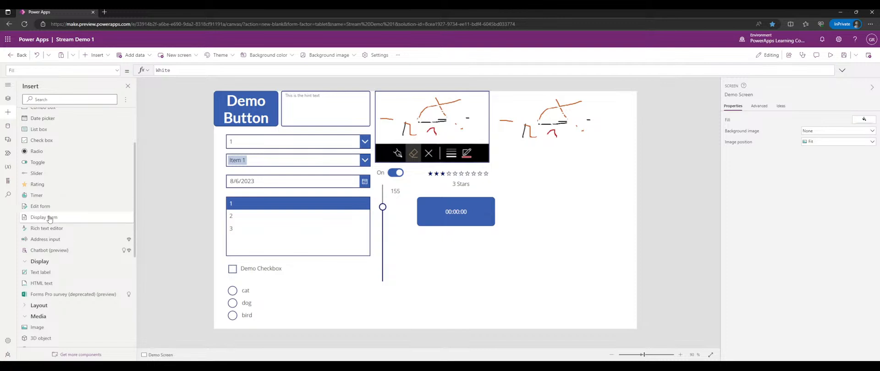
pyautogui.scroll(-3, 54, 207)
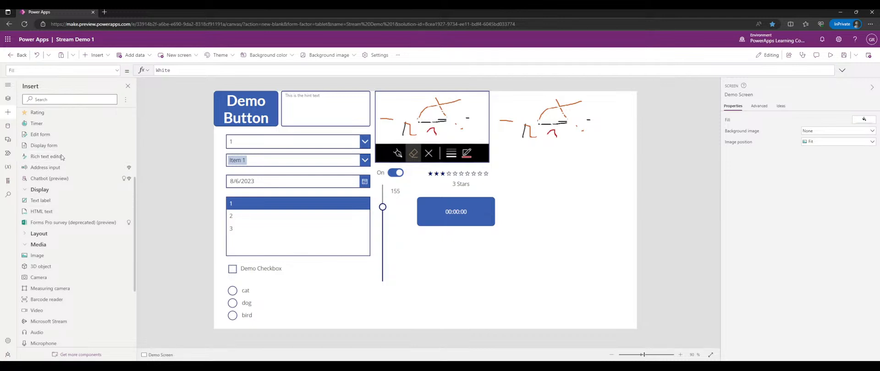
pyautogui.click(62, 156)
pyautogui.moveTo(323, 131); pyautogui.dragTo(490, 264)
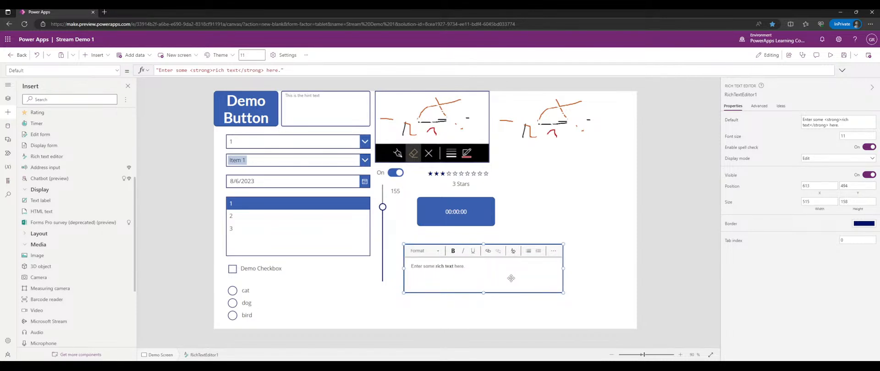
pyautogui.moveTo(563, 292); pyautogui.dragTo(614, 312)
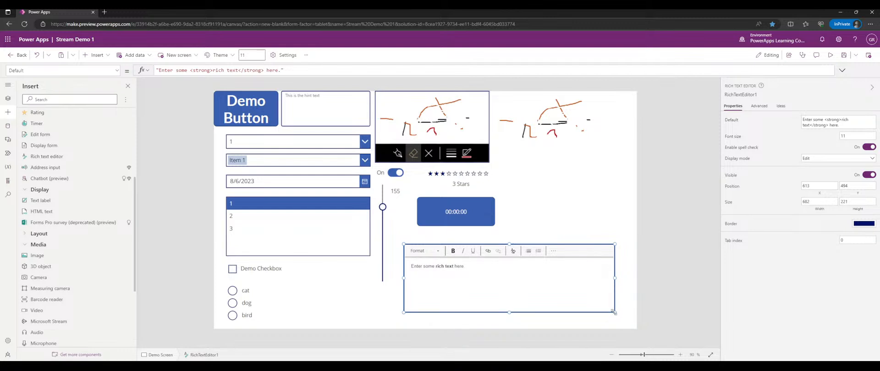
# - In preview, clear the editor's placeholder and type sample text in bold
pyautogui.click(827, 57)
pyautogui.tripleClick(427, 288)
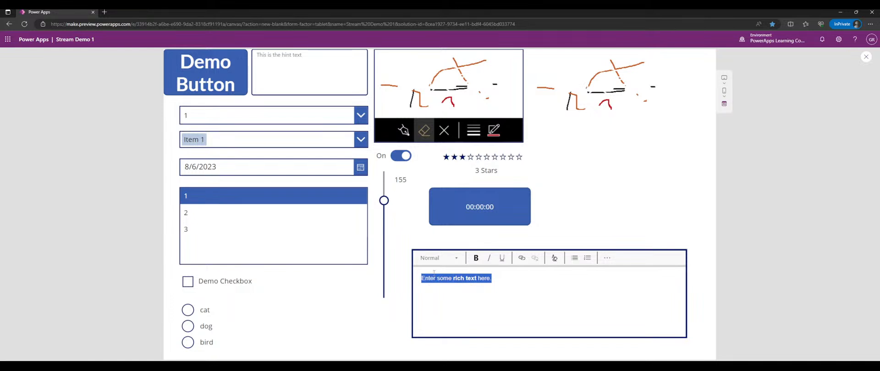
pyautogui.press('BackSpace')
pyautogui.click(607, 258)
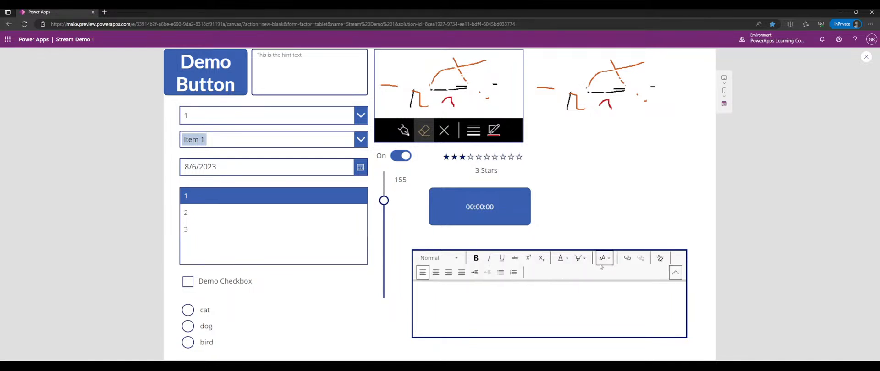
pyautogui.click(476, 258)
pyautogui.write('sdafsdfasd')
# - Add underlined sample text, centre the line, start a new line, then exit preview
pyautogui.click(501, 258)
pyautogui.write('asdfasdfasdf')
pyautogui.click(435, 273)
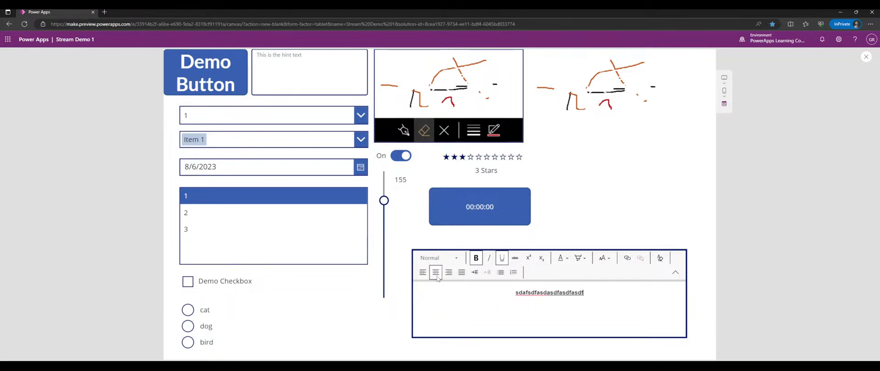
pyautogui.moveTo(575, 294); pyautogui.dragTo(505, 291)
pyautogui.click(508, 293)
pyautogui.press('Return')
pyautogui.press('Return')
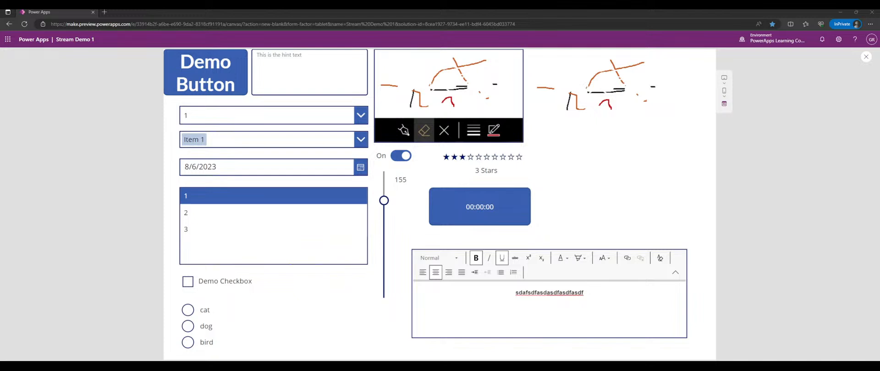
pyautogui.press('Escape')
# - Shrink and narrow the rich text editor and move it to the canvas's top right
pyautogui.click(474, 305)
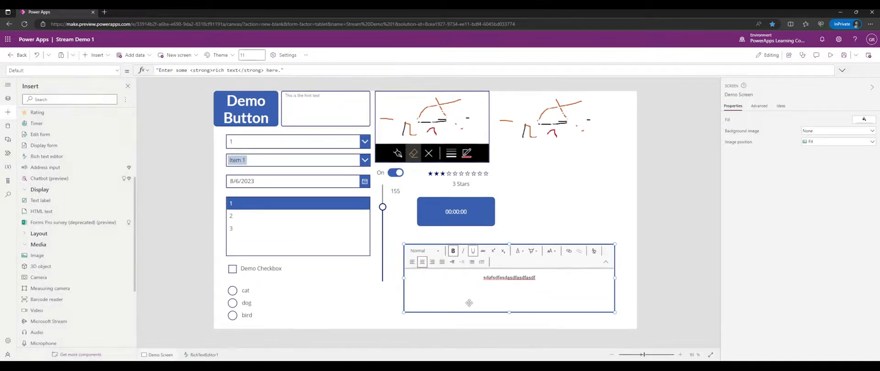
pyautogui.moveTo(470, 271); pyautogui.dragTo(465, 268)
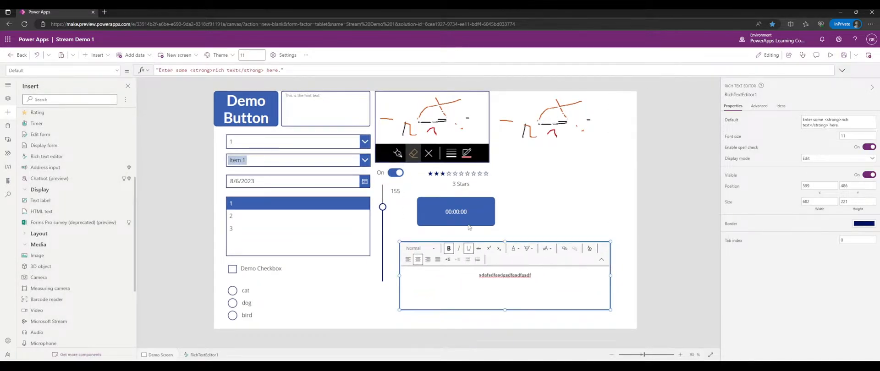
pyautogui.moveTo(400, 310); pyautogui.dragTo(479, 300)
pyautogui.moveTo(501, 274); pyautogui.dragTo(527, 181)
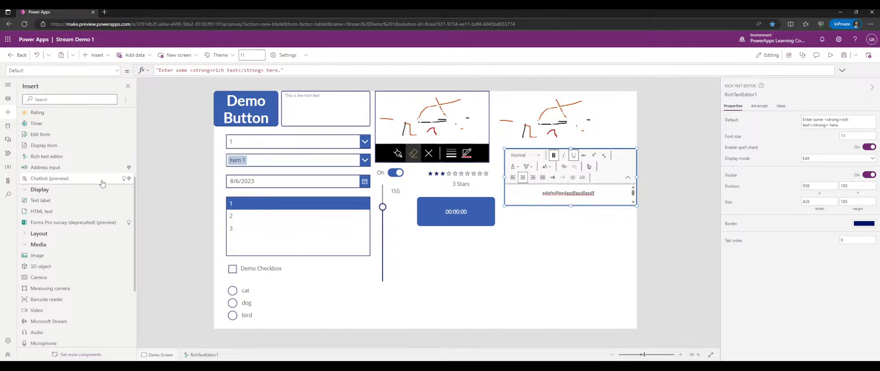
# - Collapse the Input group and insert a new text label onto the screen
pyautogui.scroll(3, 54, 187)
pyautogui.scroll(1, 51, 179)
pyautogui.click(35, 125)
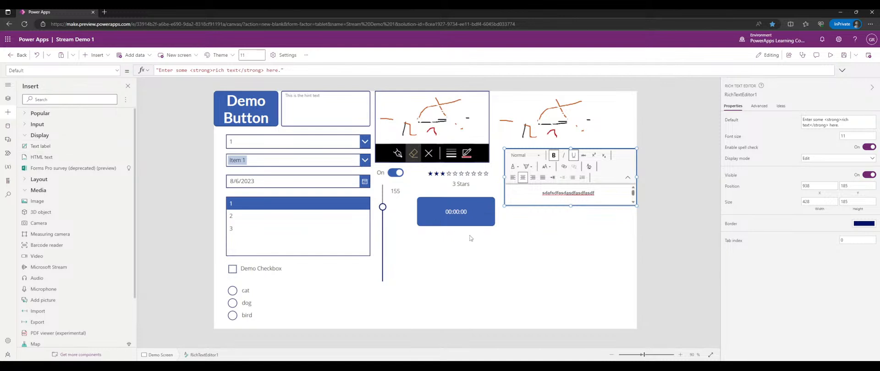
pyautogui.click(560, 251)
pyautogui.click(78, 142)
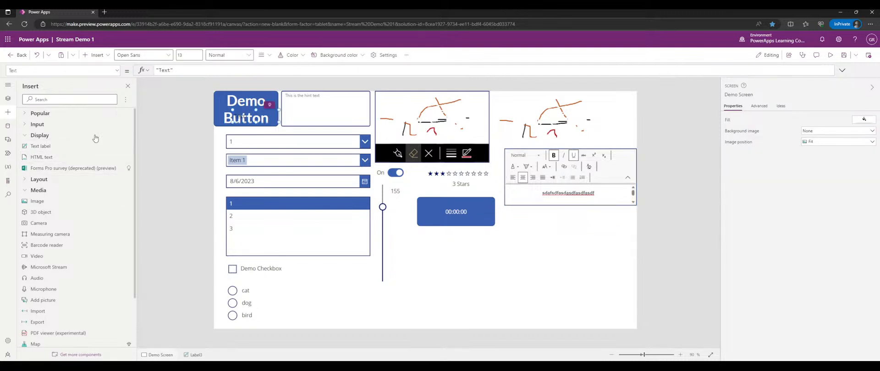
# - Move the new label below the timer, centre its text and set Fill to Color.DarkSlateBlue
pyautogui.moveTo(272, 117); pyautogui.dragTo(509, 281)
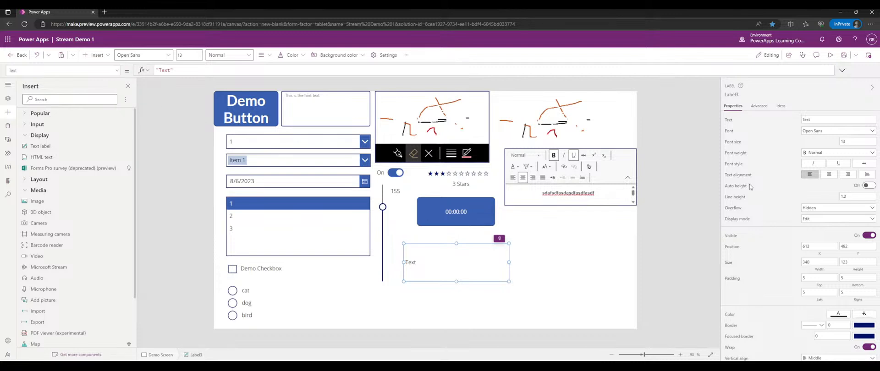
pyautogui.click(828, 177)
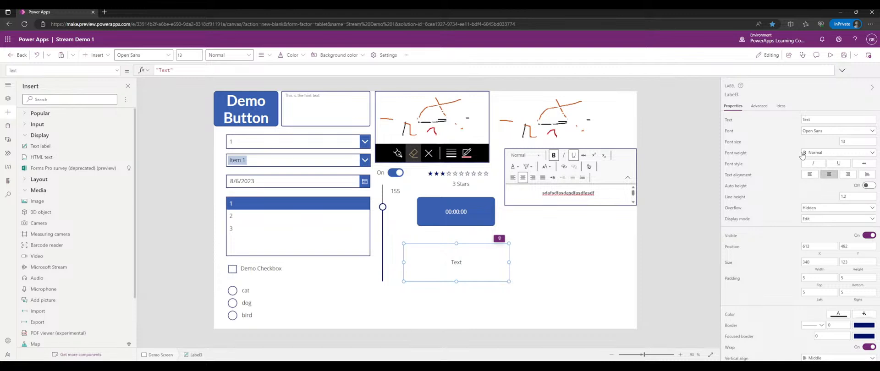
pyautogui.click(117, 70)
pyautogui.scroll(6, 84, 108)
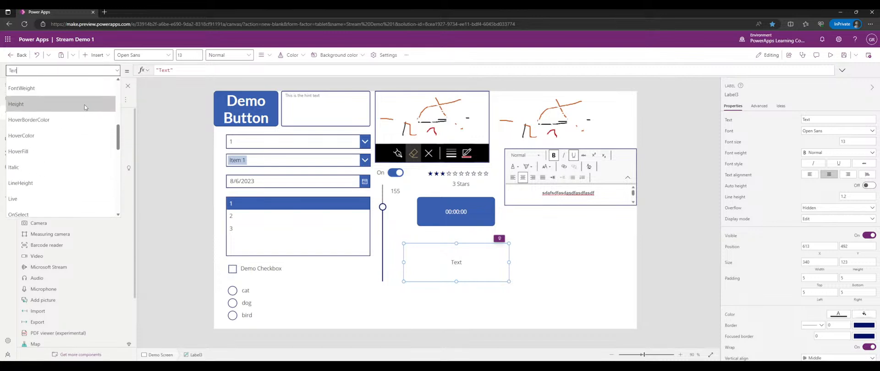
pyautogui.click(84, 110)
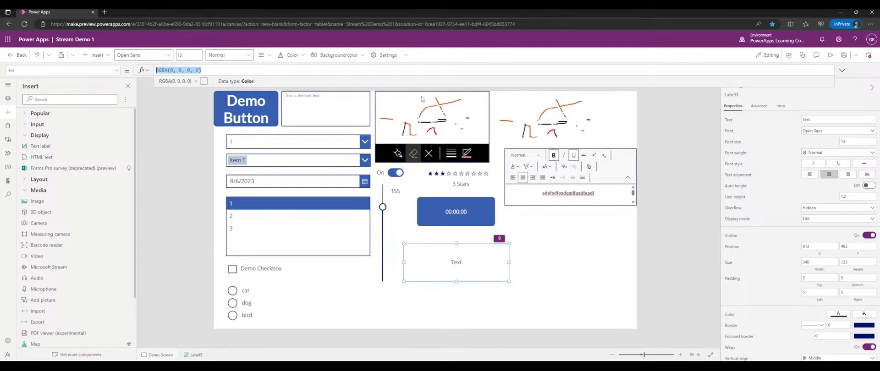
pyautogui.write('Color.S')
pyautogui.write('arkSlateBlue')
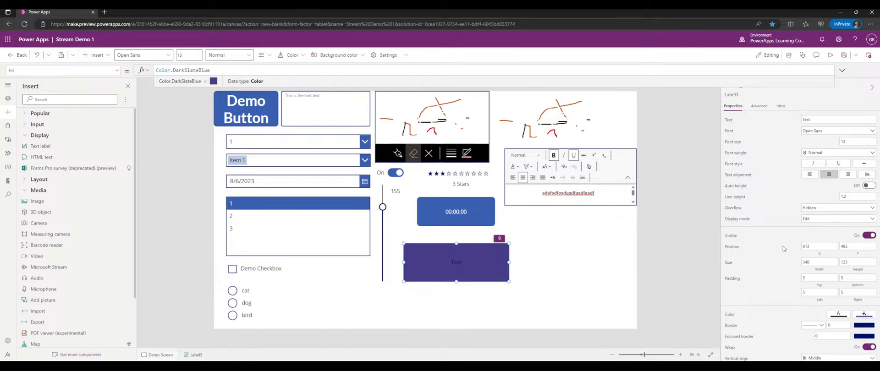
pyautogui.click(579, 252)
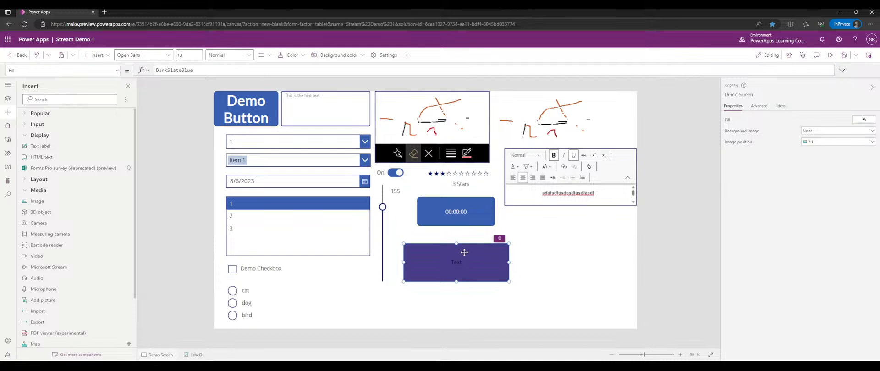
# - Set the label's HoverFill formula to ColorFade( Self.Fill, -30% )
pyautogui.click(115, 71)
pyautogui.scroll(-3, 69, 140)
pyautogui.click(69, 140)
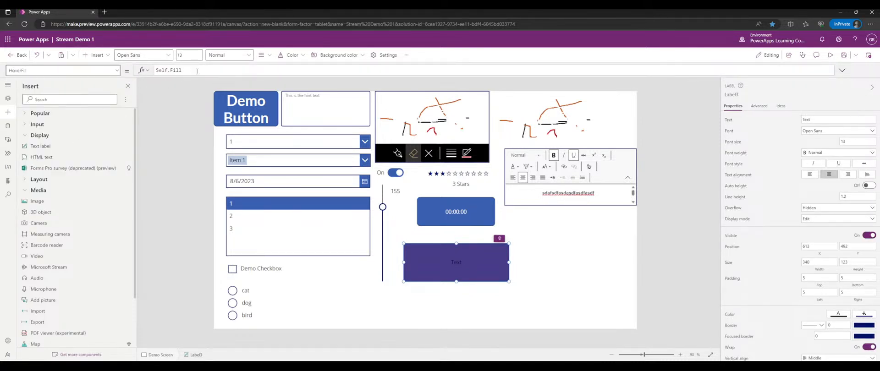
pyautogui.click(266, 71)
pyautogui.hotkey('ctrl', 'a')
pyautogui.write('C')
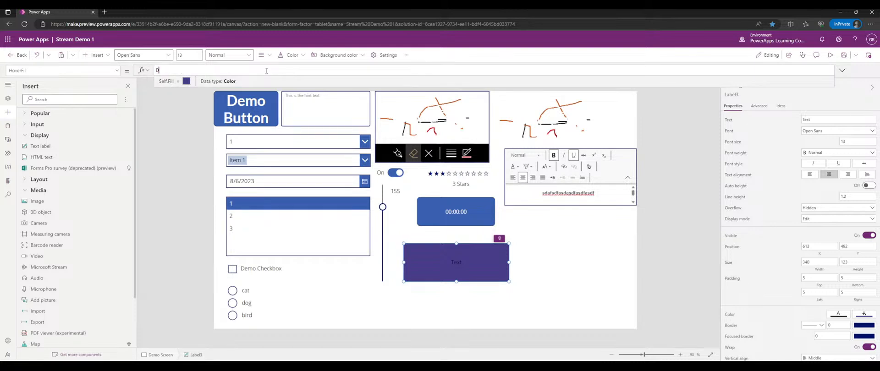
pyautogui.write('ol')
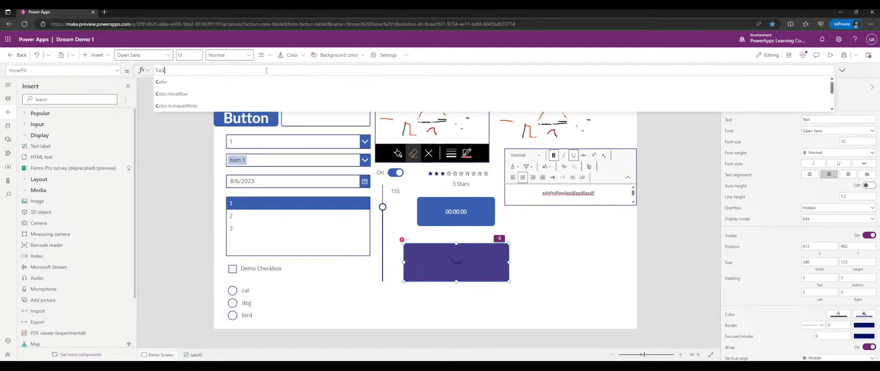
pyautogui.write('orFade( ')
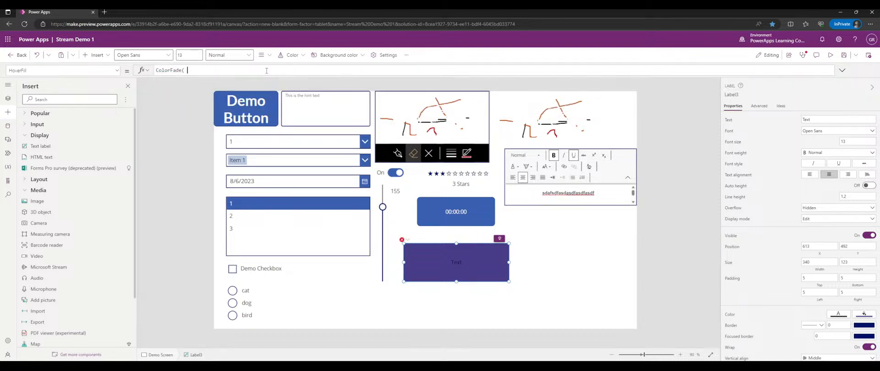
pyautogui.write('Self.Fill, ')
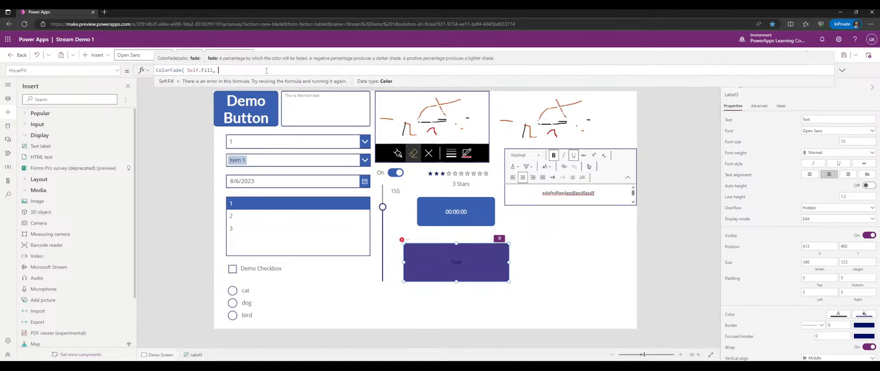
pyautogui.write('-30% )')
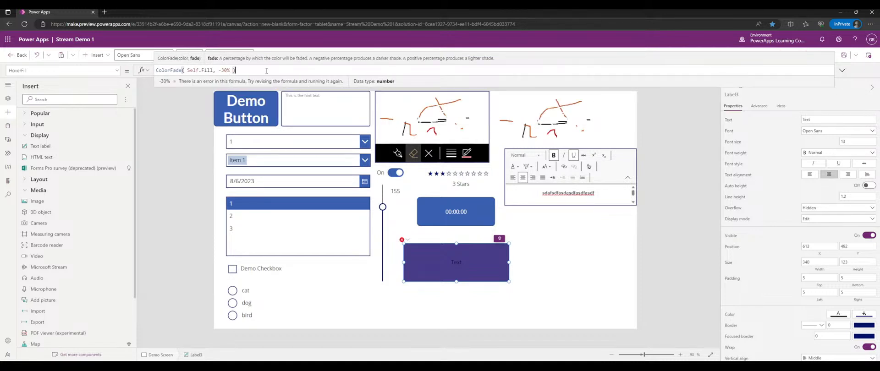
pyautogui.click(830, 55)
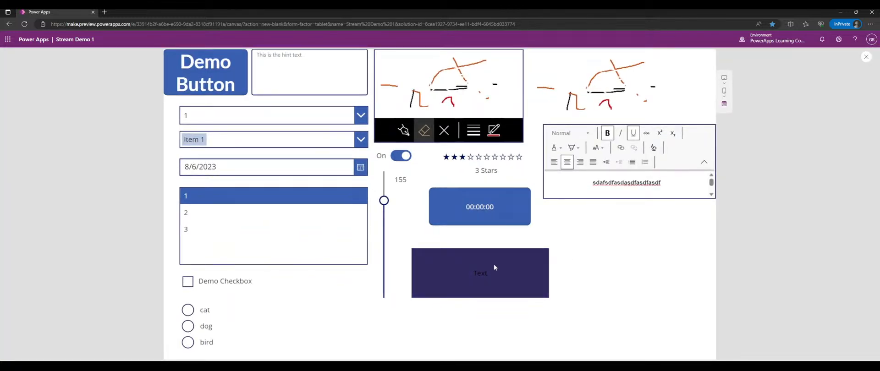
pyautogui.click(494, 264)
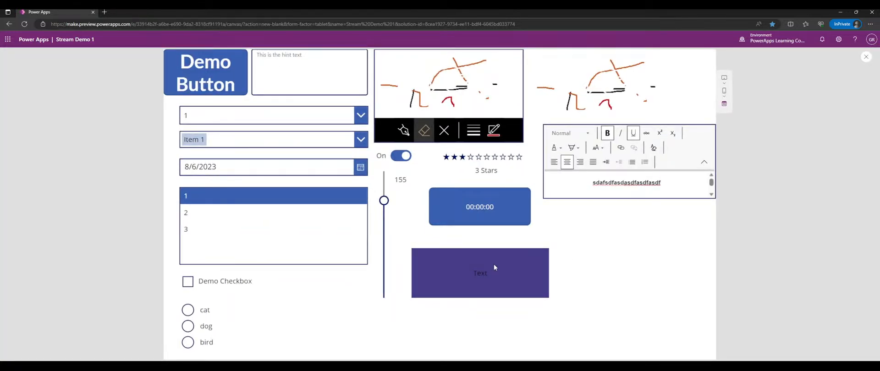
pyautogui.click(501, 266)
pyautogui.click(866, 58)
pyautogui.click(465, 251)
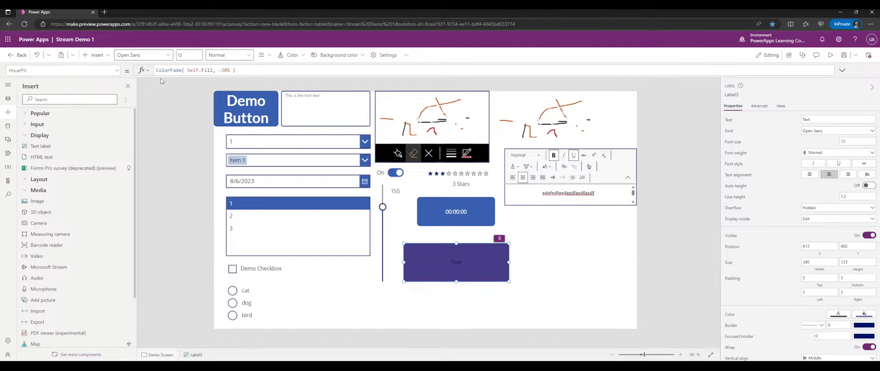
# - Switch the label's property dropdown to OnSelect
pyautogui.click(117, 71)
pyautogui.scroll(-6, 56, 140)
pyautogui.scroll(4, 55, 138)
pyautogui.scroll(2, 54, 139)
pyautogui.click(55, 135)
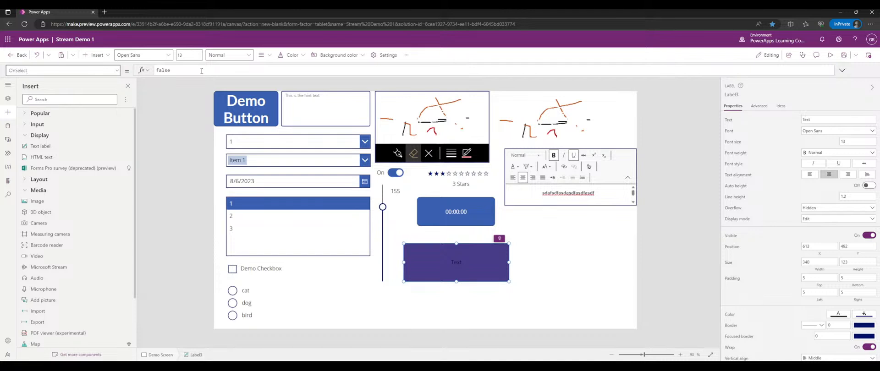
# - Move the purple Text label up so it sits beneath the timer
pyautogui.click(589, 256)
pyautogui.click(493, 254)
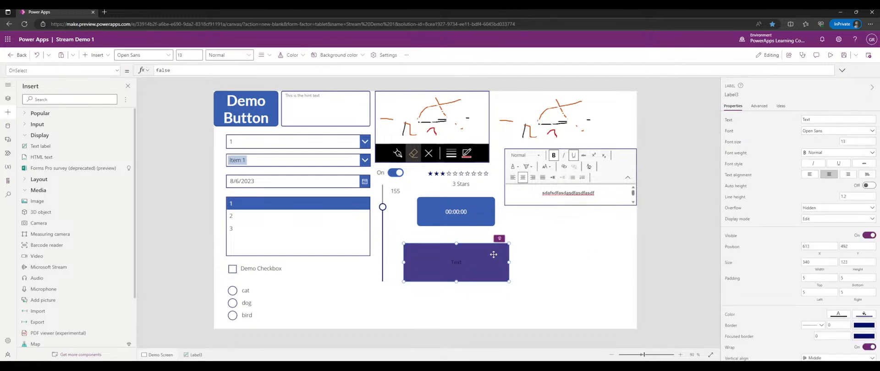
pyautogui.moveTo(490, 264)
pyautogui.mouseDown()
pyautogui.moveTo(504, 257)
pyautogui.moveTo(495, 257)
pyautogui.mouseUp()
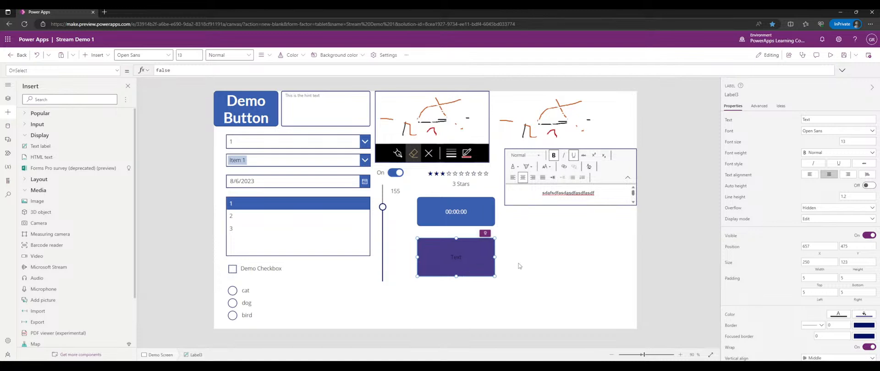
pyautogui.scroll(-1, 792, 191)
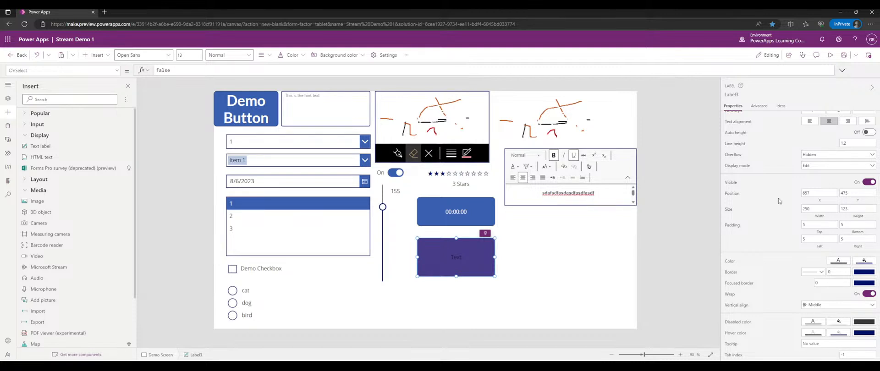
pyautogui.click(545, 251)
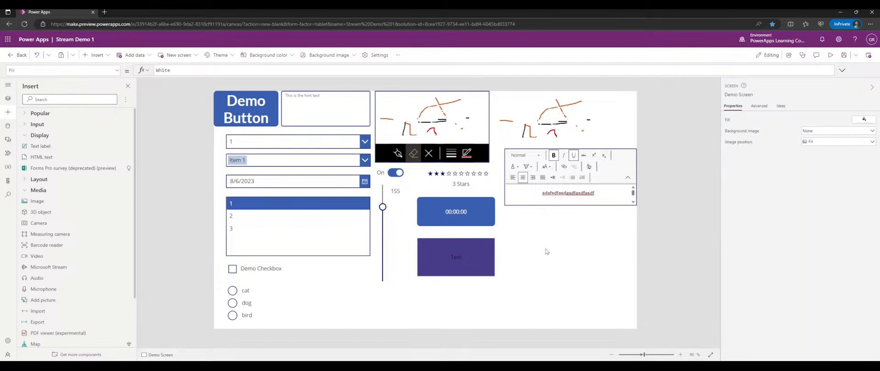
pyautogui.click(474, 258)
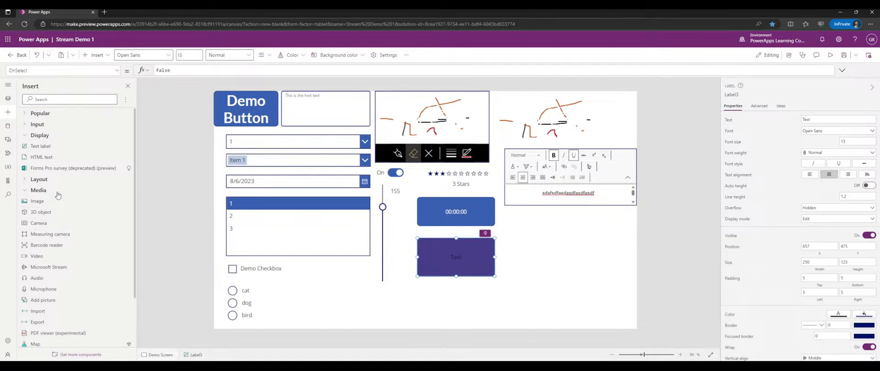
# - Insert an HTML text box below the purple label and narrow it to 250 wide
pyautogui.click(69, 158)
pyautogui.moveTo(275, 114); pyautogui.dragTo(501, 315)
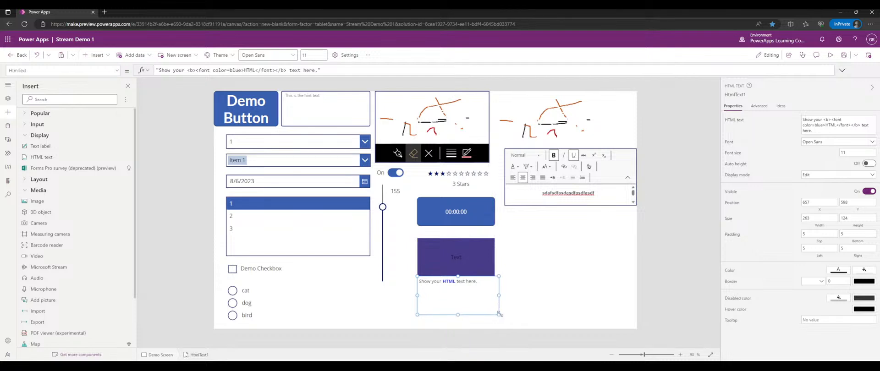
pyautogui.scroll(-3, 69, 183)
pyautogui.scroll(3, 66, 174)
pyautogui.moveTo(499, 296); pyautogui.dragTo(495, 296)
# - Wrap the word 'your' in <u></u> tags in the HtmlText formula
pyautogui.click(823, 125)
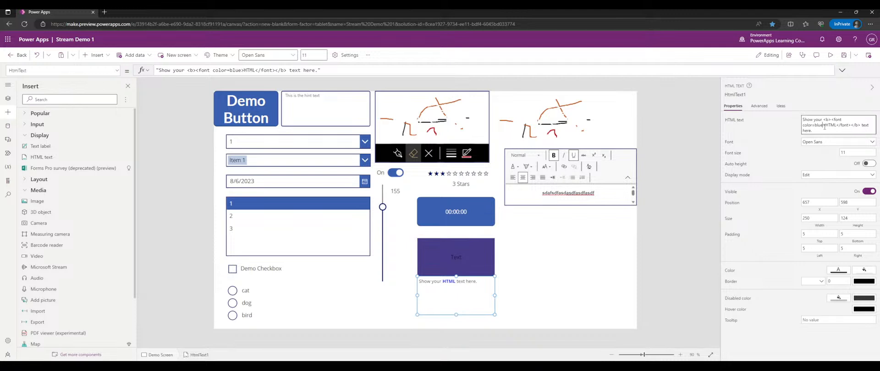
pyautogui.click(339, 70)
pyautogui.moveTo(313, 70); pyautogui.dragTo(287, 71)
pyautogui.click(186, 70)
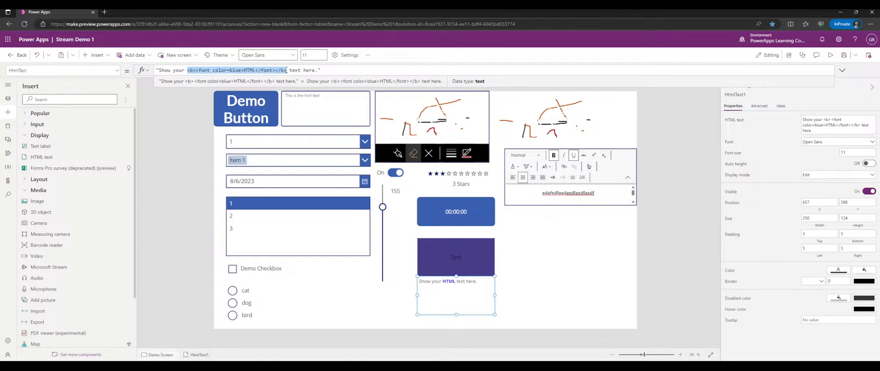
pyautogui.click(173, 70)
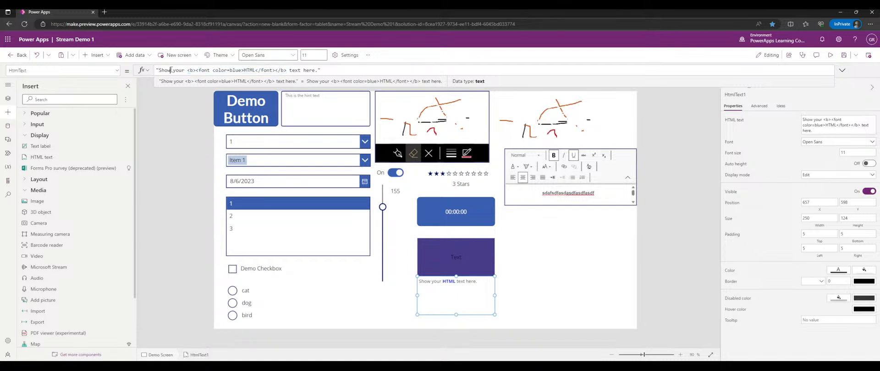
pyautogui.write('<u>your')
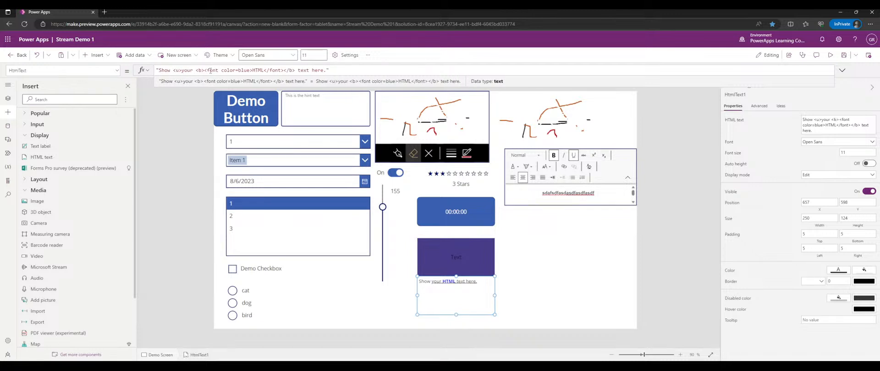
pyautogui.write('</U')
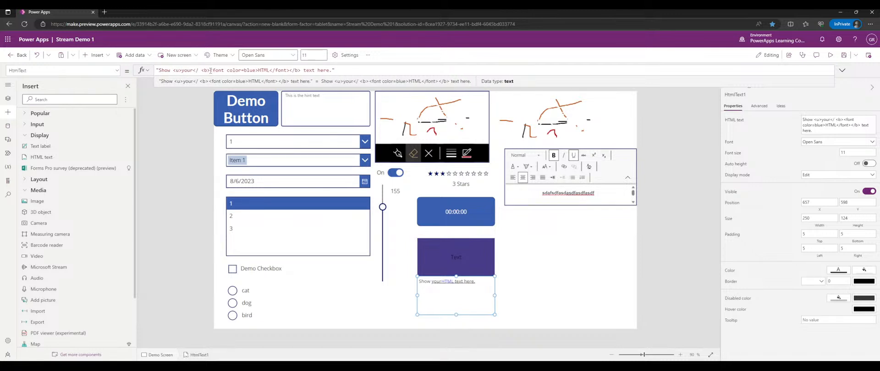
pyautogui.press('BackSpace')
pyautogui.write('u>')
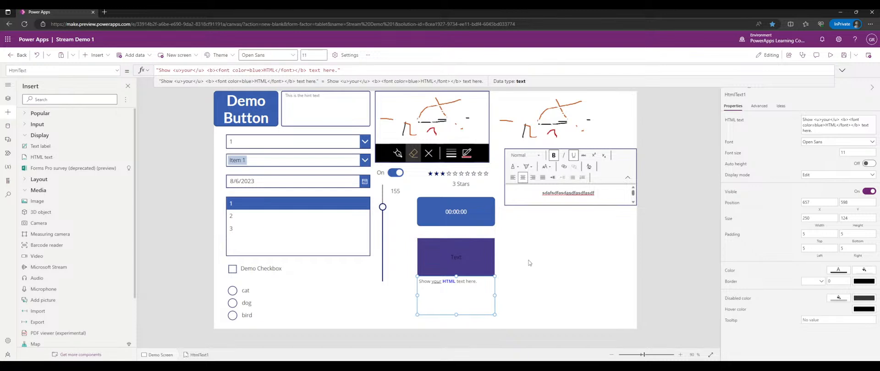
# - Move the HTML text box to the right of the purple label
pyautogui.click(498, 282)
pyautogui.click(462, 292)
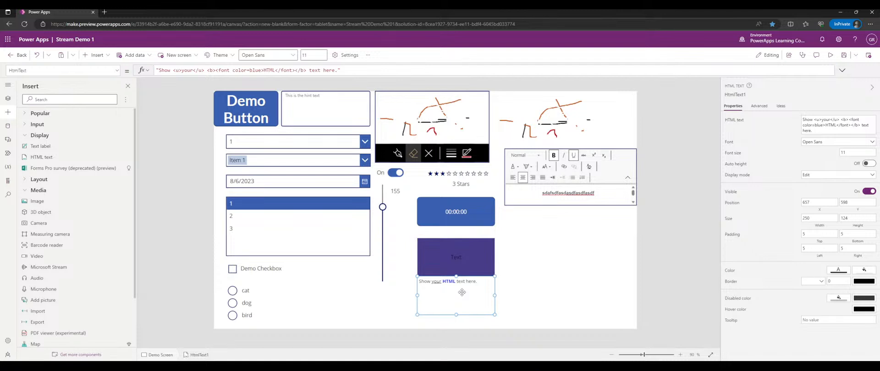
pyautogui.moveTo(462, 293); pyautogui.dragTo(527, 254)
# - Drop HtmlText1 beside the purple label and restore the formula's closing quote
pyautogui.click(609, 266)
pyautogui.click(552, 257)
pyautogui.press('BackSpace')
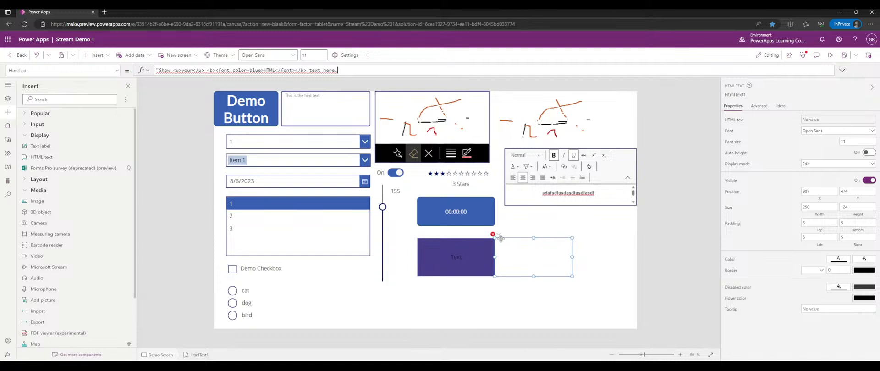
pyautogui.write('"')
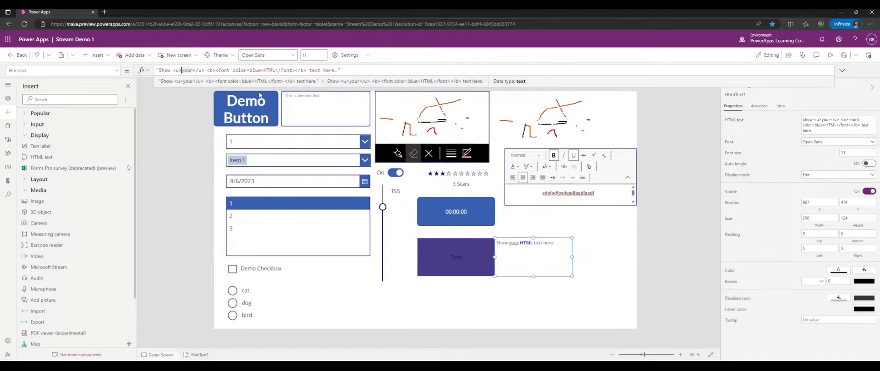
# - Replace 'your' with 'my' inside the <u> tags so it reads 'Show my HTML text here.'
pyautogui.press('BackSpace')
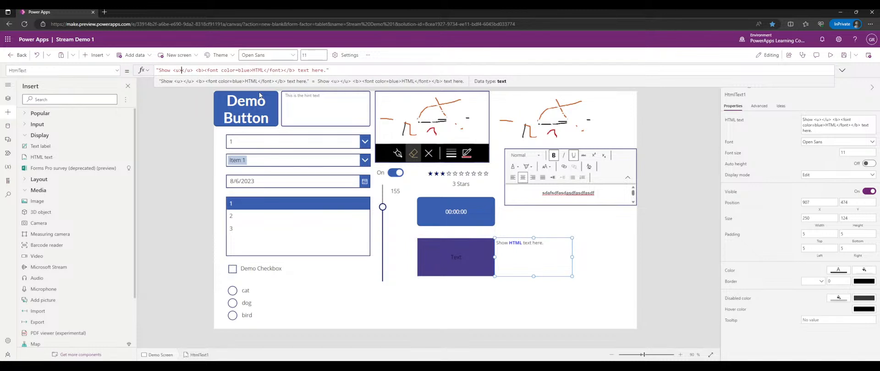
pyautogui.write('my')
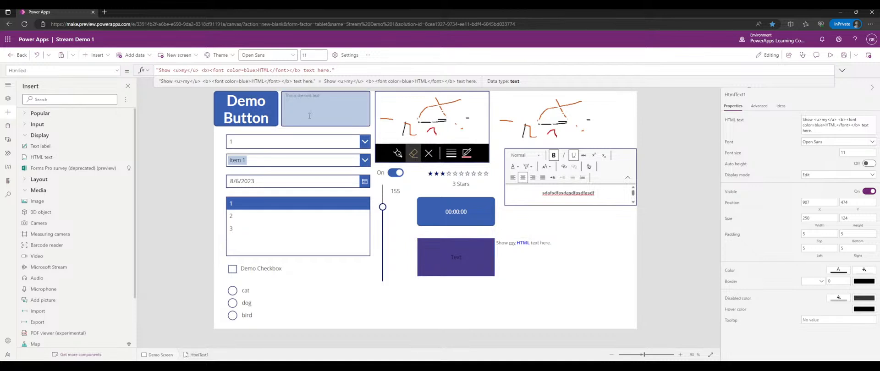
pyautogui.keyDown('alt'); pyautogui.click(268, 113); pyautogui.keyUp('alt')
pyautogui.click(168, 125)
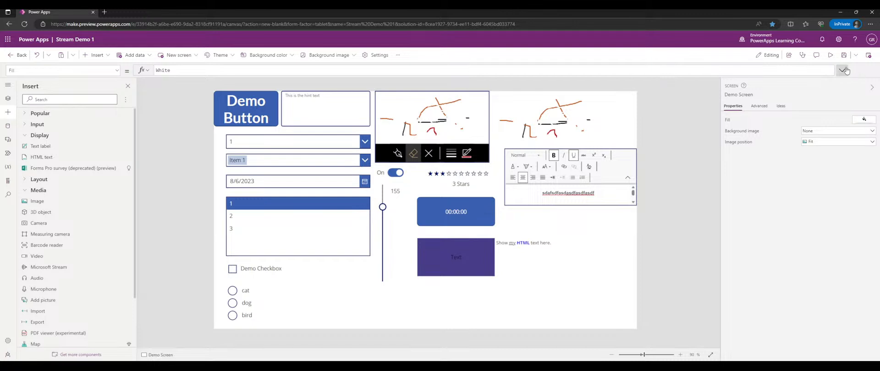
pyautogui.click(831, 56)
pyautogui.click(344, 111)
pyautogui.hotkey('ctrl', 'o')
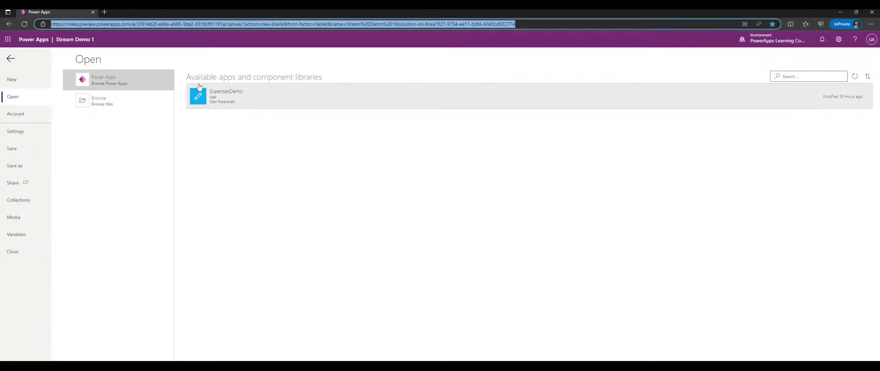
pyautogui.click(11, 58)
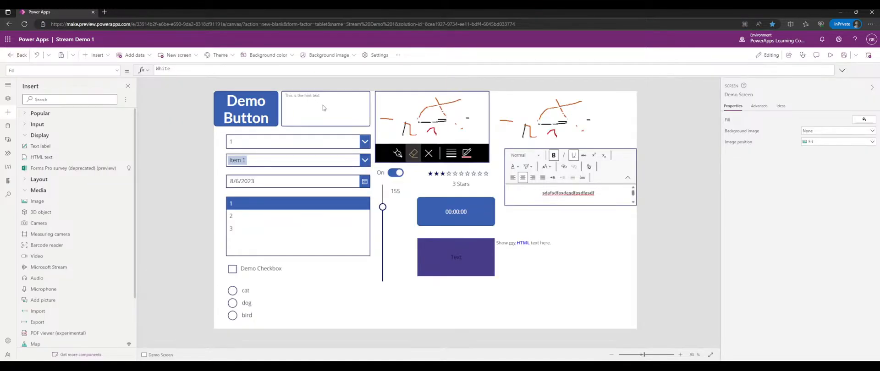
# - Preview the app, type sample text plus a new line into txtDemoTextBox, then close preview
pyautogui.click(348, 114)
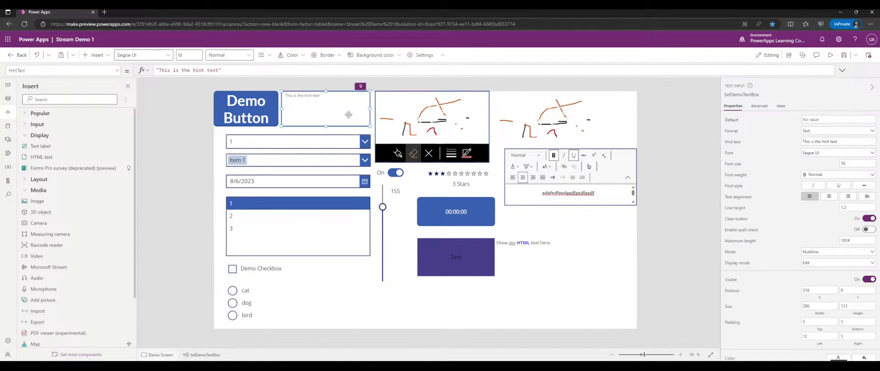
pyautogui.click(830, 55)
pyautogui.click(287, 65)
pyautogui.write('a;lskjfl;aksjf;lakjsdfa')
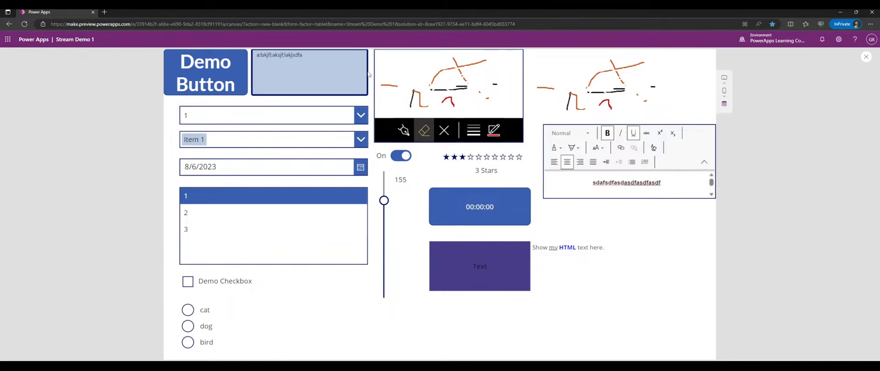
pyautogui.press('Return')
pyautogui.click(369, 74)
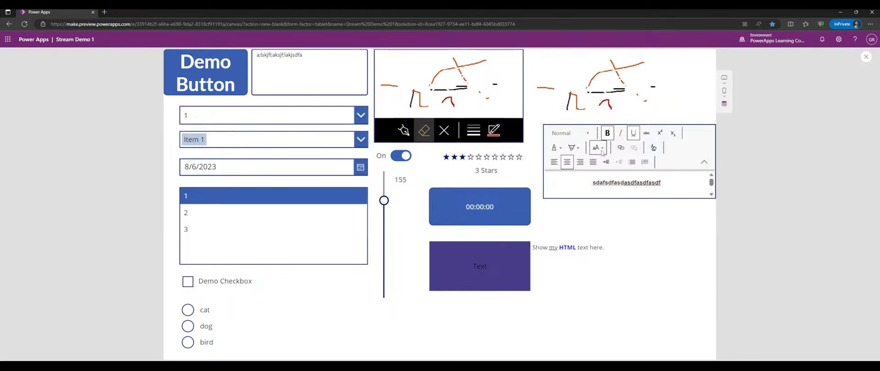
pyautogui.click(865, 56)
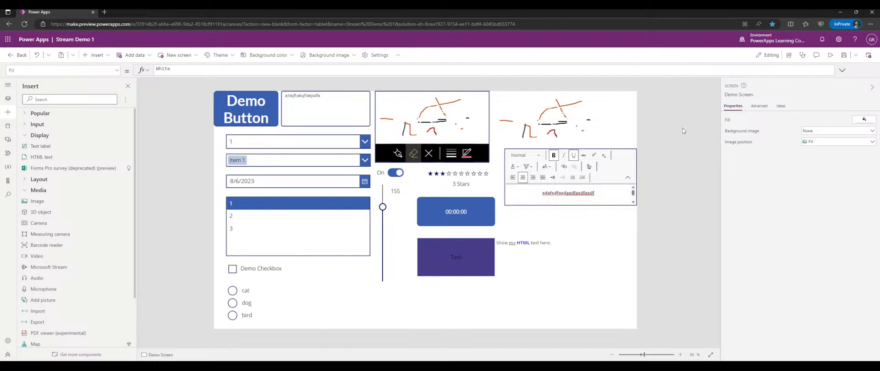
# - Nudge HtmlText1 a little to the right of the purple label and deselect it
pyautogui.click(538, 259)
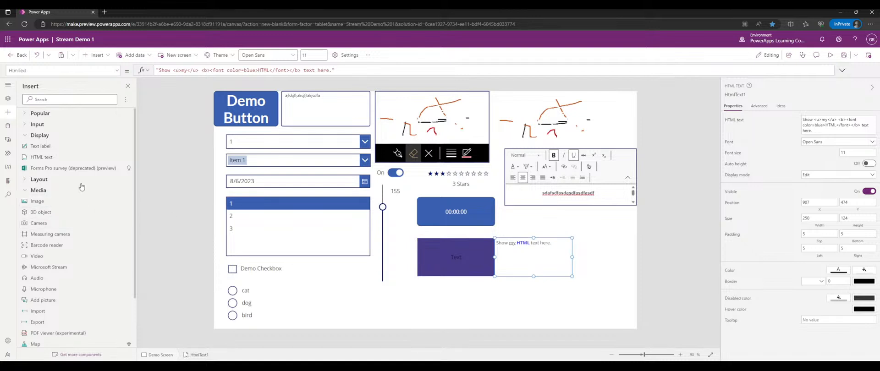
pyautogui.moveTo(511, 254); pyautogui.dragTo(519, 255)
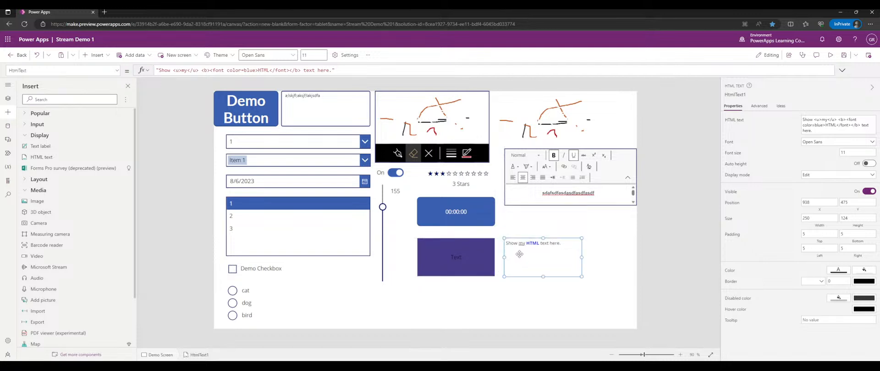
pyautogui.click(512, 227)
pyautogui.click(514, 253)
pyautogui.click(560, 229)
pyautogui.click(547, 257)
pyautogui.click(520, 229)
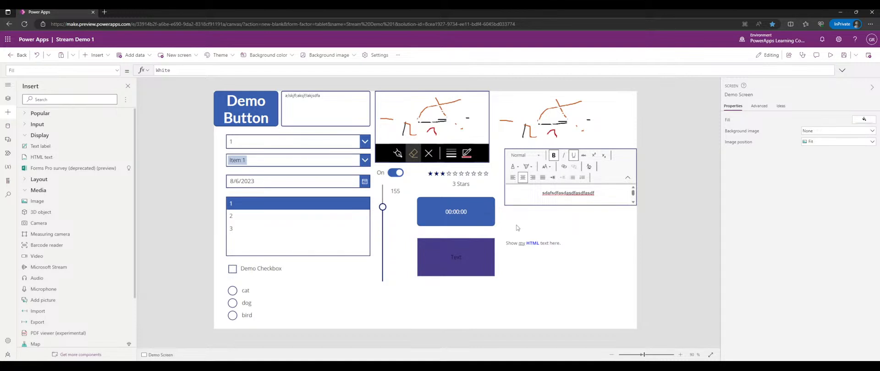
pyautogui.click(549, 255)
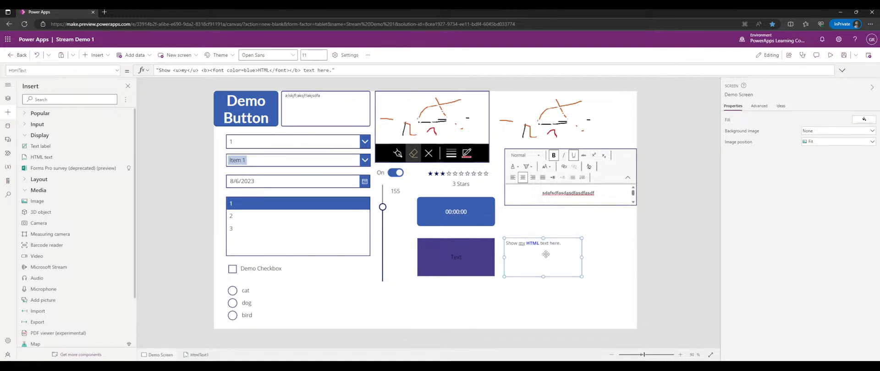
pyautogui.click(541, 218)
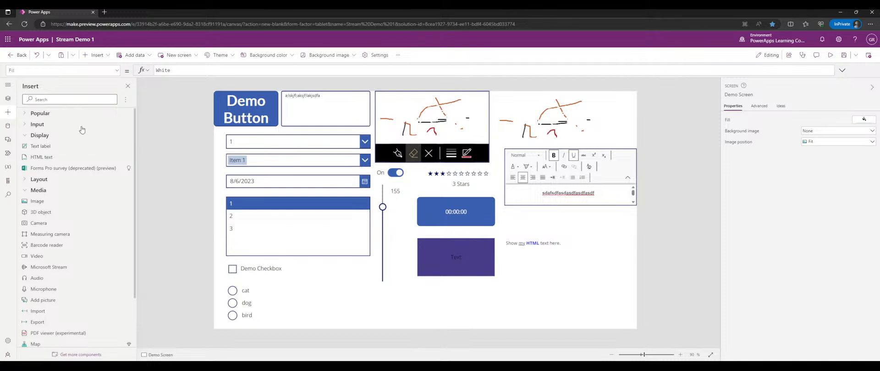
pyautogui.scroll(-1, 70, 145)
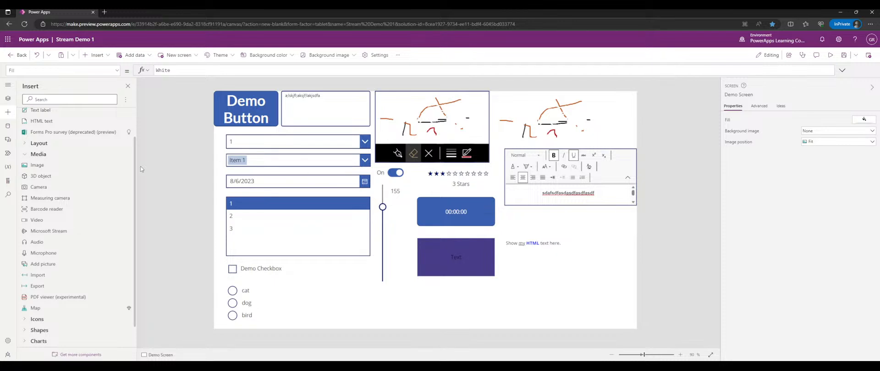
pyautogui.scroll(-1, 100, 163)
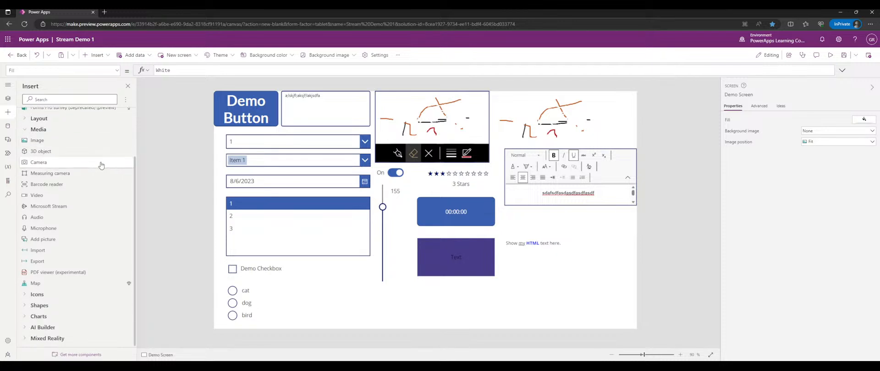
pyautogui.scroll(2, 42, 121)
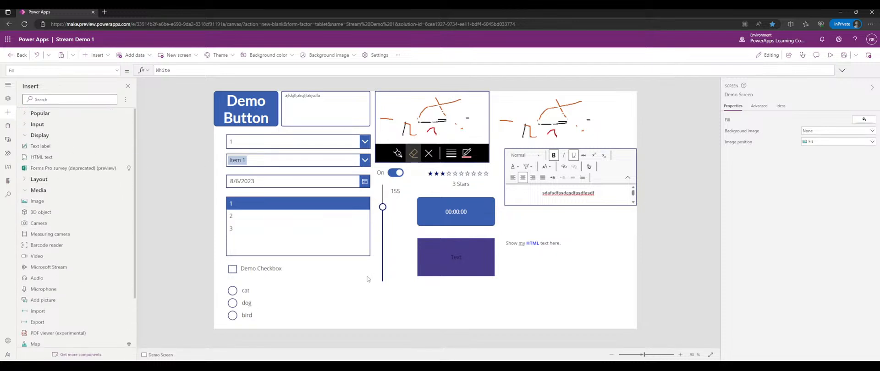
# - In Tree view, add the prefix 'Controls ' to Demo Screen so it reads 'Controls Demo Screen'
pyautogui.click(7, 98)
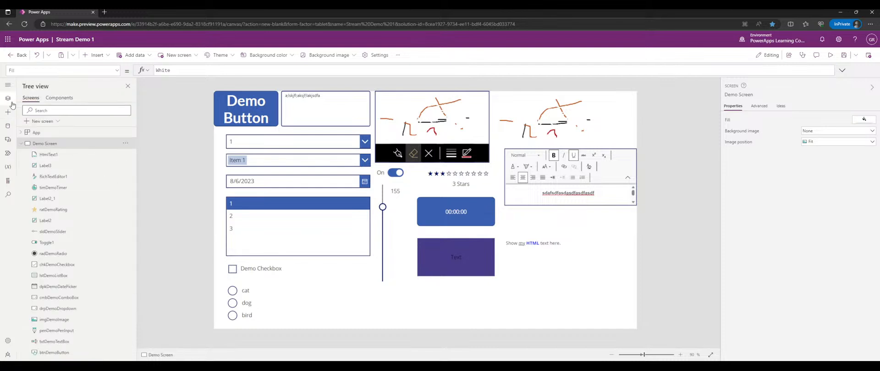
pyautogui.doubleClick(42, 145)
pyautogui.click(96, 147)
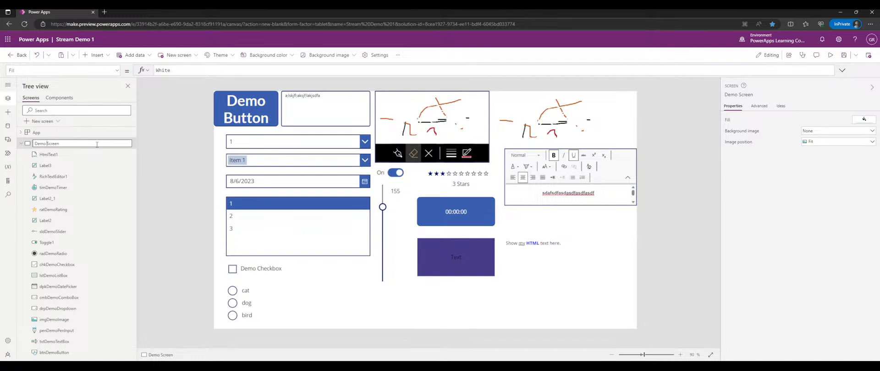
pyautogui.write('Controls')
pyautogui.press('Return')
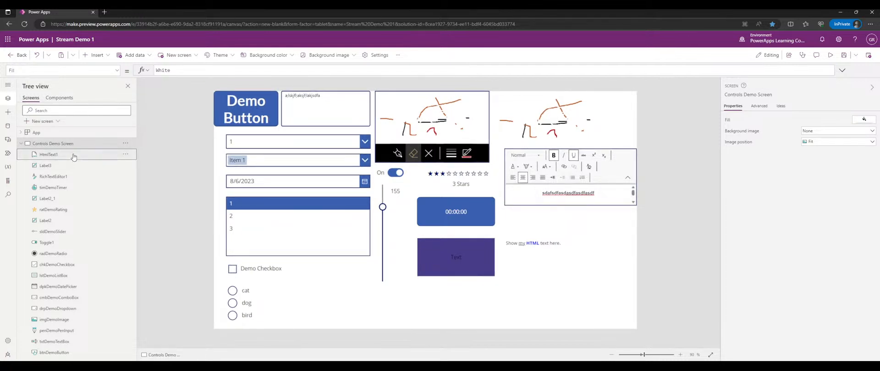
pyautogui.click(8, 113)
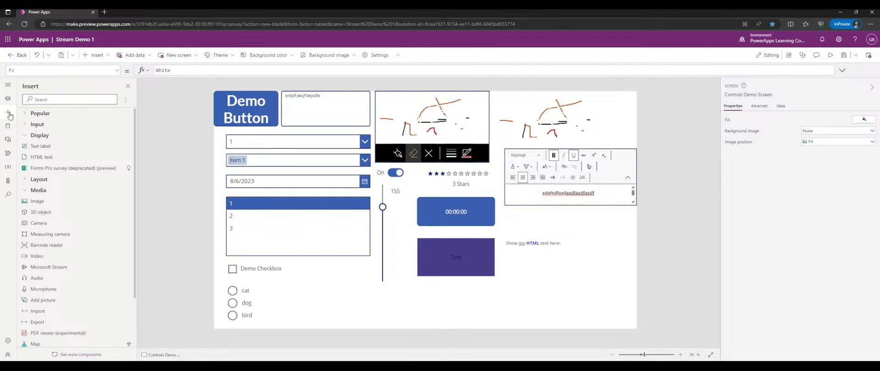
# - Collapse Controls Demo Screen in Tree view and browse the new-screen layouts and templates
pyautogui.scroll(-3, 69, 137)
pyautogui.scroll(3, 84, 134)
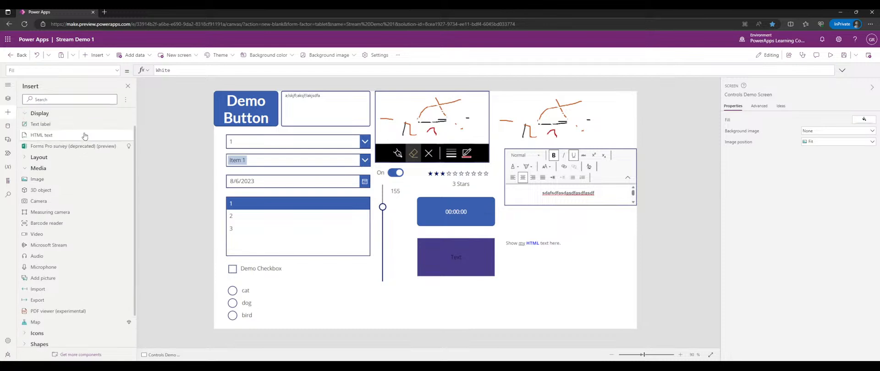
pyautogui.click(8, 99)
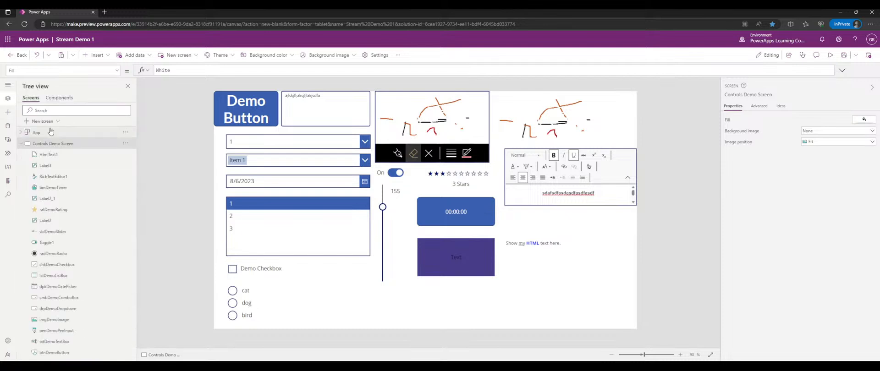
pyautogui.click(21, 144)
pyautogui.click(57, 121)
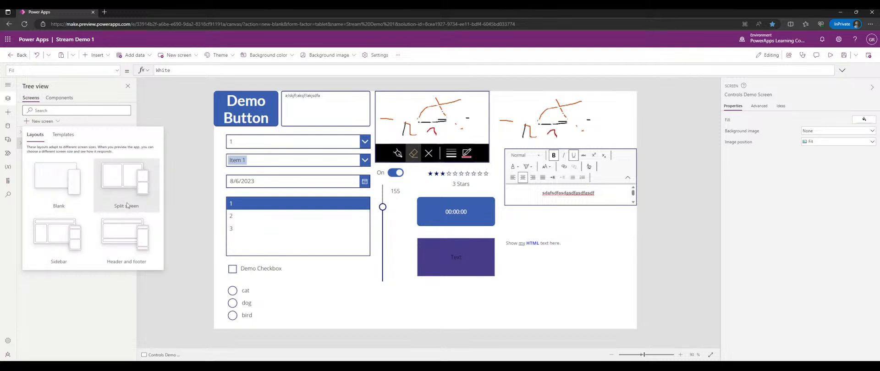
pyautogui.click(68, 134)
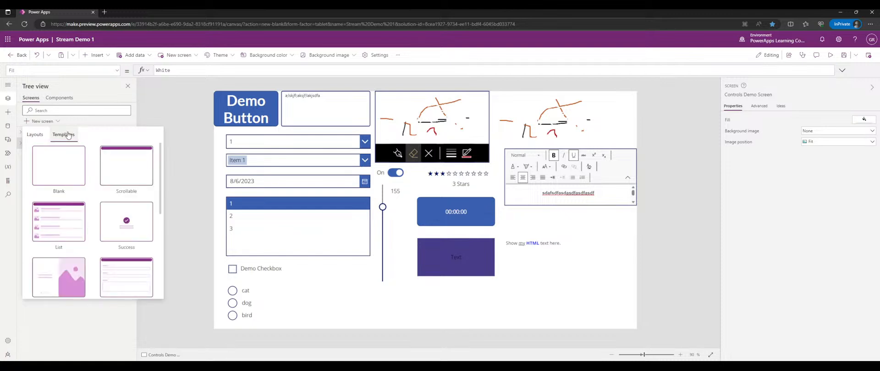
pyautogui.scroll(-5, 112, 231)
pyautogui.scroll(5, 118, 219)
pyautogui.moveTo(163, 179)
pyautogui.mouseDown()
pyautogui.moveTo(166, 222)
pyautogui.moveTo(167, 166)
pyautogui.mouseUp()
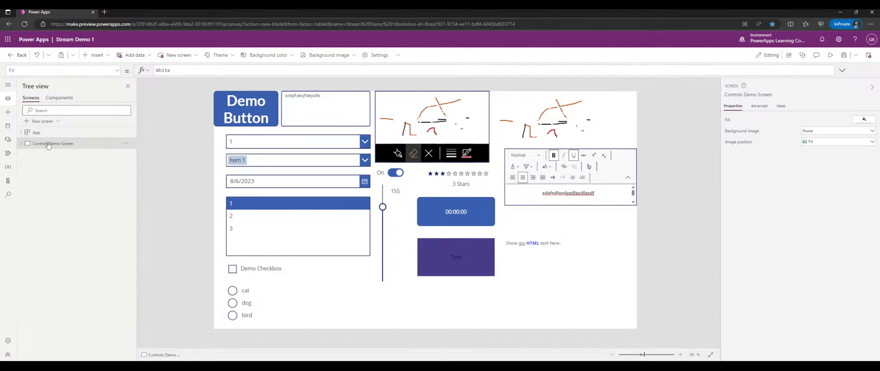
# - Add a Split screen layout screen, then delete the resulting Screen2
pyautogui.click(36, 121)
pyautogui.click(135, 170)
pyautogui.click(125, 155)
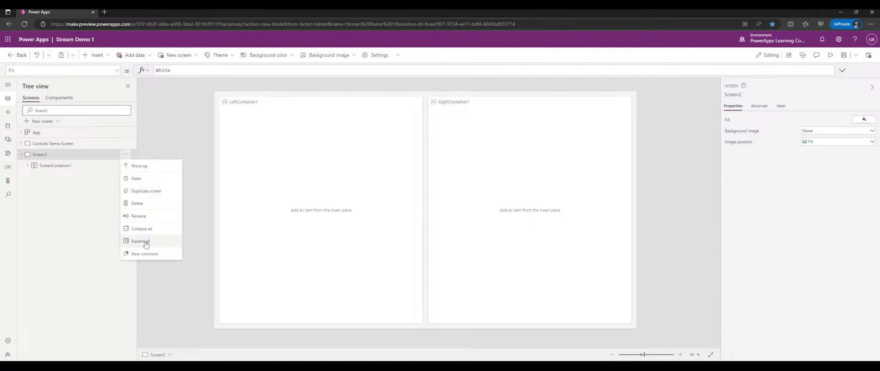
pyautogui.click(140, 203)
# - Add a new screen from the Success template
pyautogui.click(53, 122)
pyautogui.click(75, 141)
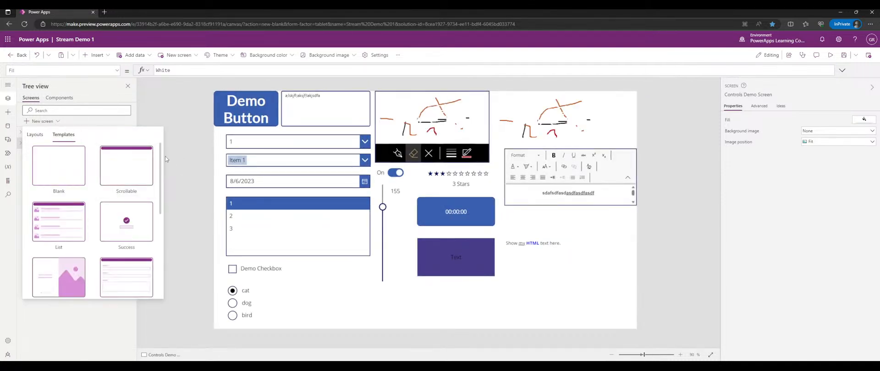
pyautogui.moveTo(162, 155); pyautogui.dragTo(160, 174)
pyautogui.click(139, 178)
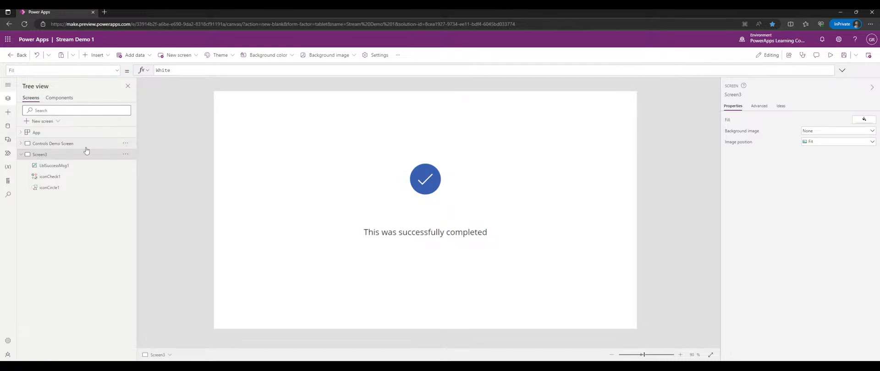
# - Try circled-check and Check (badge) icons on the check mark, then revert it to Check
pyautogui.click(87, 180)
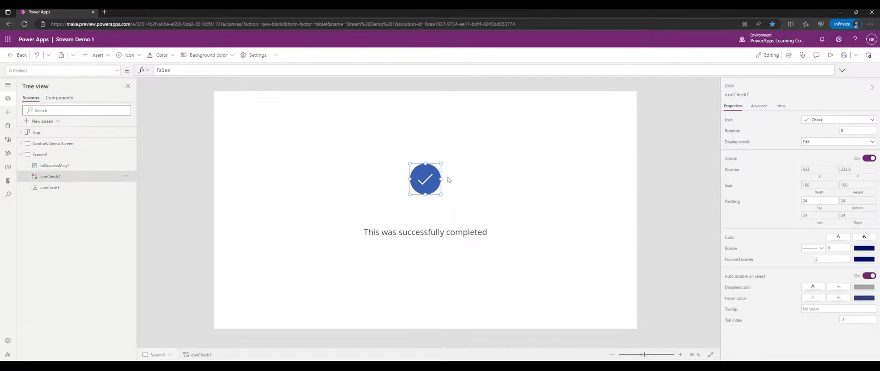
pyautogui.click(823, 121)
pyautogui.click(846, 197)
pyautogui.click(827, 121)
pyautogui.click(795, 195)
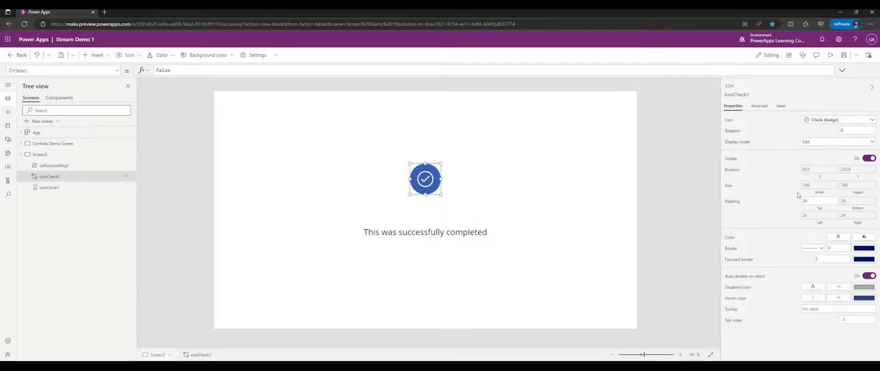
pyautogui.click(822, 121)
pyautogui.click(823, 194)
# - Inspect the success message label's text formula
pyautogui.click(59, 166)
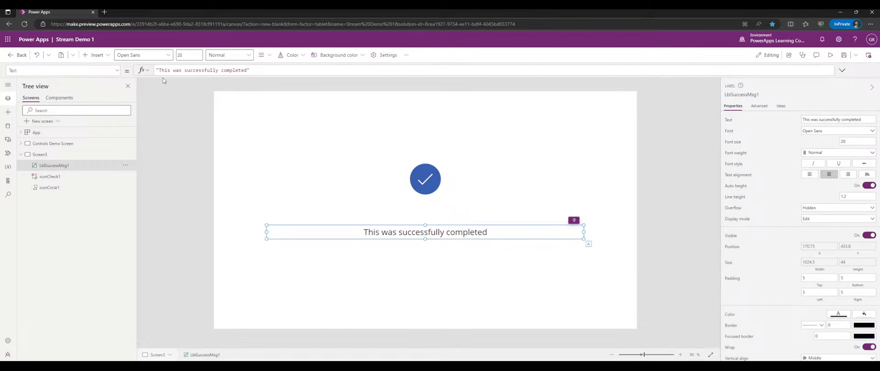
pyautogui.moveTo(159, 70); pyautogui.dragTo(248, 70)
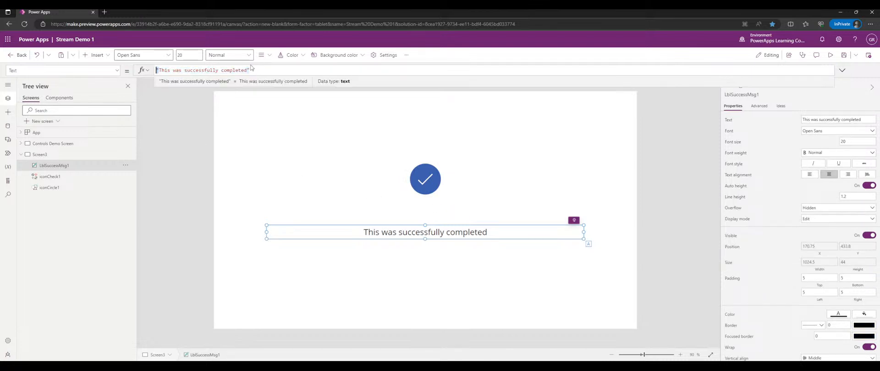
pyautogui.click(265, 71)
# - Move iconCircle1 off the check mark, then drag it back centred behind iconCheck1
pyautogui.click(58, 192)
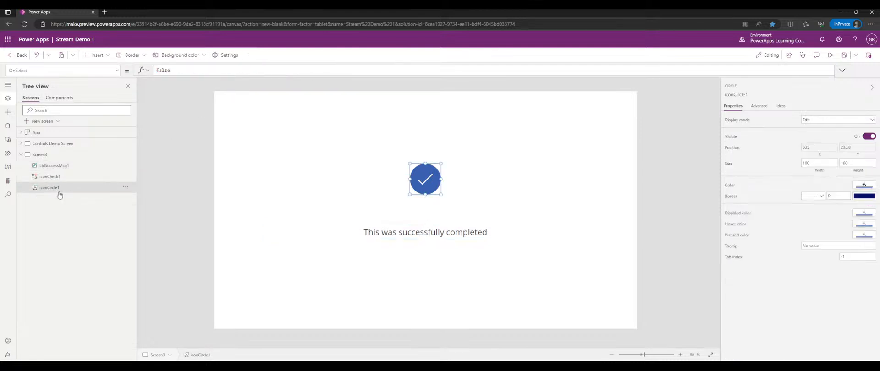
pyautogui.click(53, 181)
pyautogui.click(54, 187)
pyautogui.moveTo(414, 179); pyautogui.dragTo(371, 199)
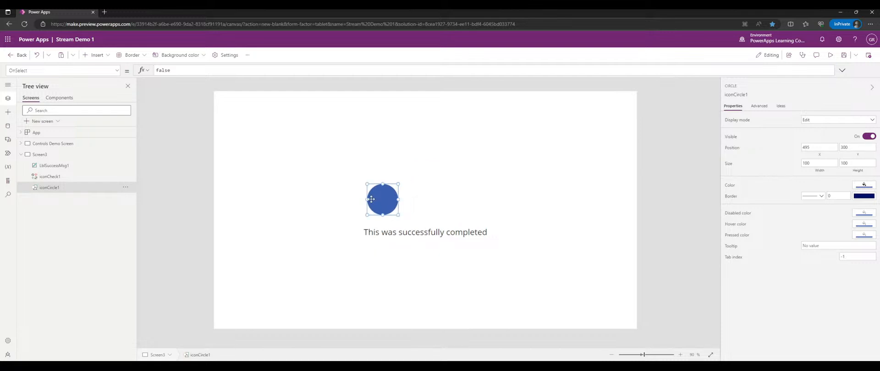
pyautogui.click(64, 177)
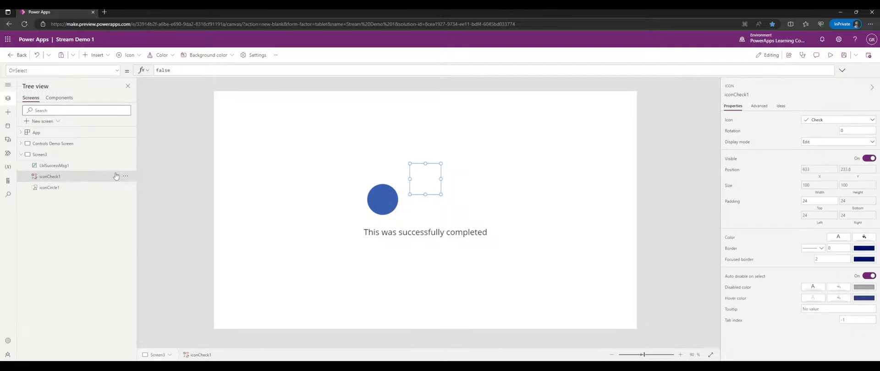
pyautogui.click(193, 172)
pyautogui.click(68, 187)
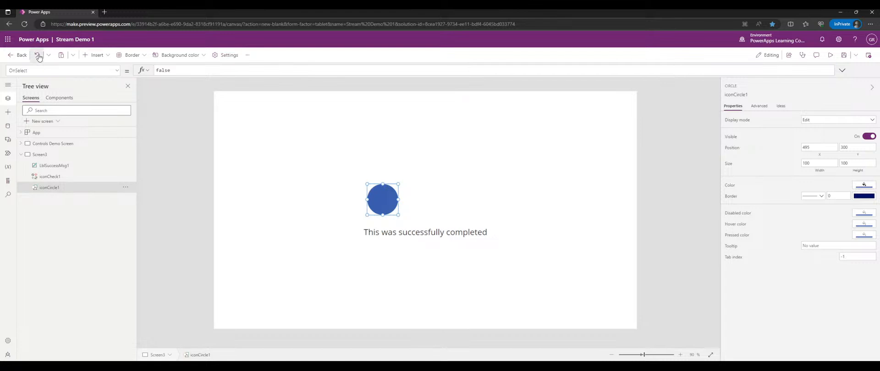
pyautogui.moveTo(387, 200); pyautogui.dragTo(425, 179)
pyautogui.click(379, 169)
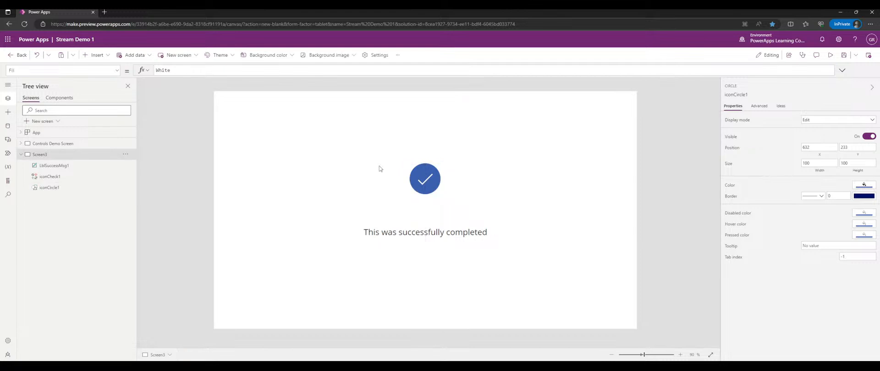
# - Review iconCircle1, iconCheck1, lblSuccessMsg1 and Screen3 in Tree view
pyautogui.click(64, 187)
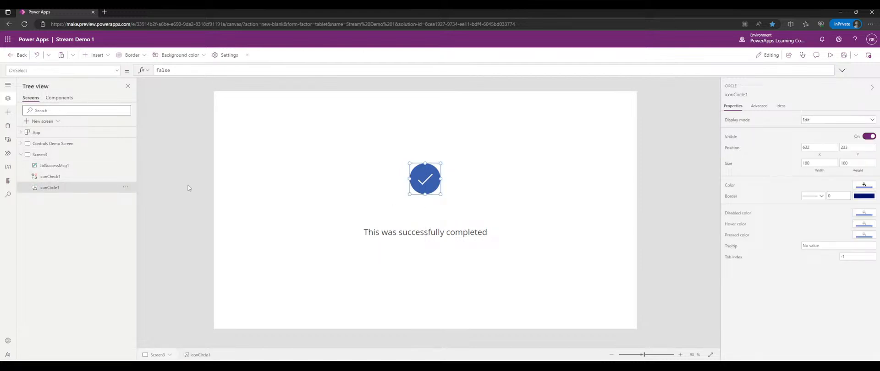
pyautogui.click(53, 178)
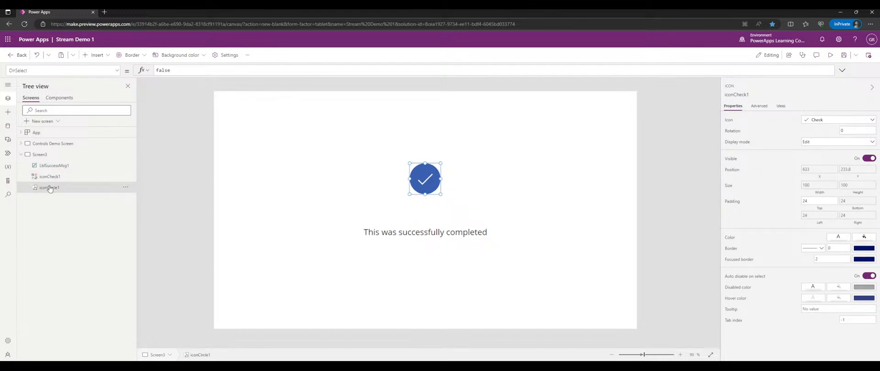
pyautogui.click(60, 166)
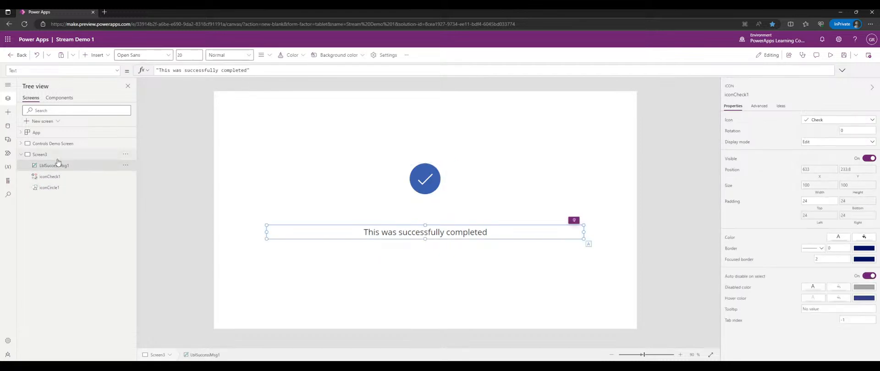
pyautogui.click(62, 156)
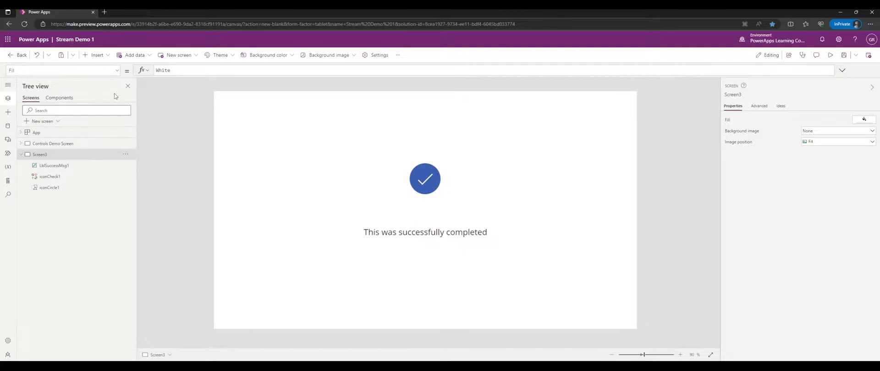
# - Browse the screen templates, then add a new Blank layout screen
pyautogui.click(40, 121)
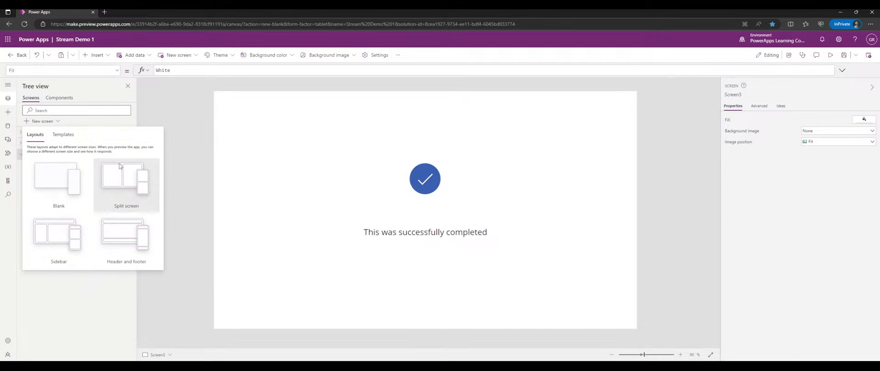
pyautogui.click(69, 136)
pyautogui.scroll(-2, 122, 183)
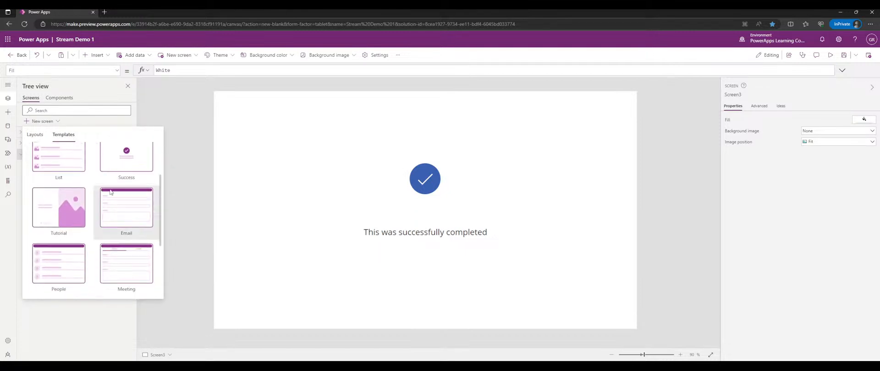
pyautogui.scroll(-2, 125, 196)
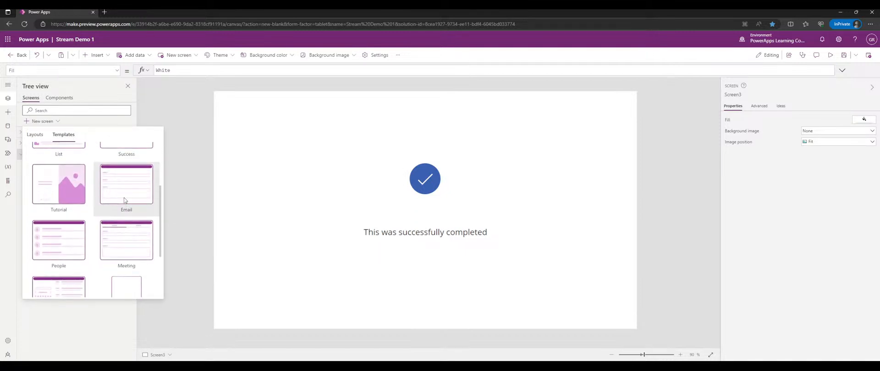
pyautogui.scroll(-2, 124, 201)
pyautogui.scroll(6, 122, 249)
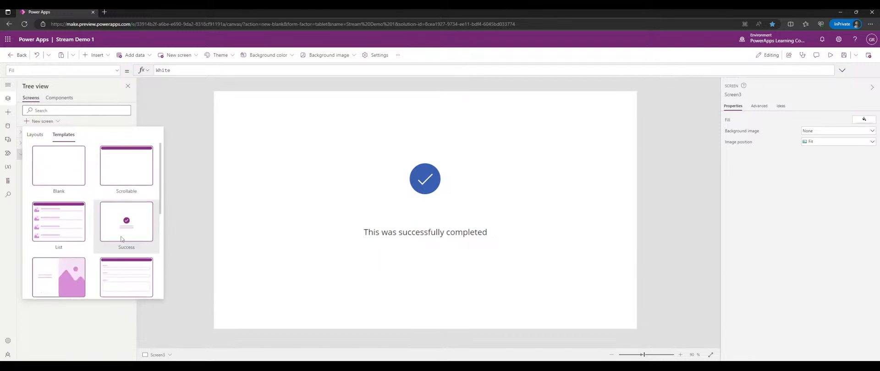
pyautogui.click(35, 135)
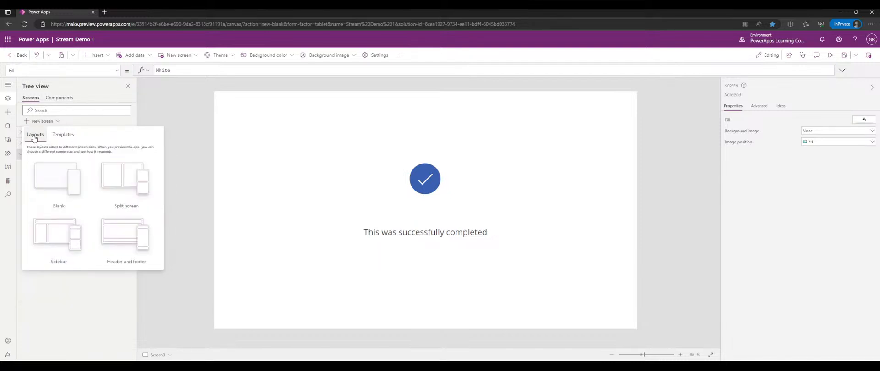
pyautogui.click(52, 174)
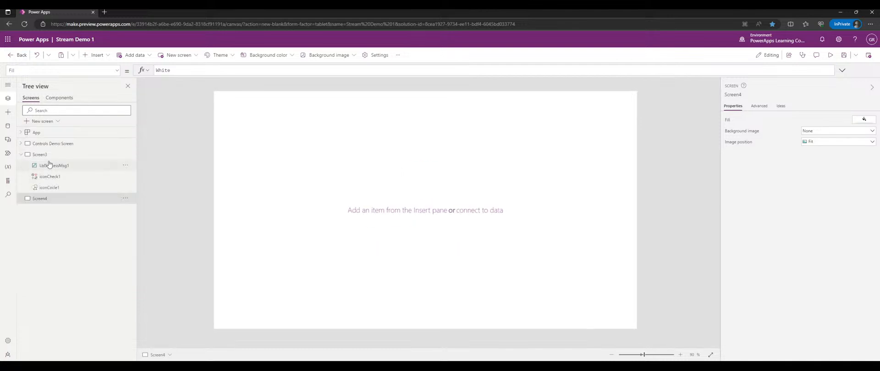
# - Delete Screen3 and rename Screen4 to 'Media Demo Screen'
pyautogui.click(84, 155)
pyautogui.rightClick(108, 155)
pyautogui.click(138, 226)
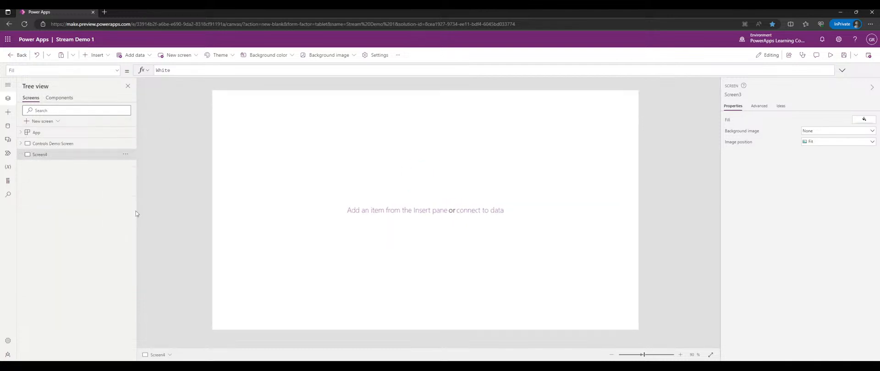
pyautogui.doubleClick(49, 155)
pyautogui.write('Media Demo')
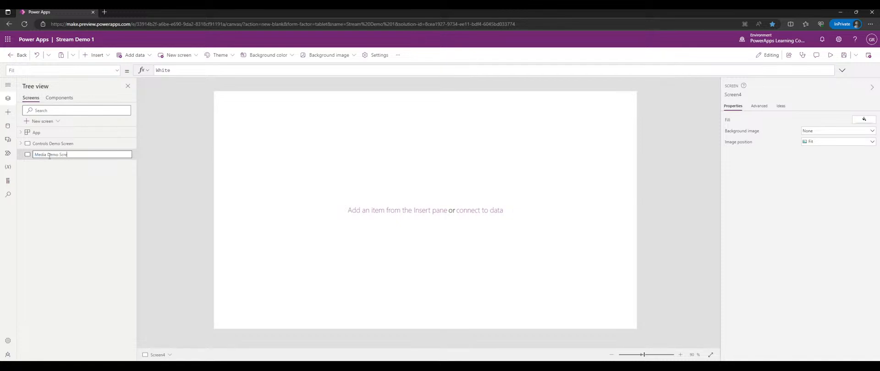
pyautogui.press('Return')
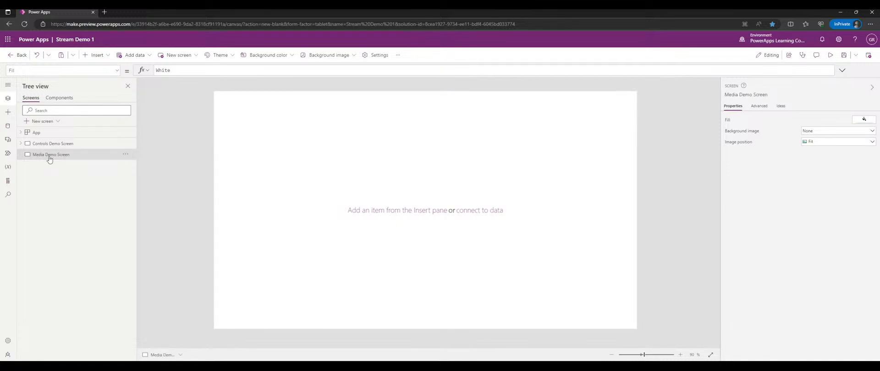
# - Show the insertable controls with the Display and Layout groups collapsed
pyautogui.click(8, 111)
pyautogui.click(45, 137)
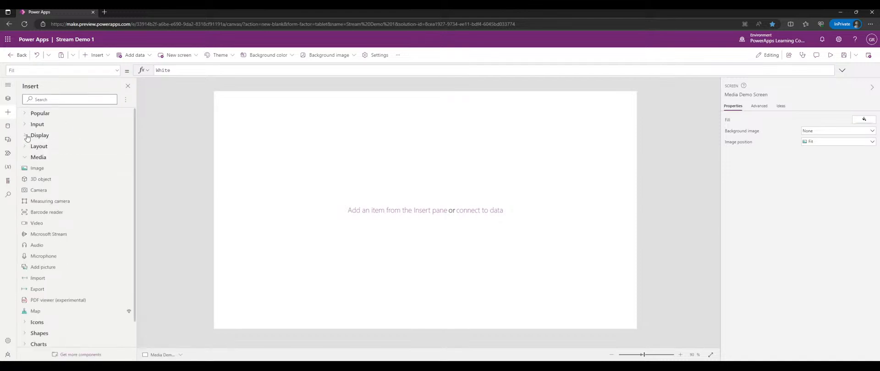
pyautogui.scroll(-1, 45, 147)
pyautogui.click(27, 118)
pyautogui.click(27, 119)
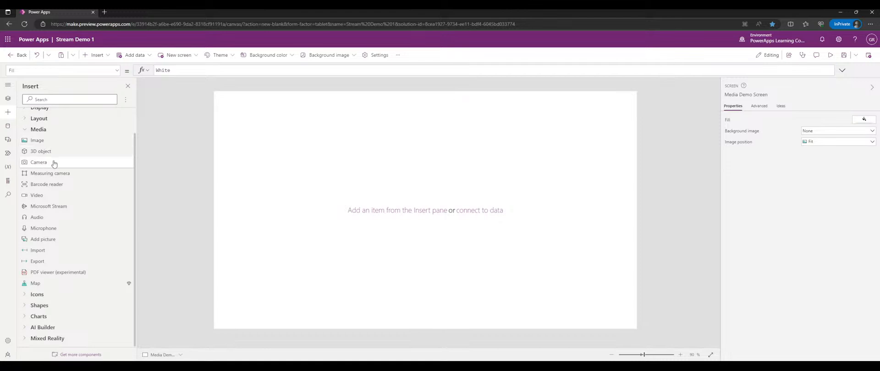
pyautogui.click(44, 118)
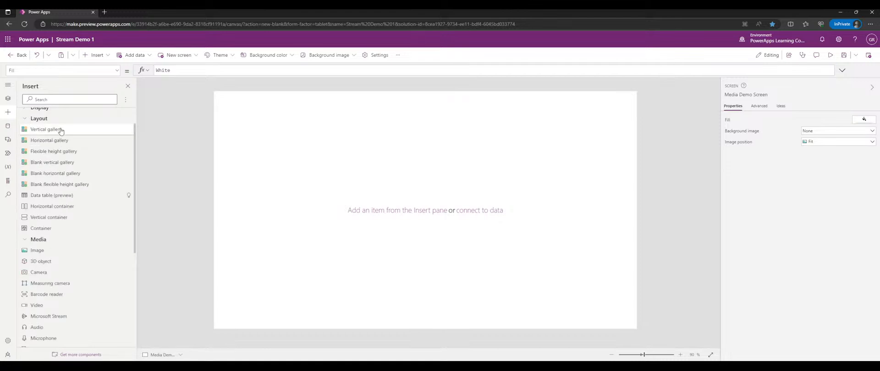
pyautogui.click(55, 119)
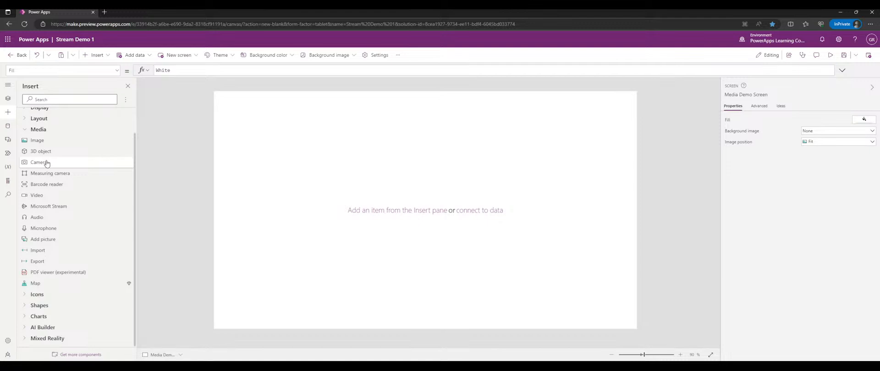
# - Insert an Image control, resize it to 286 by 242, and move it top-left
pyautogui.click(59, 141)
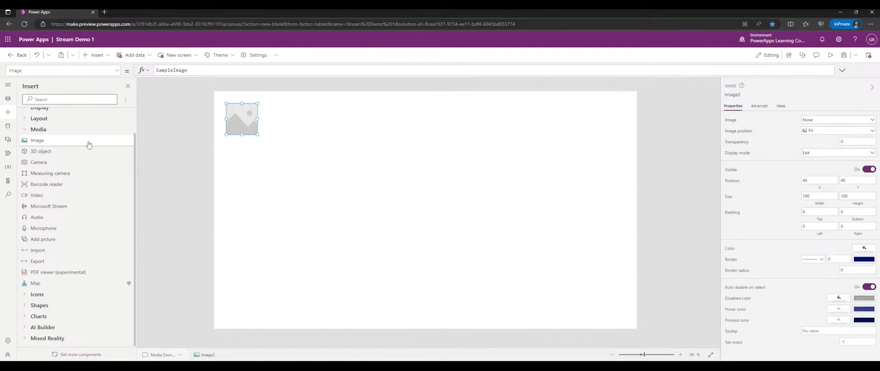
pyautogui.scroll(1, 83, 142)
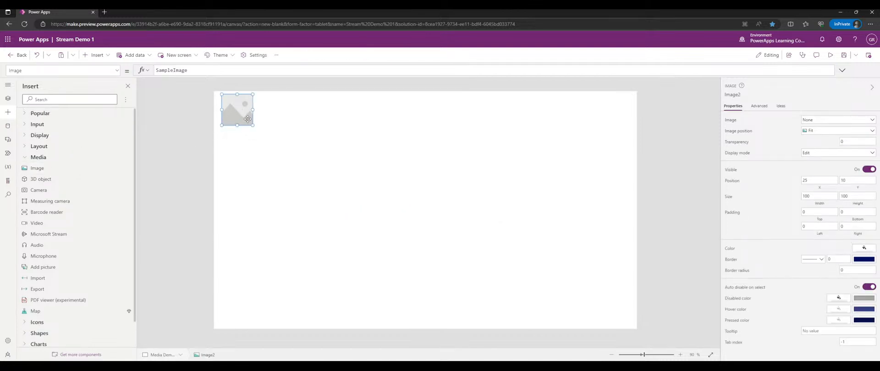
pyautogui.moveTo(252, 125); pyautogui.dragTo(310, 169)
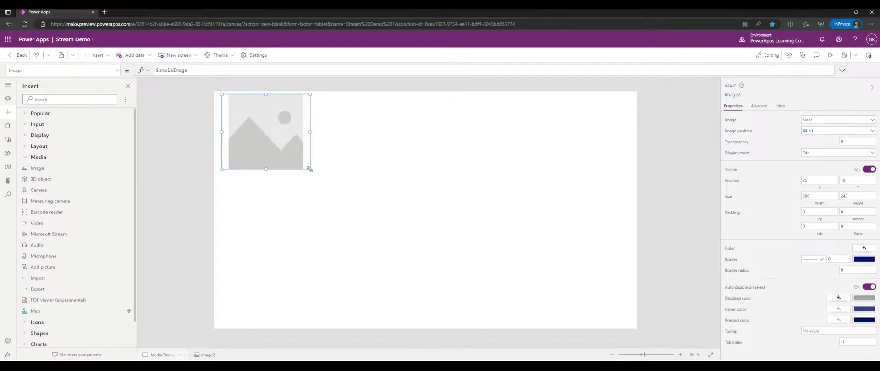
pyautogui.moveTo(252, 137)
pyautogui.mouseDown()
pyautogui.moveTo(262, 138)
pyautogui.moveTo(250, 138)
pyautogui.mouseUp()
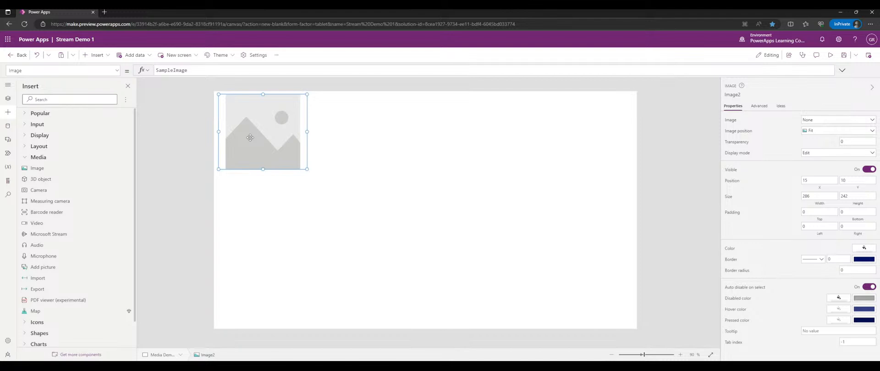
pyautogui.doubleClick(214, 73)
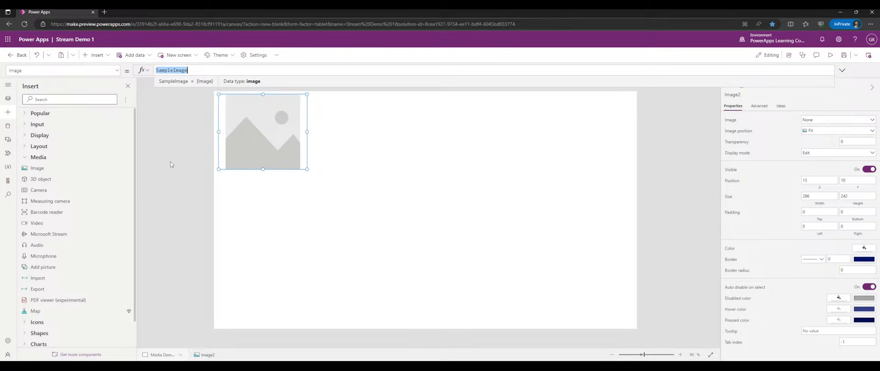
pyautogui.scroll(-1, 72, 223)
pyautogui.scroll(1, 71, 225)
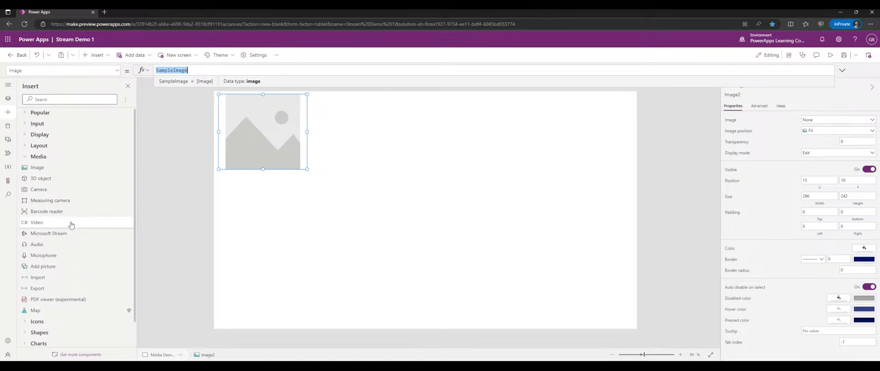
pyautogui.moveTo(273, 134)
pyautogui.mouseDown()
pyautogui.moveTo(282, 133)
pyautogui.moveTo(266, 131)
pyautogui.mouseUp()
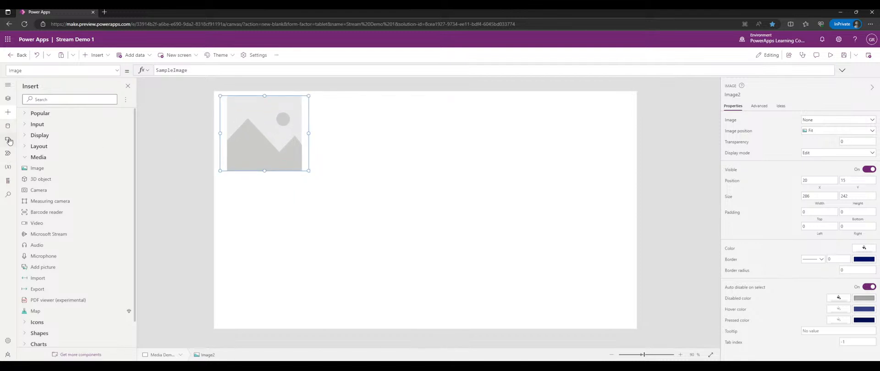
# - Open the app's media files and start uploading a media file
pyautogui.click(8, 140)
pyautogui.click(35, 110)
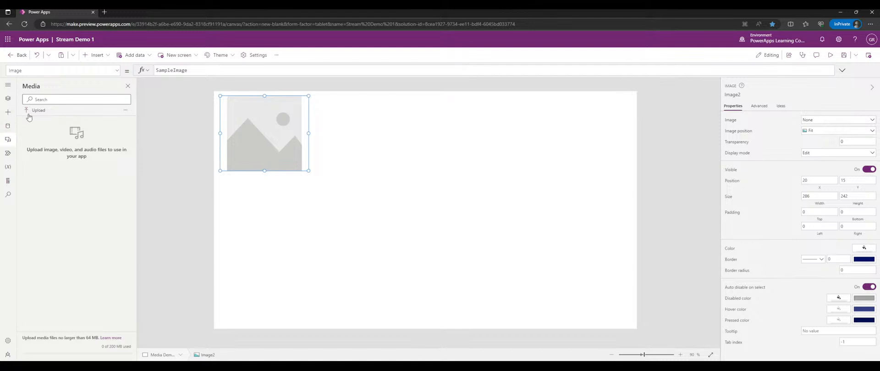
pyautogui.click(11, 113)
# - Insert a 3D object viewer beside the image and inspect its source URL
pyautogui.click(47, 179)
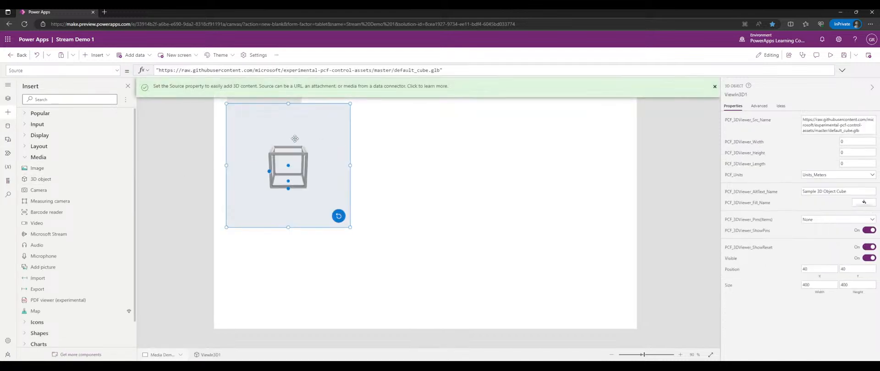
pyautogui.moveTo(295, 133); pyautogui.dragTo(376, 129)
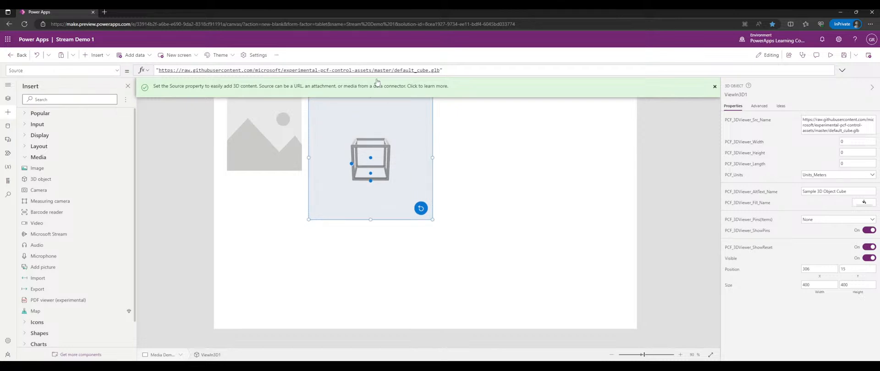
pyautogui.click(430, 70)
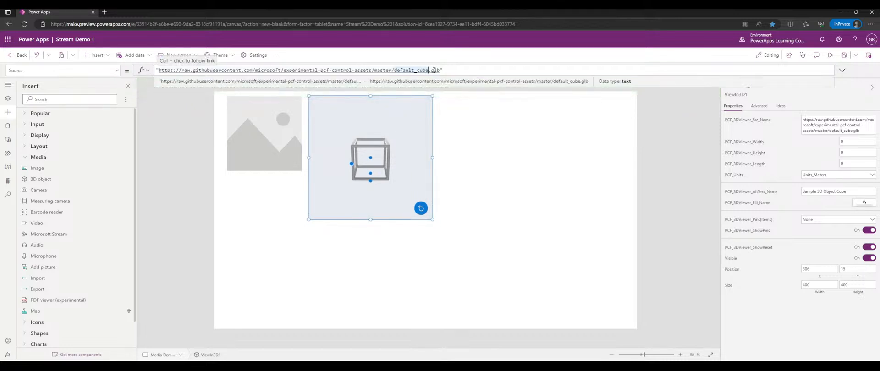
pyautogui.click(204, 70)
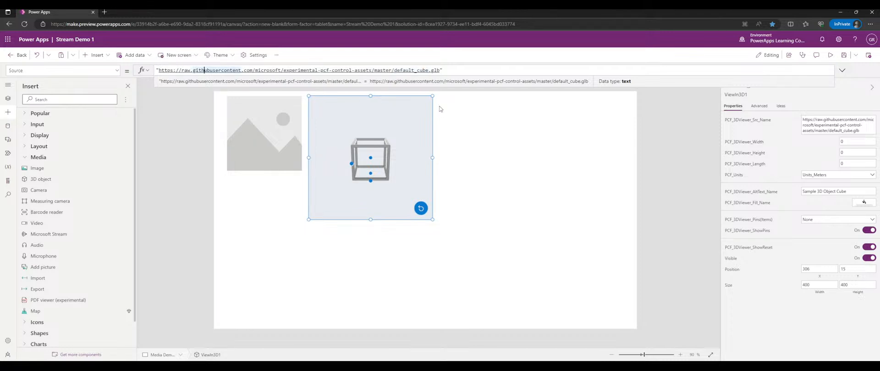
pyautogui.moveTo(443, 70); pyautogui.dragTo(165, 70)
pyautogui.click(533, 144)
pyautogui.click(386, 130)
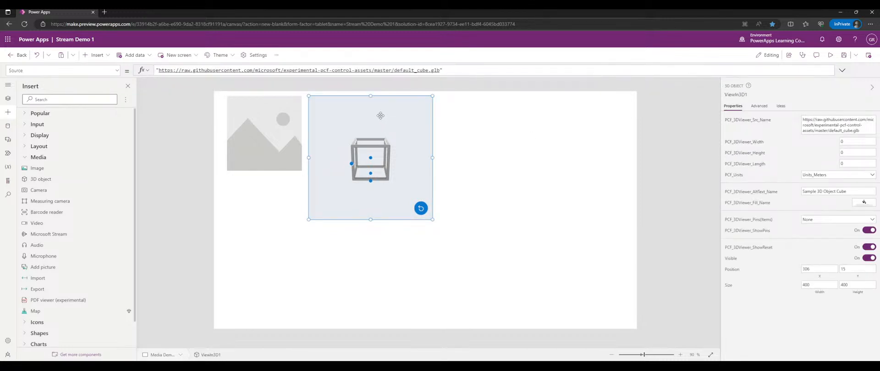
# - Rotate the cube, shrink the viewer to 264 by 242, and reset to front view
pyautogui.moveTo(394, 135); pyautogui.dragTo(406, 200)
pyautogui.click(406, 201)
pyautogui.moveTo(408, 130); pyautogui.dragTo(389, 142)
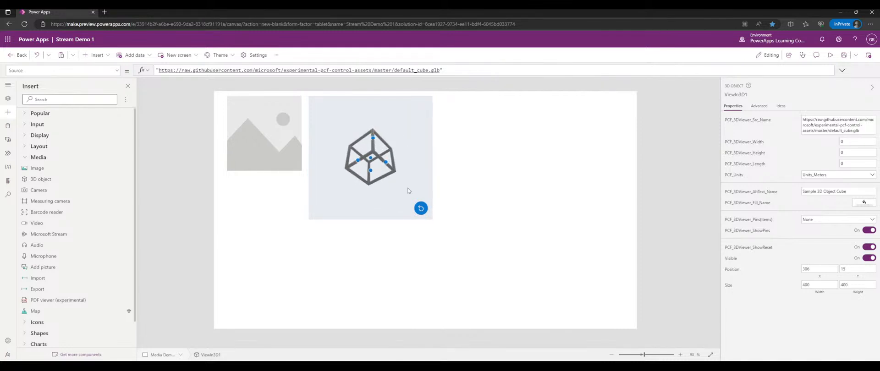
pyautogui.moveTo(434, 222); pyautogui.dragTo(390, 171)
pyautogui.click(379, 160)
pyautogui.moveTo(346, 134)
pyautogui.mouseDown()
pyautogui.moveTo(357, 118)
pyautogui.moveTo(352, 130)
pyautogui.mouseUp()
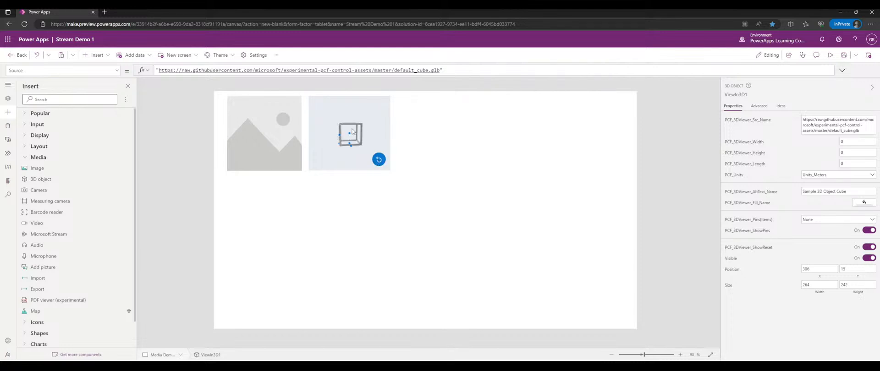
# - Browse the 3D viewer's Advanced properties, then return to Properties
pyautogui.click(759, 106)
pyautogui.scroll(-5, 775, 151)
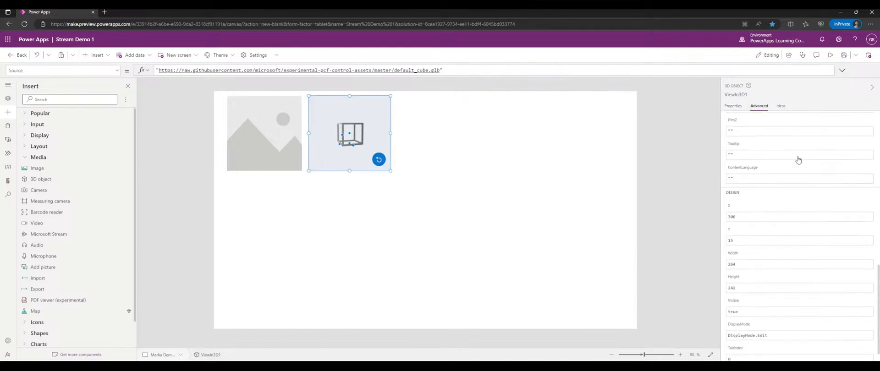
pyautogui.scroll(3, 774, 137)
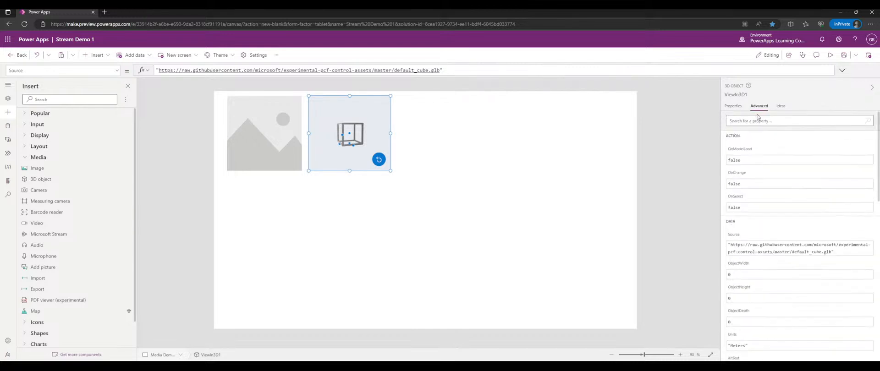
pyautogui.click(733, 108)
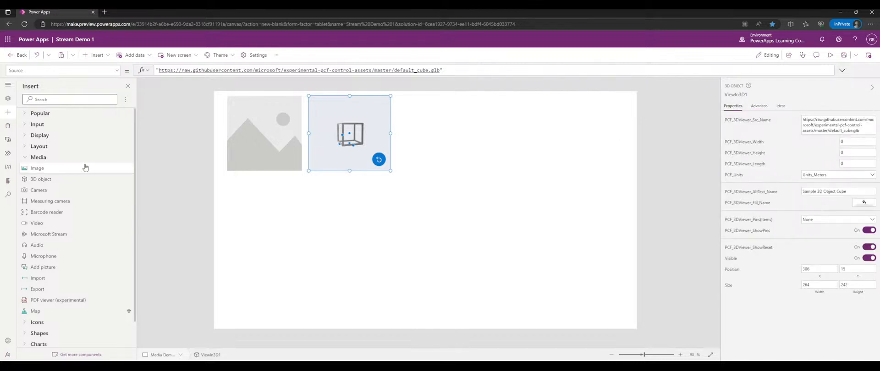
# - Insert a Camera control right of the 3D viewer and resize it to 354 by 242
pyautogui.click(38, 190)
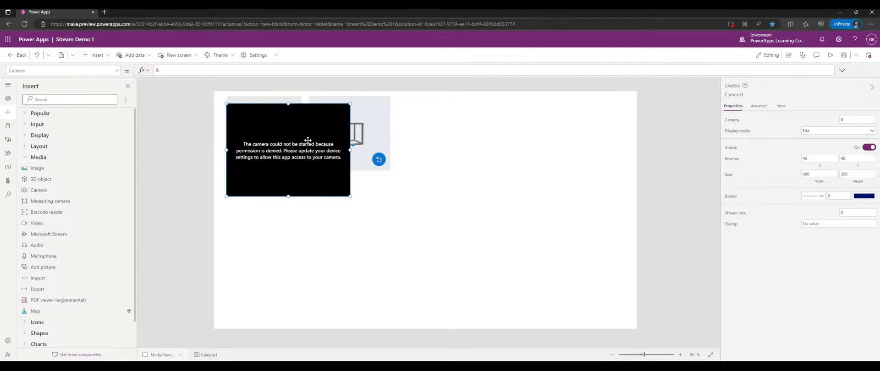
pyautogui.moveTo(297, 135); pyautogui.dragTo(472, 130)
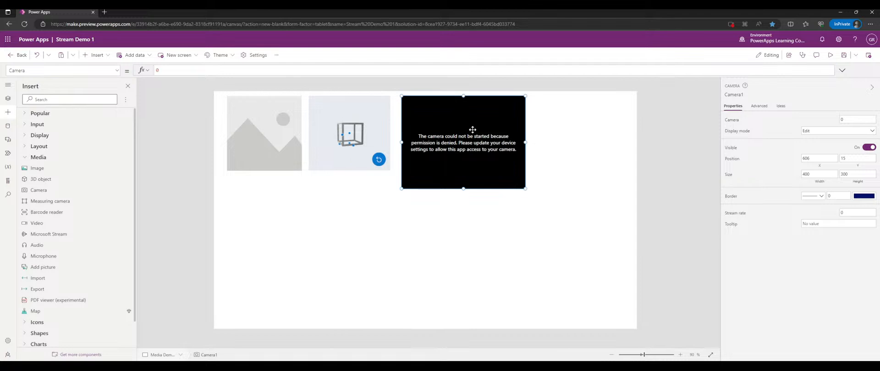
pyautogui.moveTo(525, 189); pyautogui.dragTo(511, 171)
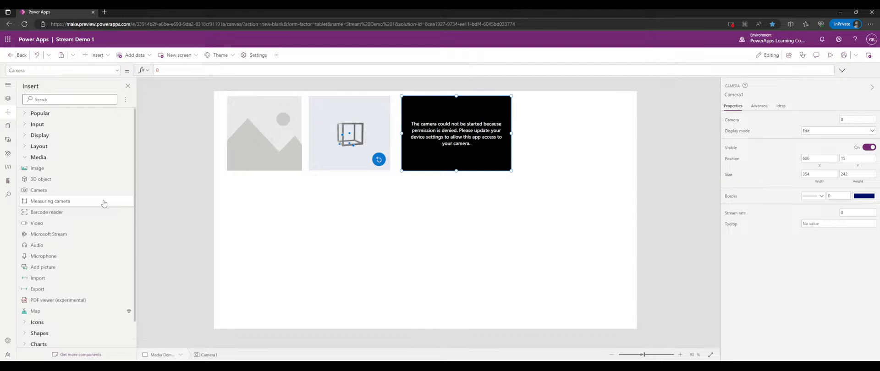
# - Place Measure in MR top right, Barcode Reader beneath it, and a Video player below the image
pyautogui.click(73, 202)
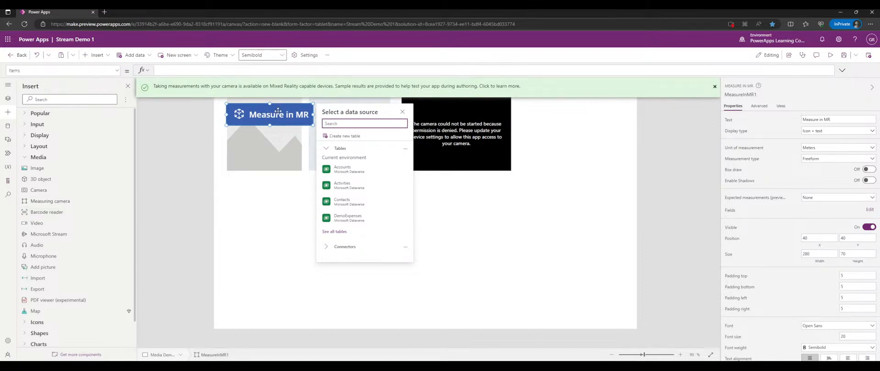
pyautogui.moveTo(278, 111); pyautogui.dragTo(571, 116)
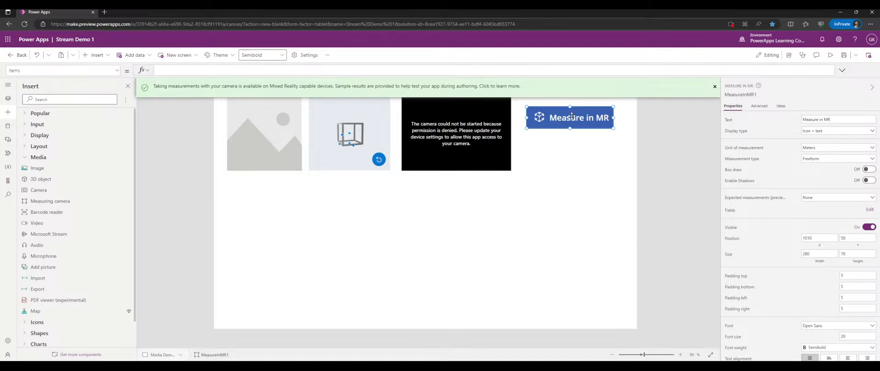
pyautogui.click(64, 212)
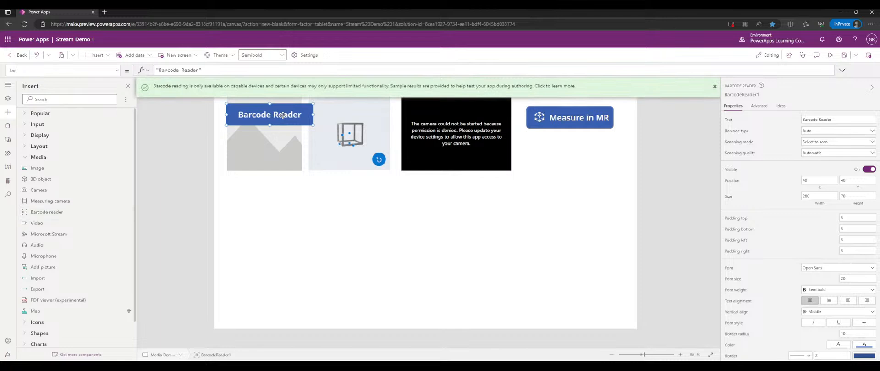
pyautogui.moveTo(282, 115); pyautogui.dragTo(285, 199)
pyautogui.click(563, 118)
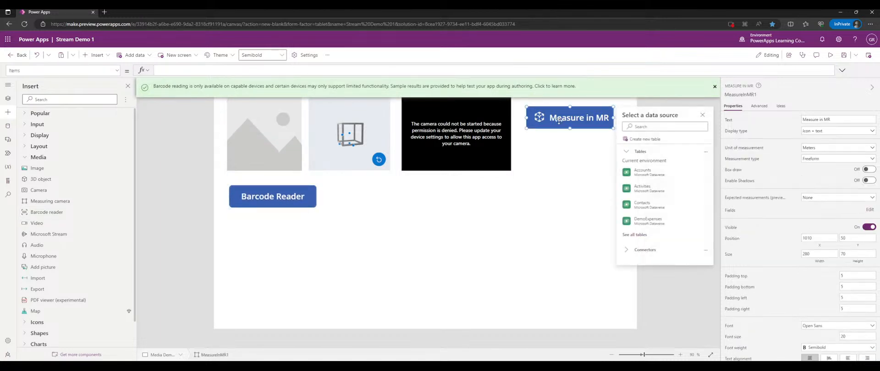
pyautogui.click(308, 197)
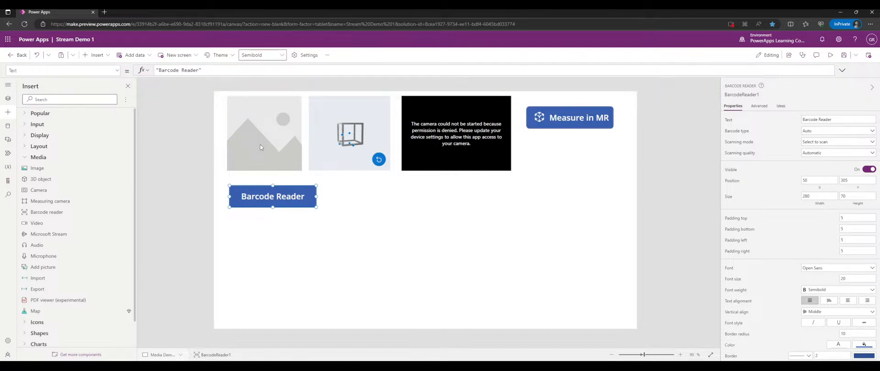
pyautogui.moveTo(306, 192); pyautogui.dragTo(593, 136)
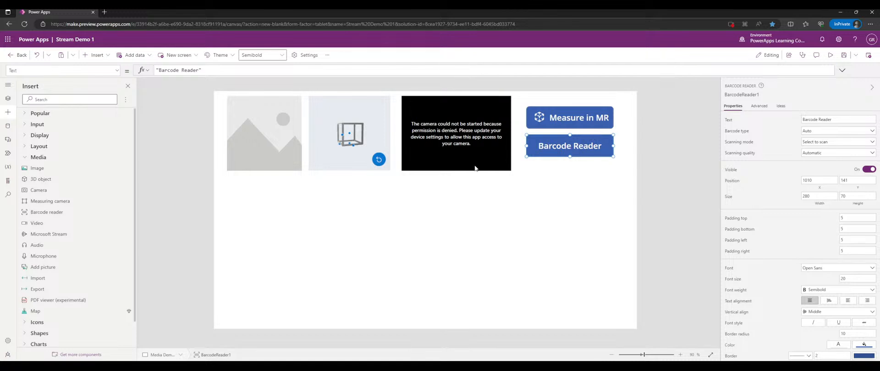
pyautogui.click(60, 223)
pyautogui.moveTo(326, 147); pyautogui.dragTo(329, 217)
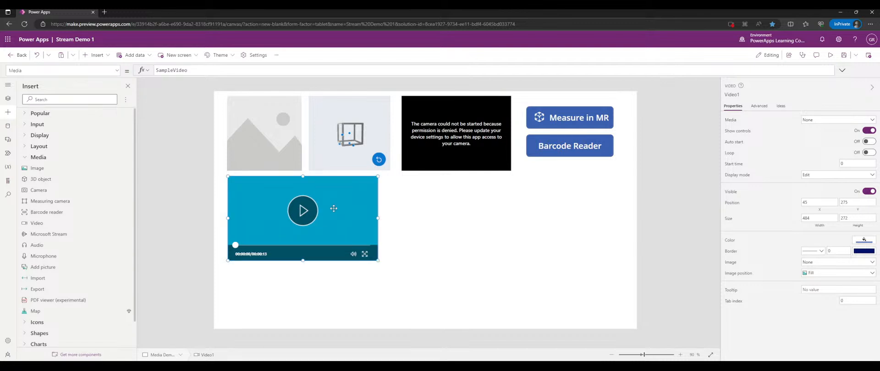
# - Play Video1's SampleVideo through its full 13 seconds
pyautogui.click(312, 212)
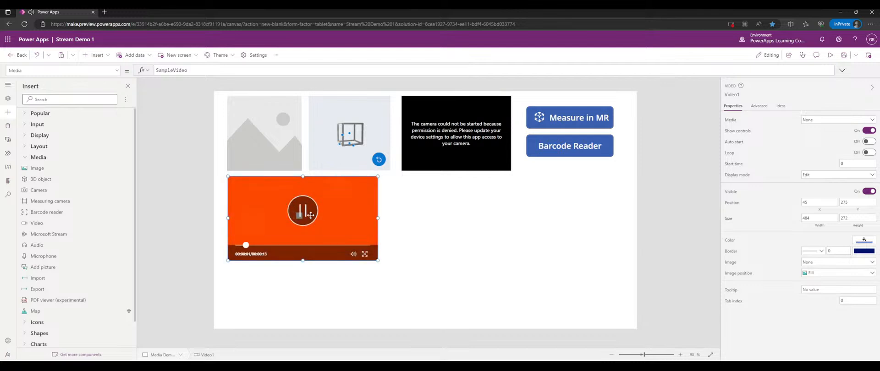
pyautogui.moveTo(352, 254)
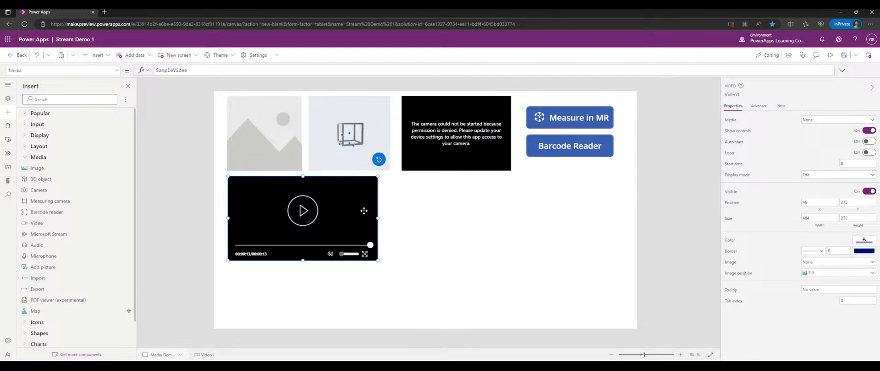
# - Insert and delete a Microsoft Stream control, then place an Audio player beside the video
pyautogui.click(81, 235)
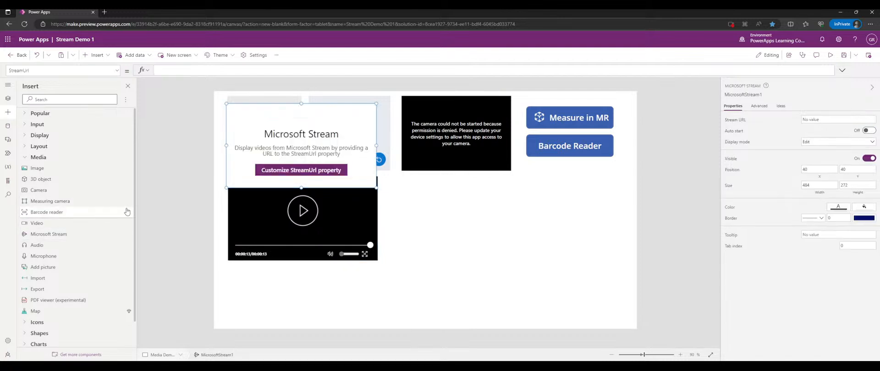
pyautogui.moveTo(332, 142); pyautogui.dragTo(490, 213)
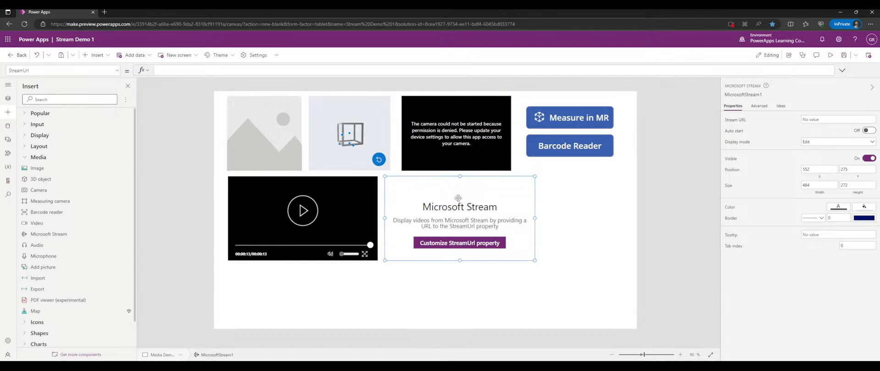
pyautogui.moveTo(450, 198)
pyautogui.mouseDown()
pyautogui.moveTo(462, 197)
pyautogui.moveTo(444, 202)
pyautogui.mouseUp()
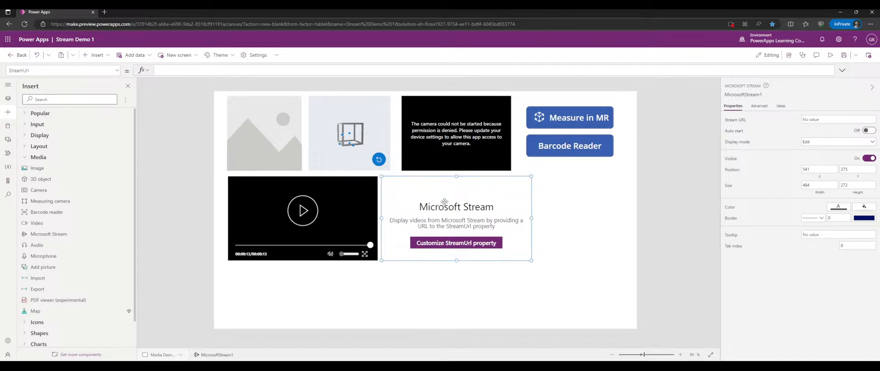
pyautogui.press('Delete')
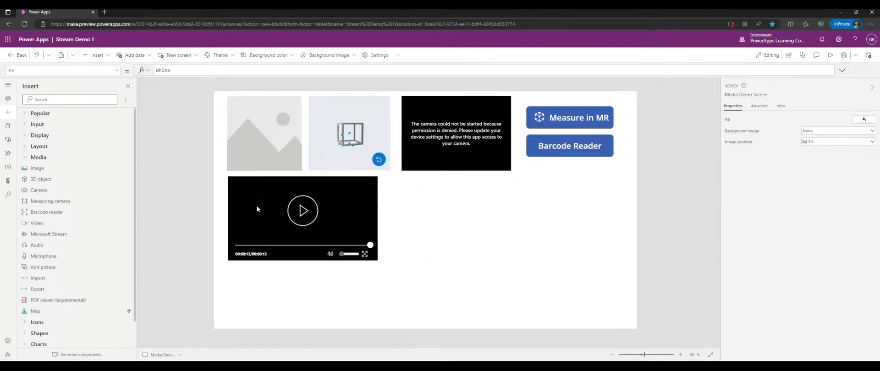
pyautogui.click(41, 250)
pyautogui.moveTo(315, 113); pyautogui.dragTo(472, 184)
# - Test the audio playback, then add Microphone1 below the audio player and try a recording
pyautogui.keyDown('alt'); pyautogui.click(394, 186); pyautogui.keyUp('alt')
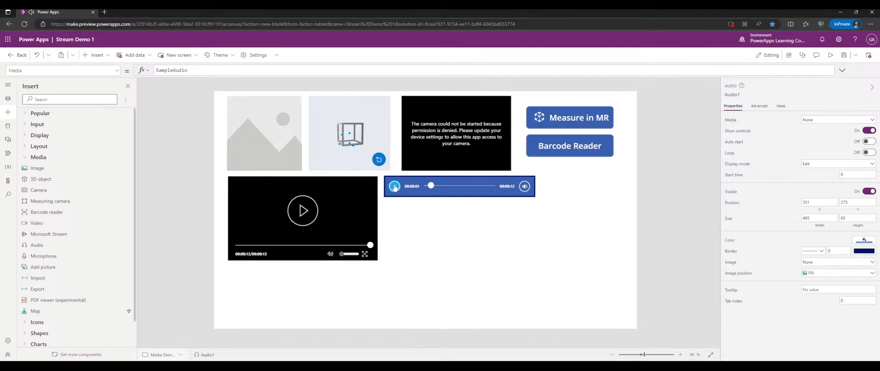
pyautogui.click(418, 258)
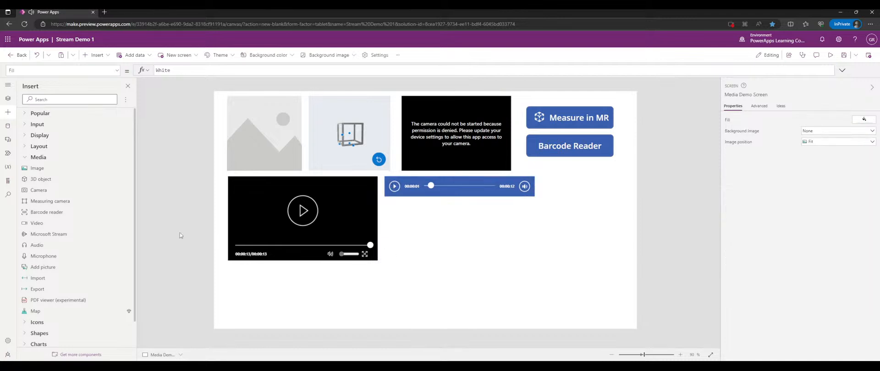
pyautogui.click(63, 256)
pyautogui.moveTo(243, 116); pyautogui.dragTo(433, 237)
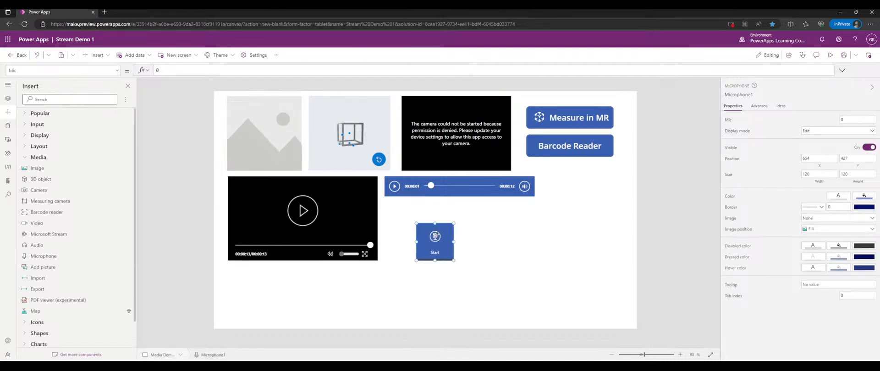
pyautogui.keyDown('alt'); pyautogui.click(429, 232); pyautogui.keyUp('alt')
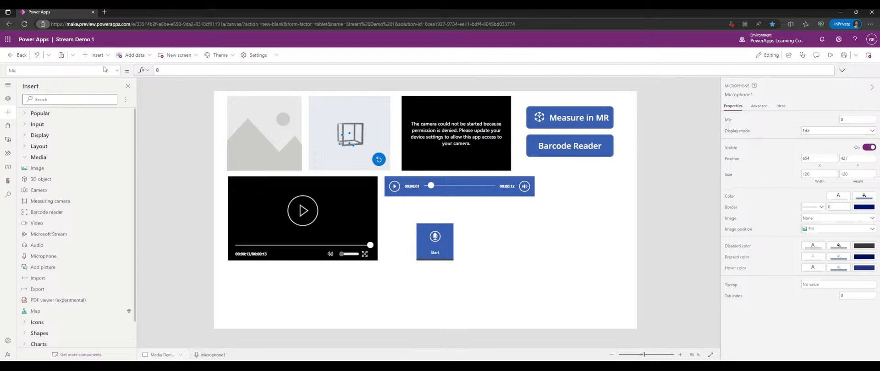
pyautogui.click(474, 255)
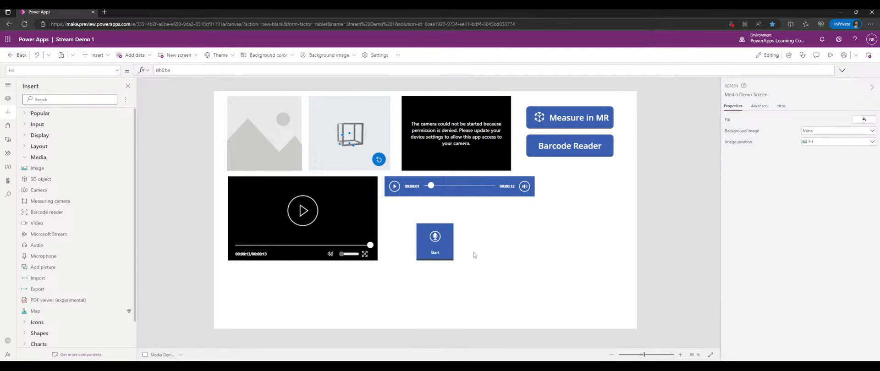
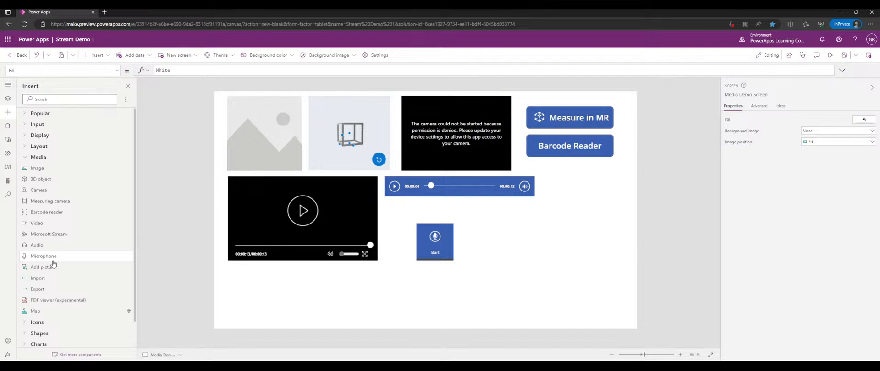
# - Place an Add picture control right of the Start microphone button and check it in preview
pyautogui.click(65, 269)
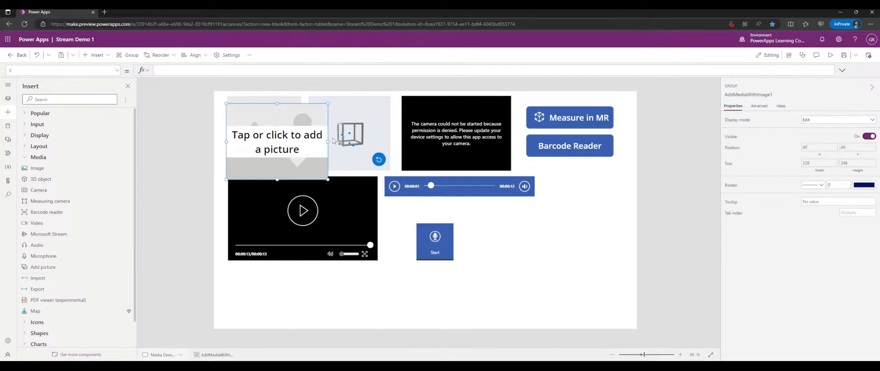
pyautogui.moveTo(322, 150); pyautogui.dragTo(539, 249)
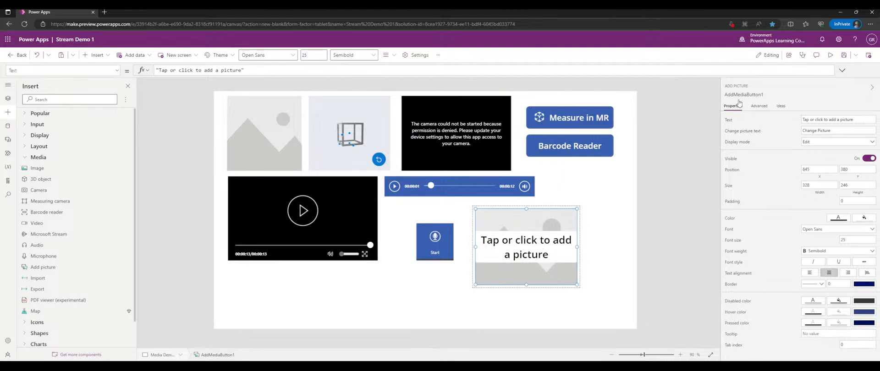
pyautogui.click(829, 55)
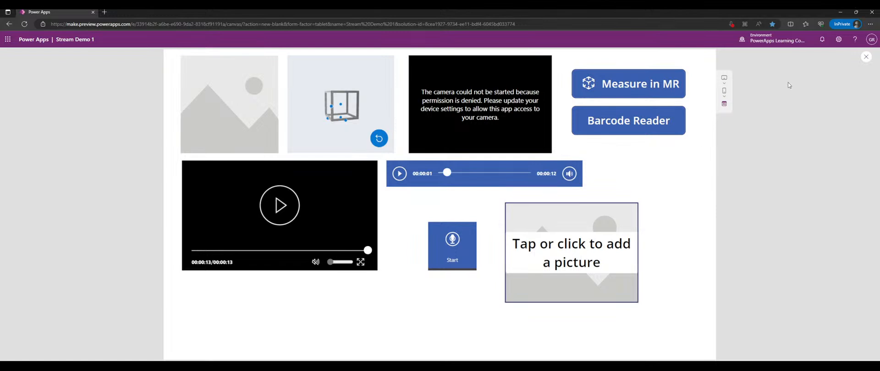
pyautogui.click(866, 57)
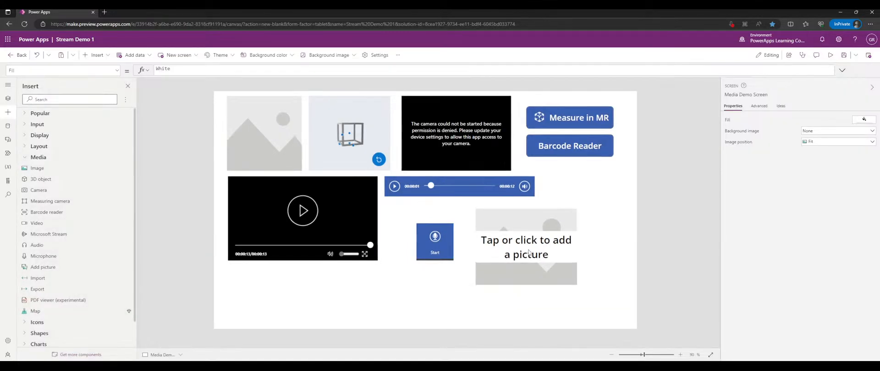
# - Put an Import Data button below the Barcode Reader button and try it in preview
pyautogui.click(79, 277)
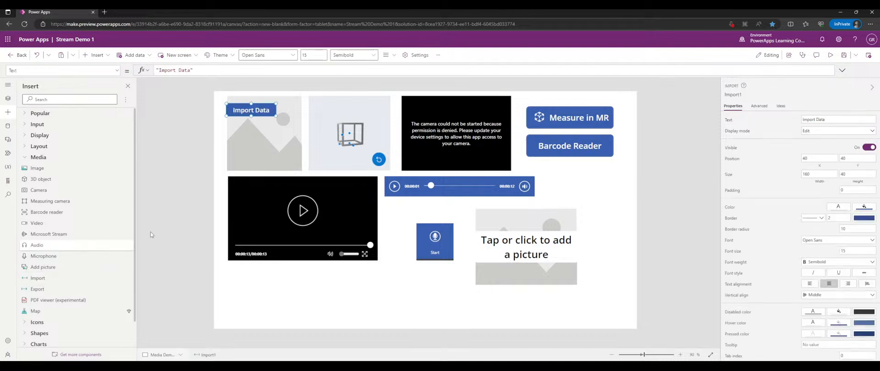
pyautogui.moveTo(236, 117); pyautogui.dragTo(559, 182)
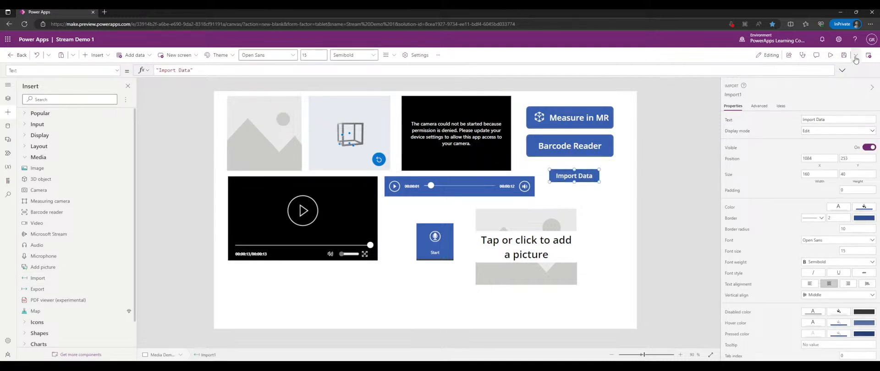
pyautogui.click(830, 55)
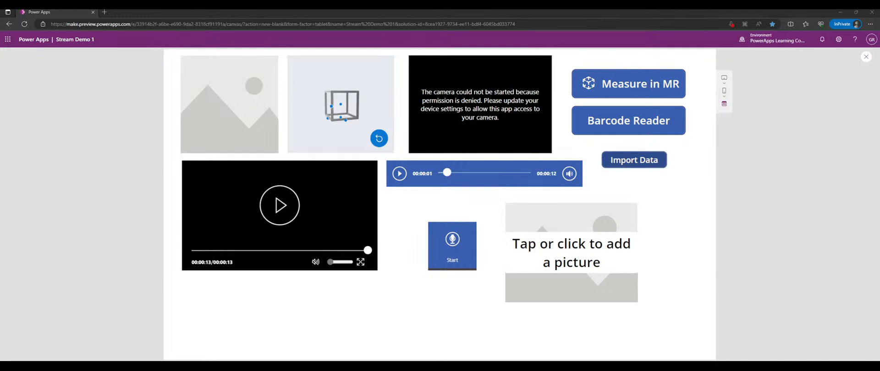
pyautogui.click(865, 56)
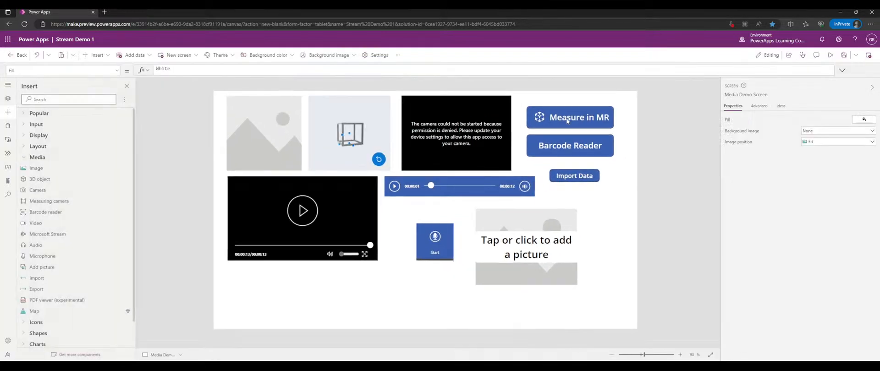
# - Add an Export Data button under Import Data, show its OnSelect property, and preview it
pyautogui.click(39, 289)
pyautogui.moveTo(255, 111); pyautogui.dragTo(572, 189)
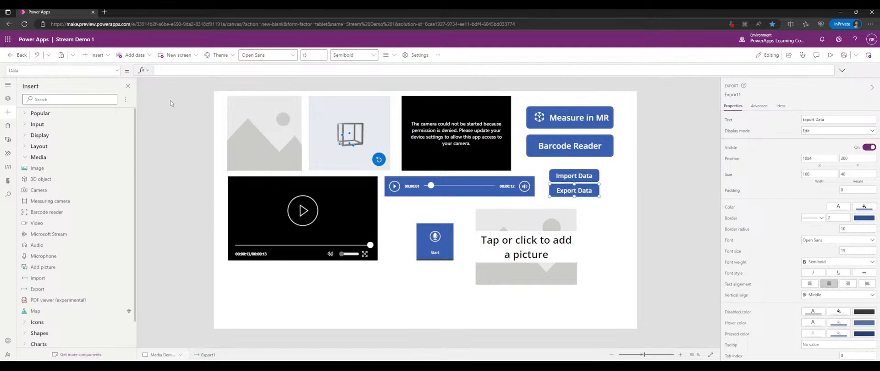
pyautogui.click(118, 71)
pyautogui.scroll(-5, 84, 132)
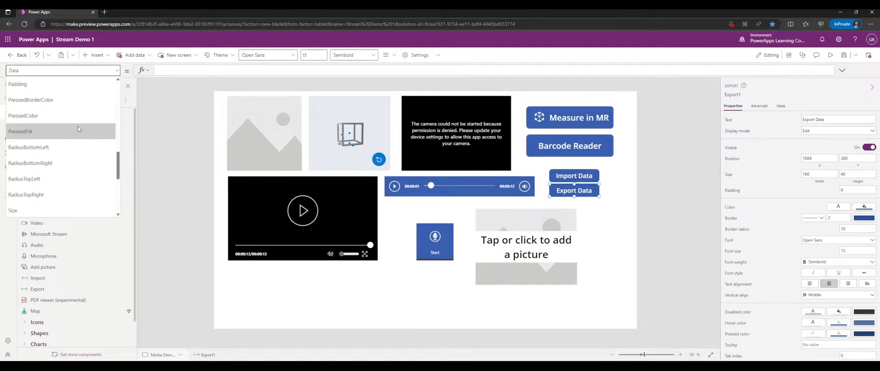
pyautogui.scroll(-1, 68, 119)
pyautogui.click(58, 113)
pyautogui.click(830, 55)
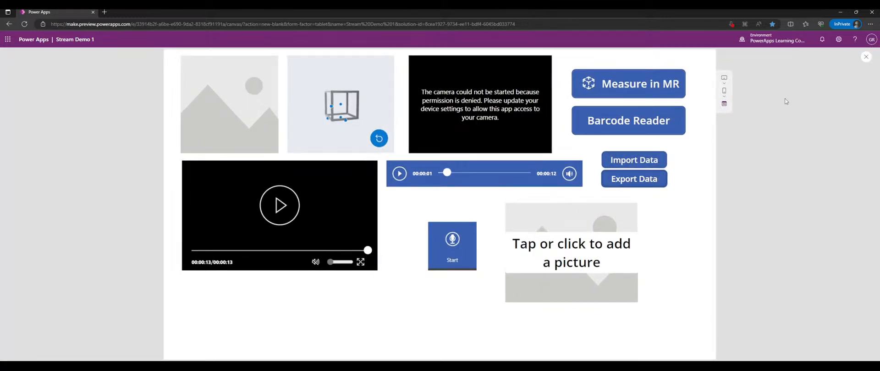
pyautogui.click(866, 57)
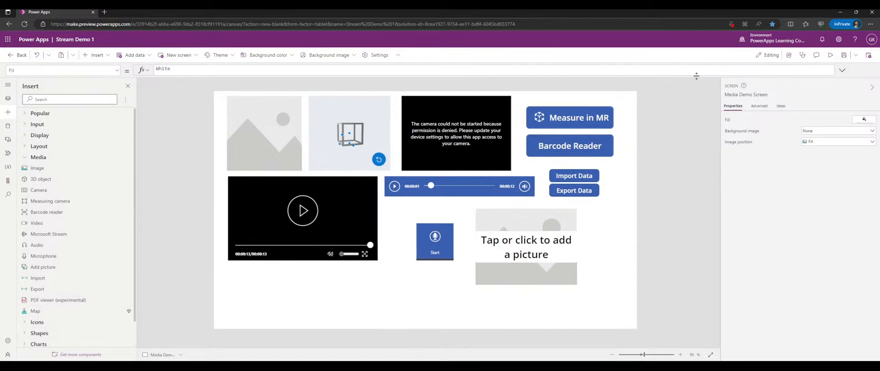
pyautogui.click(586, 191)
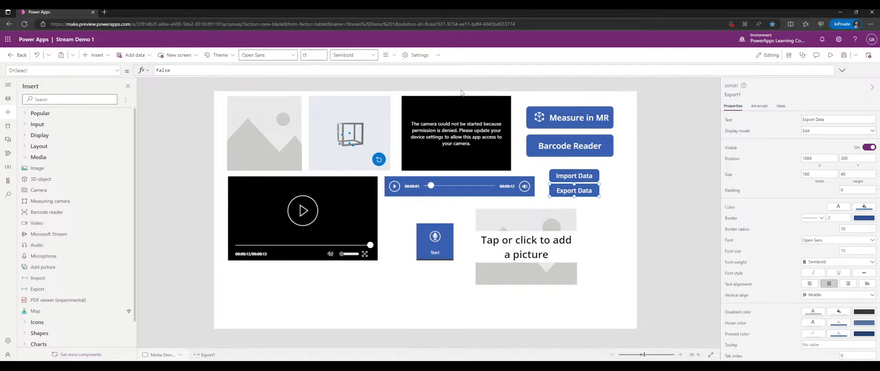
pyautogui.click(117, 70)
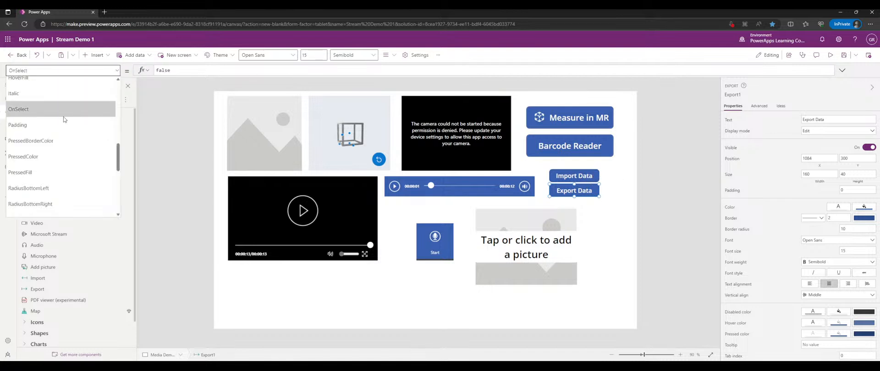
pyautogui.scroll(5, 55, 114)
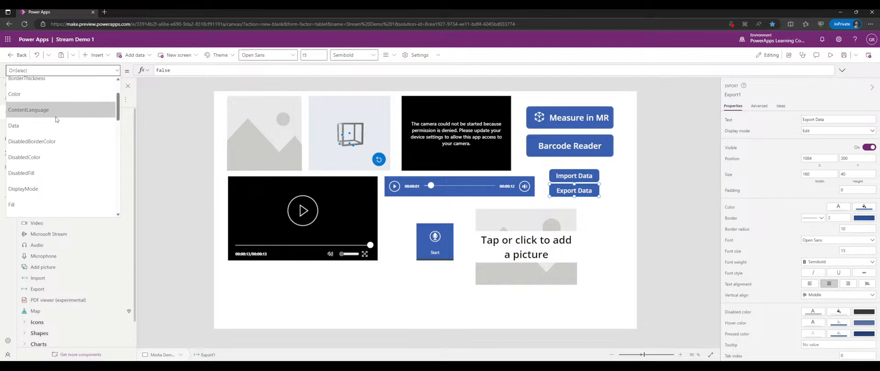
pyautogui.click(48, 128)
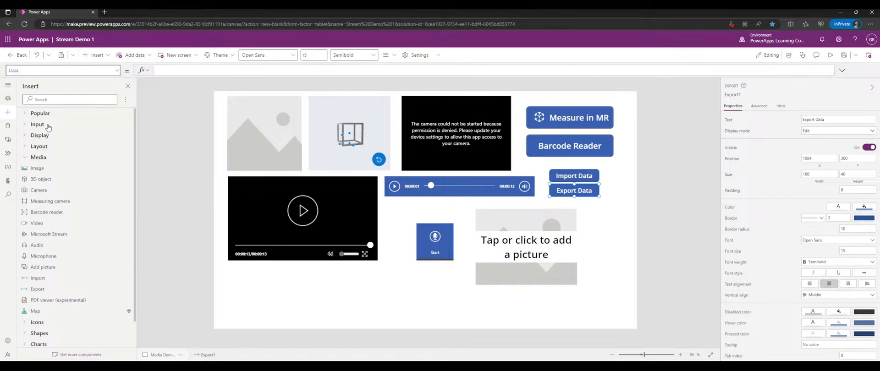
pyautogui.click(116, 73)
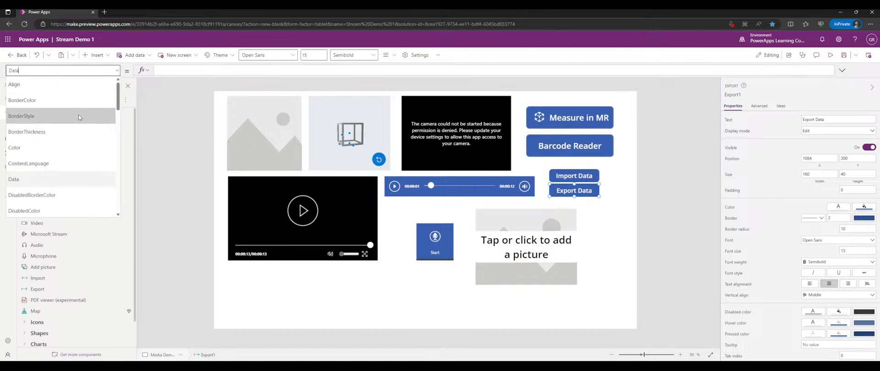
pyautogui.scroll(-4, 78, 114)
pyautogui.scroll(-4, 79, 115)
pyautogui.scroll(-4, 78, 116)
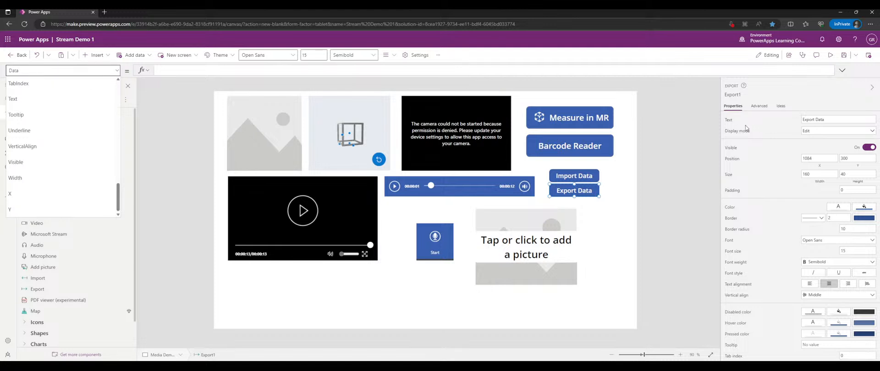
pyautogui.click(754, 106)
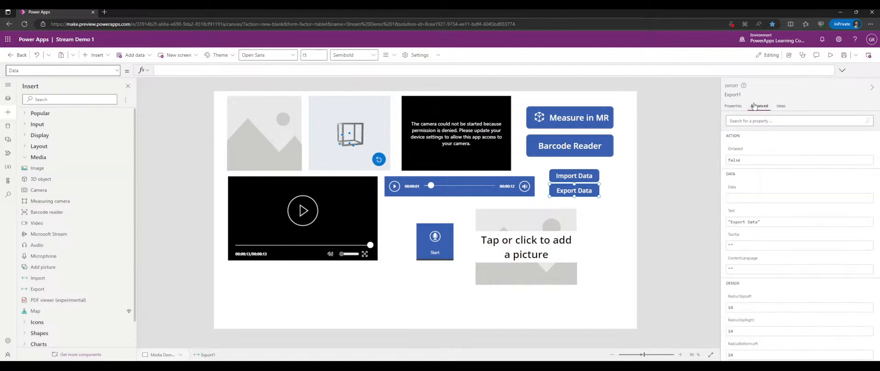
pyautogui.click(728, 112)
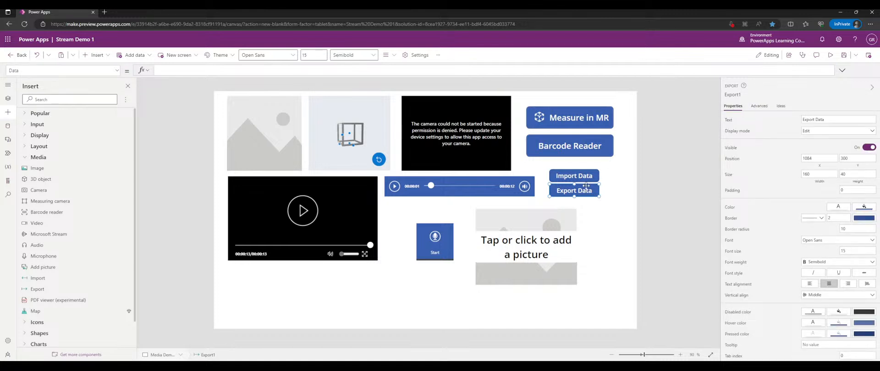
pyautogui.click(607, 186)
pyautogui.click(588, 189)
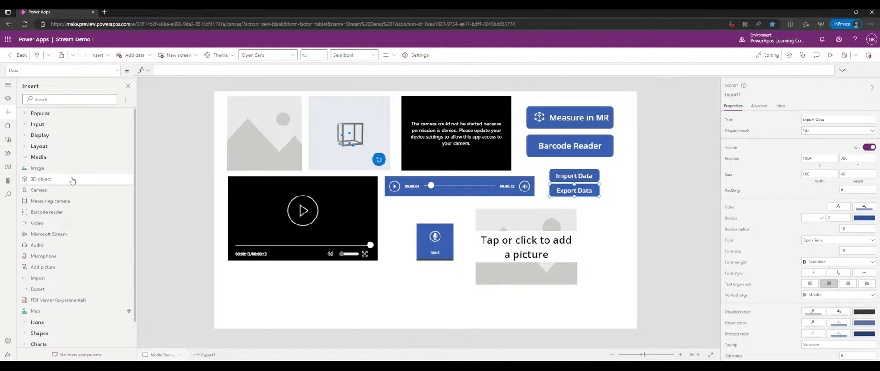
pyautogui.scroll(-1, 72, 179)
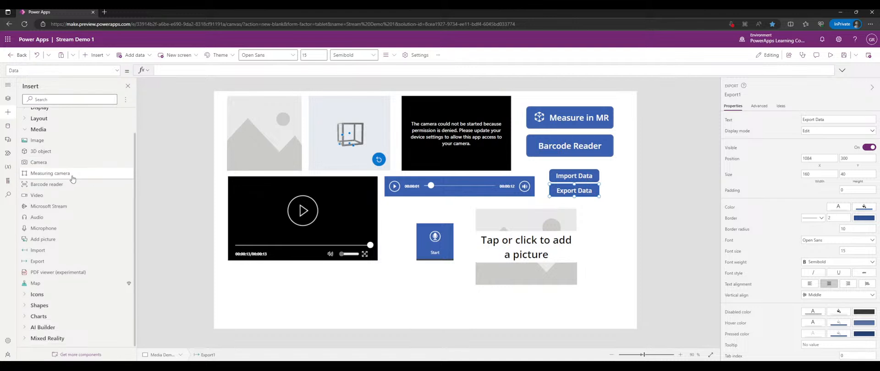
# - Insert a PDF viewer showing SamplePdf, then move and shrink it below the video player
pyautogui.click(69, 274)
pyautogui.moveTo(309, 179); pyautogui.dragTo(315, 240)
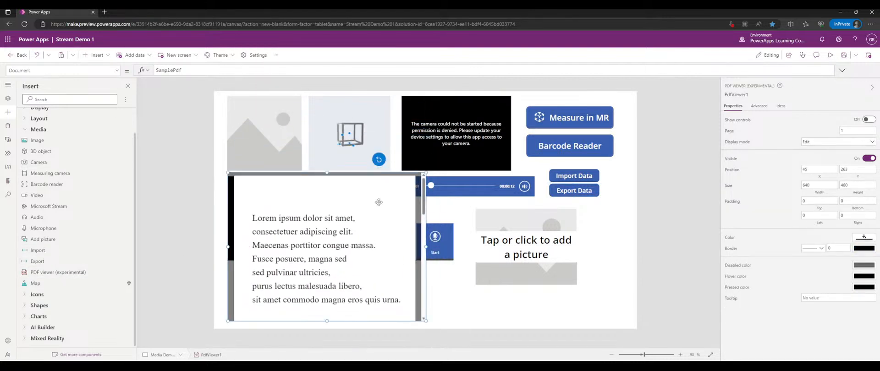
pyautogui.moveTo(426, 174); pyautogui.dragTo(377, 264)
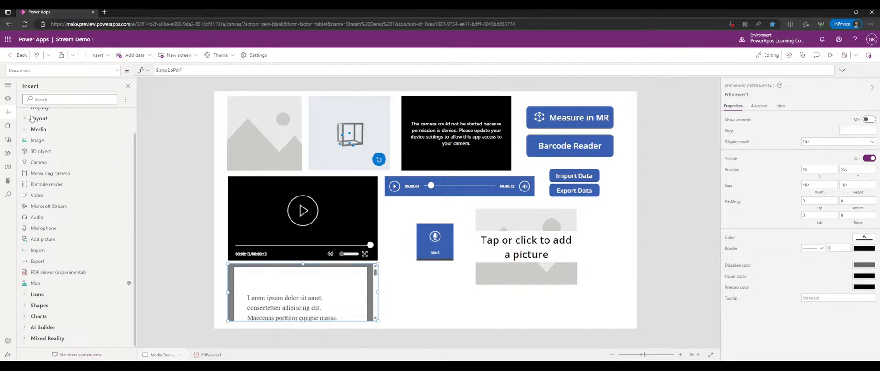
pyautogui.scroll(1, 39, 114)
# - Add a blank screen after Media Demo Screen and rename Screen5 to 'Icons Demo Screen'
pyautogui.click(9, 99)
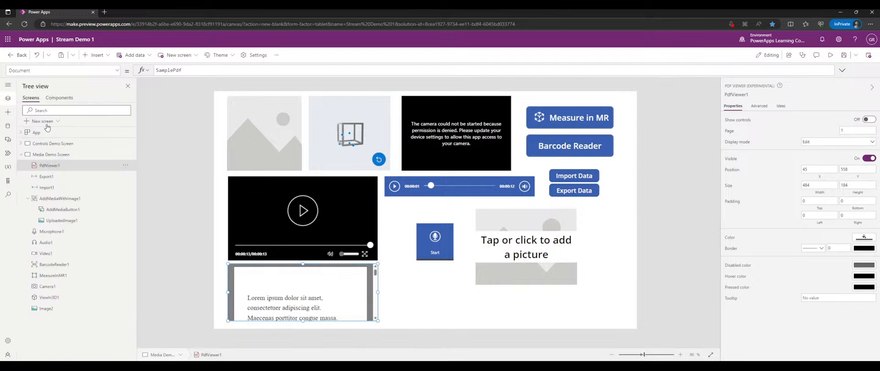
pyautogui.click(42, 121)
pyautogui.click(55, 176)
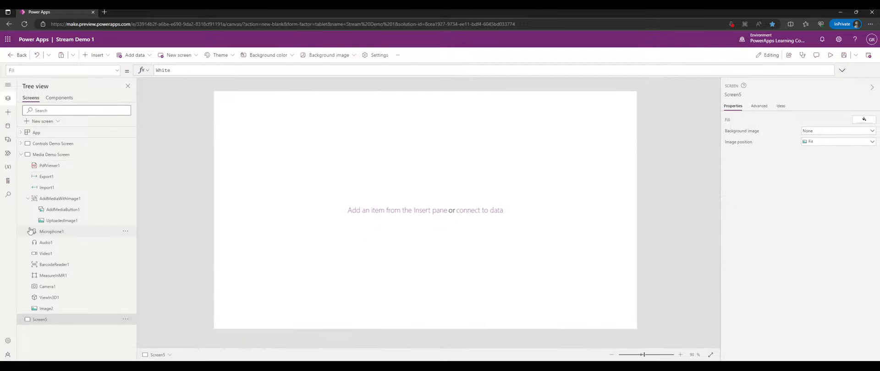
pyautogui.click(20, 155)
pyautogui.click(20, 156)
pyautogui.click(21, 156)
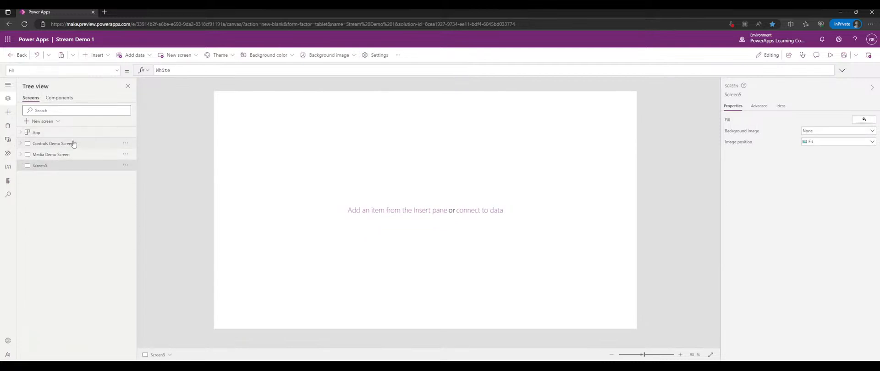
pyautogui.doubleClick(46, 168)
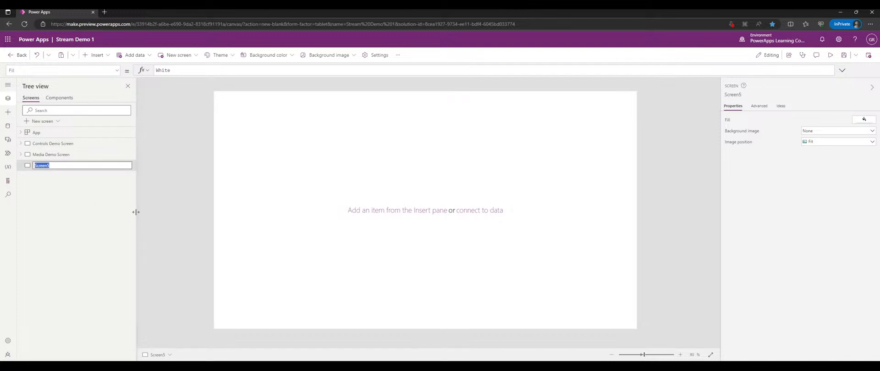
pyautogui.write('F')
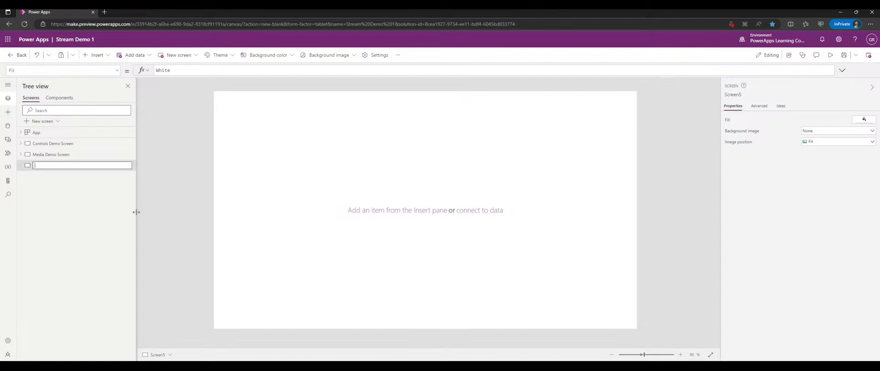
pyautogui.write('cons Demo')
pyautogui.press('Return')
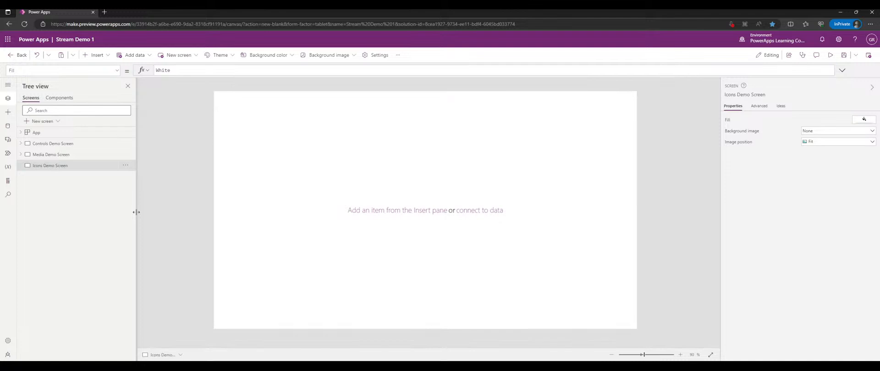
# - In the Insert pane, browse the AI Builder and Mixed Reality categories, then expand Shapes and Icons
pyautogui.click(7, 113)
pyautogui.click(32, 158)
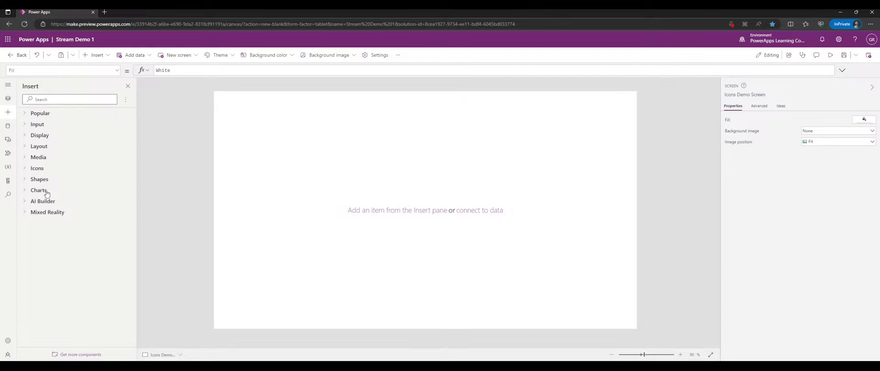
pyautogui.click(46, 202)
pyautogui.click(47, 204)
pyautogui.click(49, 213)
pyautogui.click(51, 211)
pyautogui.click(51, 204)
pyautogui.click(51, 205)
pyautogui.click(54, 213)
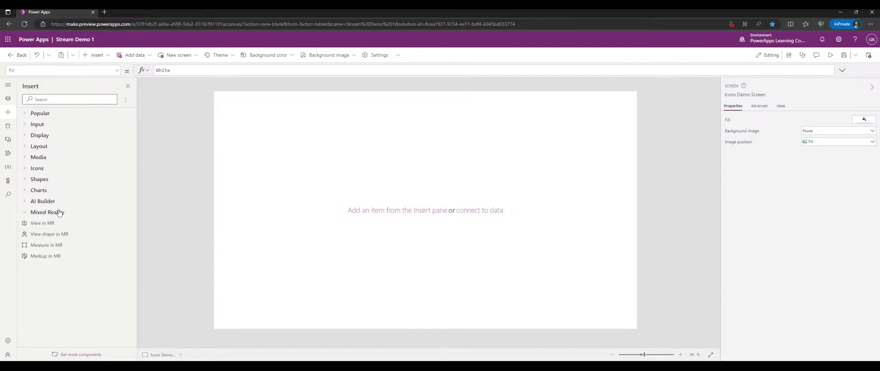
pyautogui.click(60, 213)
pyautogui.click(44, 181)
pyautogui.click(45, 169)
pyautogui.scroll(-3, 73, 165)
pyautogui.scroll(2, 72, 165)
# - Insert an Add plus icon near the top-left and enlarge it to 549 by 267
pyautogui.click(46, 118)
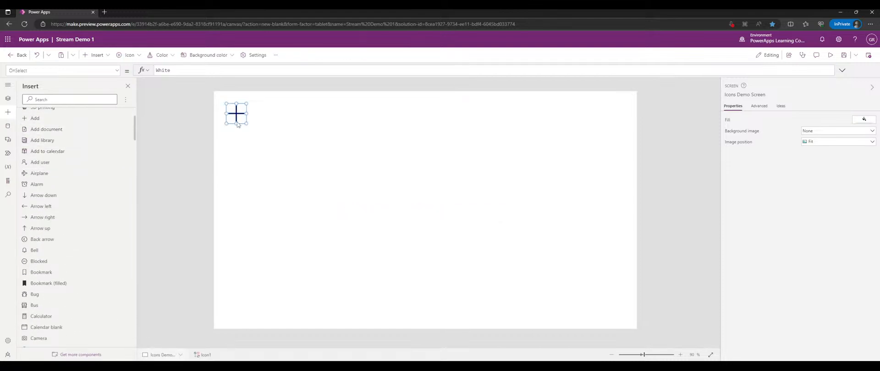
pyautogui.moveTo(247, 123); pyautogui.dragTo(396, 186)
pyautogui.moveTo(309, 148); pyautogui.dragTo(306, 140)
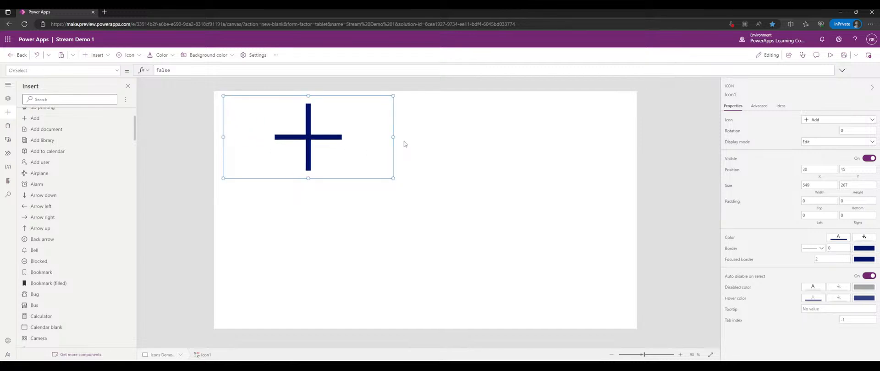
pyautogui.moveTo(308, 178); pyautogui.dragTo(308, 209)
# - Filter Icon1's choices by Actions and Navigation, then change it to a pin
pyautogui.click(831, 122)
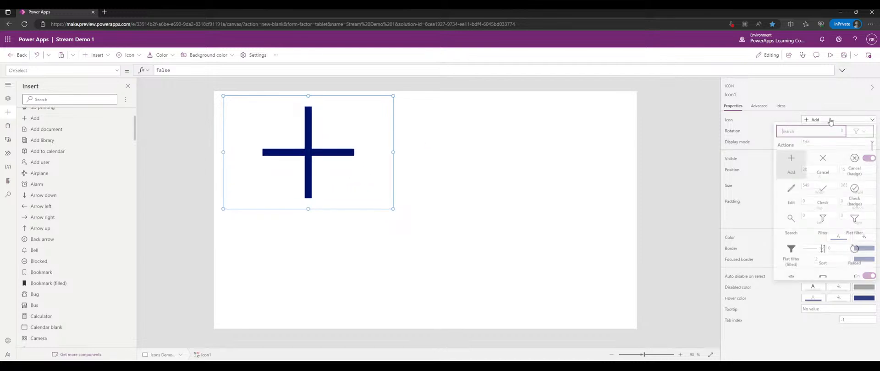
pyautogui.click(859, 131)
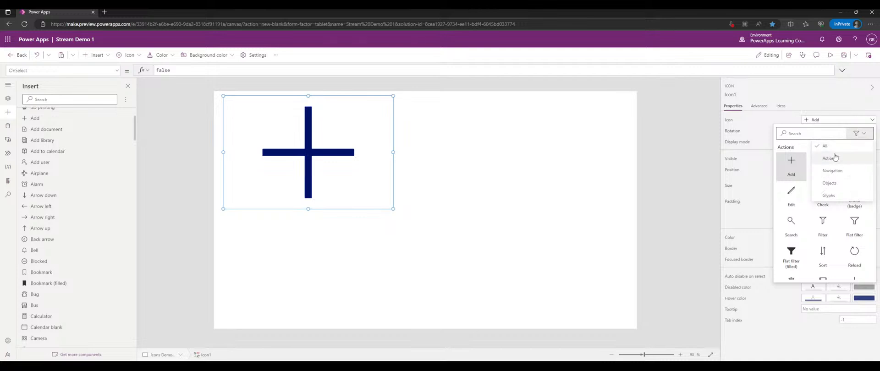
pyautogui.click(835, 157)
pyautogui.scroll(-5, 838, 160)
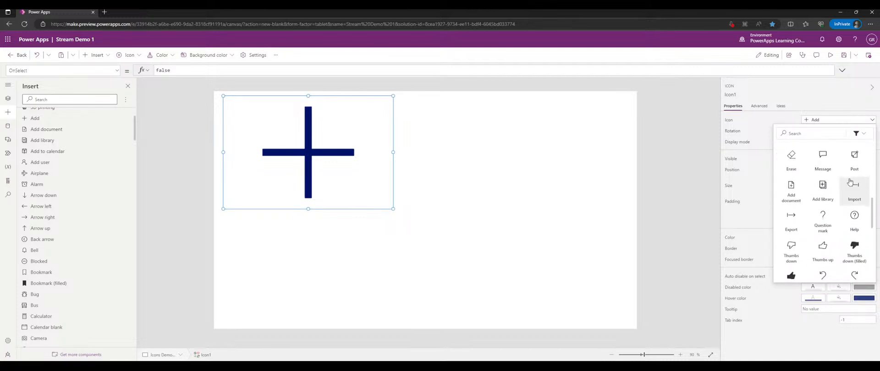
pyautogui.scroll(5, 846, 165)
pyautogui.click(858, 133)
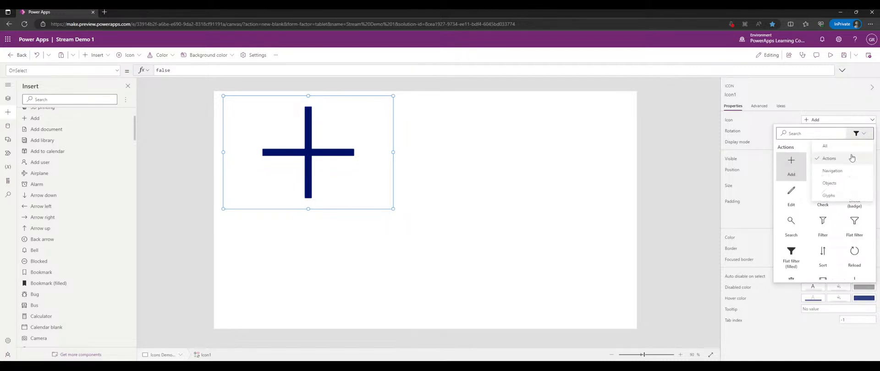
pyautogui.click(835, 170)
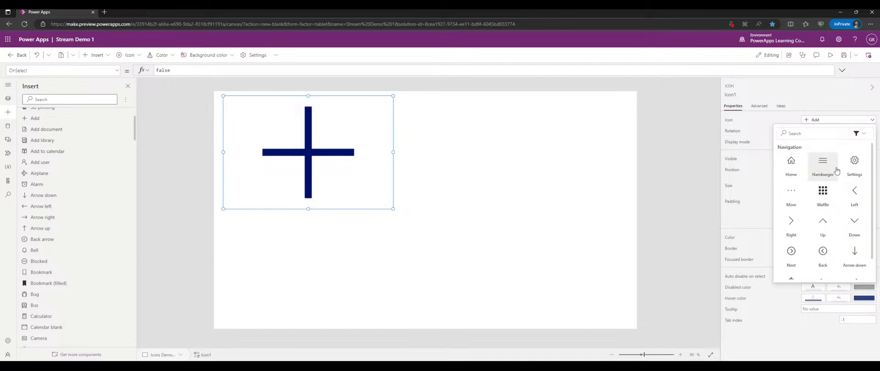
pyautogui.click(859, 132)
pyautogui.click(849, 158)
pyautogui.scroll(-5, 847, 174)
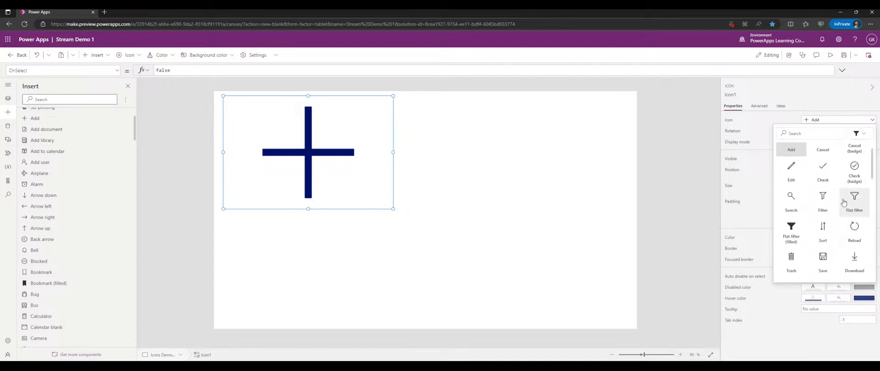
pyautogui.scroll(2, 835, 199)
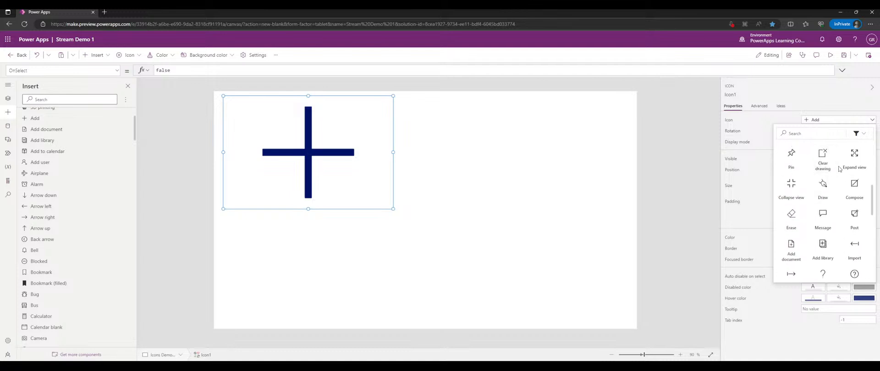
pyautogui.click(791, 158)
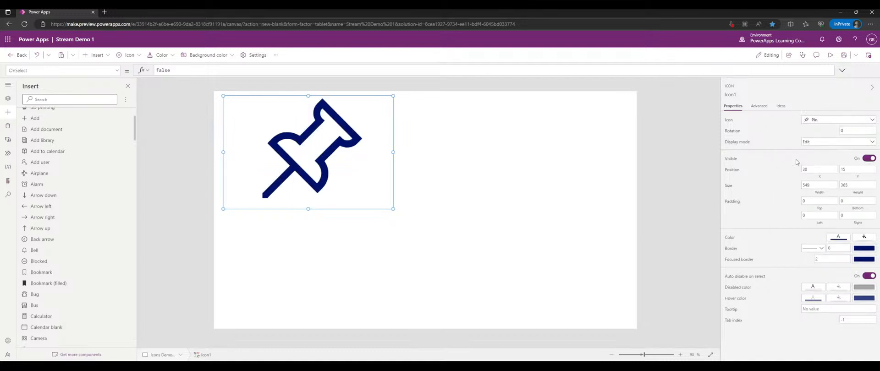
# - Try Icon1 as Hamburger, Flat filter, Filter, Sort and finally the Save floppy disk
pyautogui.click(841, 120)
pyautogui.scroll(-5, 822, 183)
pyautogui.scroll(-4, 823, 182)
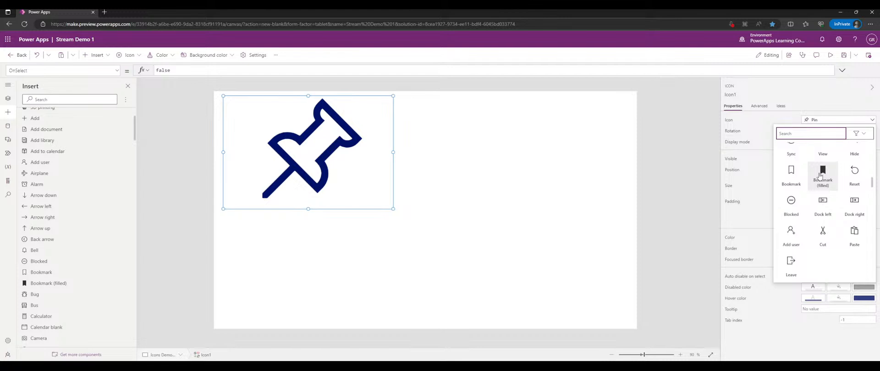
pyautogui.scroll(-8, 820, 176)
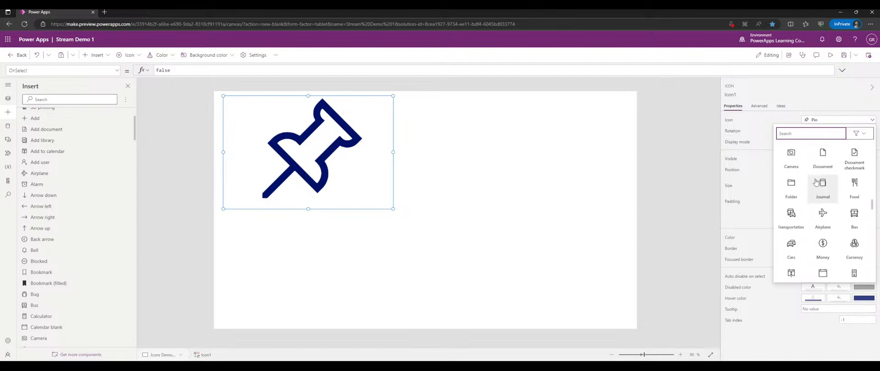
pyautogui.scroll(4, 818, 181)
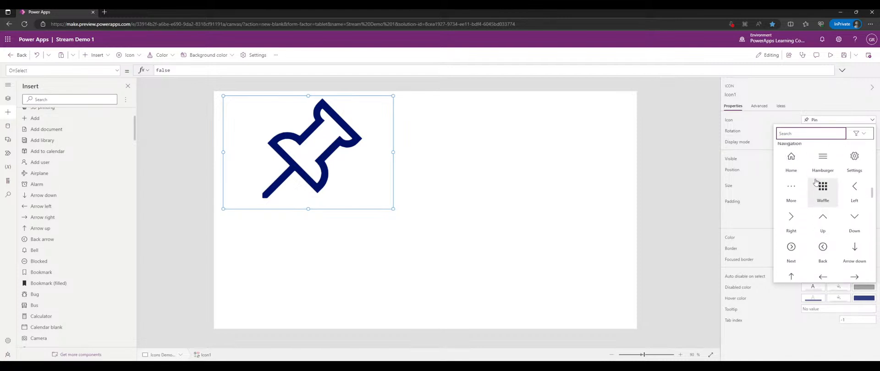
pyautogui.click(821, 178)
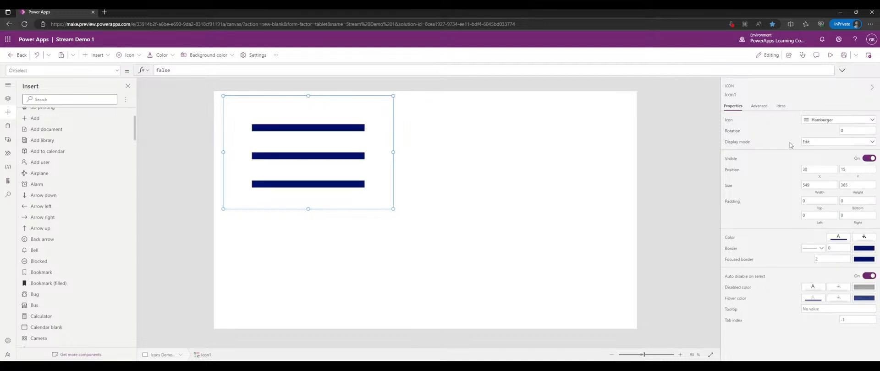
pyautogui.click(827, 120)
pyautogui.scroll(-5, 830, 179)
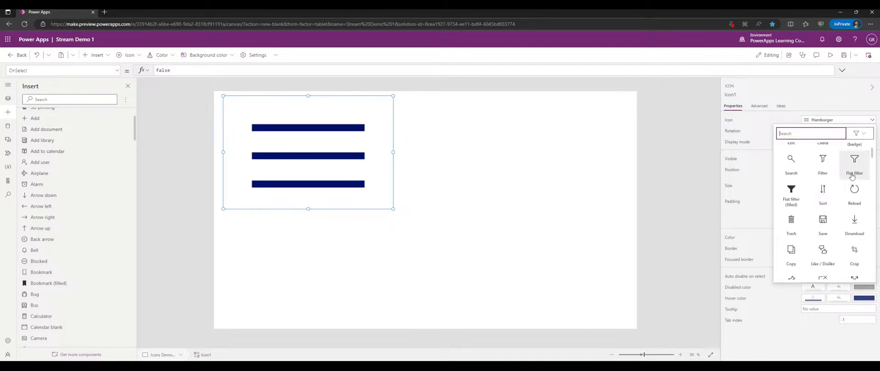
pyautogui.click(858, 168)
pyautogui.click(827, 121)
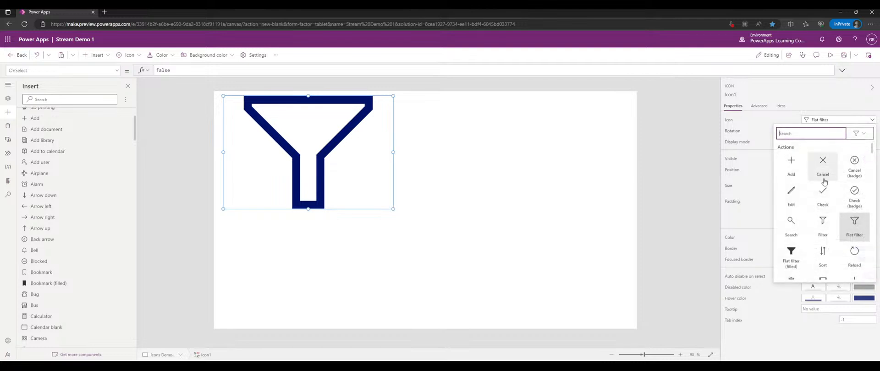
pyautogui.click(822, 225)
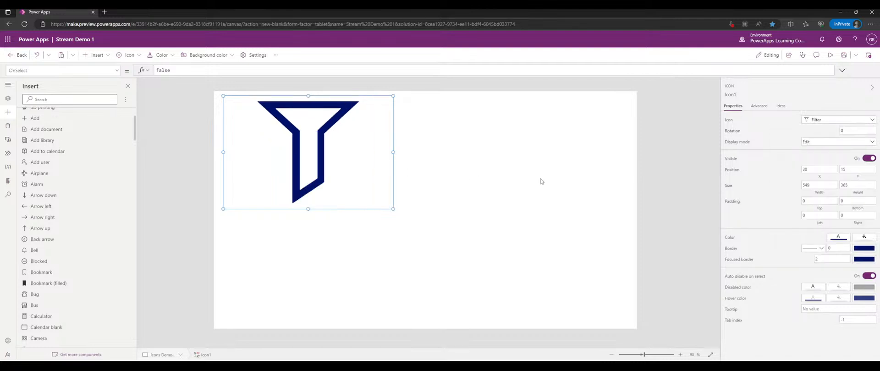
pyautogui.click(825, 121)
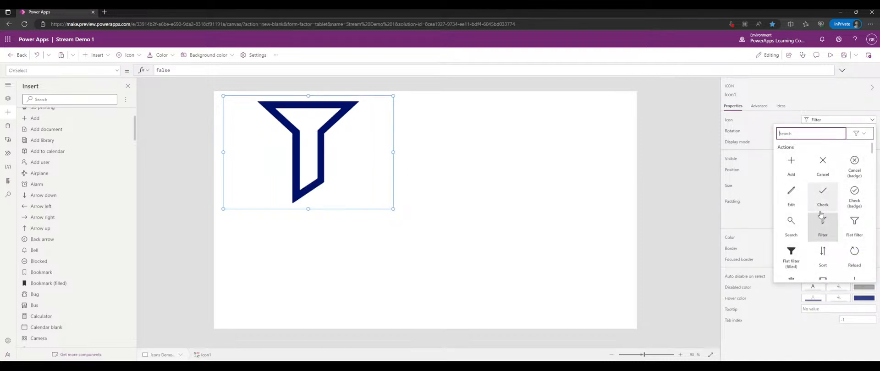
pyautogui.scroll(-3, 845, 178)
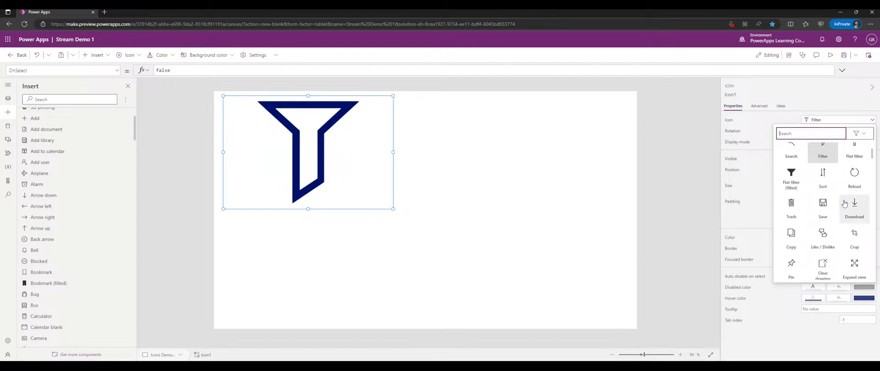
pyautogui.click(827, 171)
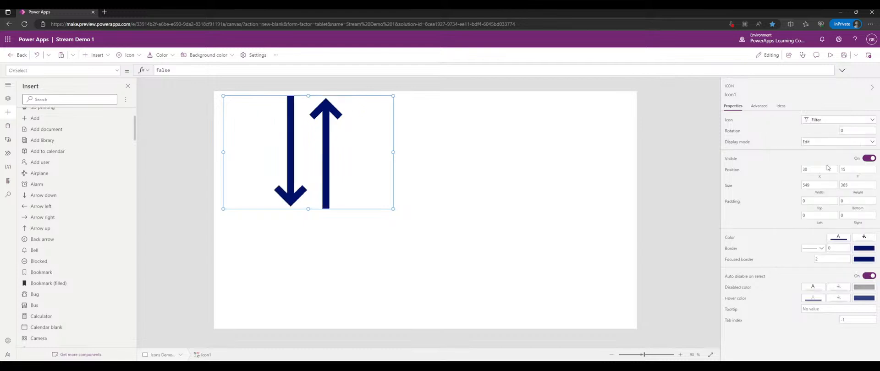
pyautogui.click(820, 120)
pyautogui.click(823, 222)
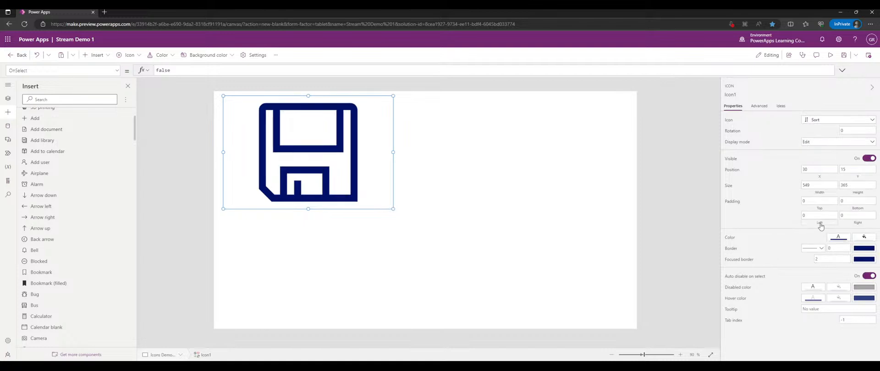
# - Browse the Navigation, Objects and Glyphs icons and set Icon1 to Emoji - Smile
pyautogui.click(820, 119)
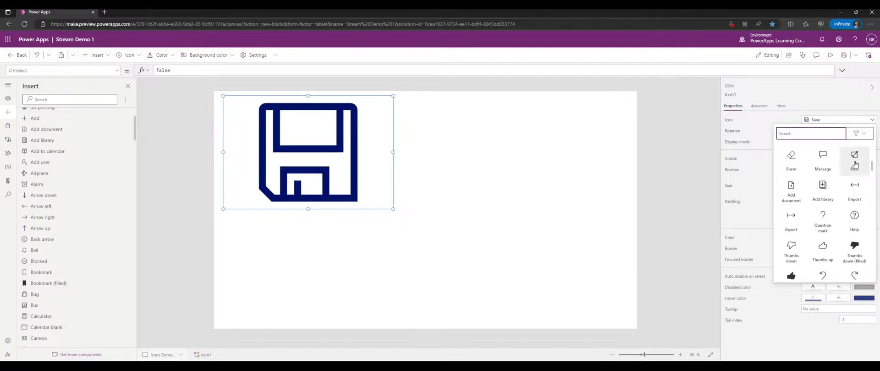
pyautogui.click(831, 171)
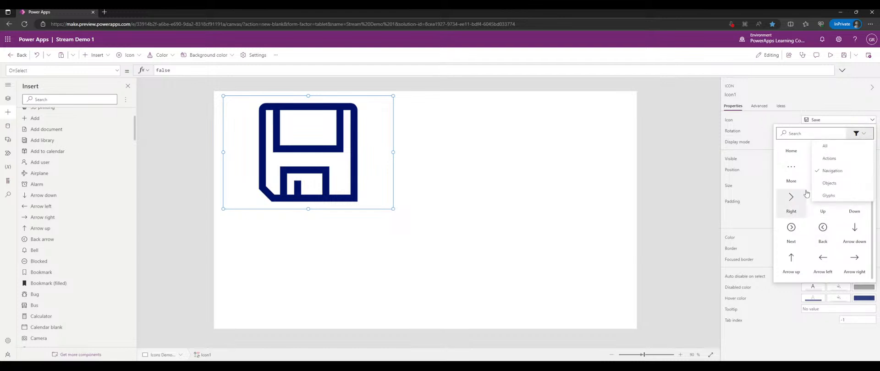
pyautogui.click(834, 183)
pyautogui.scroll(-5, 820, 183)
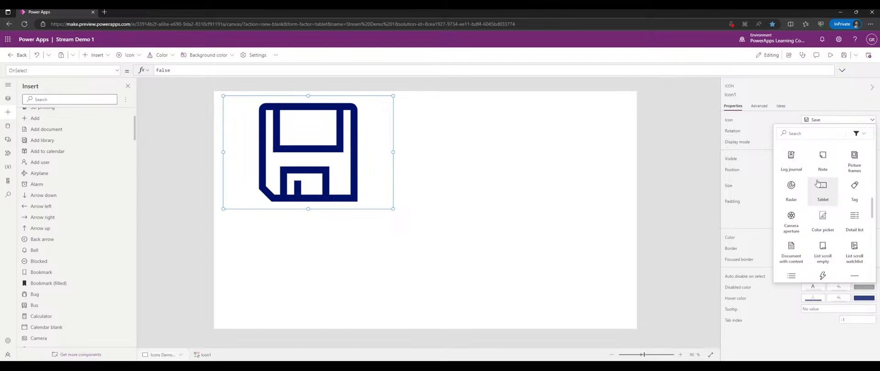
pyautogui.scroll(5, 817, 181)
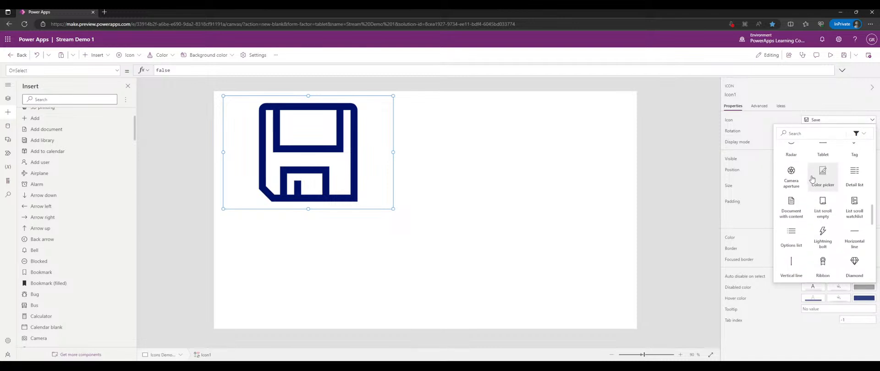
pyautogui.scroll(-5, 843, 192)
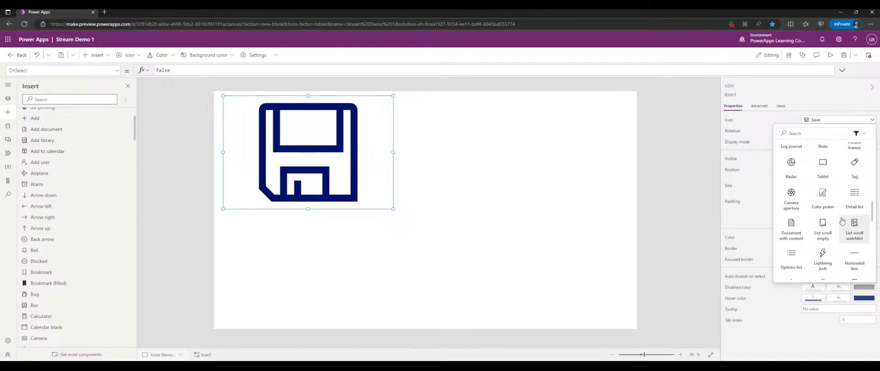
pyautogui.scroll(-2, 825, 204)
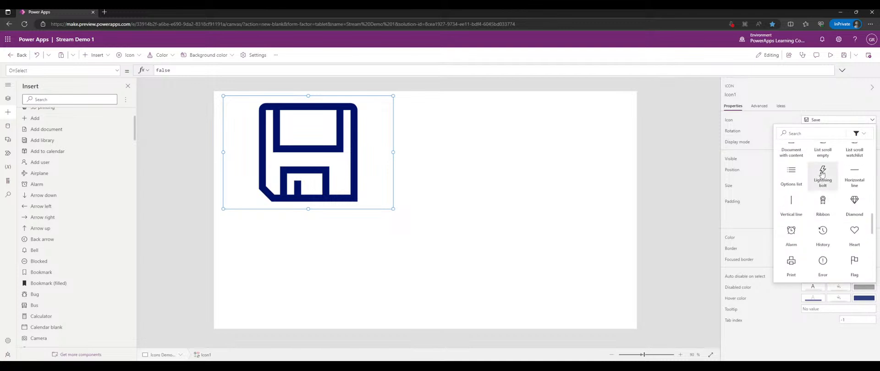
pyautogui.scroll(-5, 825, 205)
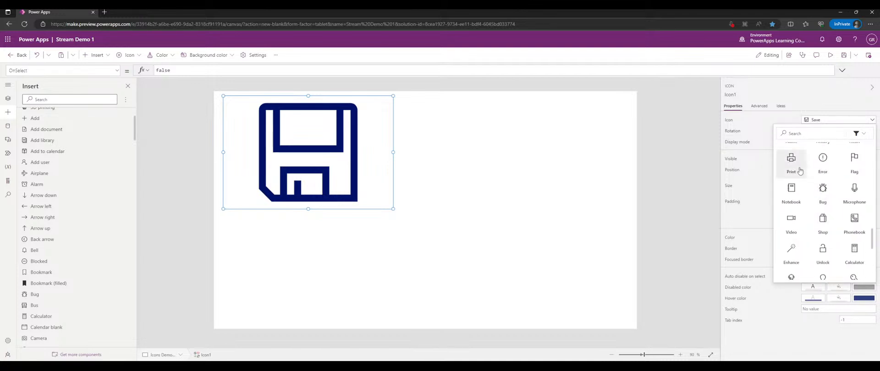
pyautogui.scroll(-3, 825, 206)
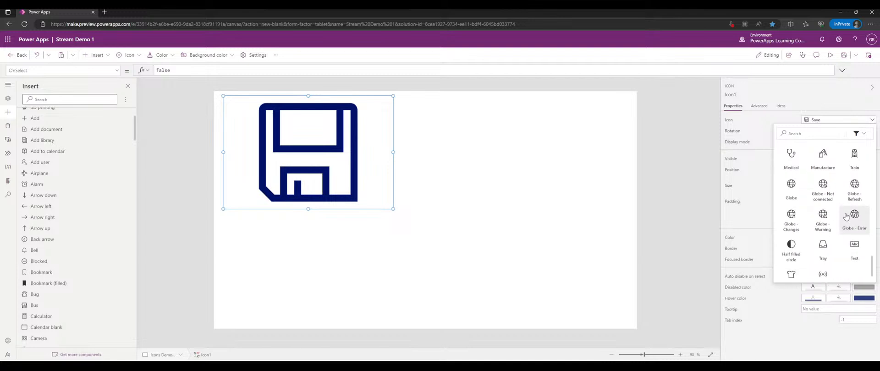
pyautogui.click(858, 133)
pyautogui.click(842, 200)
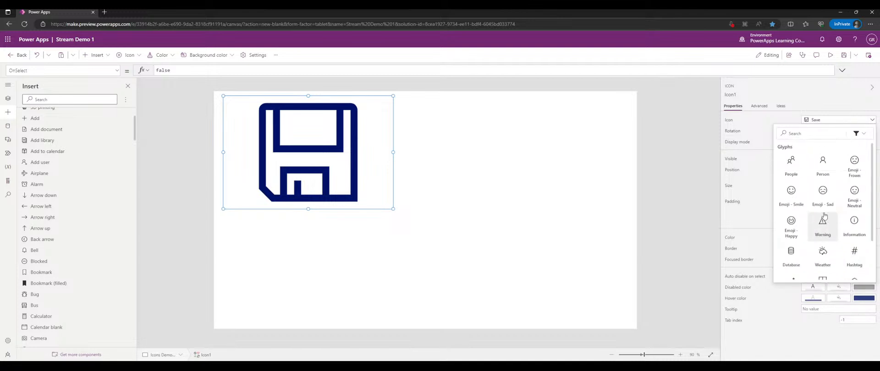
pyautogui.scroll(2, 823, 202)
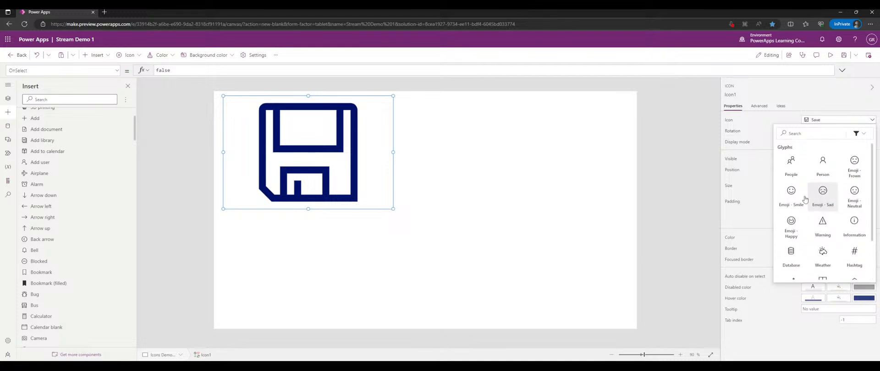
pyautogui.click(798, 199)
# - Insert a back arrow shape and size it 303 by 220 to the right of the smiley
pyautogui.click(526, 176)
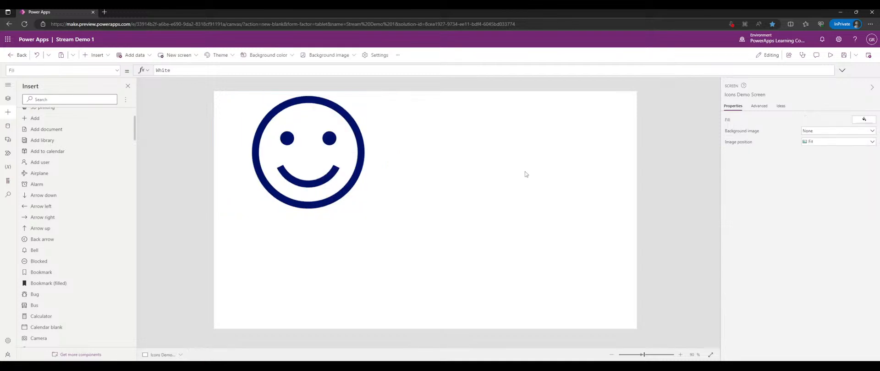
pyautogui.click(280, 165)
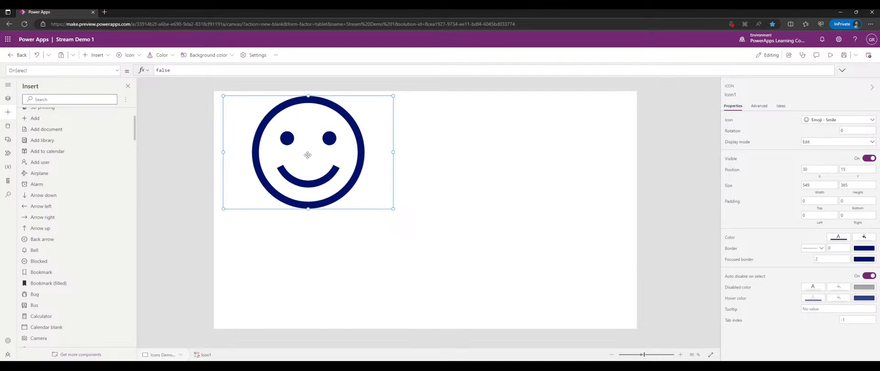
pyautogui.scroll(2, 39, 174)
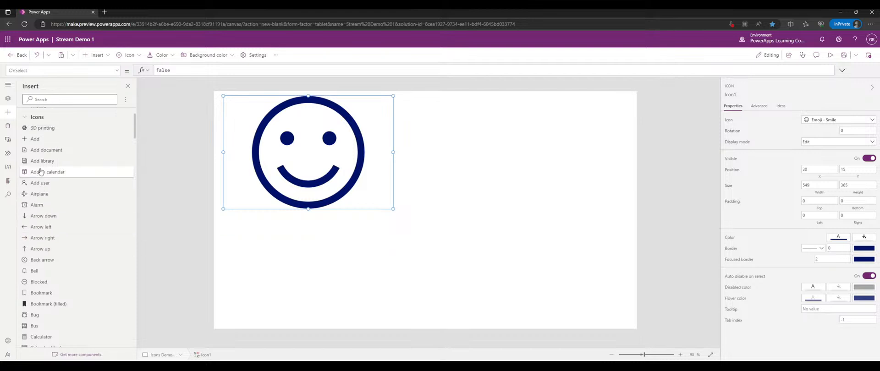
pyautogui.click(31, 132)
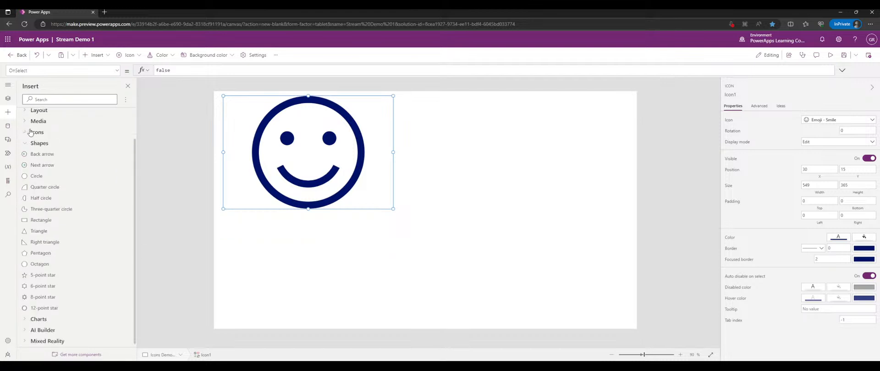
pyautogui.click(52, 158)
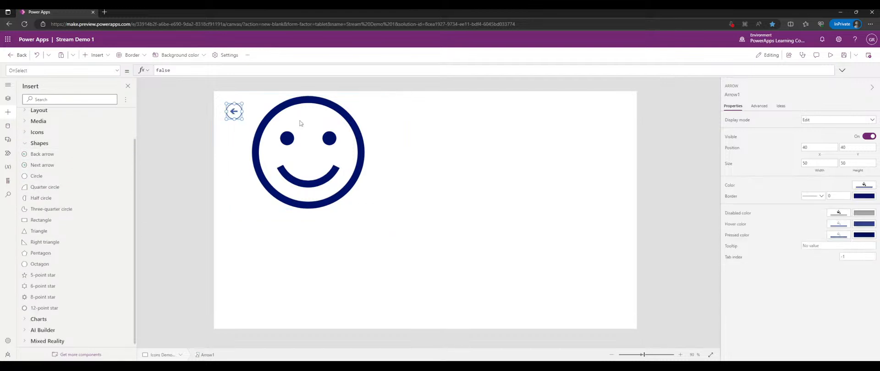
pyautogui.moveTo(241, 118); pyautogui.dragTo(278, 163)
pyautogui.moveTo(245, 134); pyautogui.dragTo(446, 143)
pyautogui.moveTo(478, 172); pyautogui.dragTo(613, 209)
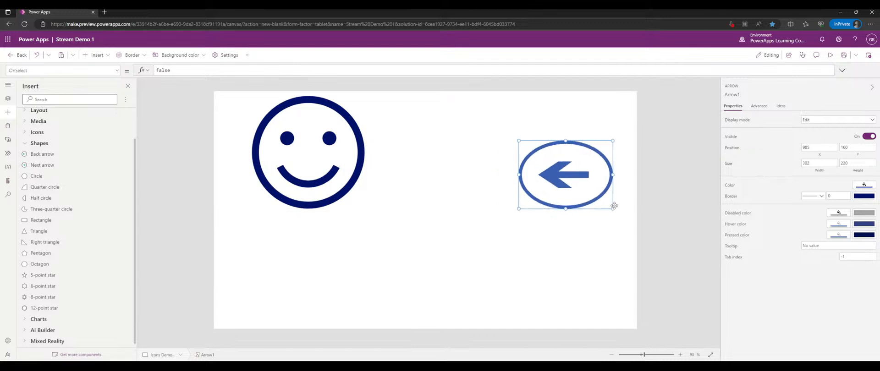
pyautogui.moveTo(573, 183); pyautogui.dragTo(543, 165)
# - Review Arrow1's settings on the Advanced tab
pyautogui.click(766, 109)
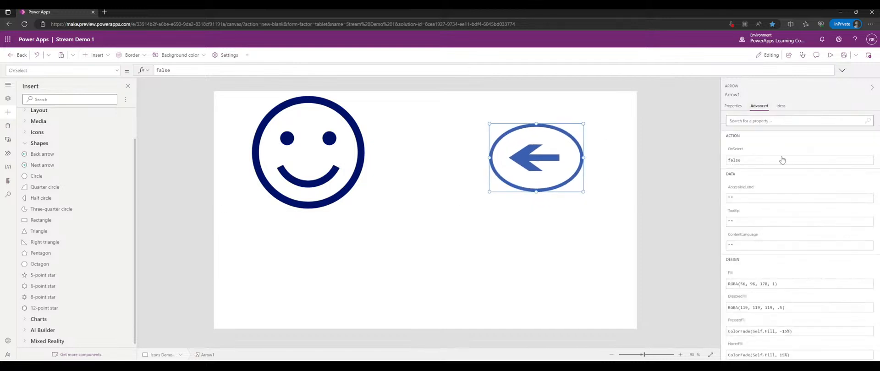
pyautogui.scroll(-8, 785, 163)
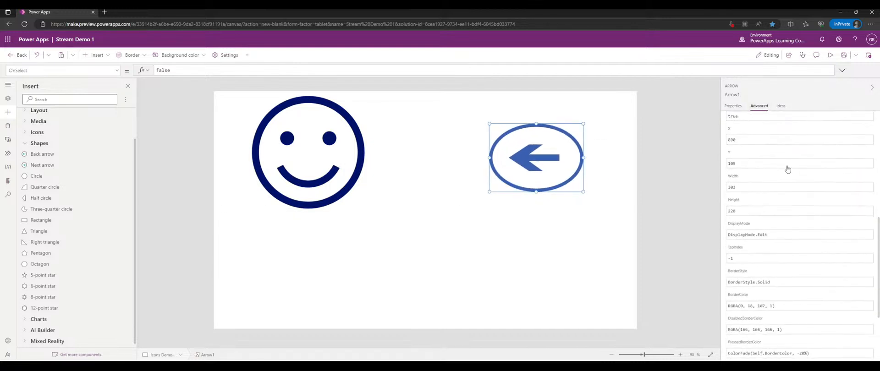
pyautogui.scroll(-3, 787, 169)
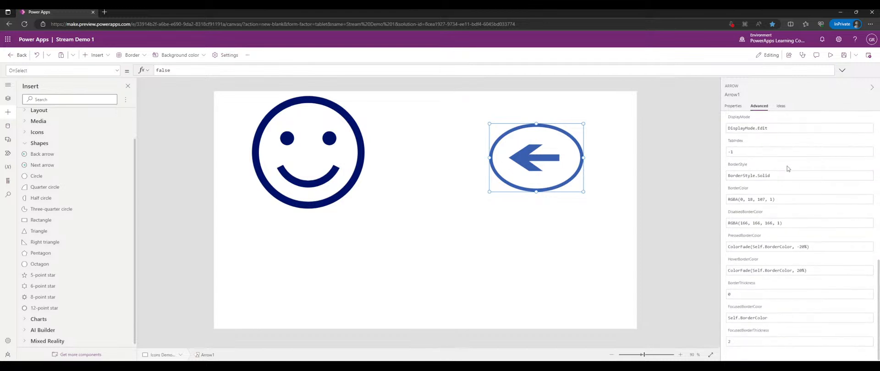
pyautogui.scroll(10, 787, 169)
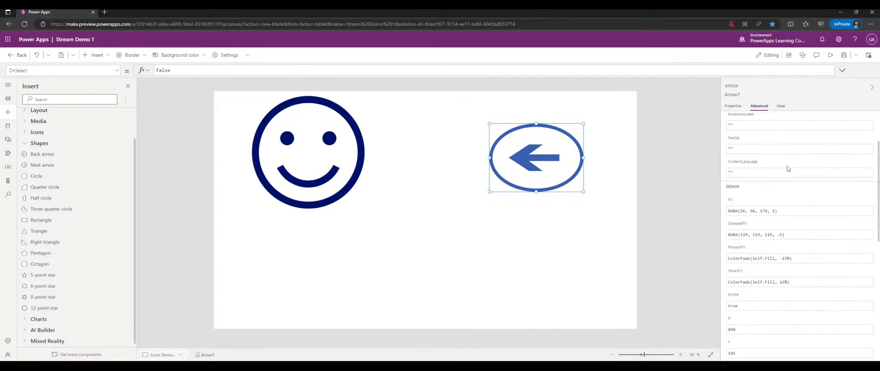
# - Look through Arrow1's property list in the property dropdown
pyautogui.click(117, 70)
pyautogui.scroll(-5, 93, 106)
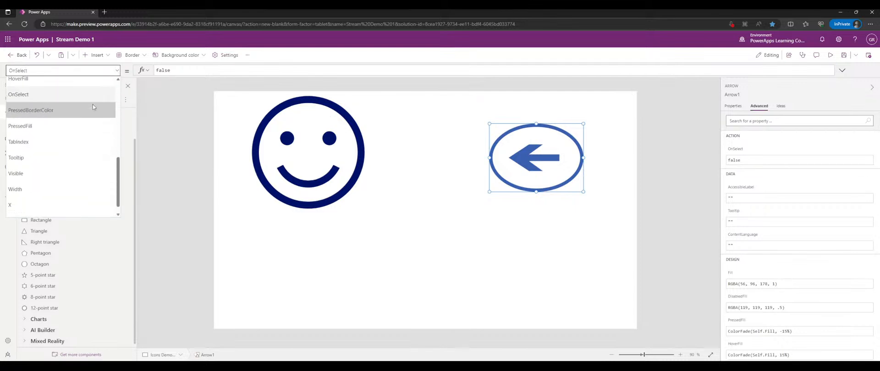
pyautogui.scroll(4, 93, 108)
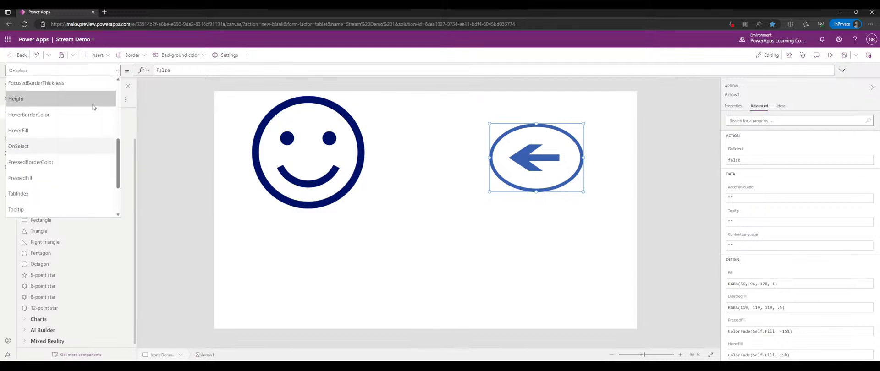
pyautogui.scroll(3, 86, 132)
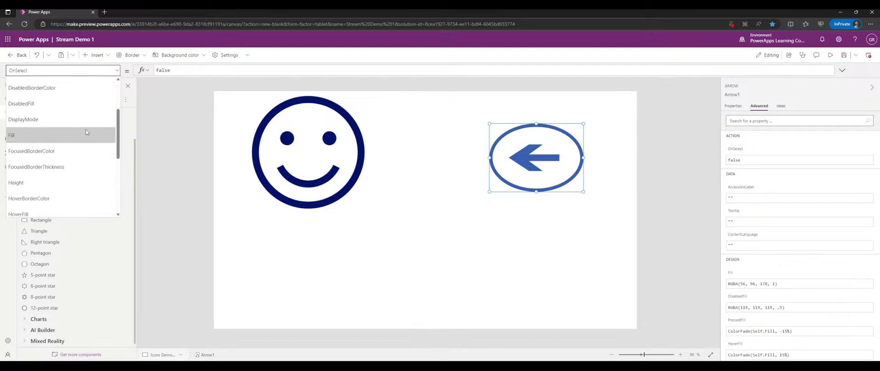
pyautogui.scroll(1, 87, 131)
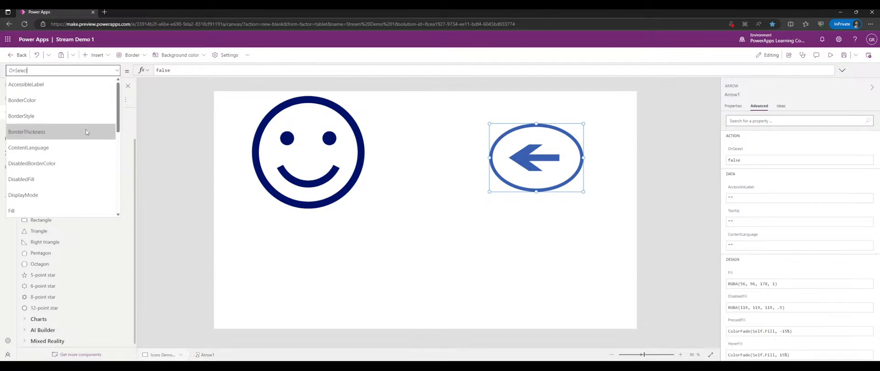
pyautogui.click(117, 71)
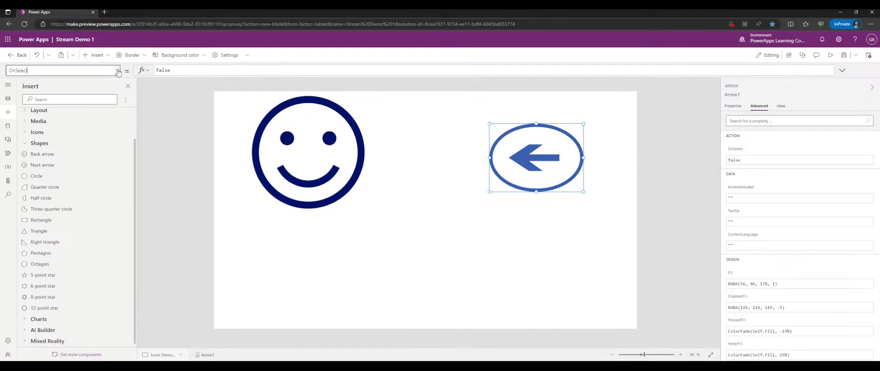
# - Enlarge the back arrow into a bigger circle, then add a next arrow near the bottom centre
pyautogui.moveTo(536, 189); pyautogui.dragTo(536, 234)
pyautogui.moveTo(498, 202); pyautogui.dragTo(417, 169)
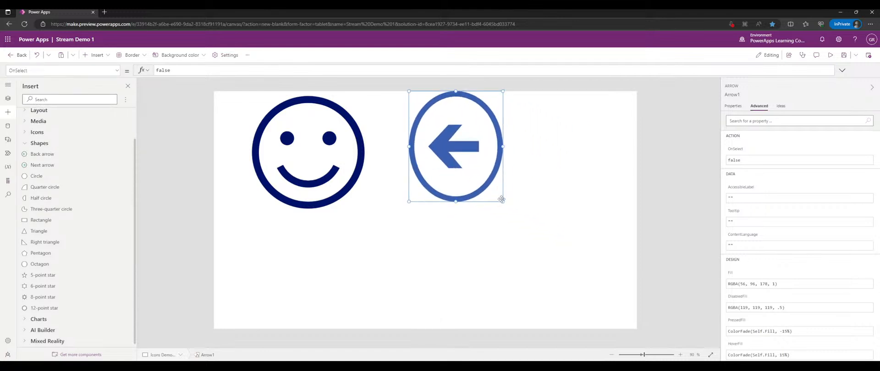
pyautogui.moveTo(502, 201); pyautogui.dragTo(554, 225)
pyautogui.moveTo(495, 183); pyautogui.dragTo(534, 204)
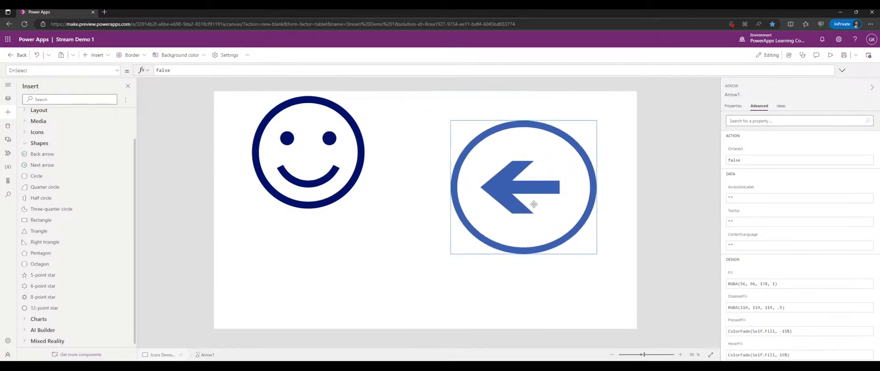
pyautogui.click(59, 164)
pyautogui.moveTo(233, 111); pyautogui.dragTo(451, 309)
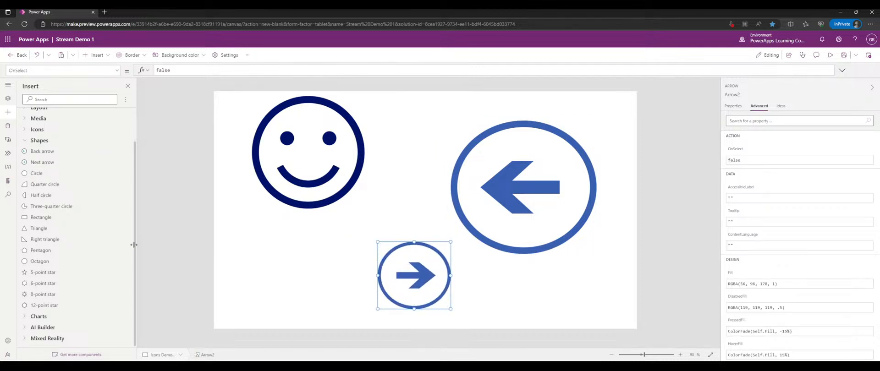
# - Insert a triangle at the lower-left and review its Properties and Advanced tabs
pyautogui.click(64, 228)
pyautogui.moveTo(243, 124); pyautogui.dragTo(339, 311)
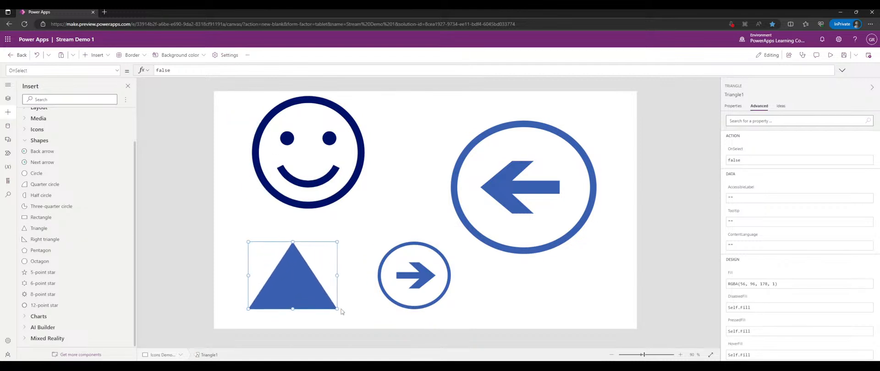
pyautogui.click(732, 106)
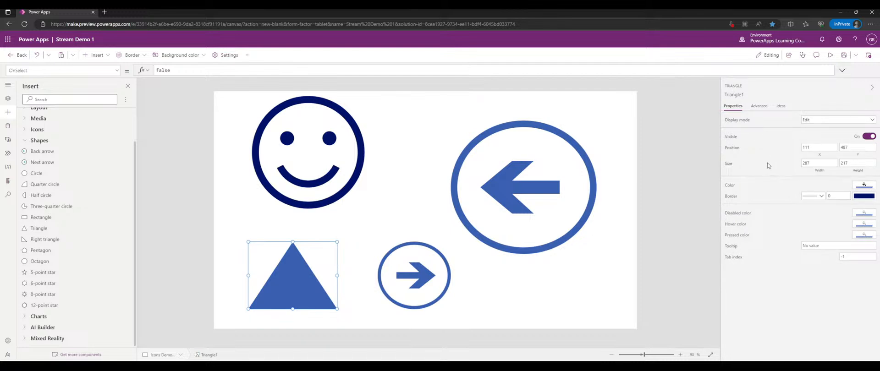
pyautogui.click(759, 106)
pyautogui.scroll(-5, 763, 161)
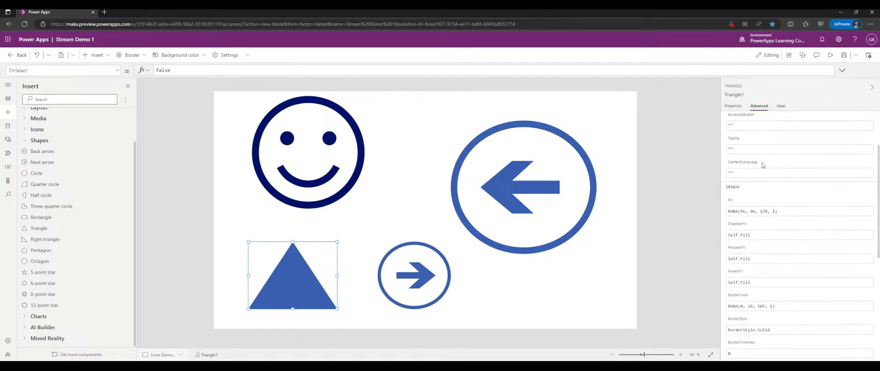
pyautogui.scroll(-5, 764, 162)
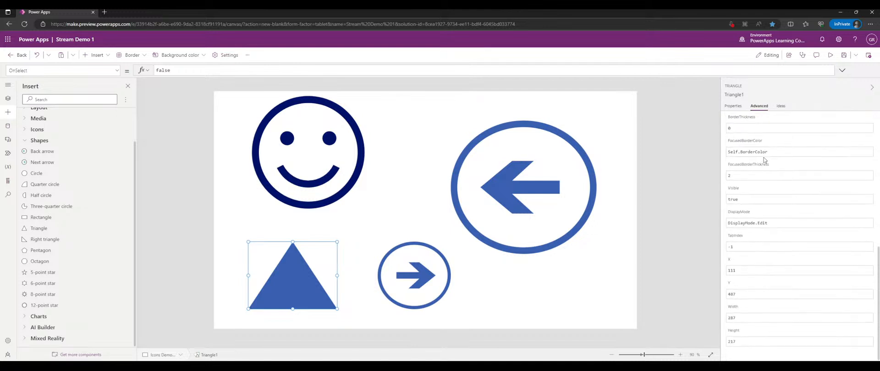
pyautogui.scroll(10, 764, 160)
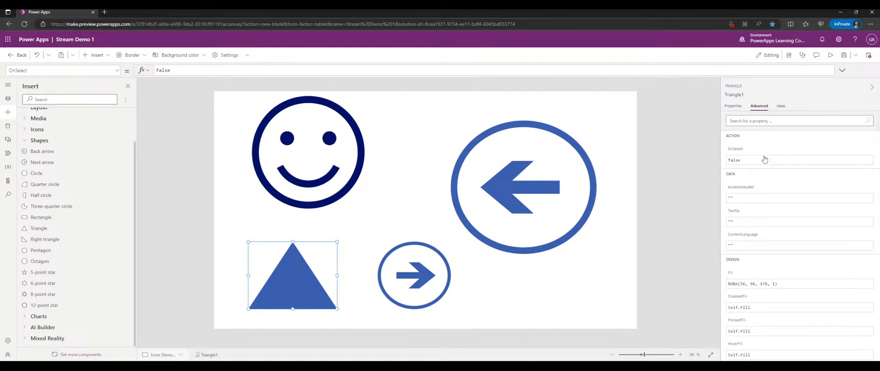
pyautogui.scroll(-1, 764, 159)
# - Select the next arrow, then the smiley icon, and view the smiley's properties
pyautogui.click(440, 282)
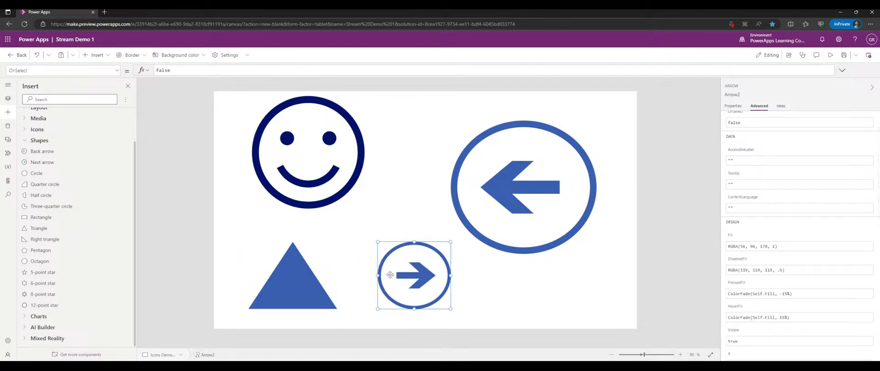
pyautogui.click(358, 270)
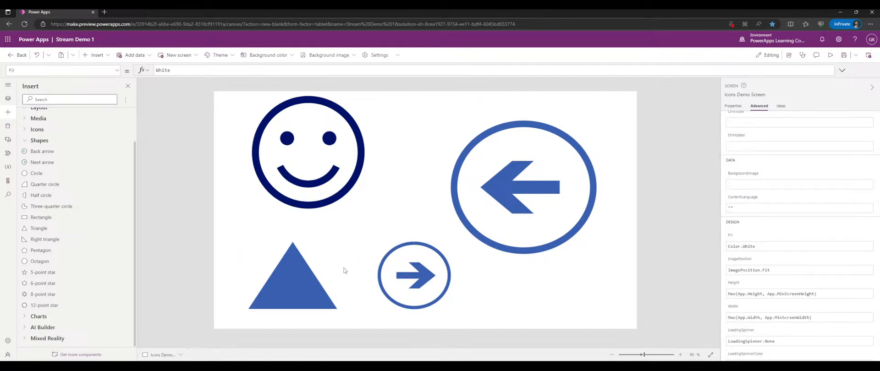
pyautogui.click(310, 188)
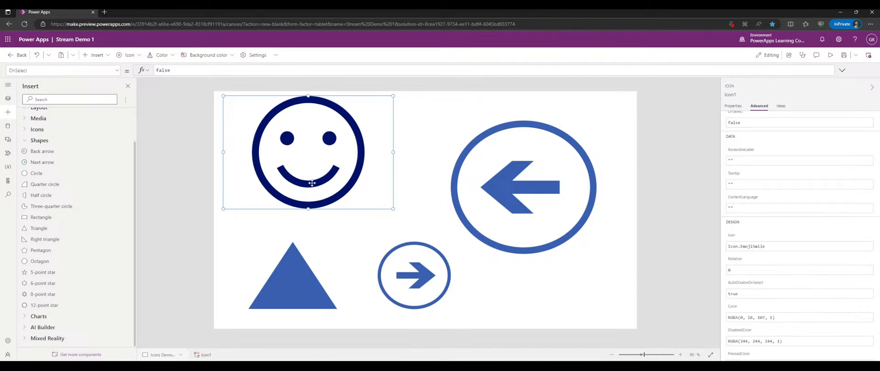
pyautogui.click(26, 130)
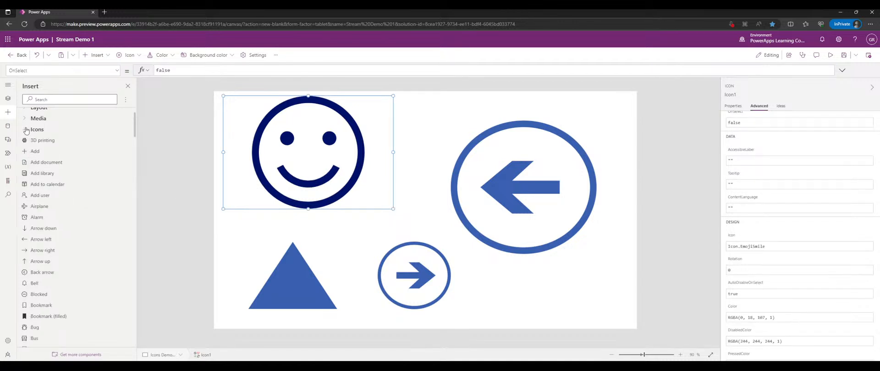
pyautogui.click(26, 130)
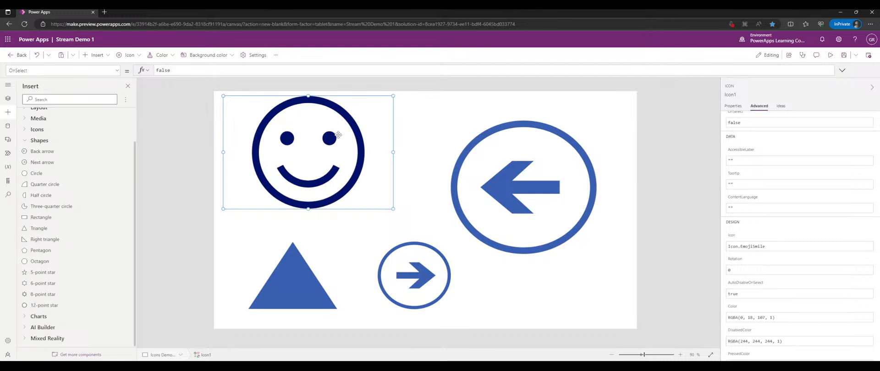
pyautogui.click(733, 106)
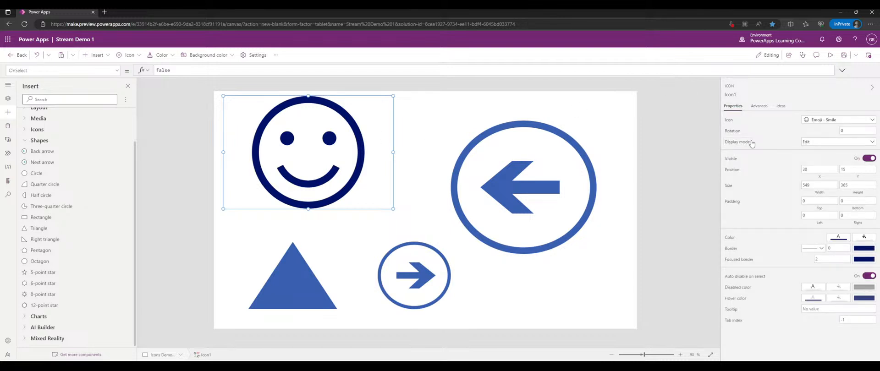
# - Change the smiley icon to the Edit pencil and leave the arrow circle's display mode as Edit
pyautogui.click(813, 121)
pyautogui.click(792, 191)
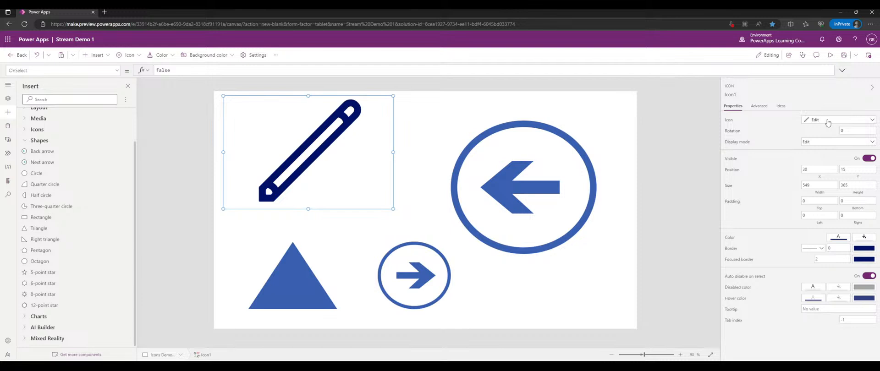
pyautogui.click(569, 178)
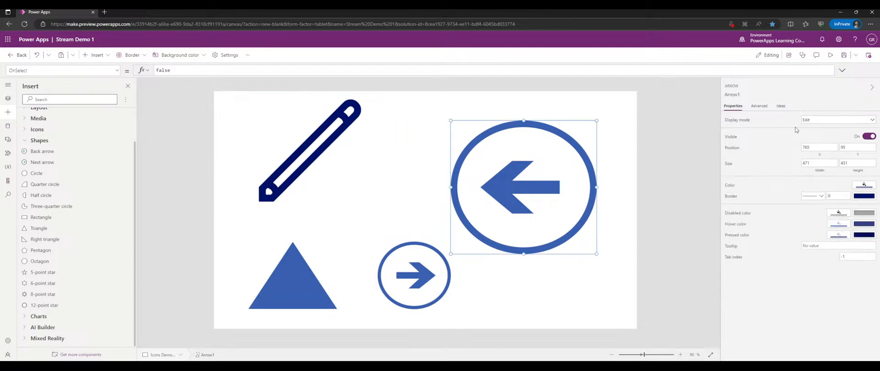
pyautogui.click(826, 121)
pyautogui.click(826, 123)
# - Insert a resized 12-point star next to the pencil, with a smaller pentagon above it
pyautogui.click(68, 306)
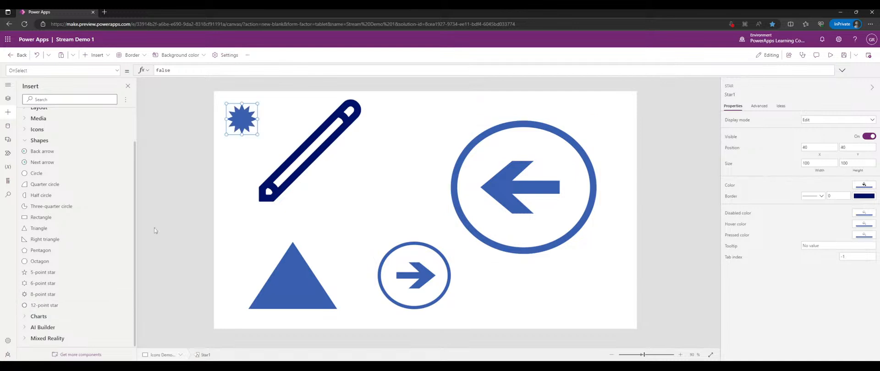
pyautogui.moveTo(260, 137); pyautogui.dragTo(292, 182)
pyautogui.moveTo(285, 148); pyautogui.dragTo(395, 192)
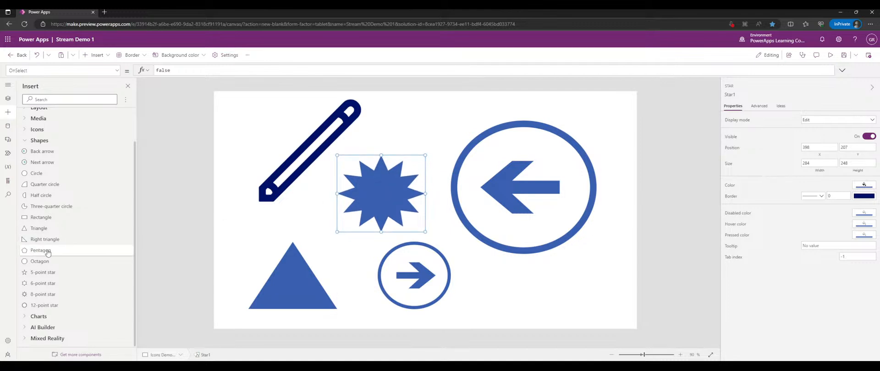
pyautogui.click(44, 250)
pyautogui.moveTo(256, 132); pyautogui.dragTo(280, 155)
pyautogui.moveTo(247, 114); pyautogui.dragTo(426, 143)
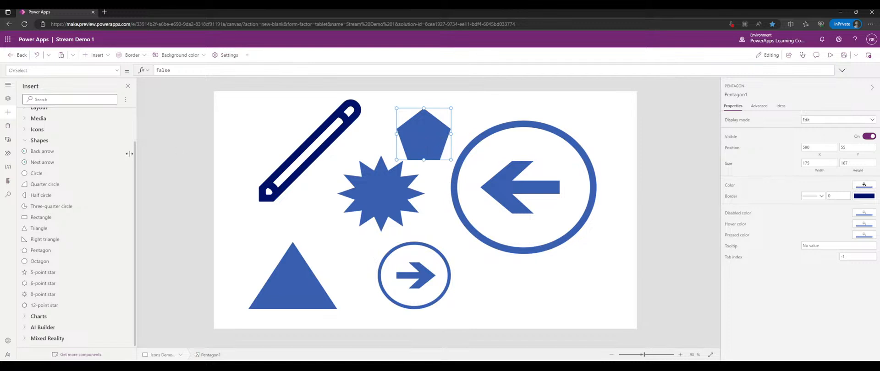
# - Move the large arrow circle over the pencil and the small arrow circle over the triangle
pyautogui.click(46, 141)
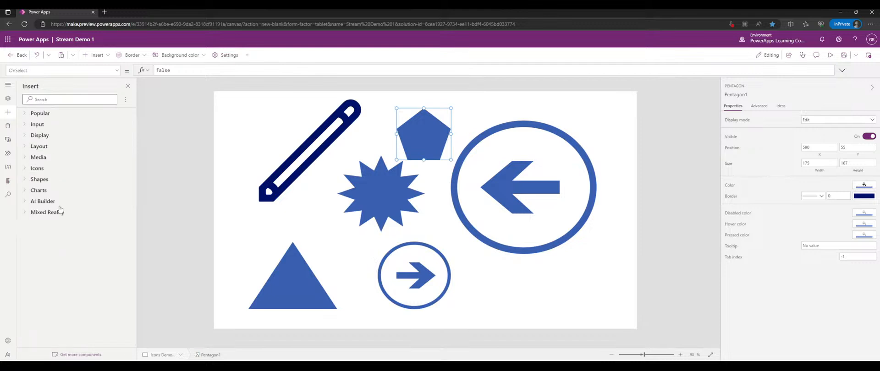
pyautogui.click(52, 194)
pyautogui.moveTo(498, 170)
pyautogui.mouseDown()
pyautogui.moveTo(493, 176)
pyautogui.moveTo(263, 148)
pyautogui.mouseUp()
pyautogui.moveTo(415, 275); pyautogui.dragTo(250, 264)
pyautogui.click(379, 206)
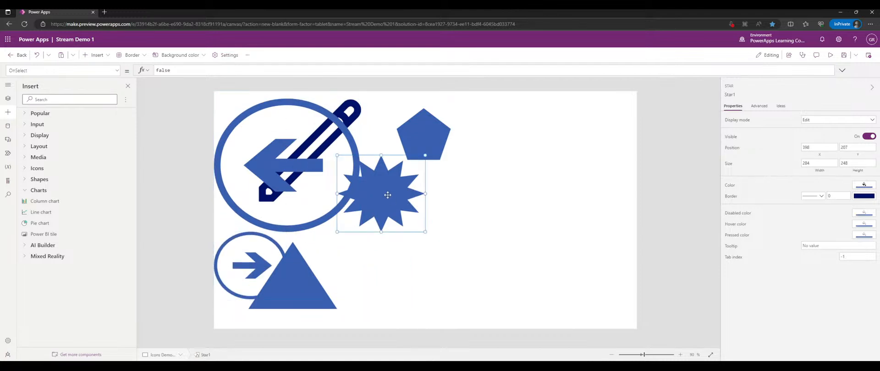
# - Delete the star, pentagon, both arrow circles, the pencil and the triangle to empty the screen
pyautogui.press('Delete')
pyautogui.click(415, 146)
pyautogui.press('Delete')
pyautogui.click(308, 165)
pyautogui.press('Delete')
pyautogui.click(298, 170)
pyautogui.press('Delete')
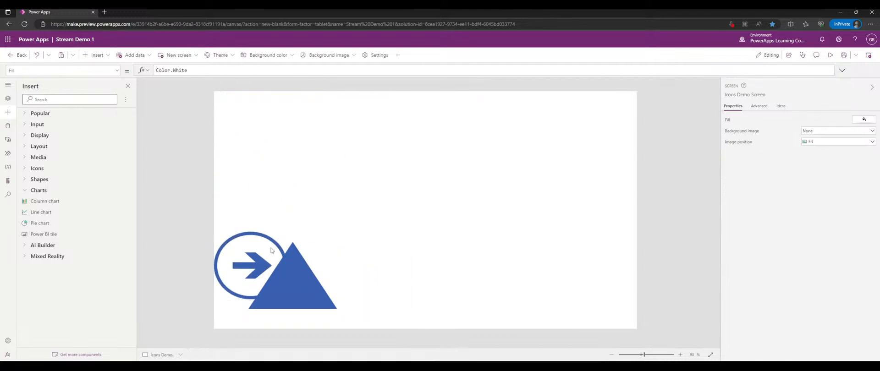
pyautogui.click(295, 275)
pyautogui.press('Delete')
pyautogui.click(239, 261)
pyautogui.press('Delete')
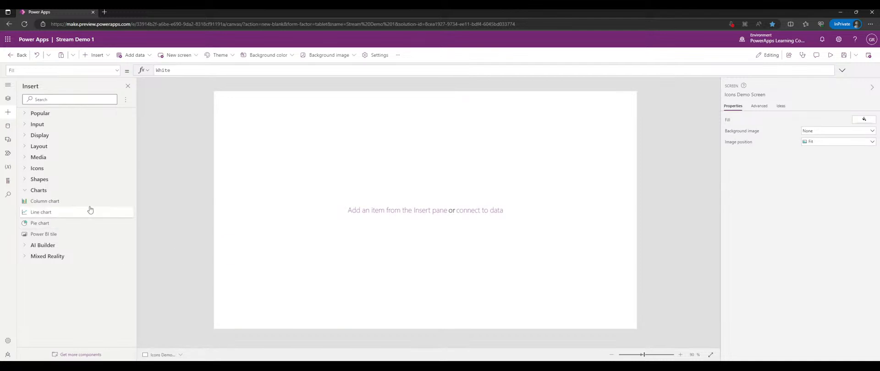
# - Add a column chart and nudge it slightly right and down
pyautogui.click(91, 202)
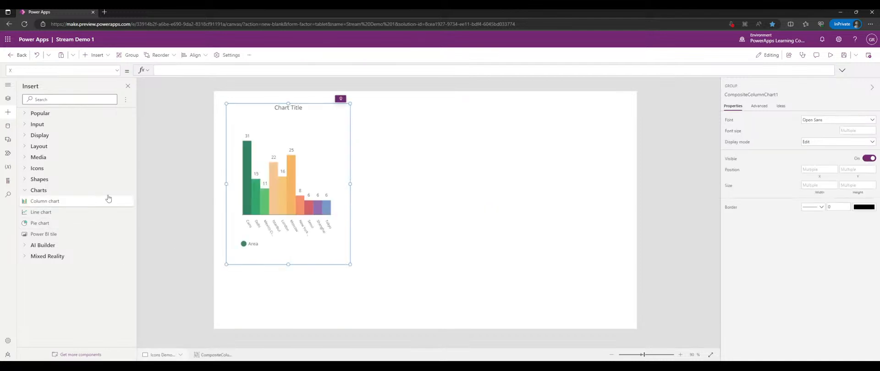
pyautogui.click(284, 169)
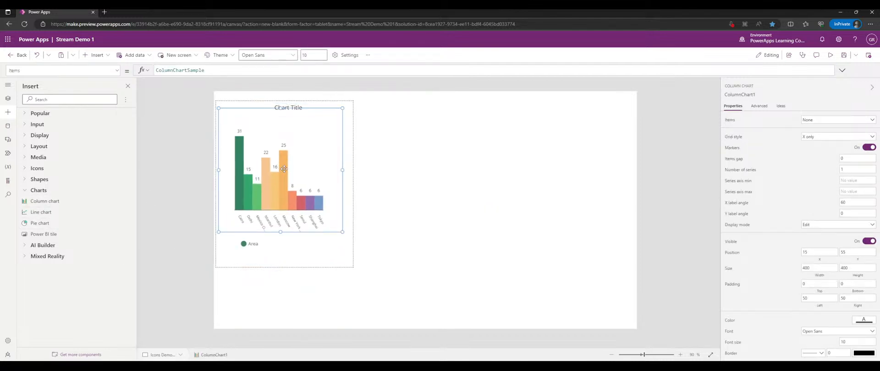
pyautogui.moveTo(284, 169); pyautogui.dragTo(292, 173)
pyautogui.click(306, 105)
pyautogui.click(351, 196)
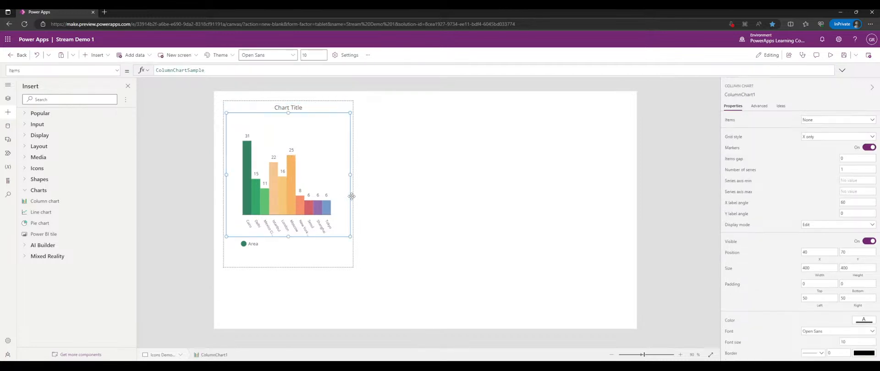
pyautogui.click(320, 252)
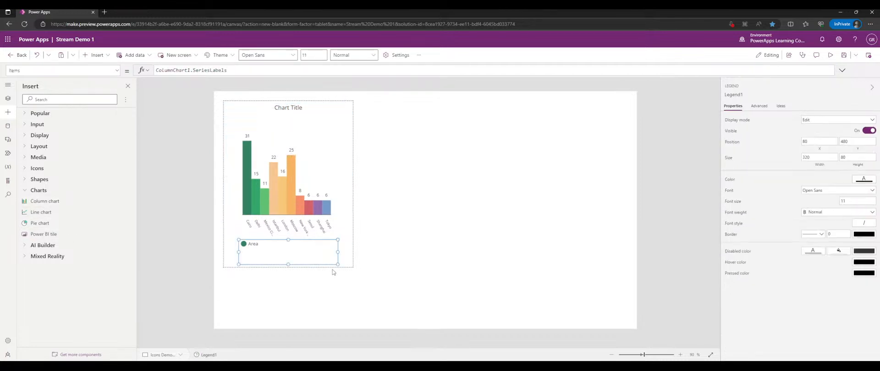
pyautogui.click(344, 270)
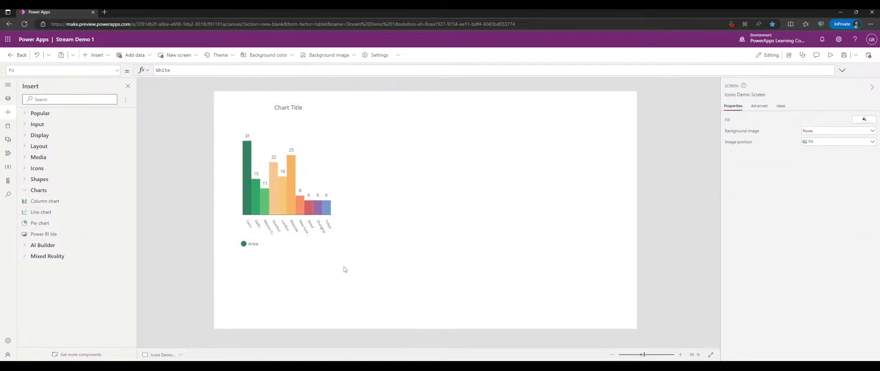
# - Add a line chart and a pie chart in a row to its right, plus a Power BI tile
pyautogui.click(62, 212)
pyautogui.moveTo(328, 109); pyautogui.dragTo(452, 99)
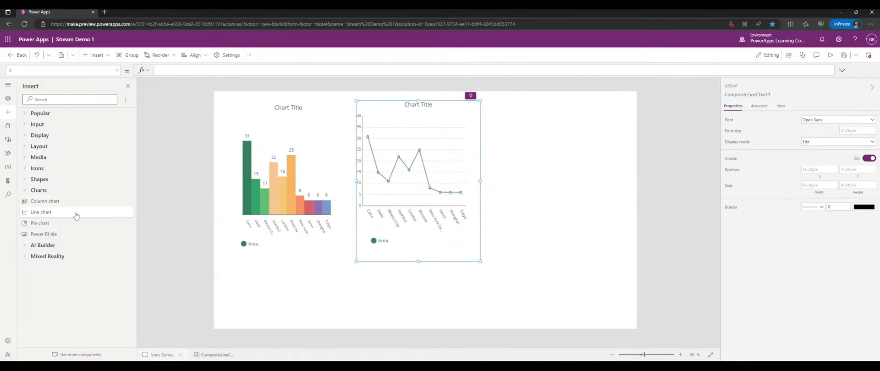
pyautogui.click(68, 227)
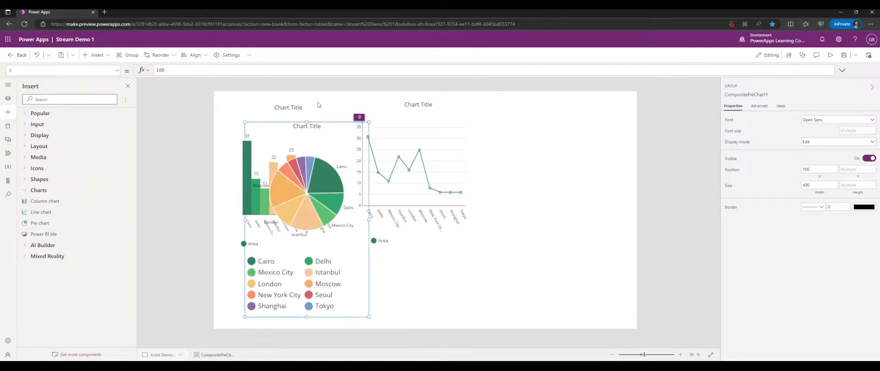
pyautogui.moveTo(318, 120); pyautogui.dragTo(539, 89)
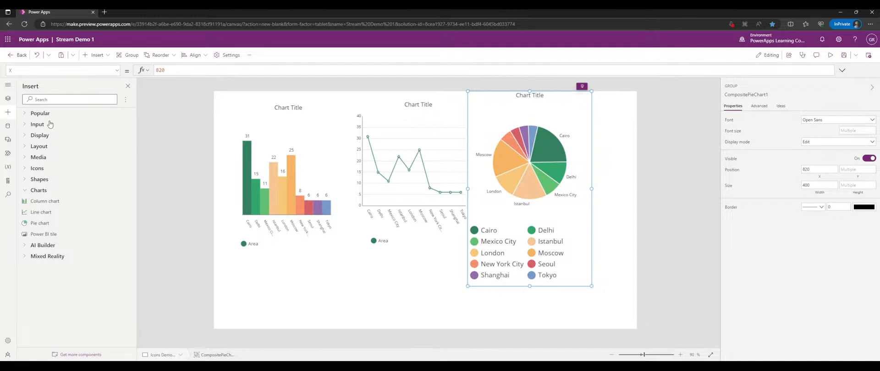
pyautogui.click(71, 235)
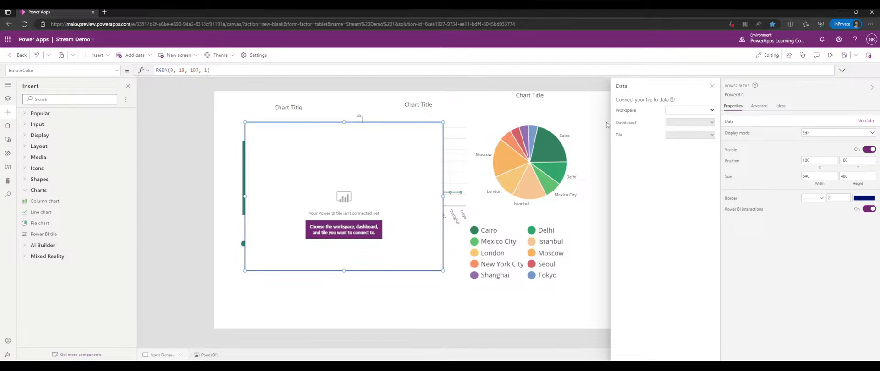
# - Close the tile's data connection pane and delete the unconnected Power BI tile
pyautogui.click(710, 87)
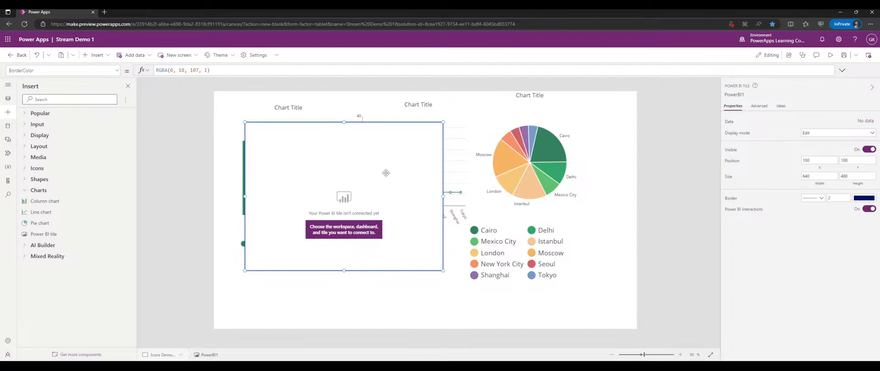
pyautogui.moveTo(391, 164); pyautogui.dragTo(403, 166)
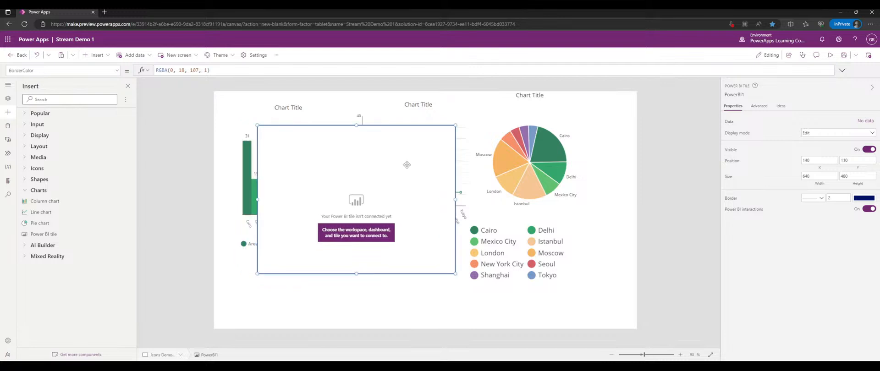
pyautogui.press('Delete')
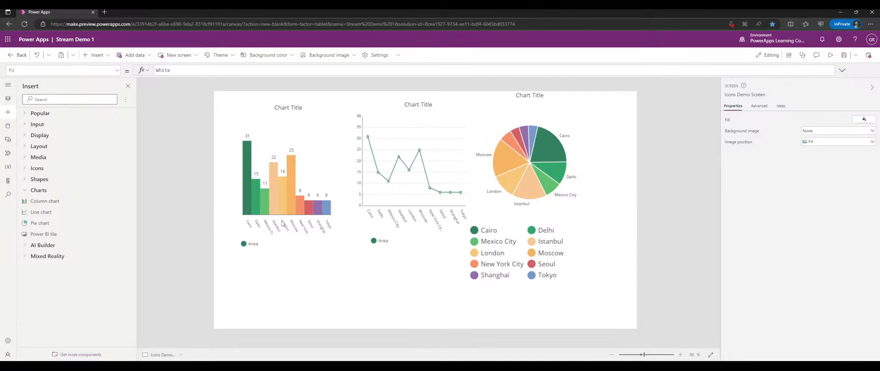
# - Collapse the Icons Demo Screen in the screen list and switch to the Controls Demo Screen
pyautogui.click(452, 218)
pyautogui.click(534, 213)
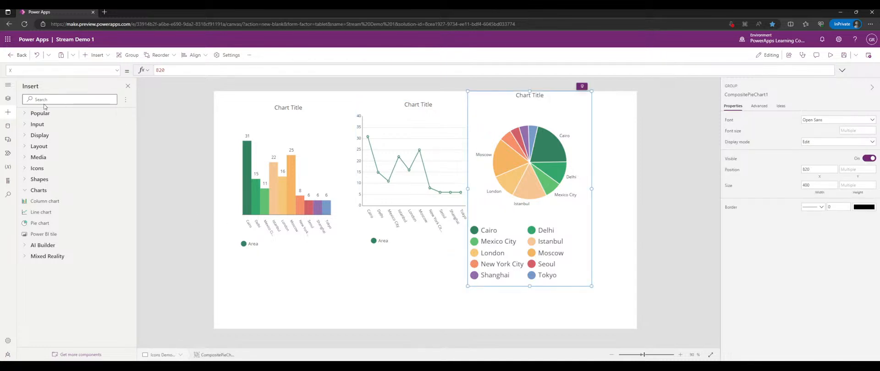
pyautogui.click(8, 98)
pyautogui.click(20, 165)
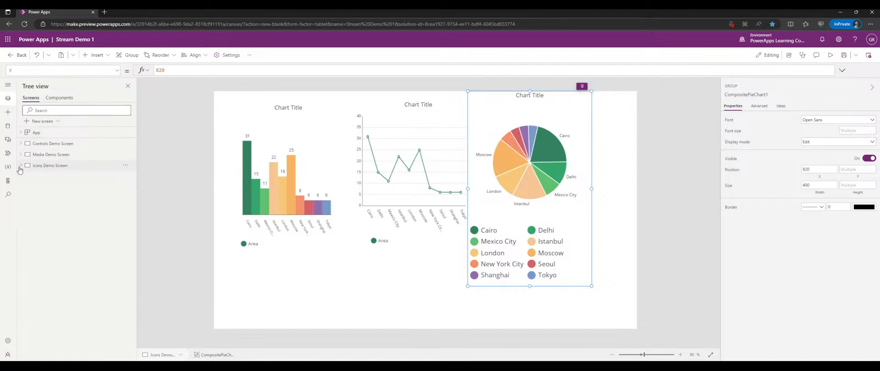
pyautogui.click(60, 156)
pyautogui.click(68, 143)
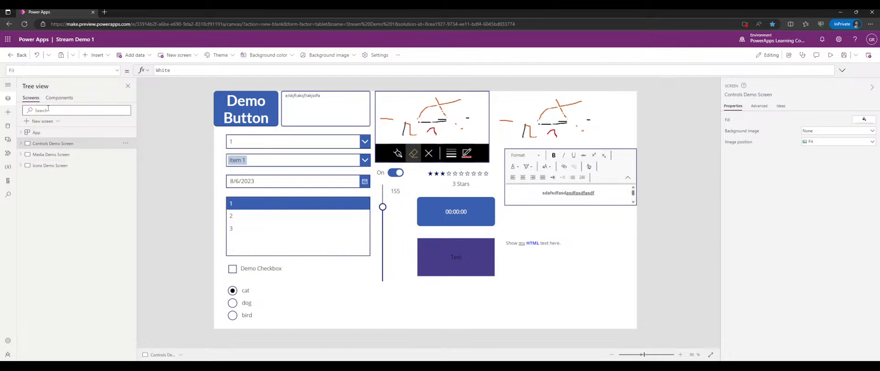
# - Browse the ready-made template screens offered under New screen
pyautogui.click(8, 126)
pyautogui.click(8, 98)
pyautogui.click(46, 121)
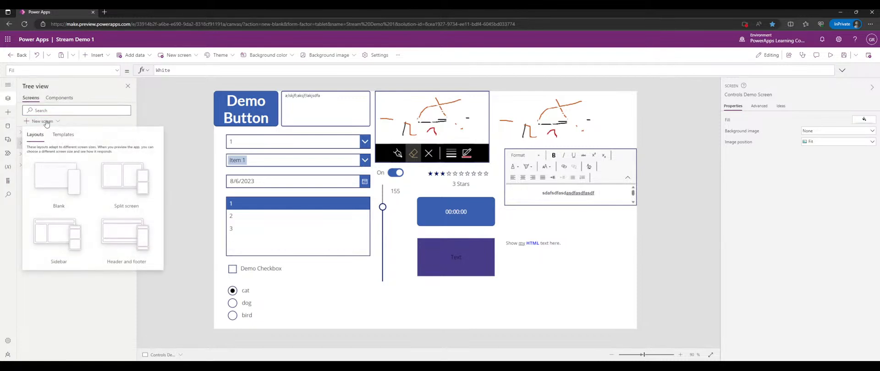
pyautogui.click(63, 134)
pyautogui.scroll(-3, 84, 218)
pyautogui.scroll(-1, 84, 218)
# - Add a People template screen, preview it, and add then remove a searched user
pyautogui.click(60, 166)
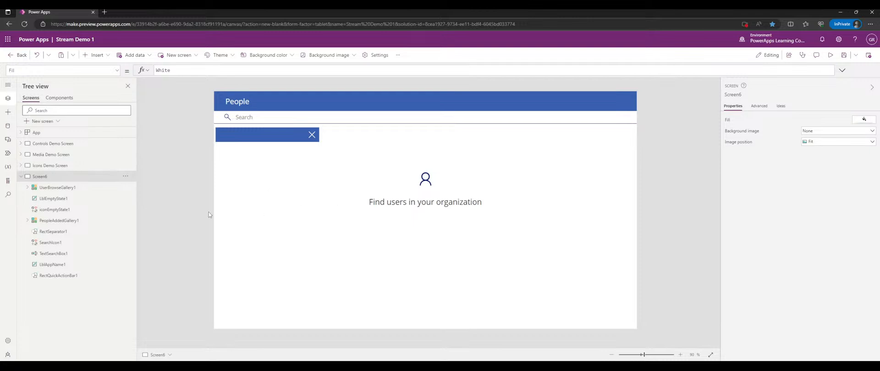
pyautogui.click(831, 56)
pyautogui.click(312, 84)
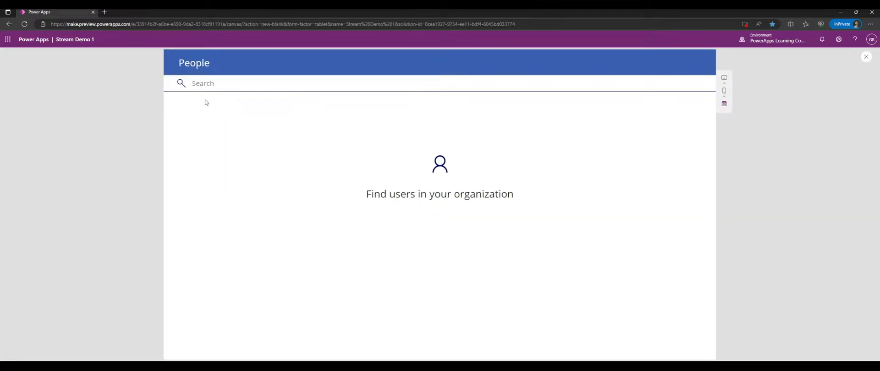
pyautogui.click(205, 85)
pyautogui.write('glen')
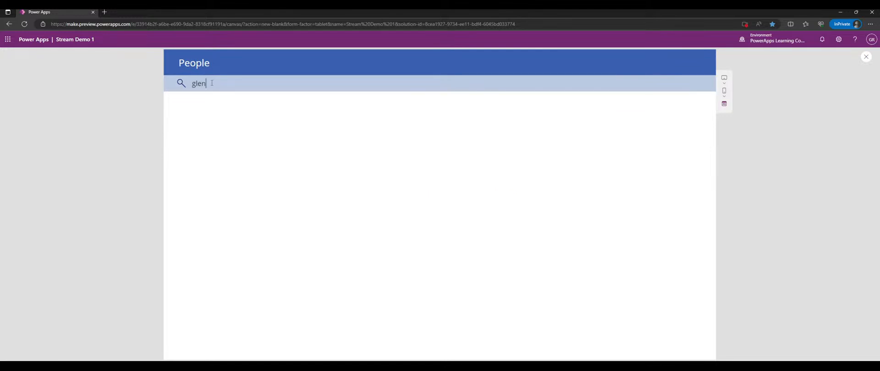
pyautogui.click(207, 98)
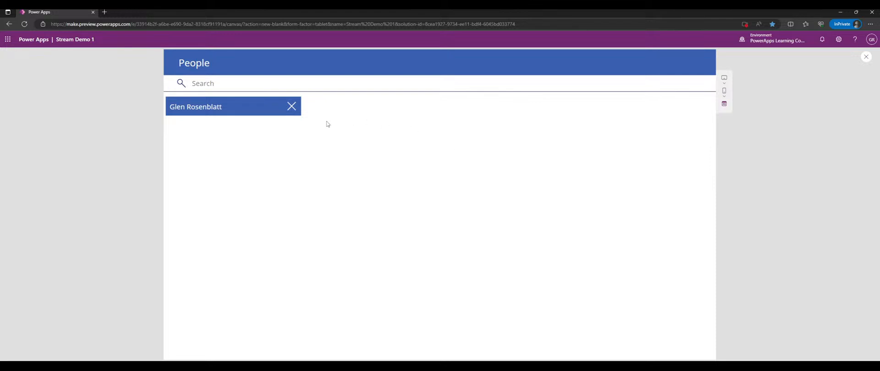
pyautogui.click(295, 107)
# - Search for another user and add the matching person to the chosen list
pyautogui.click(277, 85)
pyautogui.write('matt')
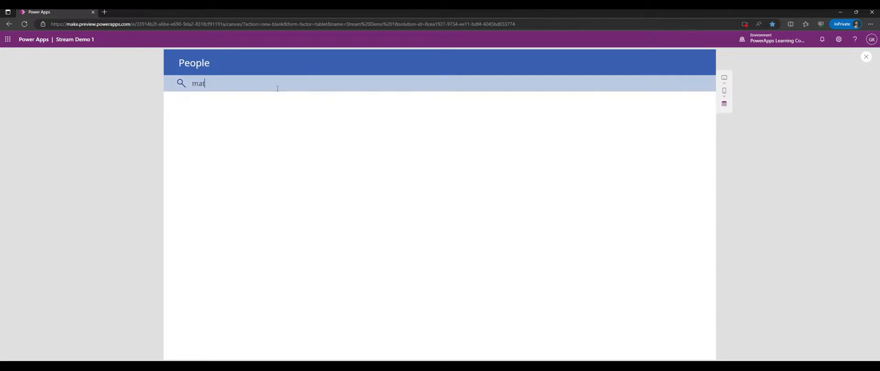
pyautogui.press('BackSpace')
pyautogui.press('BackSpace')
pyautogui.press('BackSpace')
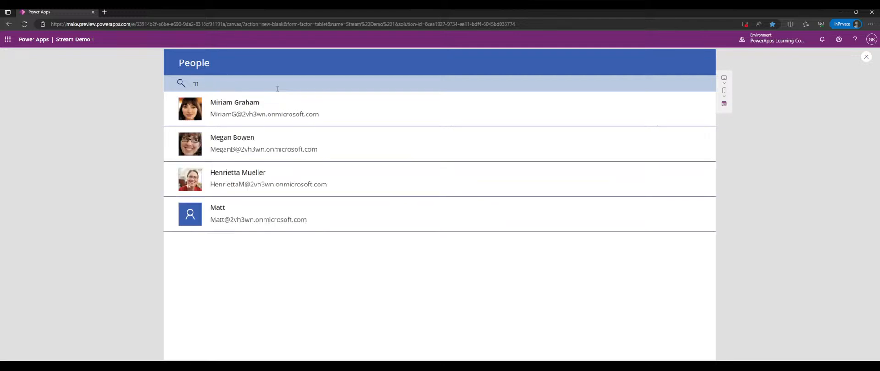
pyautogui.click(319, 175)
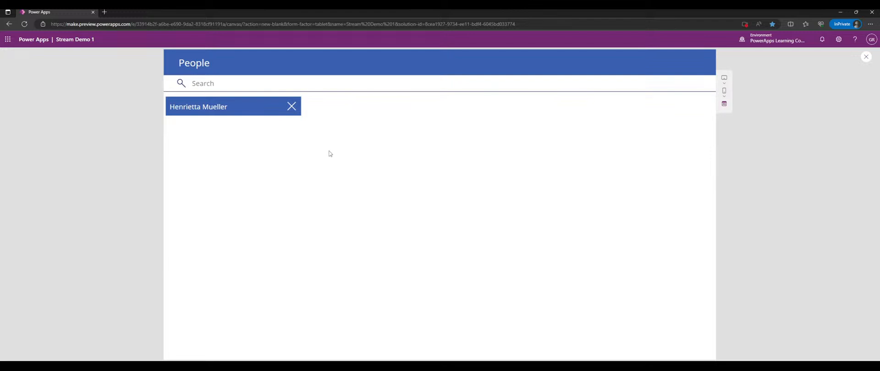
pyautogui.click(279, 82)
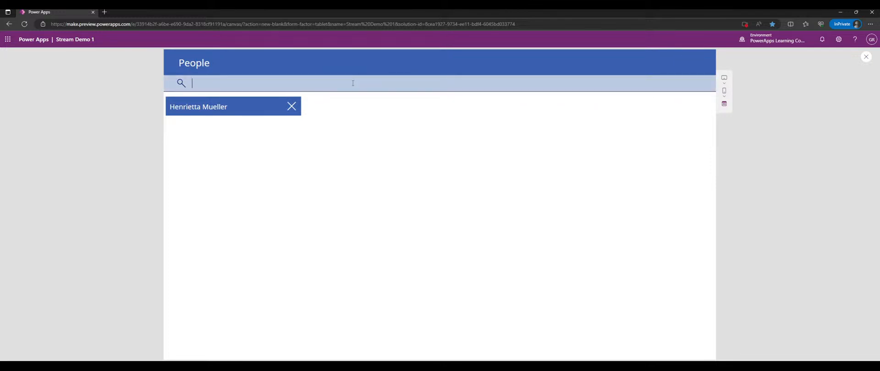
pyautogui.write('matt')
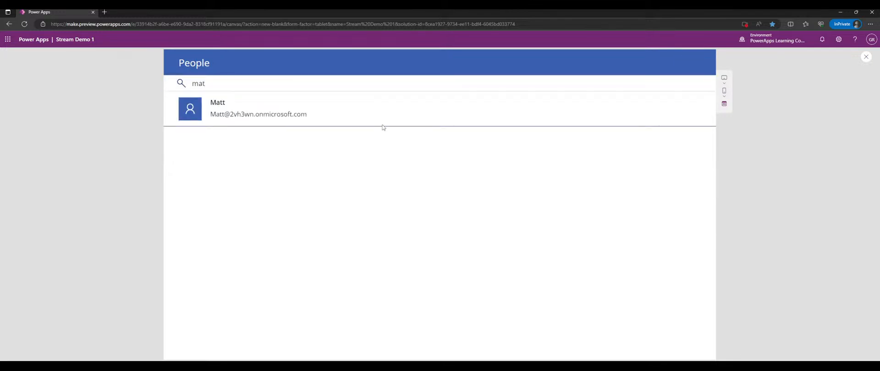
pyautogui.click(367, 113)
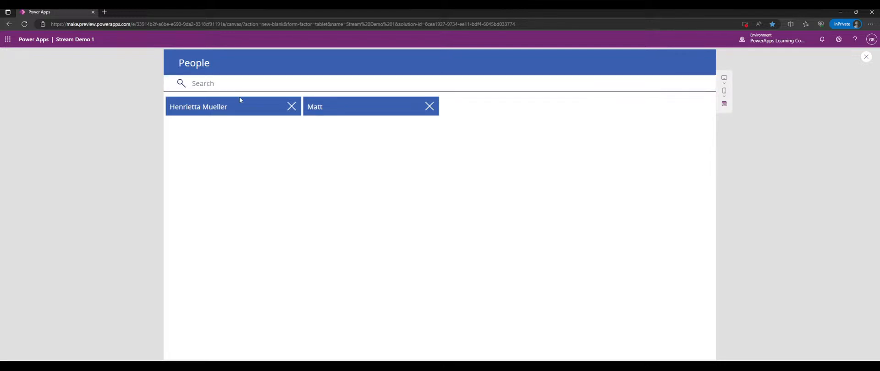
pyautogui.click(360, 112)
# - Close preview and inspect the Office365Users search call in UserBrowseGallery1's Items formula
pyautogui.click(866, 56)
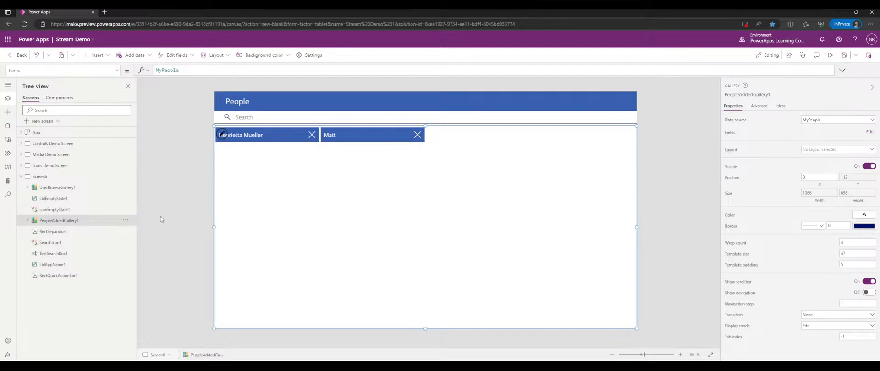
pyautogui.click(25, 188)
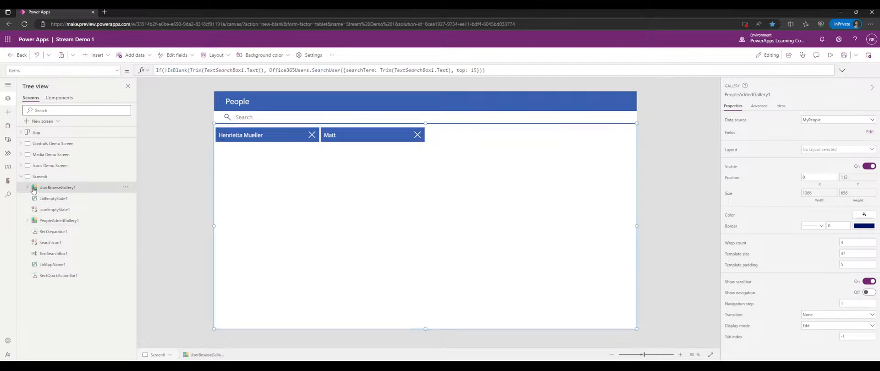
pyautogui.click(25, 189)
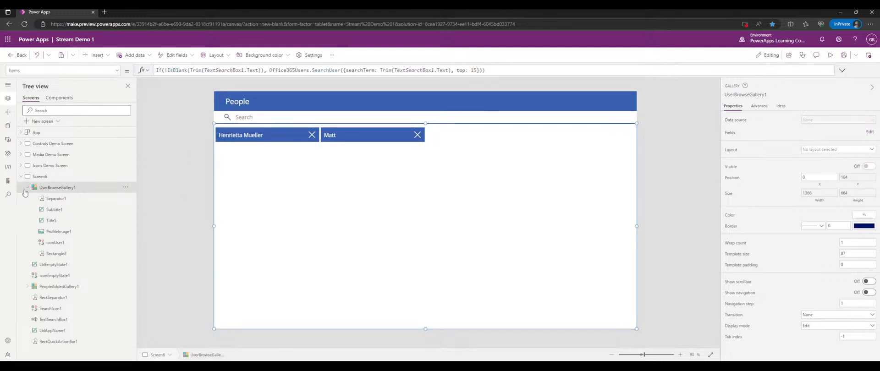
pyautogui.click(27, 189)
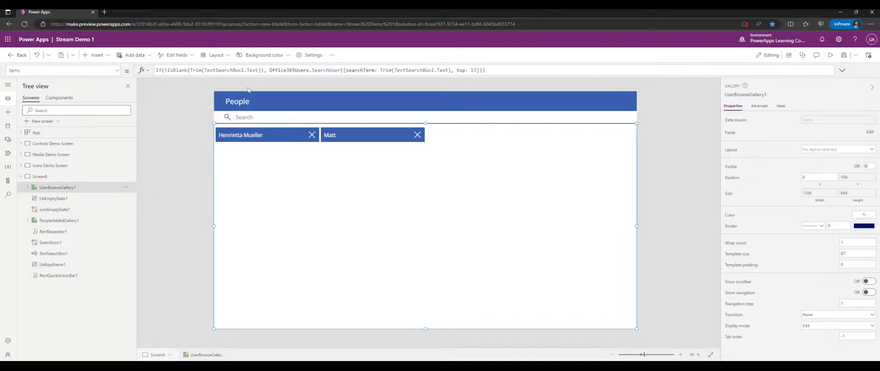
pyautogui.click(335, 70)
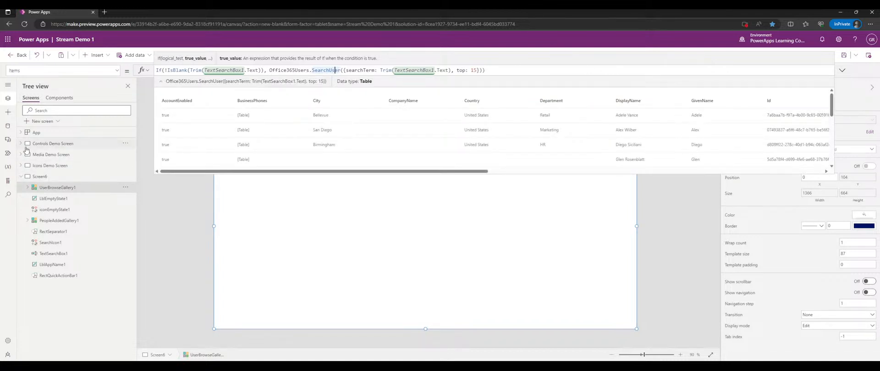
pyautogui.moveTo(269, 70); pyautogui.dragTo(332, 70)
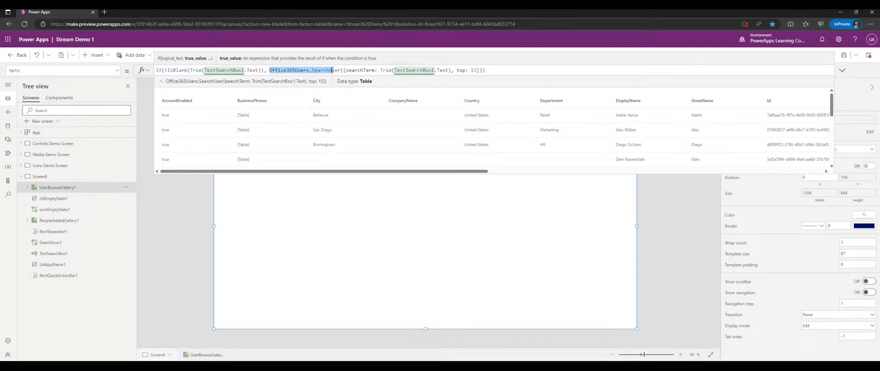
pyautogui.moveTo(332, 70); pyautogui.dragTo(516, 77)
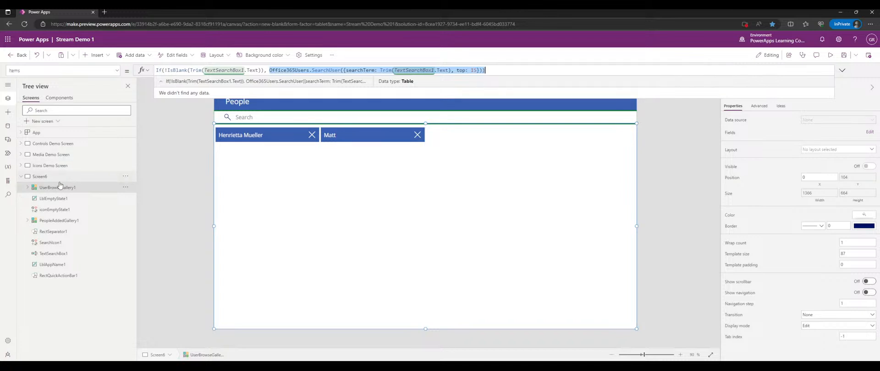
# - Display UserBrowseGallery1's Visible formula from the property list
pyautogui.click(26, 188)
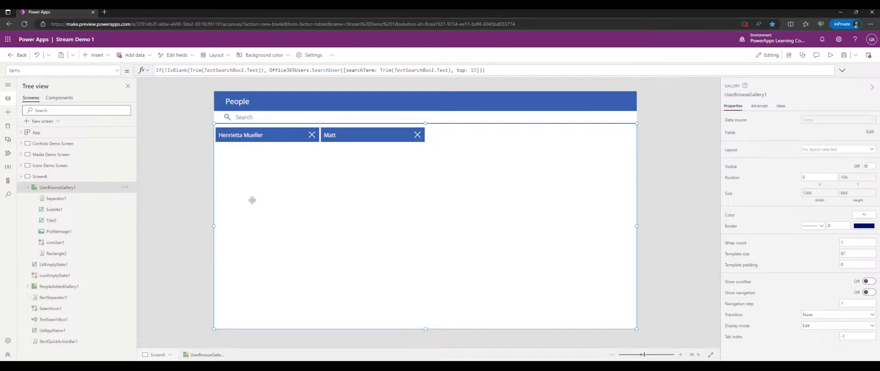
pyautogui.click(27, 188)
pyautogui.click(104, 71)
pyautogui.scroll(-10, 62, 165)
pyautogui.click(70, 149)
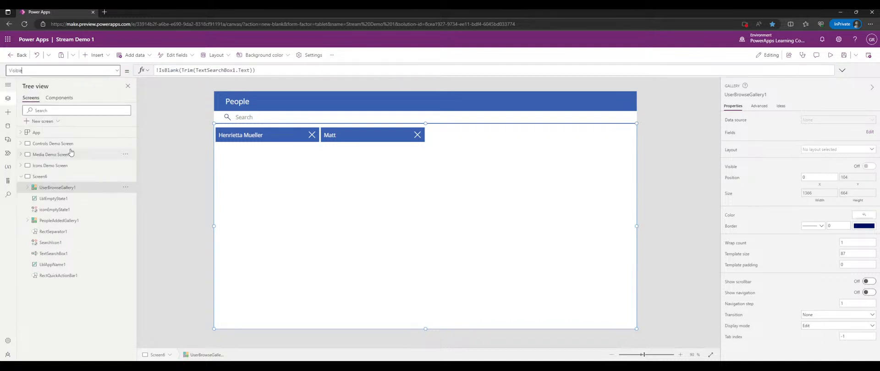
pyautogui.click(28, 187)
pyautogui.click(27, 188)
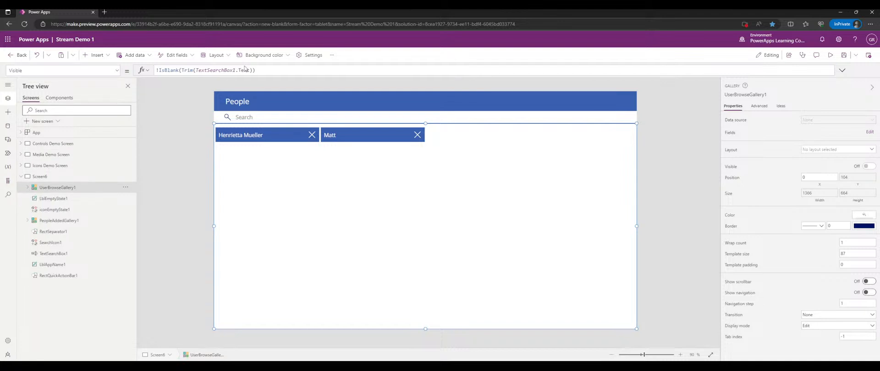
# - Prefix the Visible formula with 'true//' as a test, restore it, and select Screen6
pyautogui.click(171, 71)
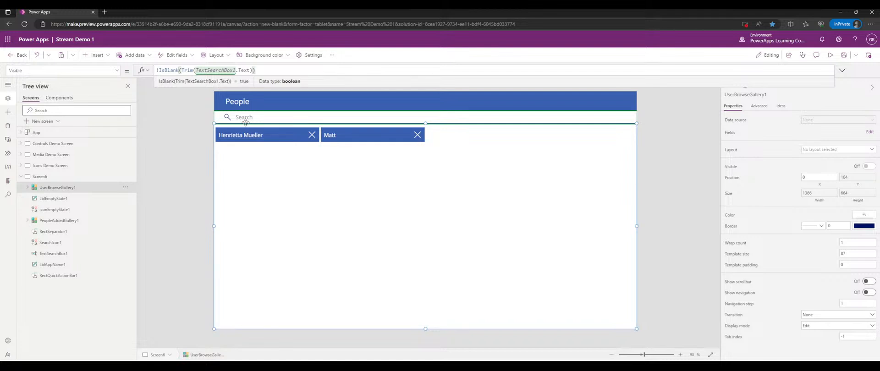
pyautogui.click(26, 188)
pyautogui.click(26, 188)
pyautogui.click(274, 72)
pyautogui.press('Home')
pyautogui.write('true')
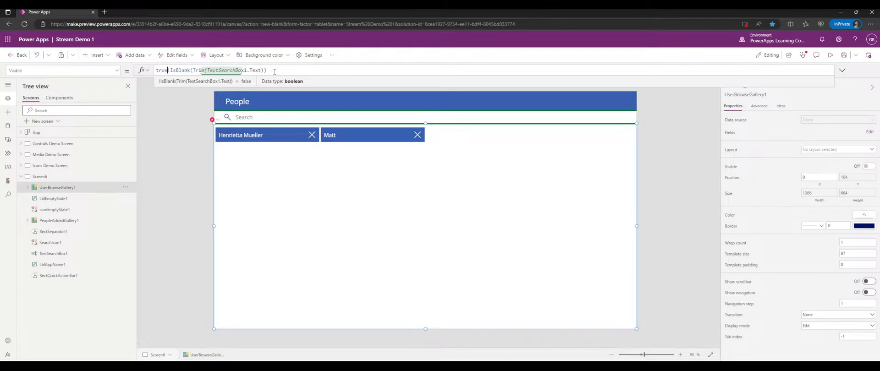
pyautogui.write('//')
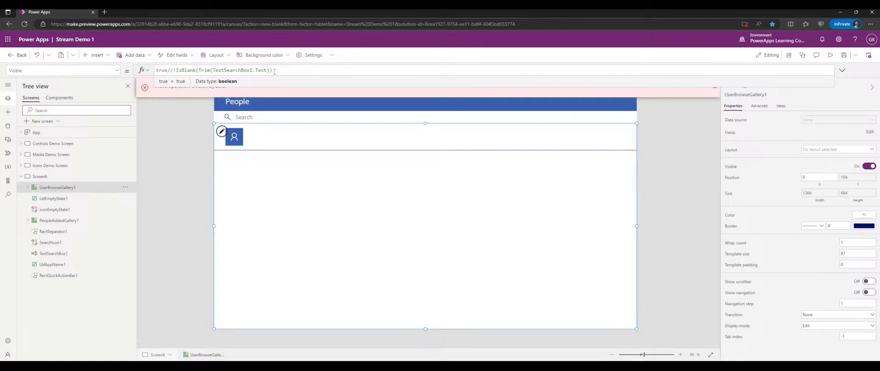
pyautogui.press('BackSpace')
pyautogui.press('BackSpace')
pyautogui.press('BackSpace')
pyautogui.press('BackSpace')
pyautogui.press('BackSpace')
pyautogui.press('BackSpace')
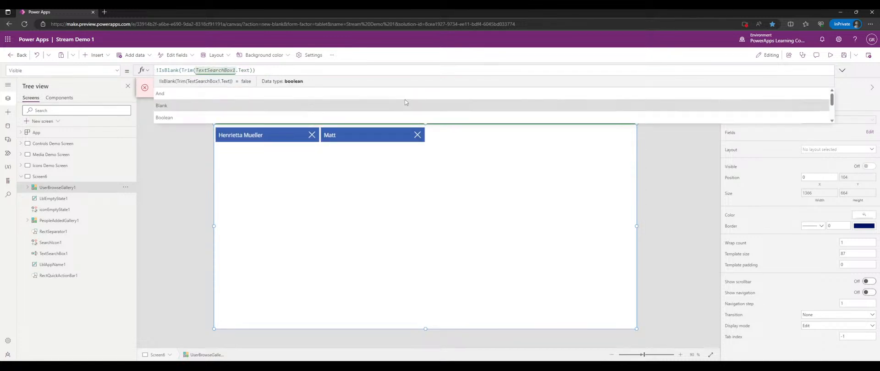
pyautogui.click(668, 159)
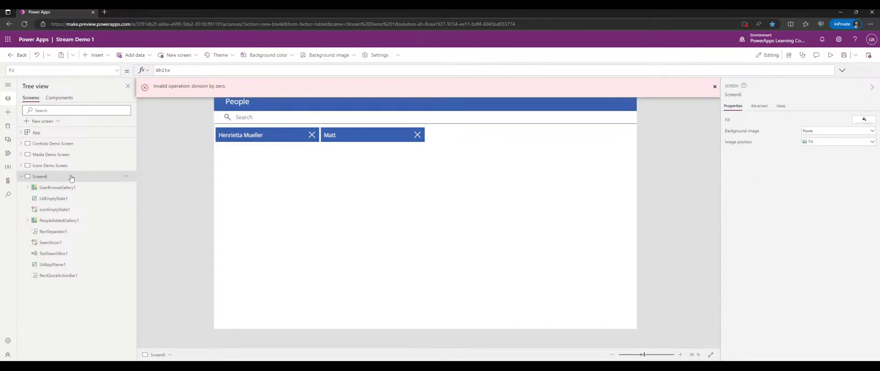
# - Delete Screen6, then add Screen7 from the Calendar screen template
pyautogui.click(125, 176)
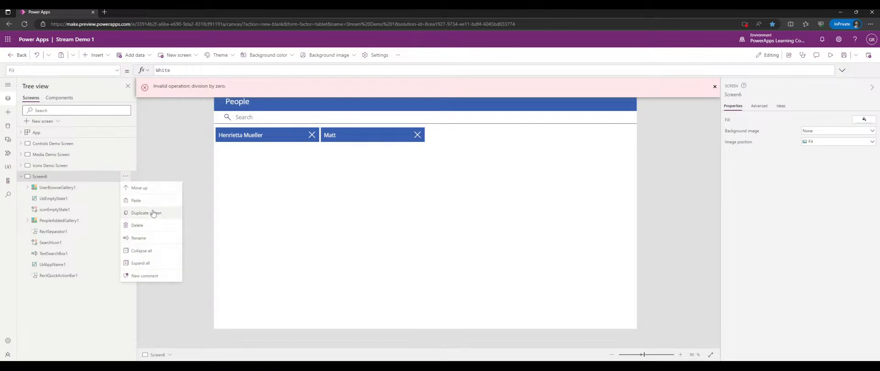
pyautogui.click(137, 225)
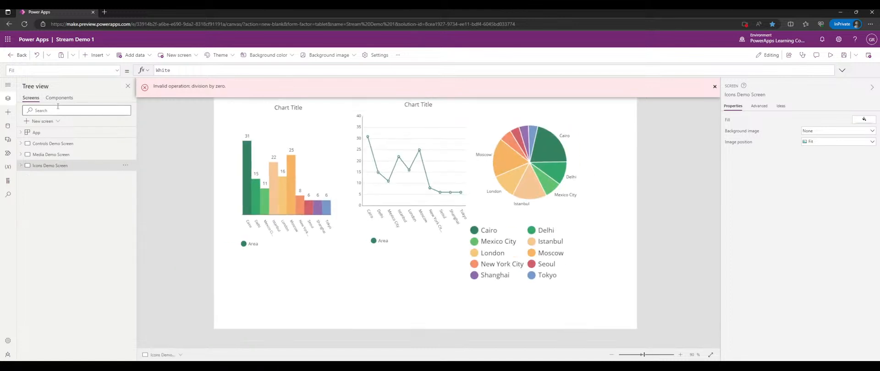
pyautogui.click(41, 121)
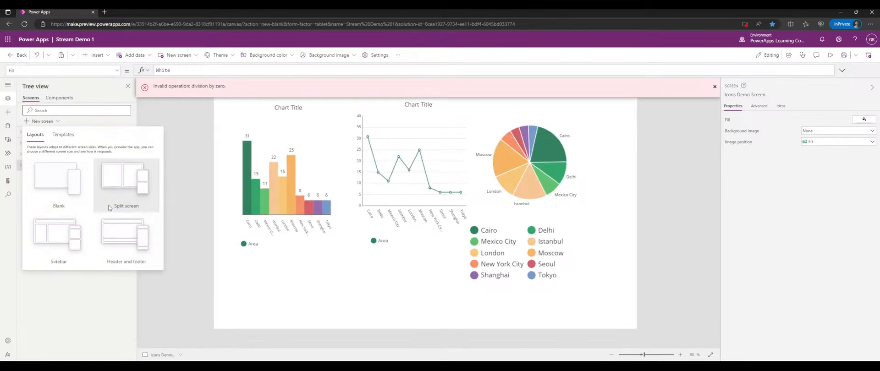
pyautogui.click(63, 135)
pyautogui.scroll(-3, 86, 196)
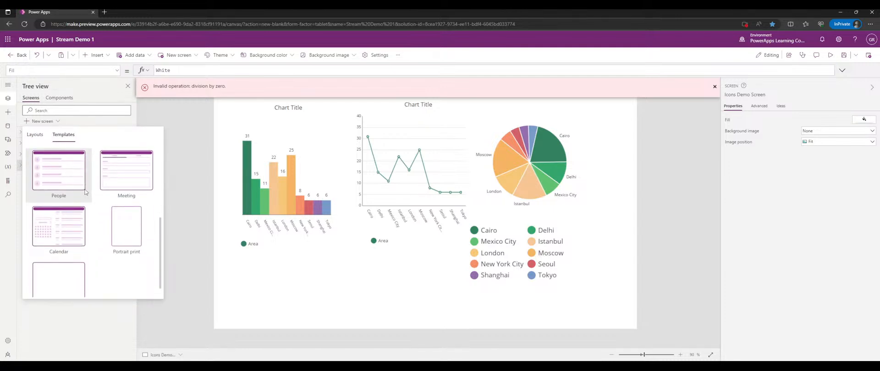
pyautogui.scroll(-1, 72, 225)
pyautogui.click(72, 212)
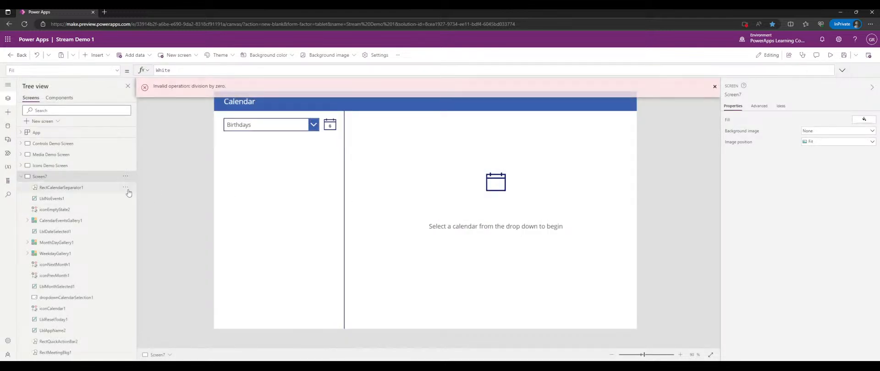
# - In preview, switch between the Calendar and United States holidays calendars, ending on Calendar
pyautogui.click(829, 55)
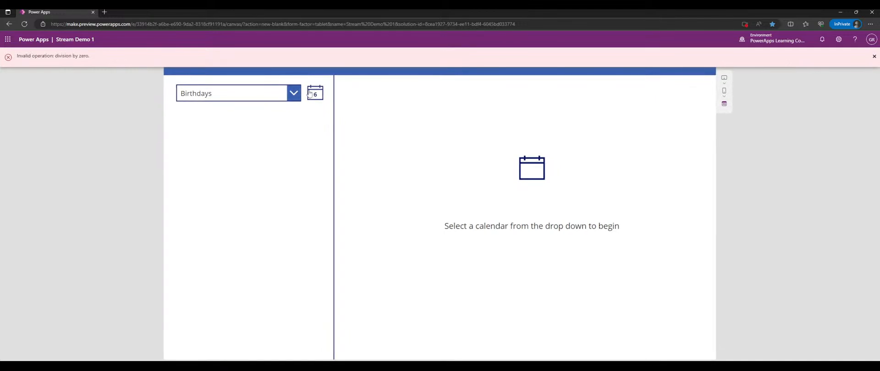
pyautogui.click(257, 94)
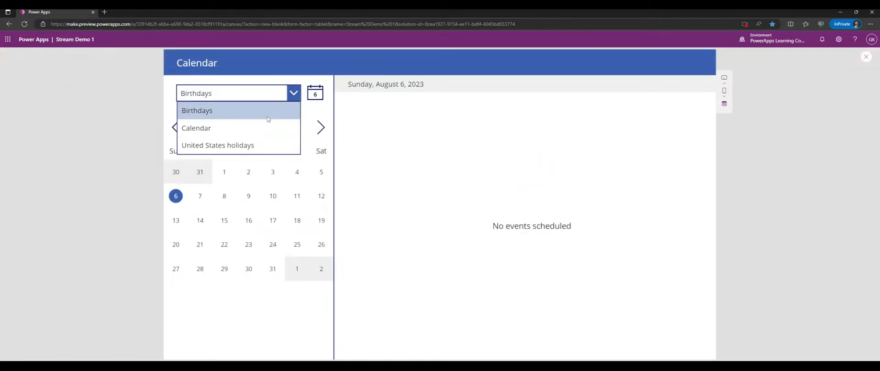
pyautogui.click(274, 128)
pyautogui.click(282, 94)
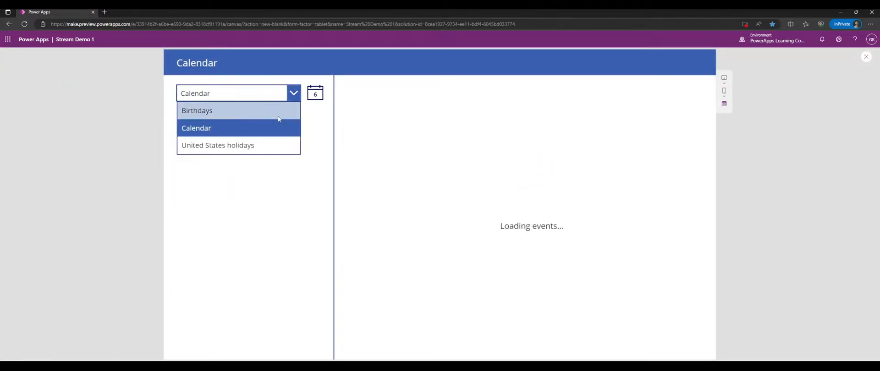
pyautogui.click(255, 144)
pyautogui.click(283, 97)
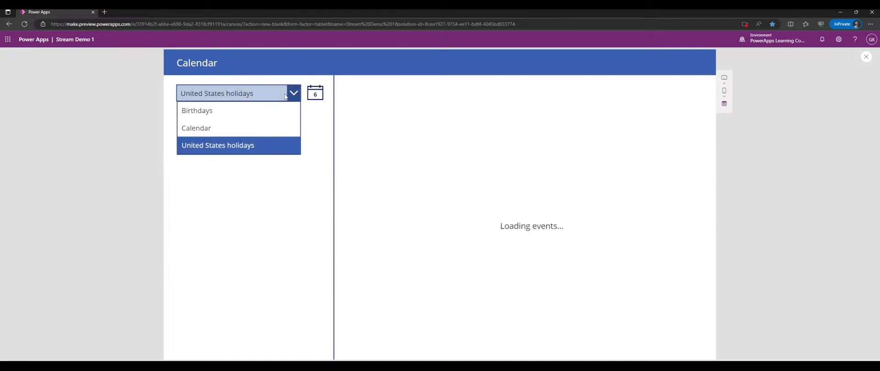
pyautogui.click(260, 127)
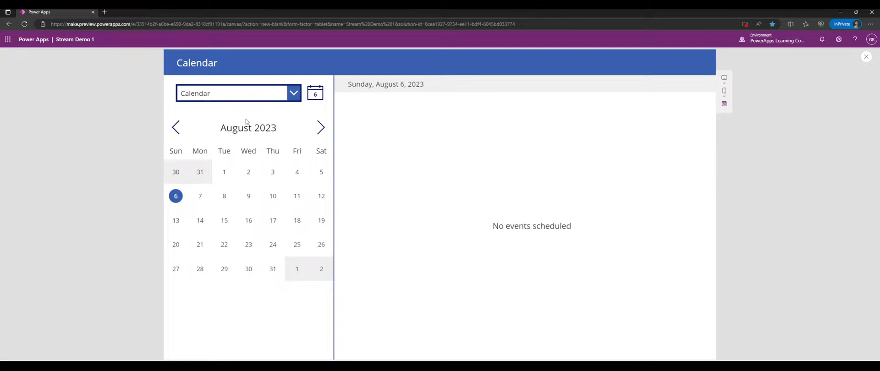
pyautogui.click(293, 94)
pyautogui.click(294, 95)
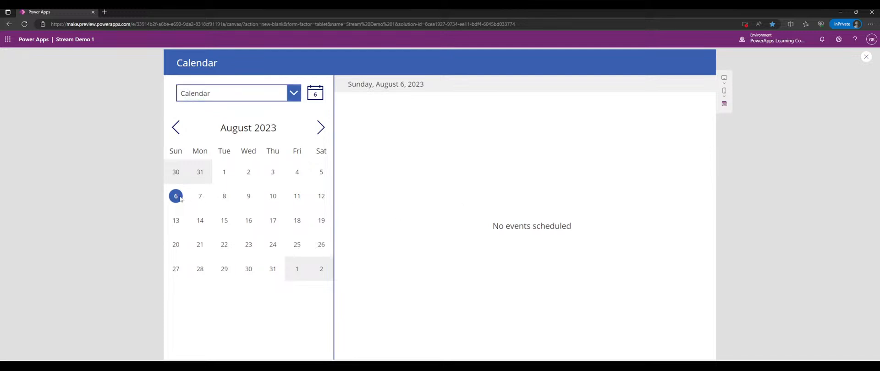
# - Click several August dates, jump back to today, and close the preview
pyautogui.click(198, 197)
pyautogui.click(225, 197)
pyautogui.click(224, 172)
pyautogui.click(297, 172)
pyautogui.click(322, 171)
pyautogui.click(181, 193)
pyautogui.click(314, 95)
pyautogui.click(294, 94)
pyautogui.click(293, 94)
pyautogui.click(865, 57)
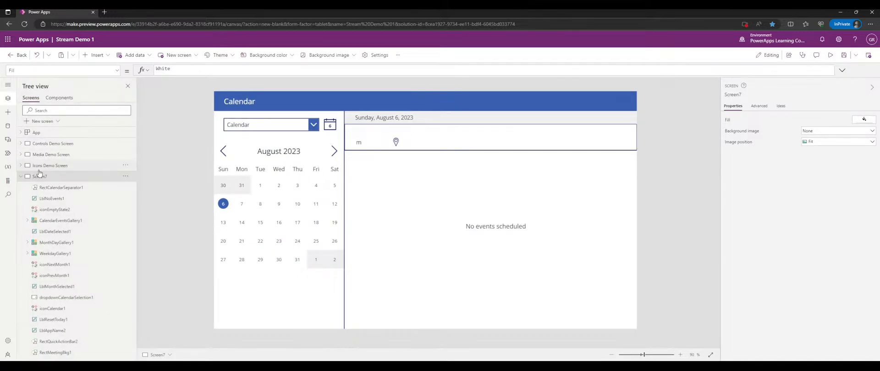
# - Add Screen8 from the Meeting template and collapse Screen7's controls in the tree
pyautogui.click(49, 122)
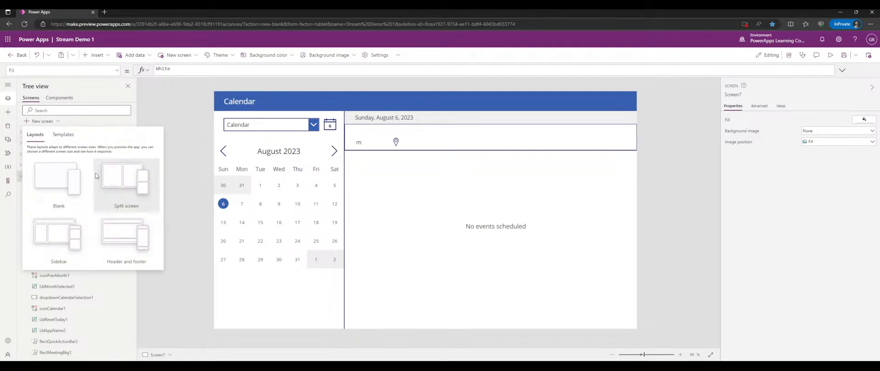
pyautogui.click(68, 136)
pyautogui.scroll(-3, 121, 206)
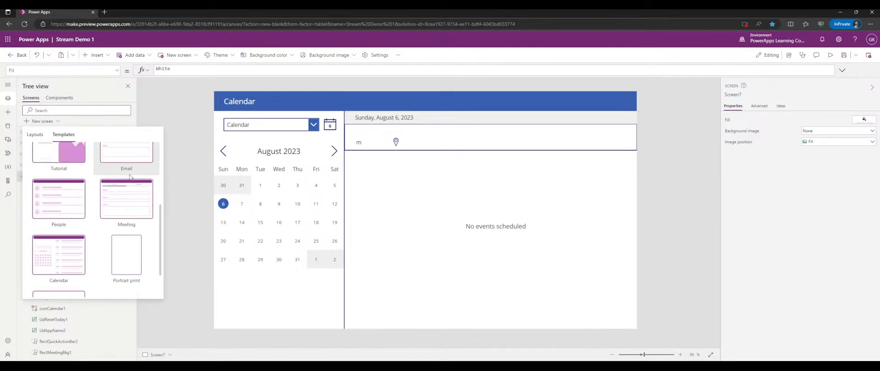
pyautogui.click(121, 205)
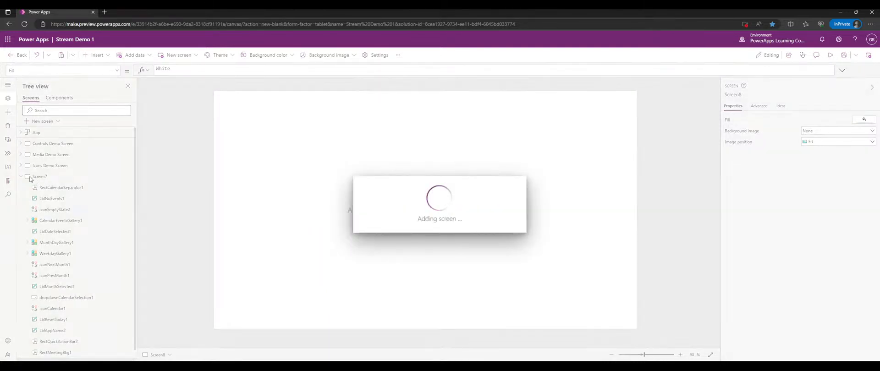
pyautogui.click(21, 177)
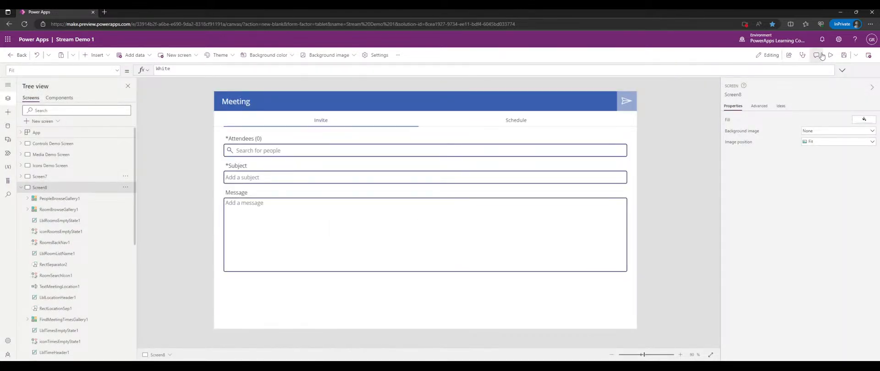
pyautogui.click(830, 55)
# - Search for and add two people as meeting attendees
pyautogui.click(275, 123)
pyautogui.write('glen')
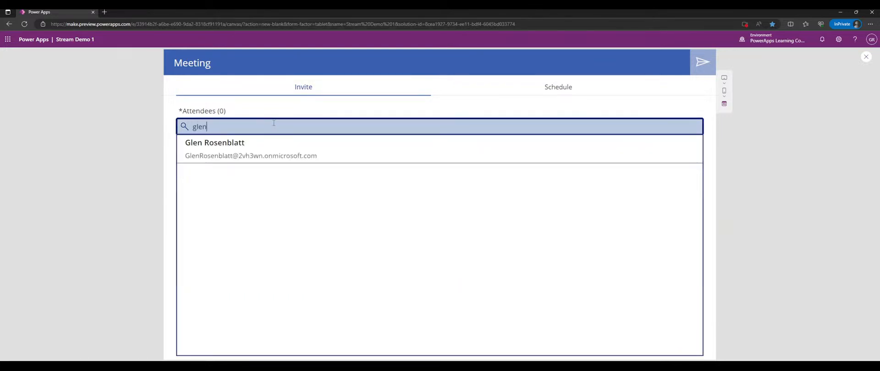
pyautogui.click(242, 147)
pyautogui.click(315, 122)
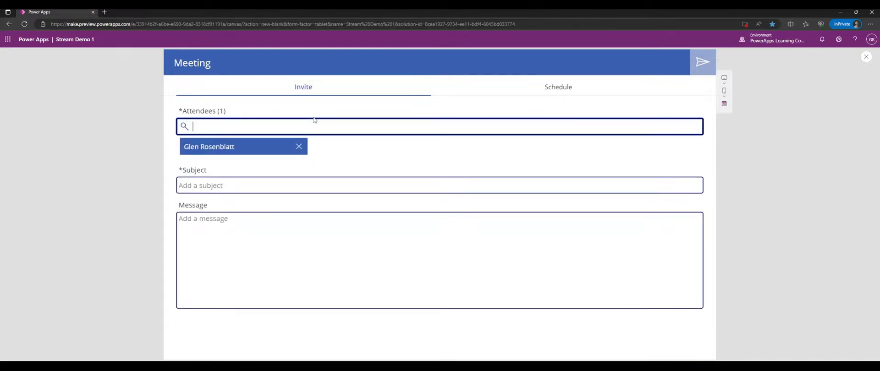
pyautogui.write('matt')
pyautogui.click(315, 148)
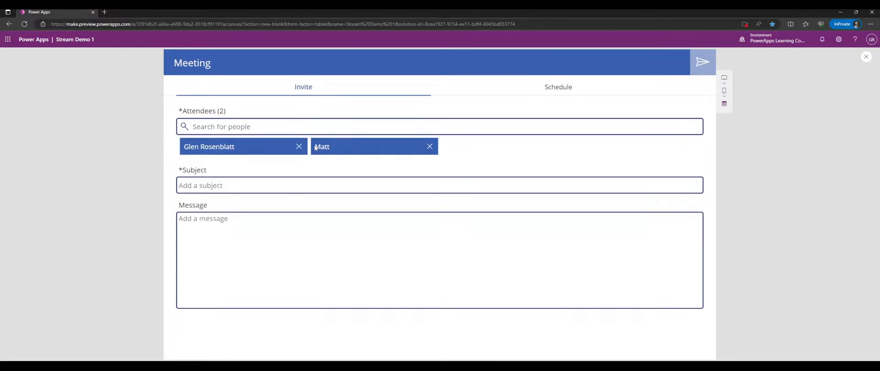
# - Enter 'test' as both the meeting subject and the message
pyautogui.click(252, 184)
pyautogui.write('test')
pyautogui.click(277, 238)
pyautogui.write('test')
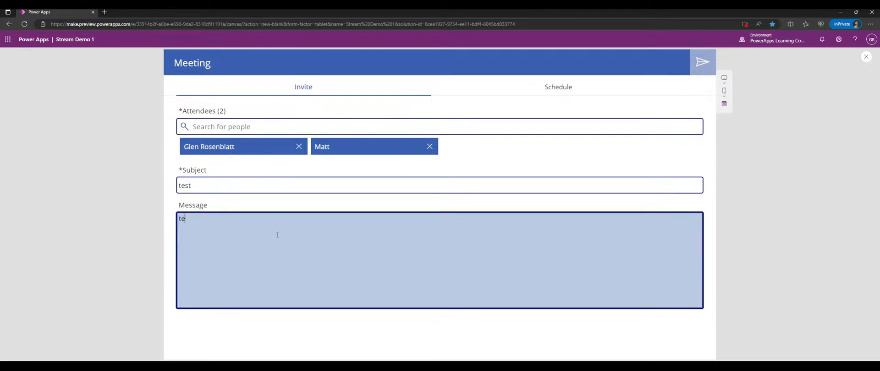
# - Schedule the meeting for 8/7/2023 in the 9:00 AM time slot
pyautogui.click(556, 92)
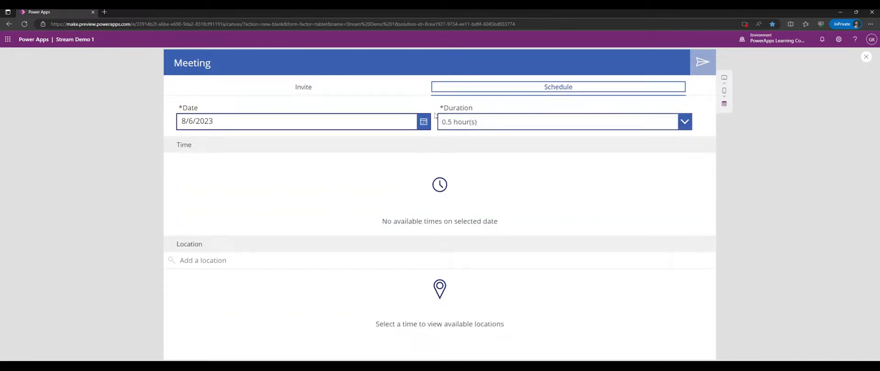
pyautogui.click(391, 158)
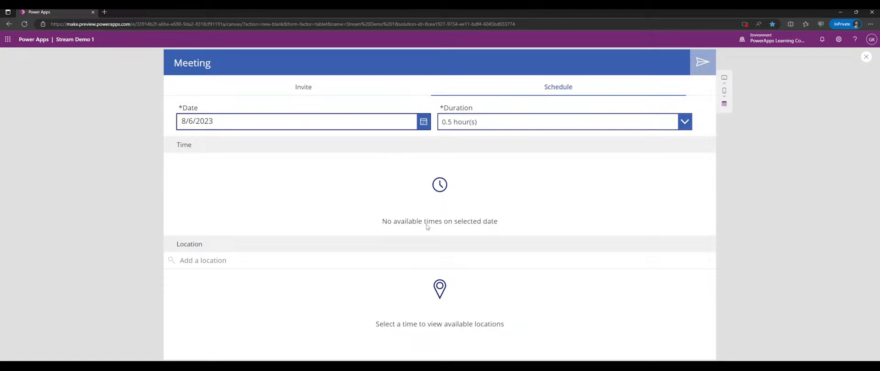
pyautogui.click(418, 124)
pyautogui.click(207, 258)
pyautogui.click(268, 325)
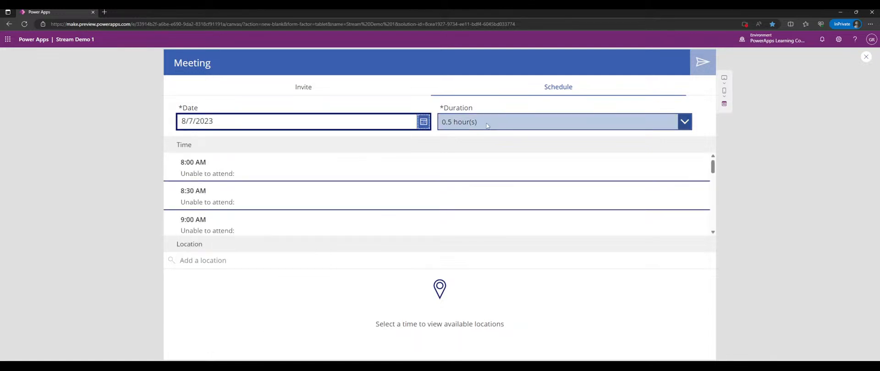
pyautogui.click(256, 172)
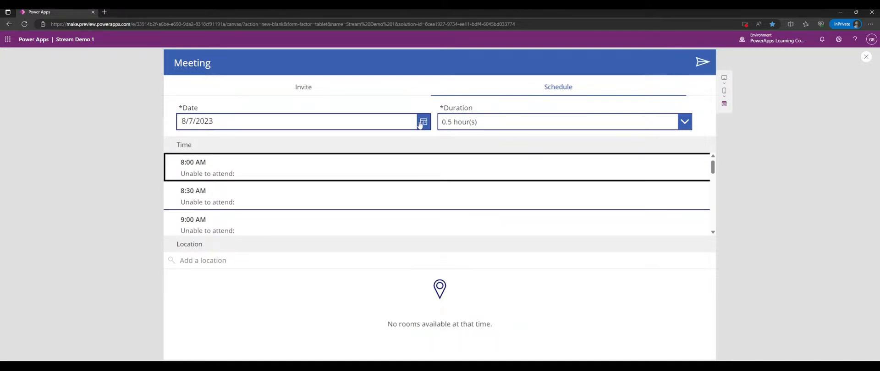
pyautogui.scroll(-1, 248, 203)
pyautogui.click(247, 201)
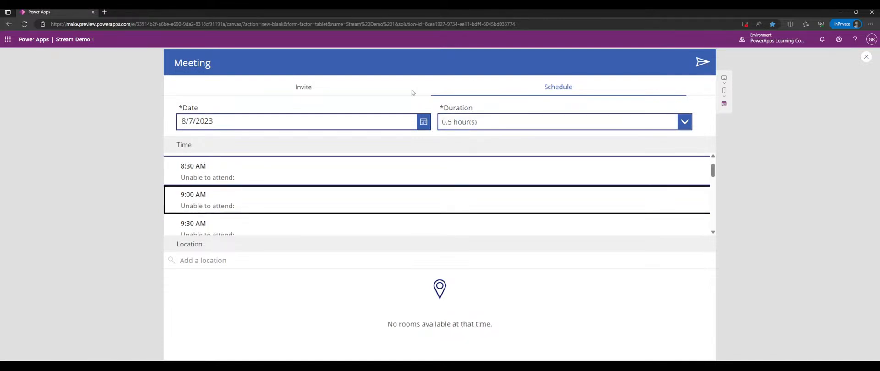
# - Send the test meeting invite and leave the app preview
pyautogui.click(303, 88)
pyautogui.click(453, 91)
pyautogui.click(404, 91)
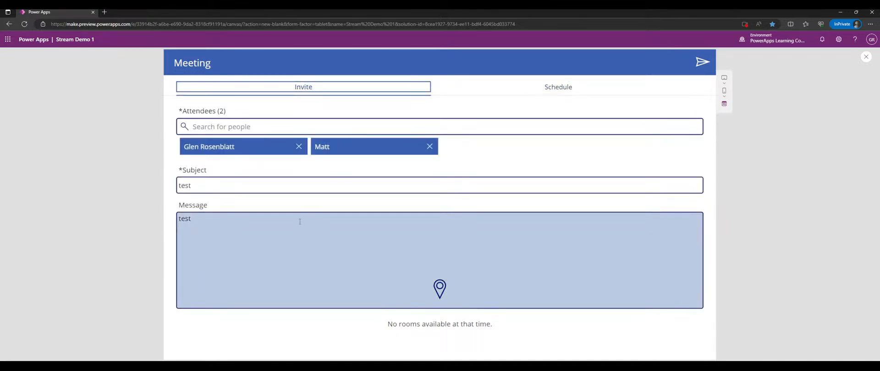
pyautogui.click(711, 63)
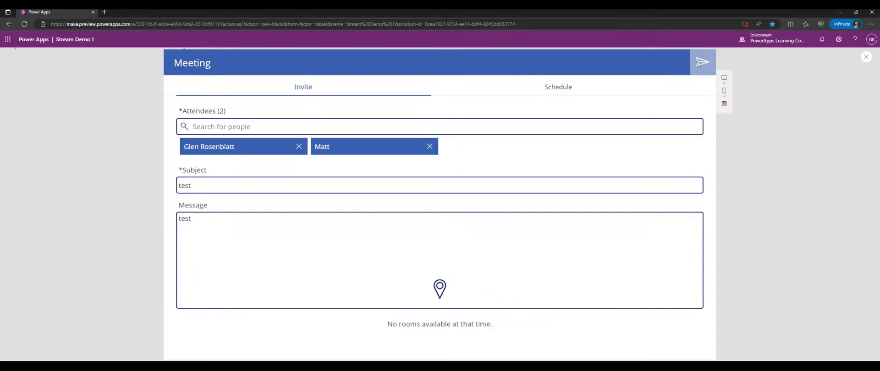
pyautogui.click(866, 57)
# - Preview the Calendar screen and browse dates from July 31 to August 8
pyautogui.click(41, 177)
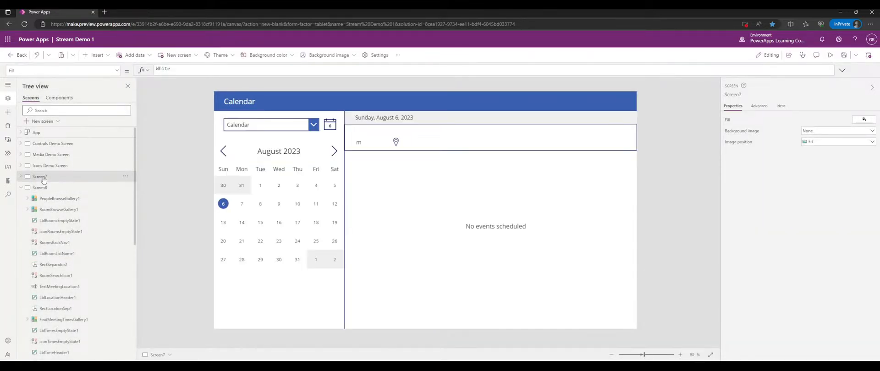
pyautogui.click(830, 56)
pyautogui.click(200, 195)
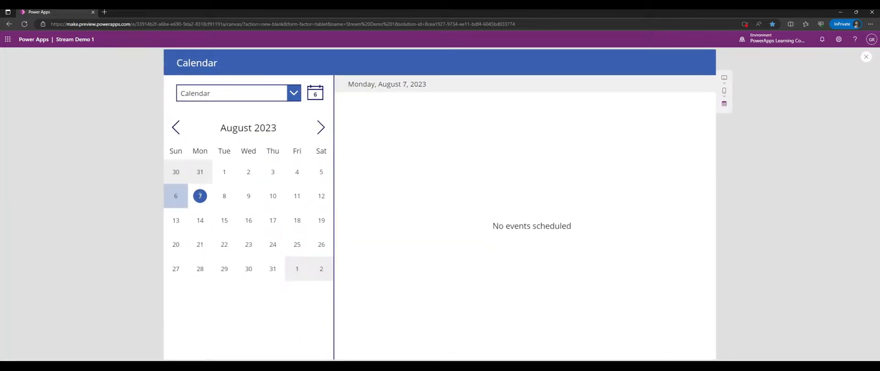
pyautogui.click(184, 197)
pyautogui.click(209, 176)
pyautogui.click(200, 192)
pyautogui.click(224, 196)
pyautogui.click(224, 172)
# - Choose the Calendar calendar, confirm the 9:00 AM test meeting on August 7, then exit preview
pyautogui.click(246, 91)
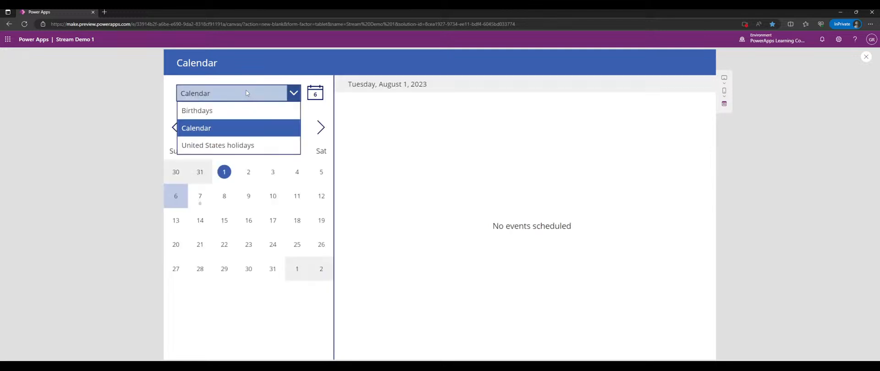
pyautogui.click(218, 131)
pyautogui.click(200, 195)
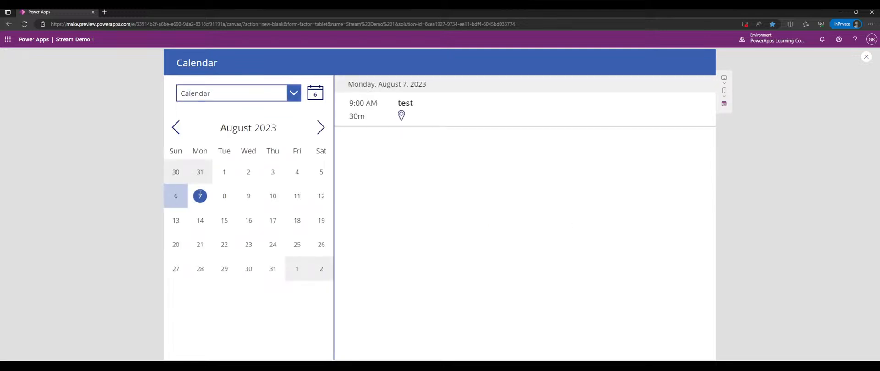
pyautogui.click(236, 99)
pyautogui.click(230, 96)
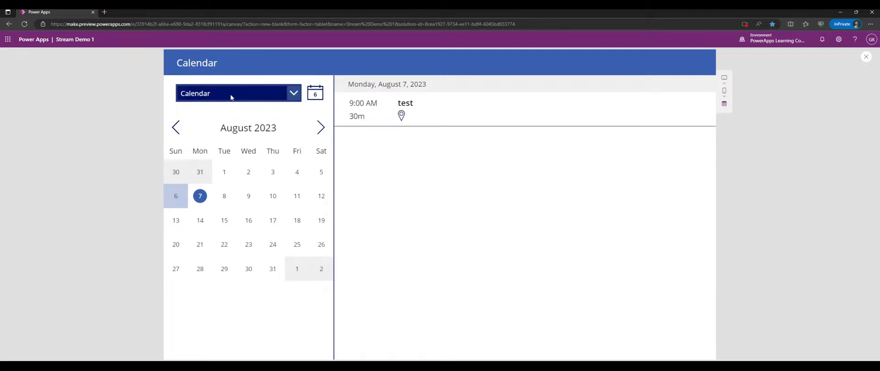
pyautogui.click(195, 98)
pyautogui.click(201, 126)
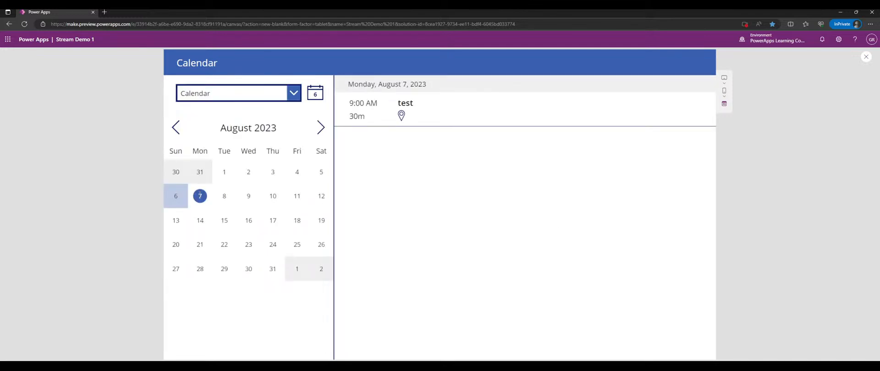
pyautogui.click(179, 197)
pyautogui.click(200, 198)
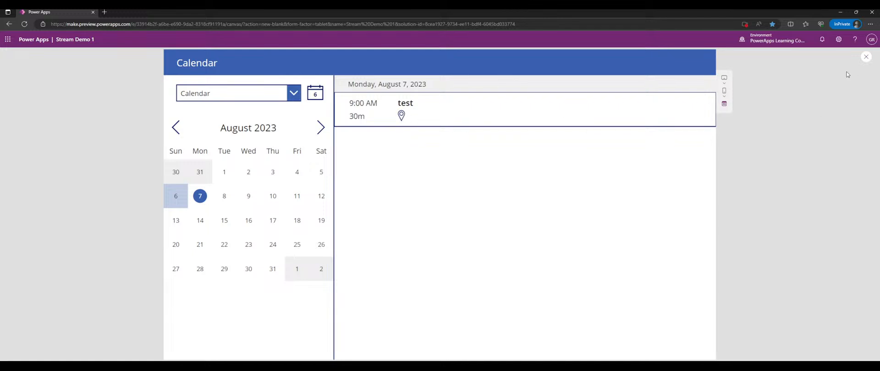
pyautogui.click(866, 57)
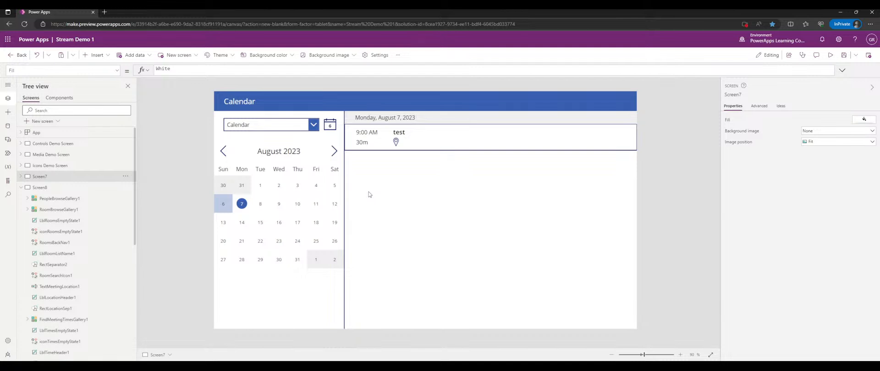
# - Delete Screen7 (Calendar) and Screen8 (Meeting) from the Tree view
pyautogui.click(125, 176)
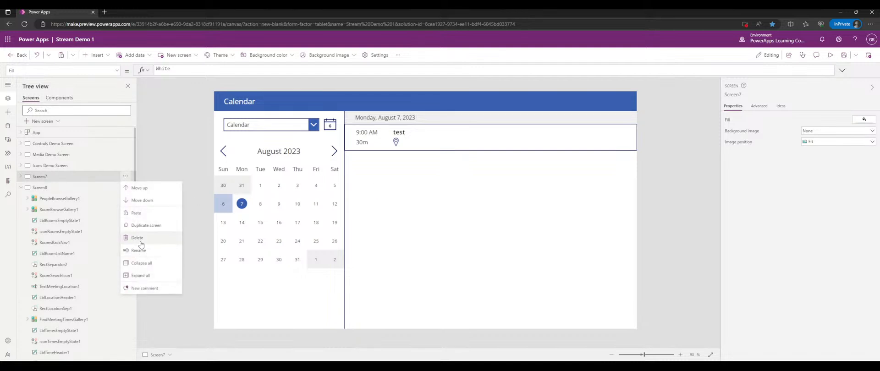
pyautogui.click(138, 238)
pyautogui.click(125, 176)
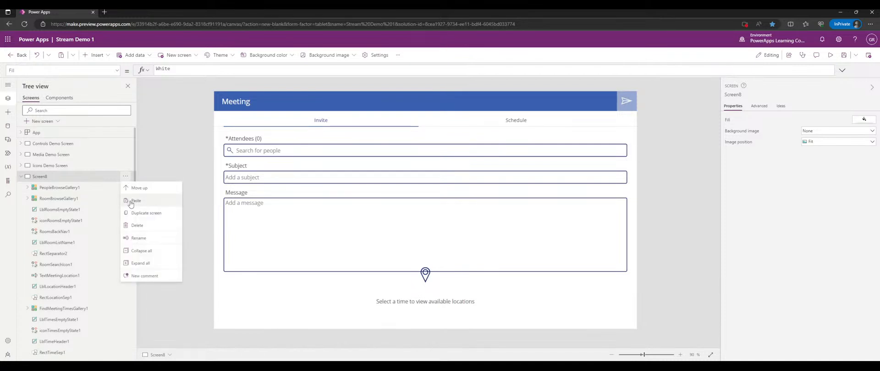
pyautogui.click(137, 225)
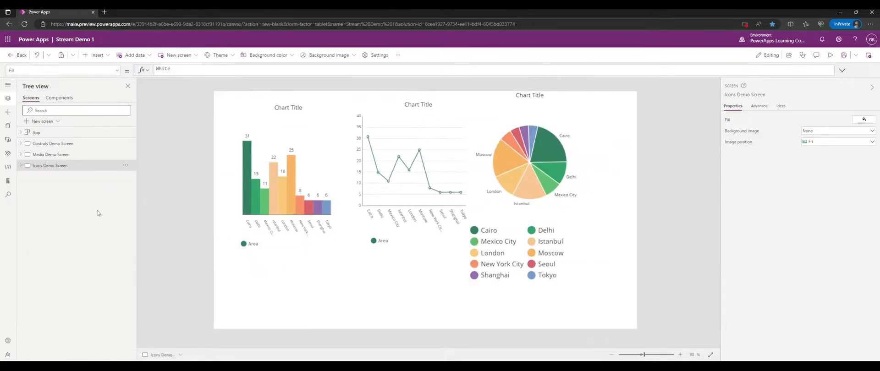